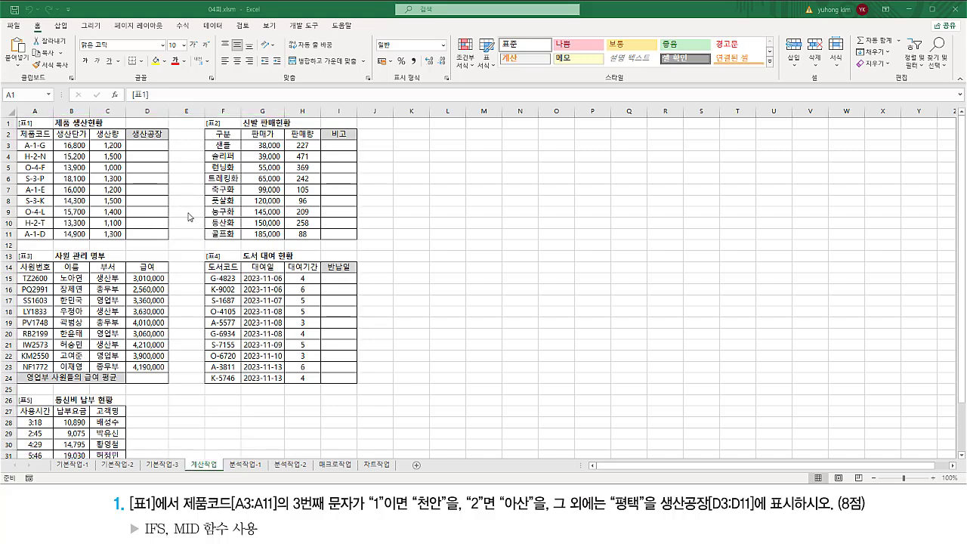
# Read the IFS and MID task for table 1 and examine the third character of the product codes in A3:A11.
pyautogui.keyDown('ctrl'); pyautogui.scroll(4, 185, 250); pyautogui.keyUp('ctrl')
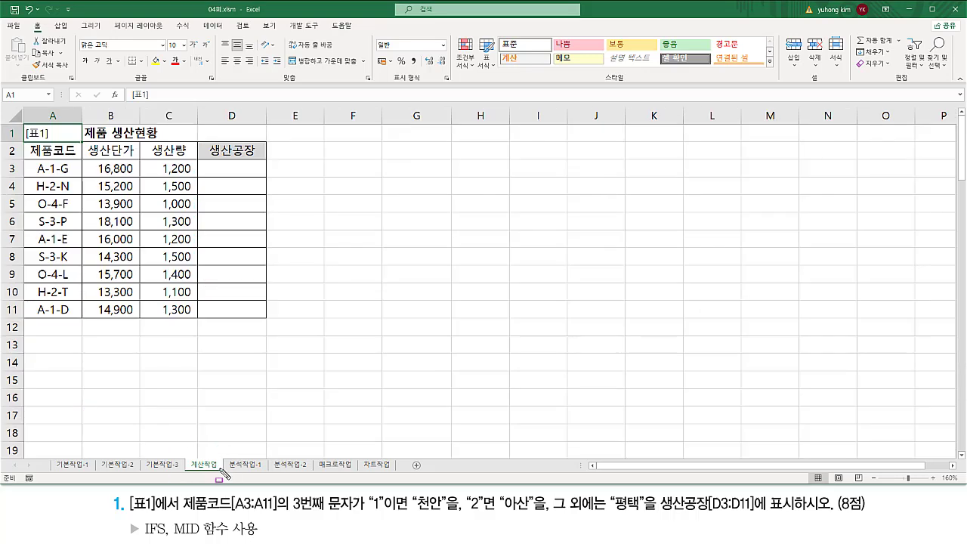
pyautogui.moveTo(128, 513); pyautogui.dragTo(179, 513)
pyautogui.moveTo(25, 142)
pyautogui.mouseDown()
pyautogui.moveTo(82, 270)
pyautogui.moveTo(265, 324)
pyautogui.mouseUp()
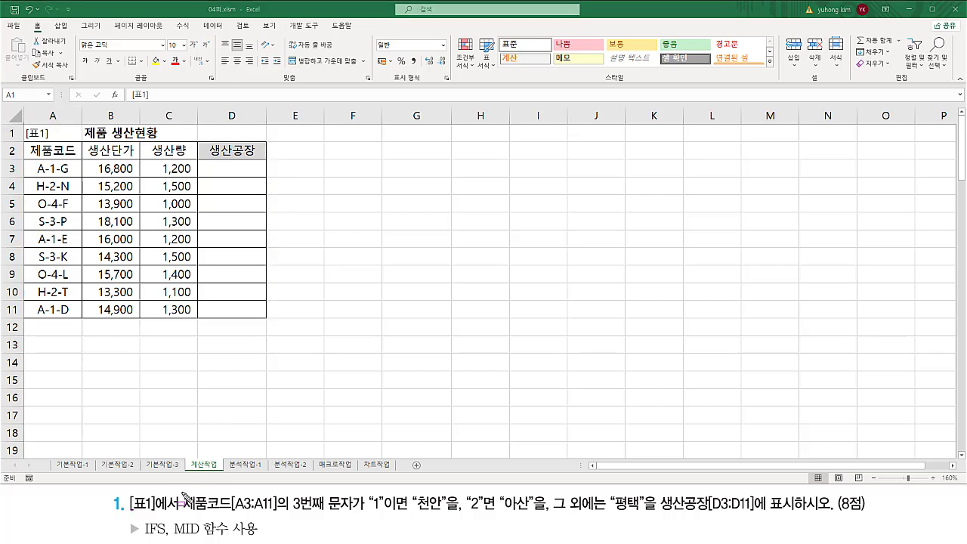
pyautogui.moveTo(182, 490); pyautogui.dragTo(278, 517)
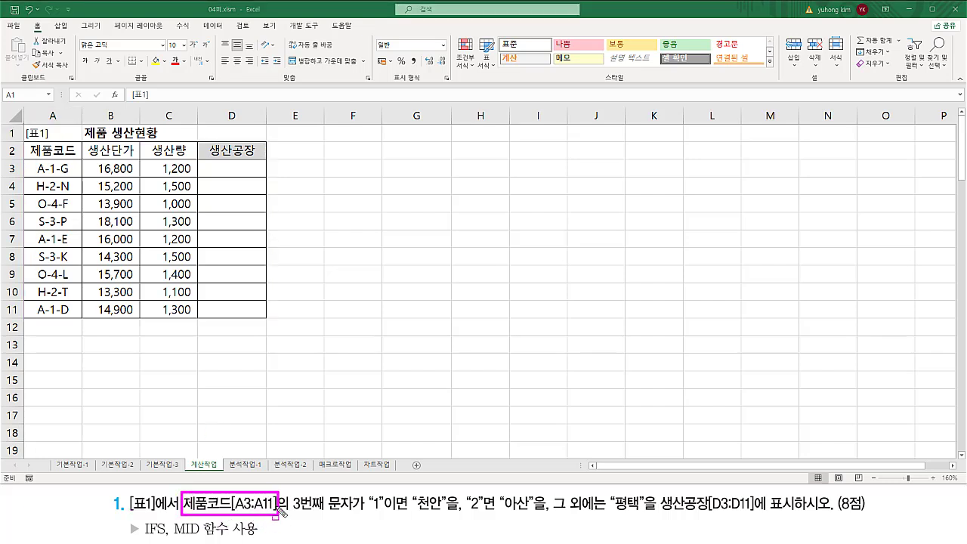
pyautogui.moveTo(28, 145)
pyautogui.mouseDown()
pyautogui.moveTo(80, 158)
pyautogui.moveTo(81, 323)
pyautogui.mouseUp()
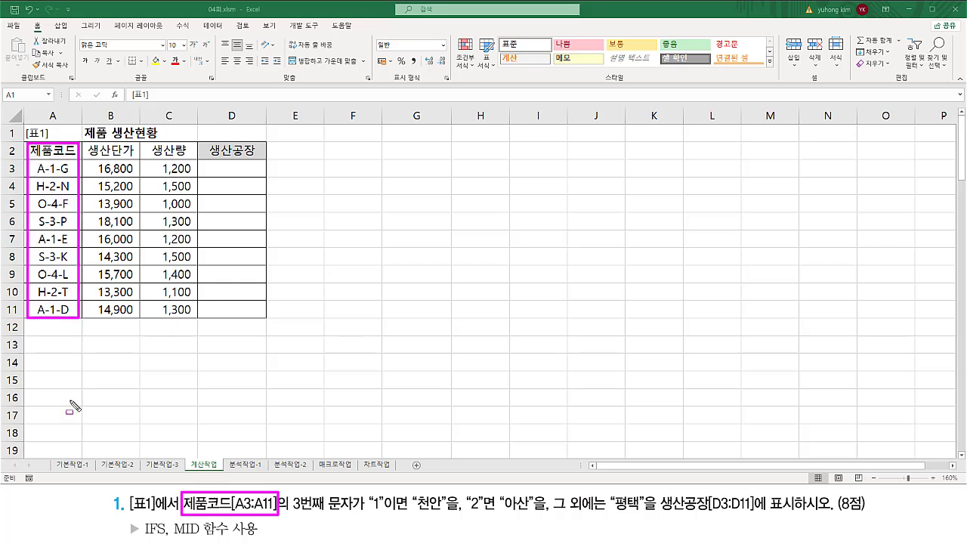
pyautogui.moveTo(291, 513); pyautogui.dragTo(817, 516)
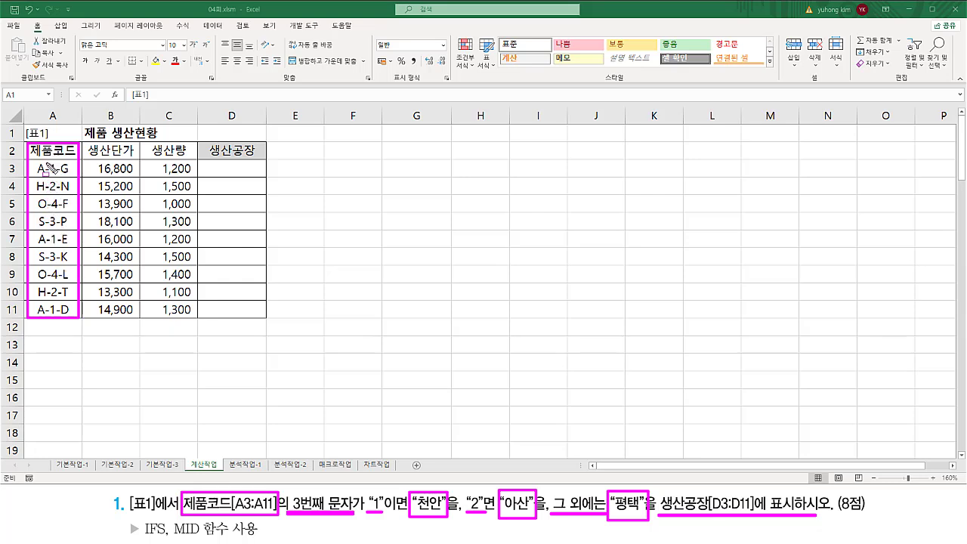
pyautogui.moveTo(49, 161)
pyautogui.mouseDown()
pyautogui.moveTo(60, 214)
pyautogui.moveTo(49, 229)
pyautogui.moveTo(60, 234)
pyautogui.mouseUp()
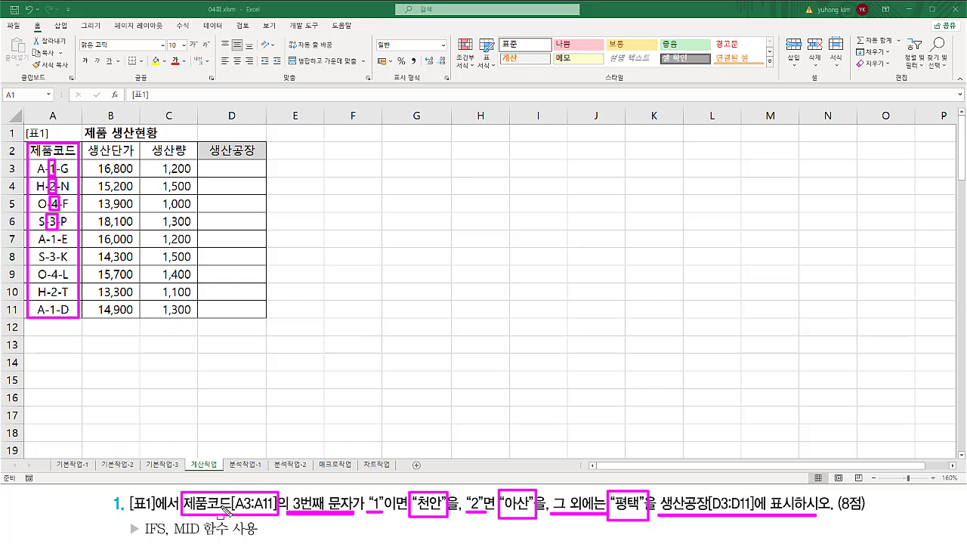
pyautogui.moveTo(173, 538); pyautogui.dragTo(259, 537)
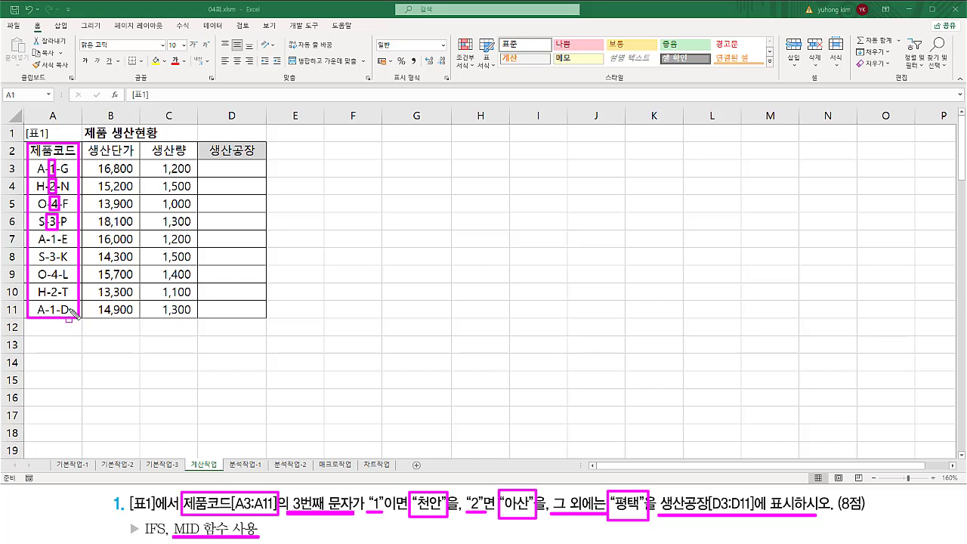
pyautogui.press('Escape')
# Enter the formula =MID( A3, 3, 1 ) in cell D3 to extract the product code's third character.
pyautogui.click(241, 171)
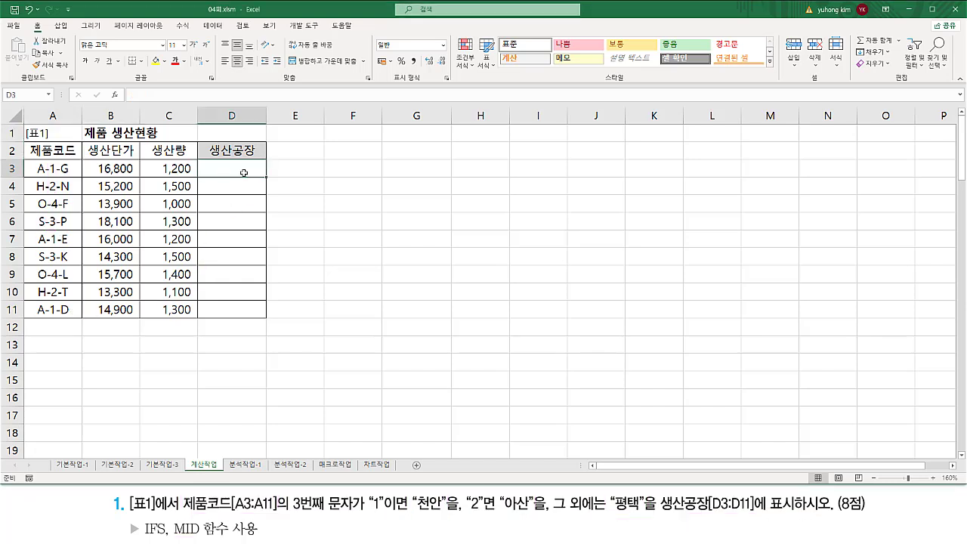
pyautogui.write('=')
pyautogui.write('mid')
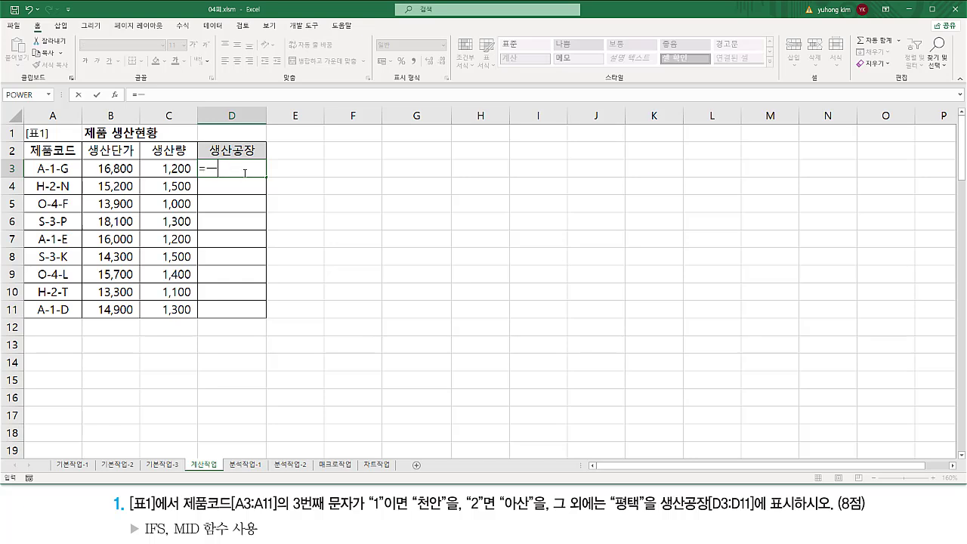
pyautogui.press('Tab')
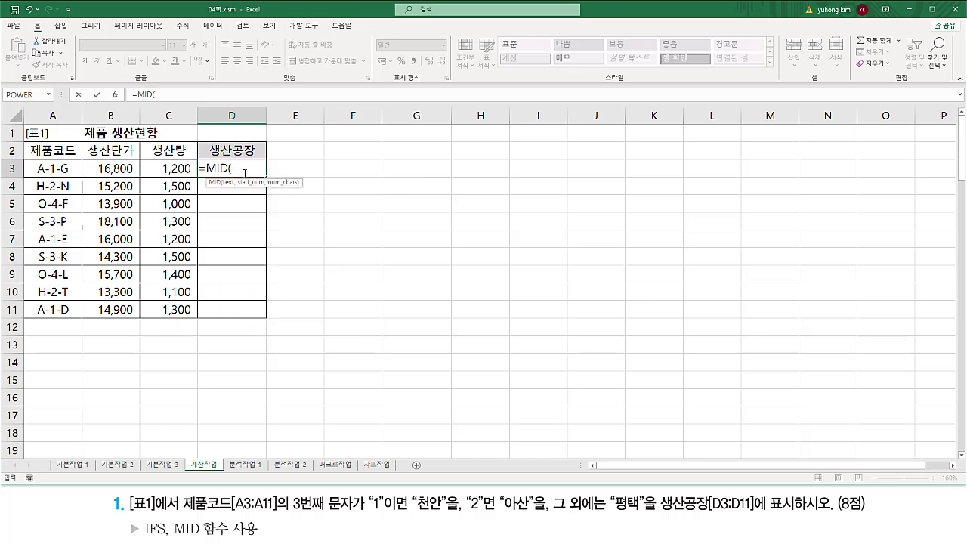
pyautogui.click(63, 169)
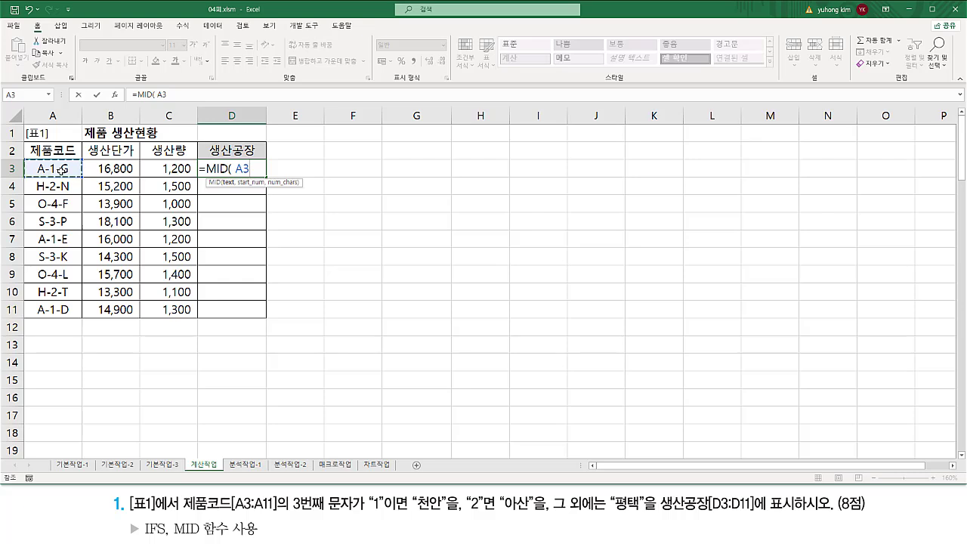
pyautogui.write(',')
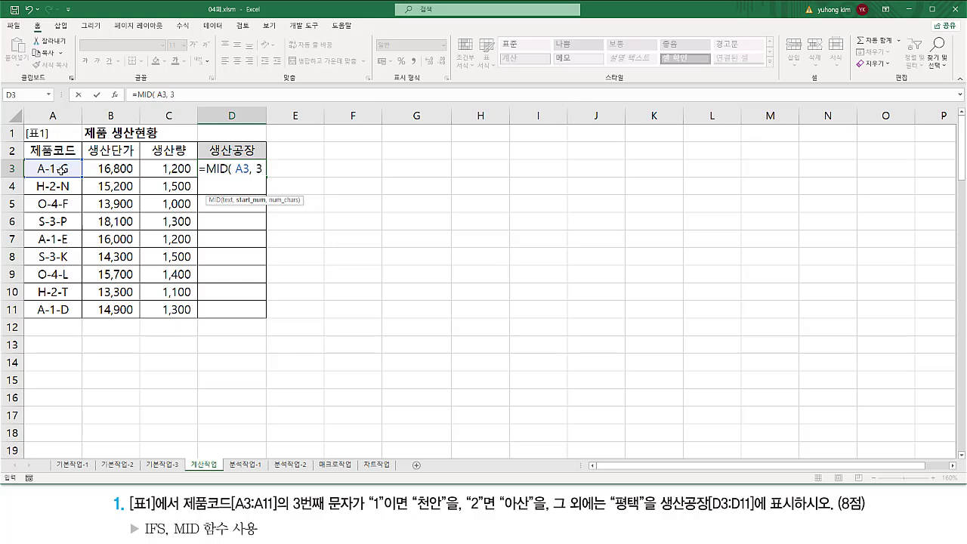
pyautogui.write(' 3, ')
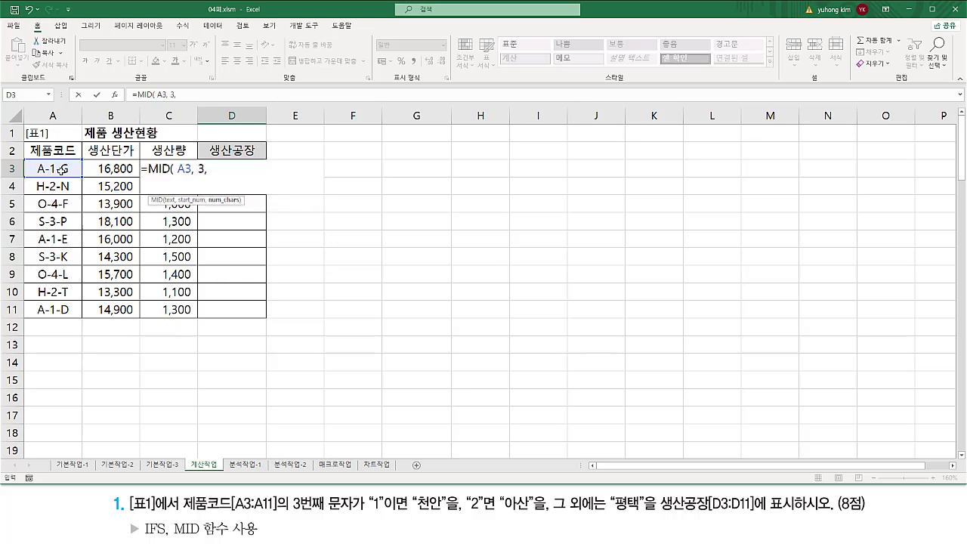
pyautogui.write('1 )')
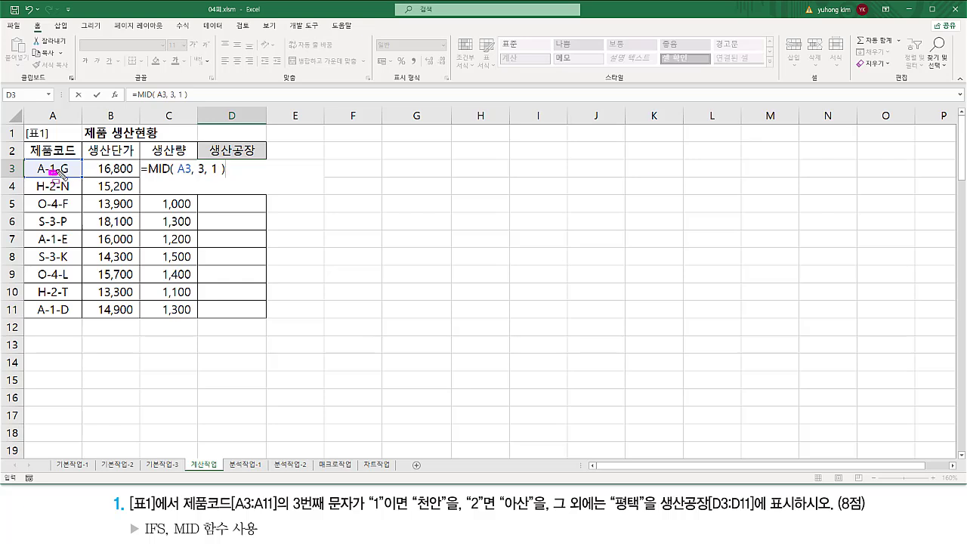
pyautogui.moveTo(50, 175); pyautogui.dragTo(57, 162)
pyautogui.moveTo(149, 175); pyautogui.dragTo(224, 175)
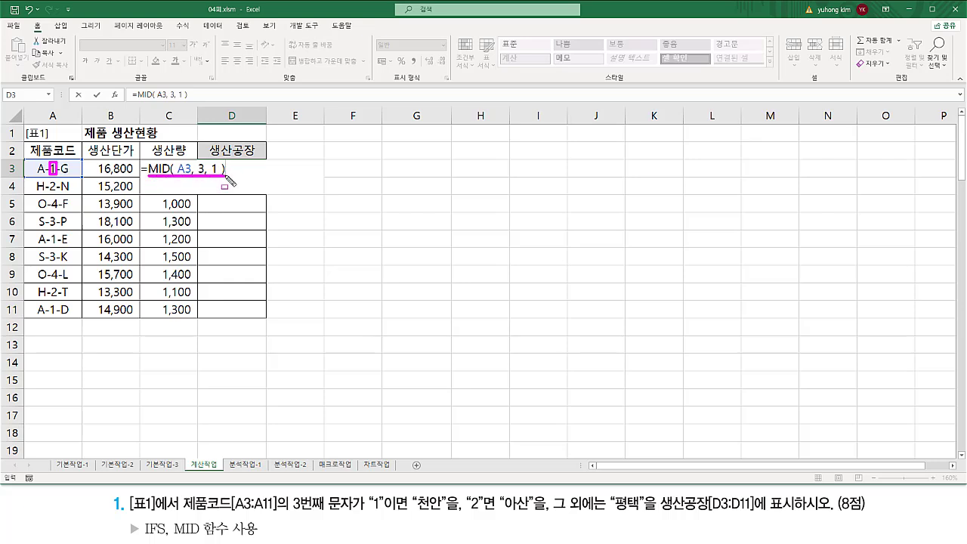
pyautogui.press('Escape')
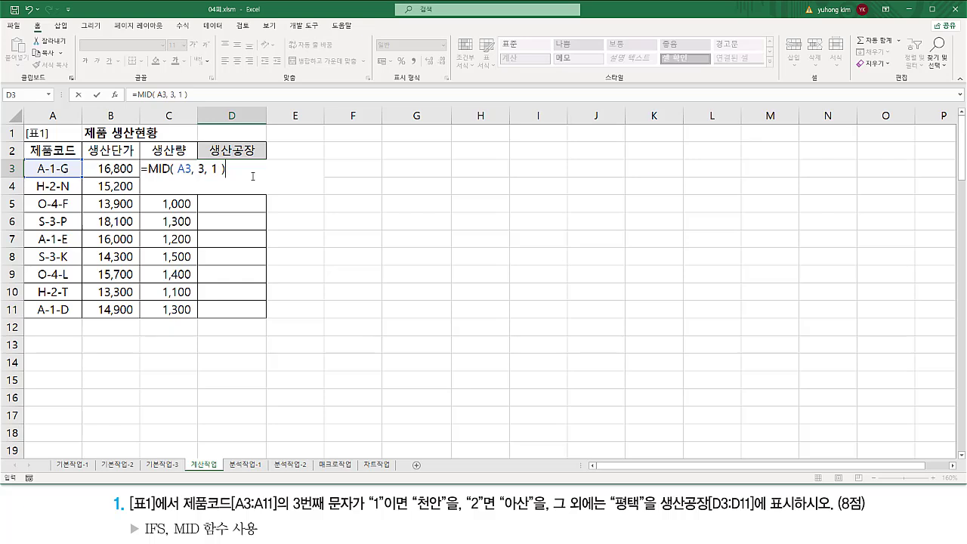
pyautogui.press('Return')
# Fill the MID formula from D3 down through D11.
pyautogui.click(254, 174)
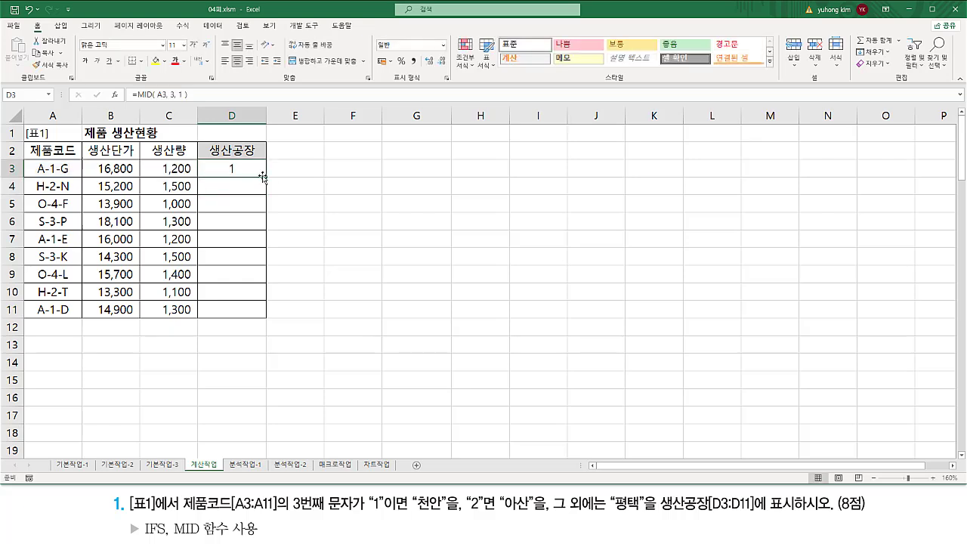
pyautogui.moveTo(268, 175); pyautogui.dragTo(268, 321)
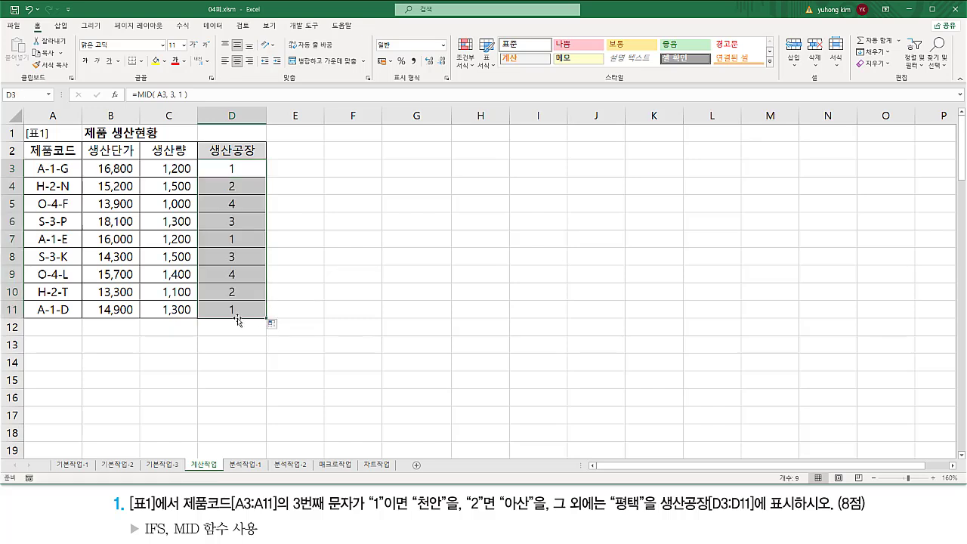
pyautogui.moveTo(46, 157); pyautogui.dragTo(57, 315)
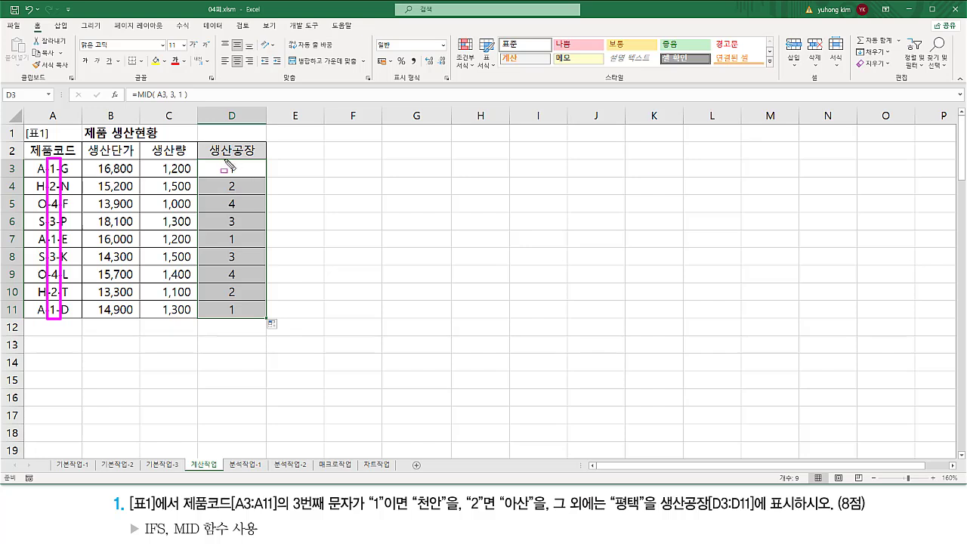
pyautogui.moveTo(227, 165); pyautogui.dragTo(244, 326)
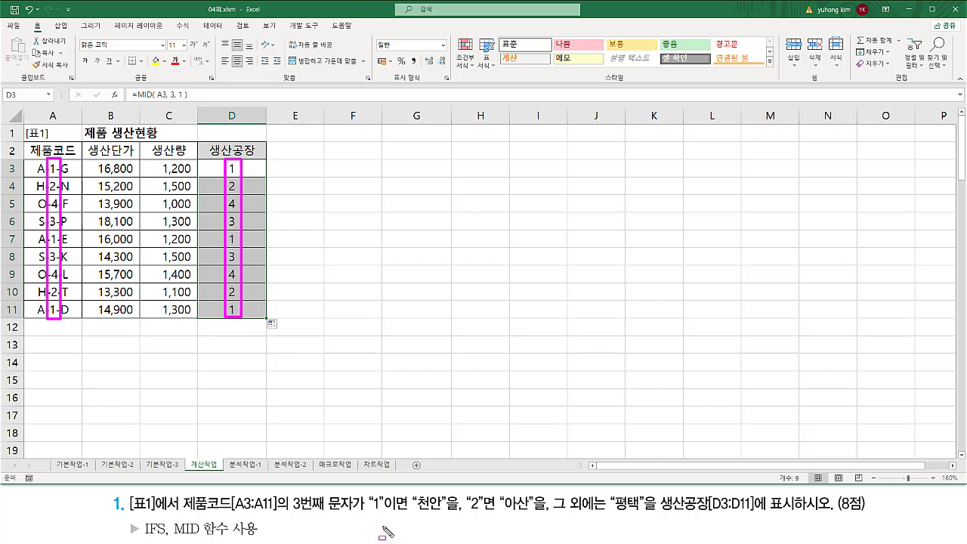
pyautogui.moveTo(370, 513)
pyautogui.mouseDown()
pyautogui.moveTo(533, 517)
pyautogui.moveTo(631, 499)
pyautogui.moveTo(633, 516)
pyautogui.moveTo(647, 517)
pyautogui.mouseUp()
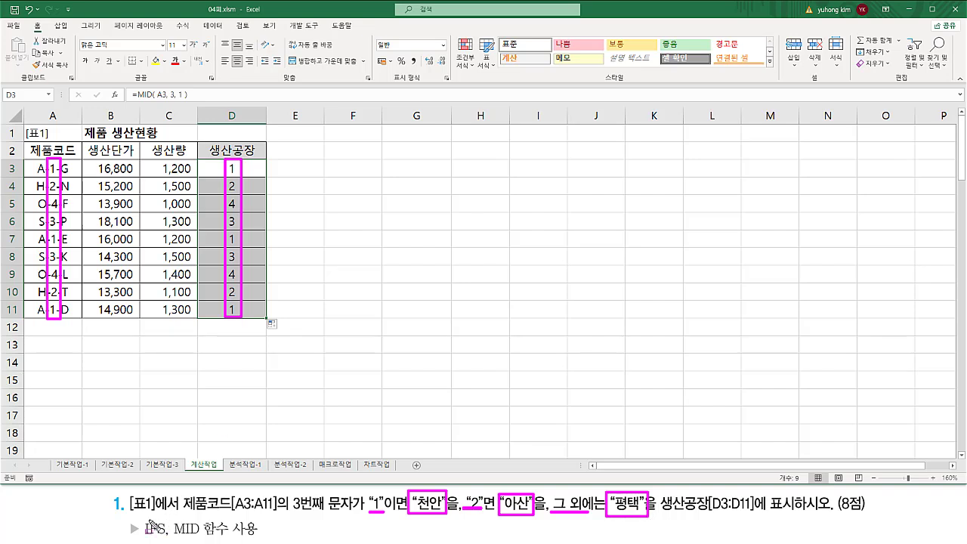
pyautogui.moveTo(160, 518)
pyautogui.mouseDown()
pyautogui.moveTo(142, 538)
pyautogui.moveTo(173, 541)
pyautogui.mouseUp()
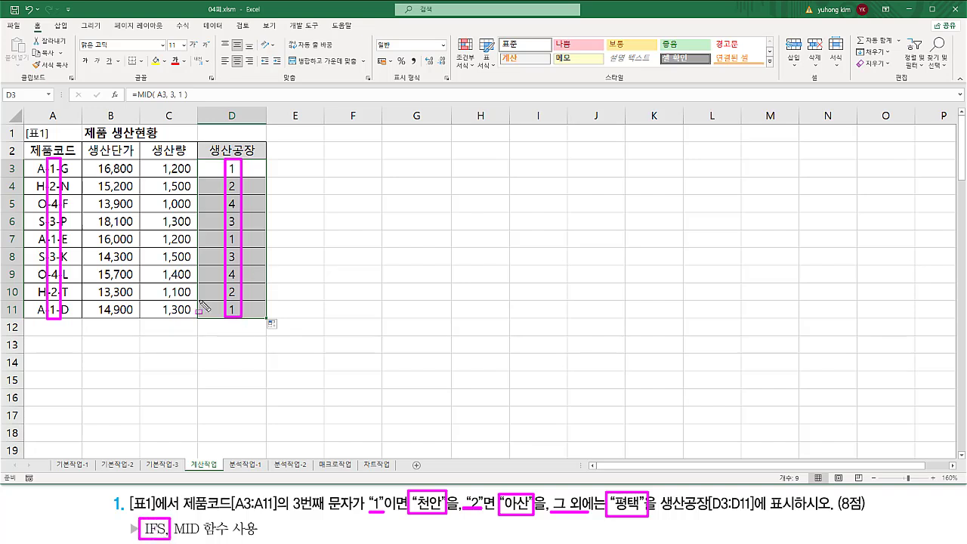
pyautogui.press('Escape')
# Begin an IFS syntax note in cell B13 with the text "ifs( 조건1, 인수1,".
pyautogui.click(114, 343)
pyautogui.write('ifs(')
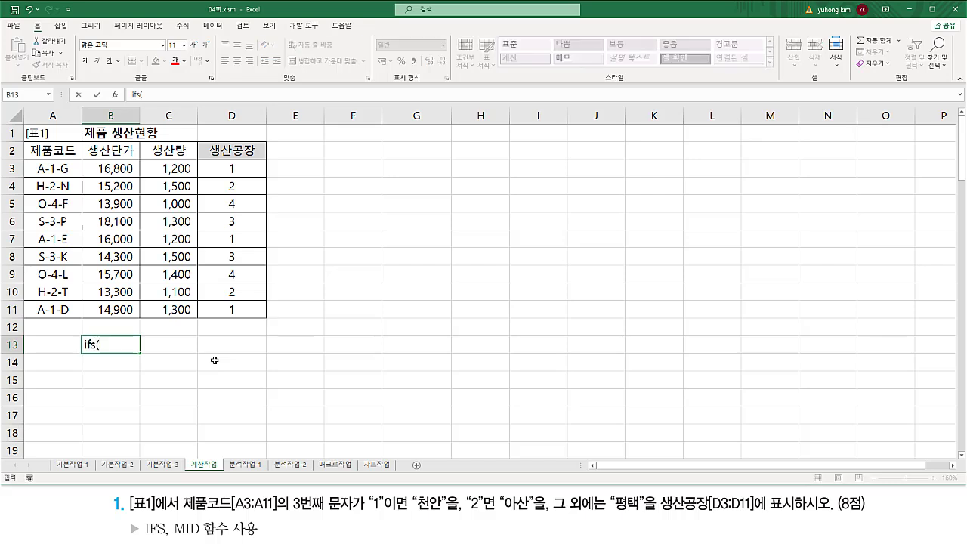
pyautogui.write(' 조건1')
pyautogui.write(', 인수1,')
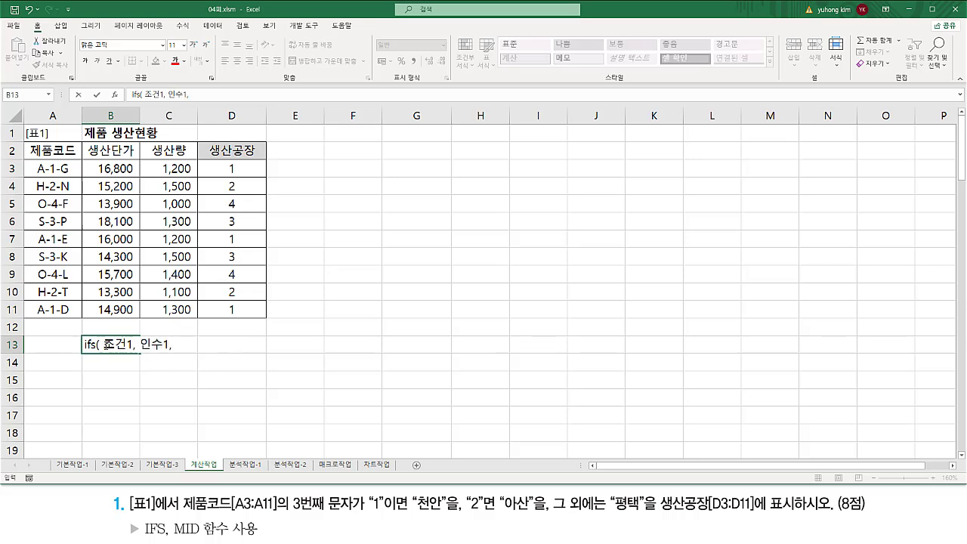
# Duplicate the first condition and argument pair in the B13 note and renumber the copy as "조건2, 인수2".
pyautogui.moveTo(104, 344); pyautogui.dragTo(172, 344)
pyautogui.hotkey('ctrl', 'c')
pyautogui.click(185, 345)
pyautogui.hotkey('ctrl', 'v')
pyautogui.click(174, 344)
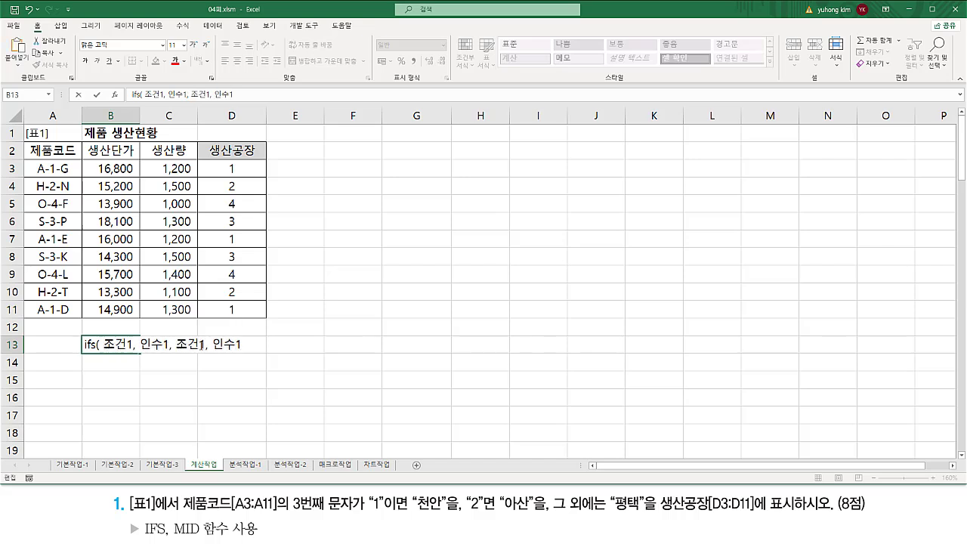
pyautogui.click(202, 344)
pyautogui.press('BackSpace')
pyautogui.write('2')
pyautogui.click(239, 346)
pyautogui.press('BackSpace')
pyautogui.write('2')
# Add a third pair "조건3, 인수3" to the B13 syntax note and finish the note with "..... )".
pyautogui.hotkey('ctrl', 'v')
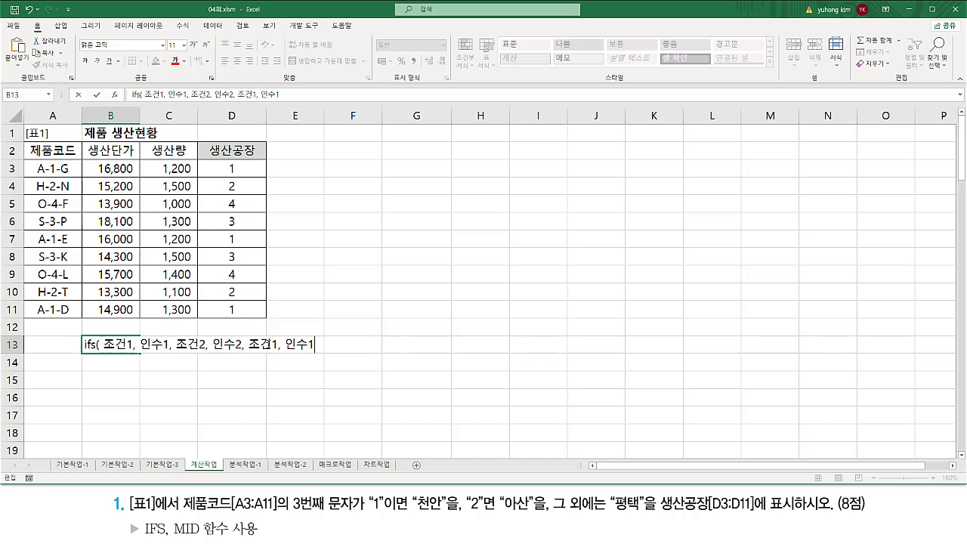
pyautogui.click(275, 345)
pyautogui.press('BackSpace')
pyautogui.write('3')
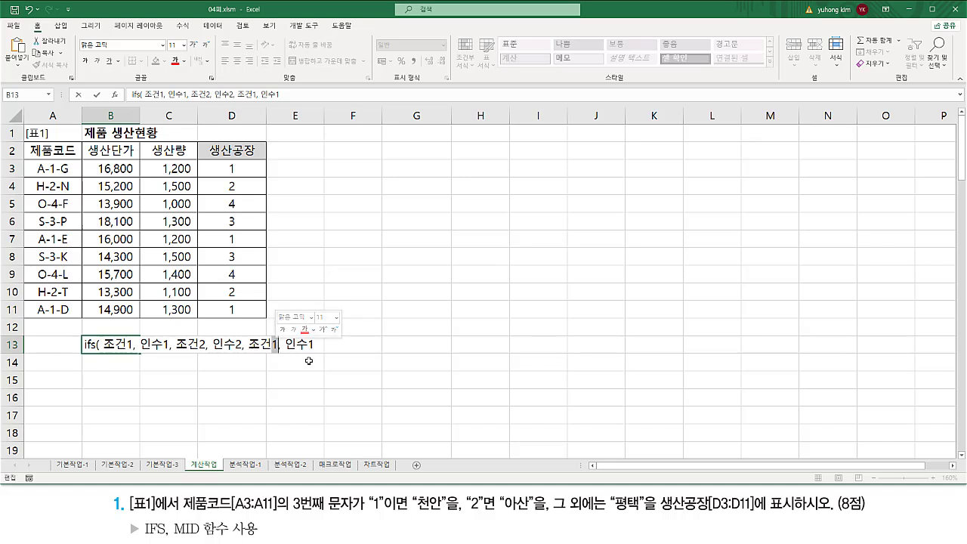
pyautogui.click(313, 345)
pyautogui.press('BackSpace')
pyautogui.write('3')
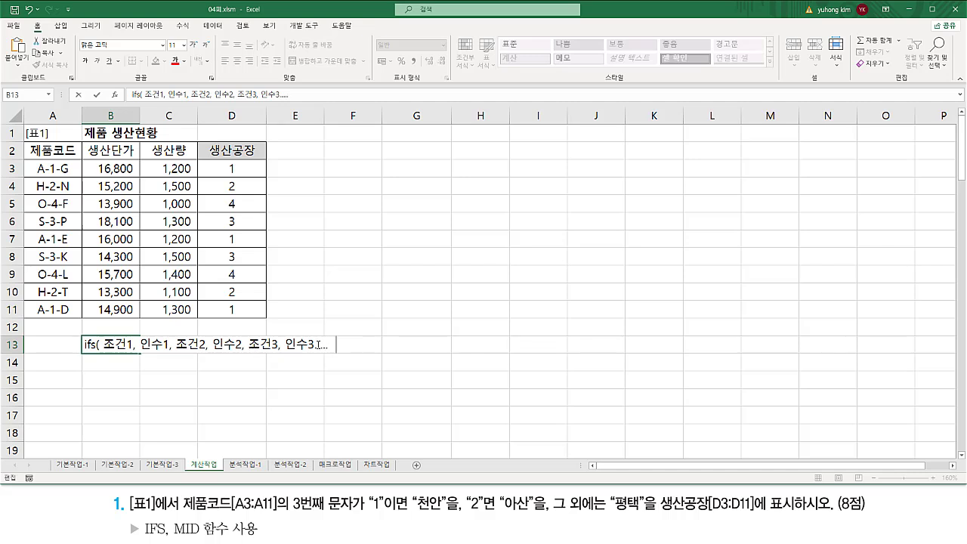
pyautogui.press('Return')
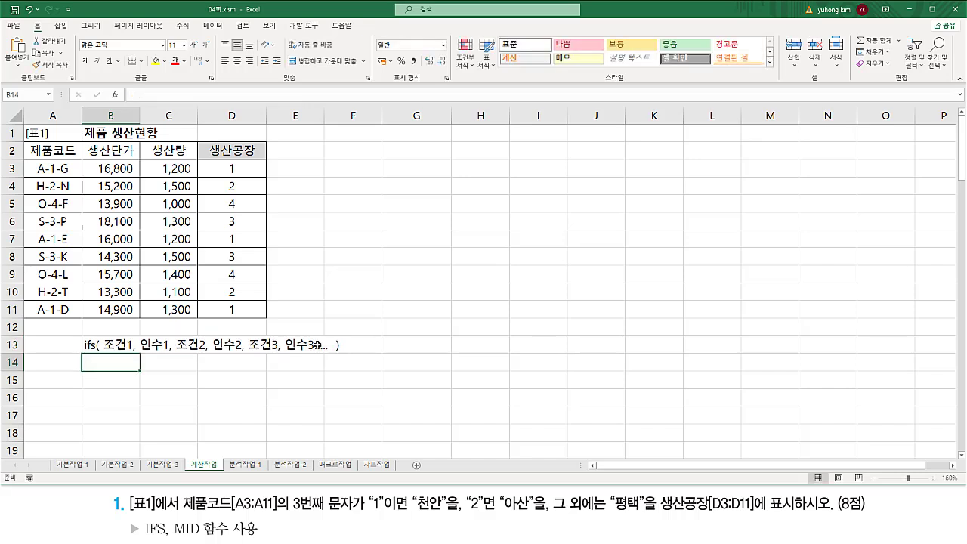
# Rework the D3 formula into an IFS function, moving the existing MID( A3, 3, 1 ) expression inside as its first condition.
pyautogui.click(242, 167)
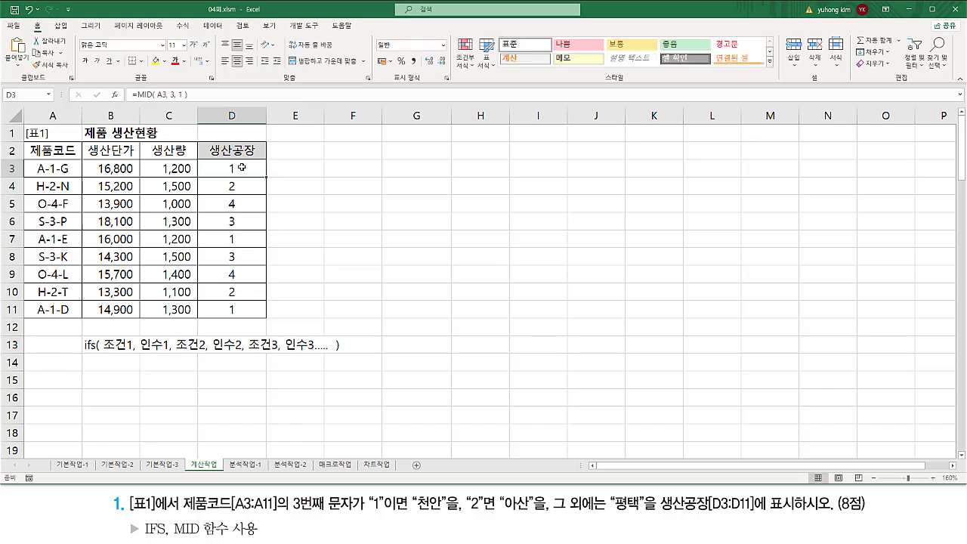
pyautogui.doubleClick(235, 169)
pyautogui.moveTo(148, 169); pyautogui.dragTo(373, 187)
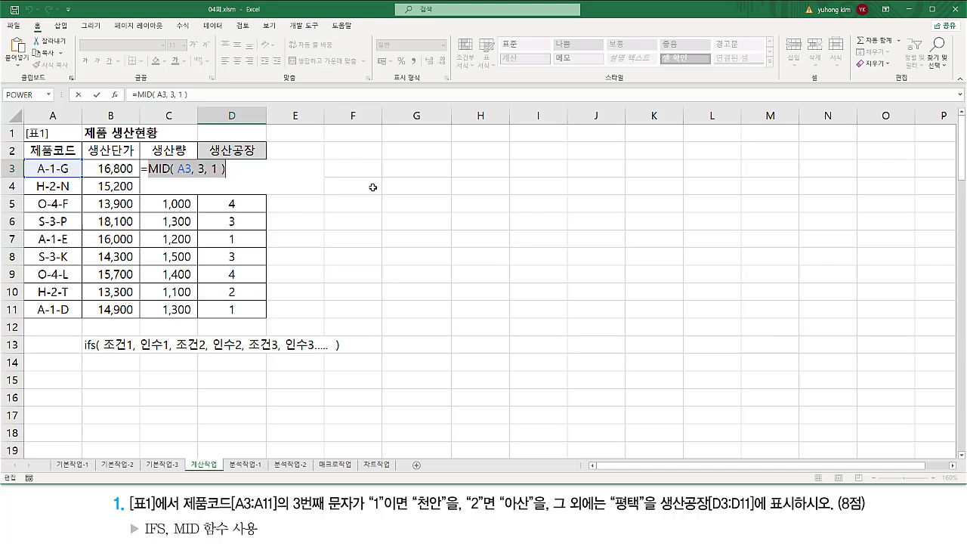
pyautogui.hotkey('ctrl', 'x')
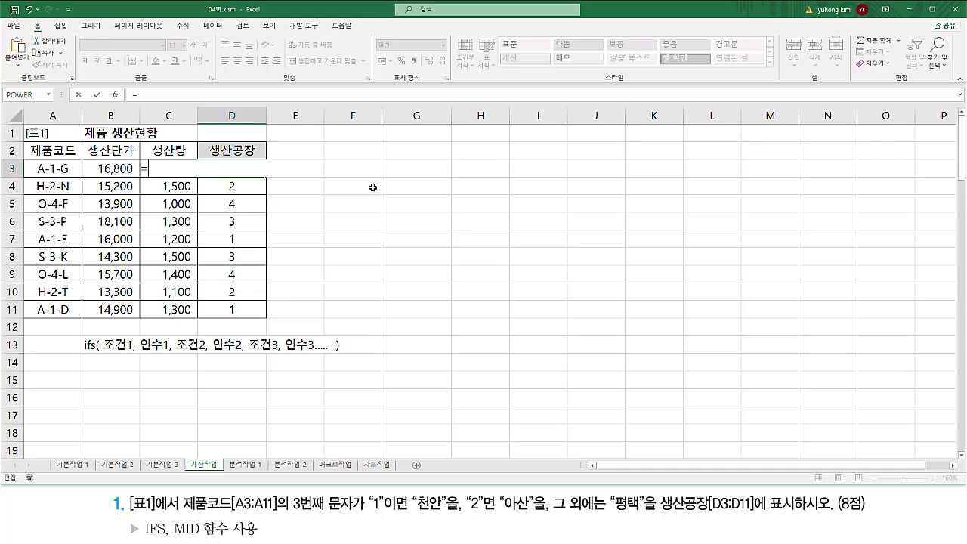
pyautogui.write('ifs')
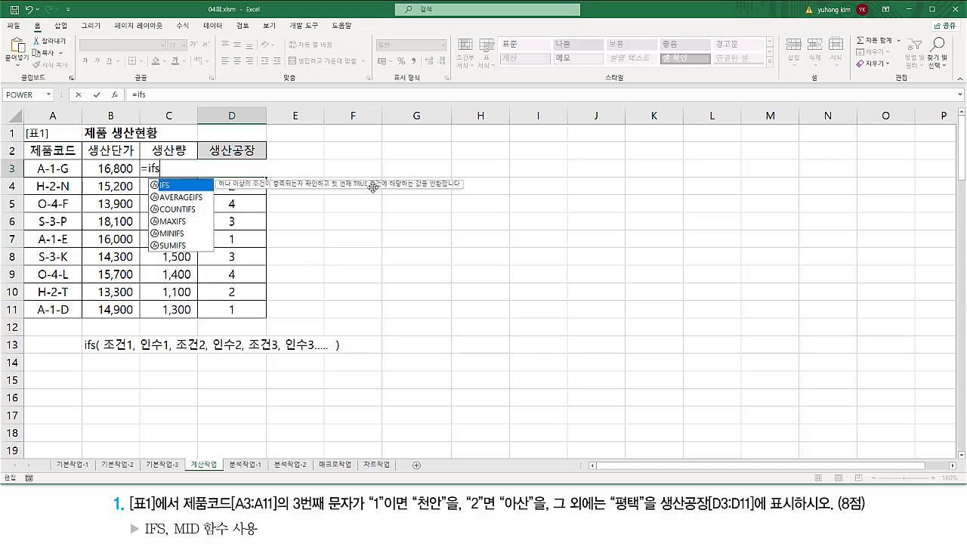
pyautogui.write('(')
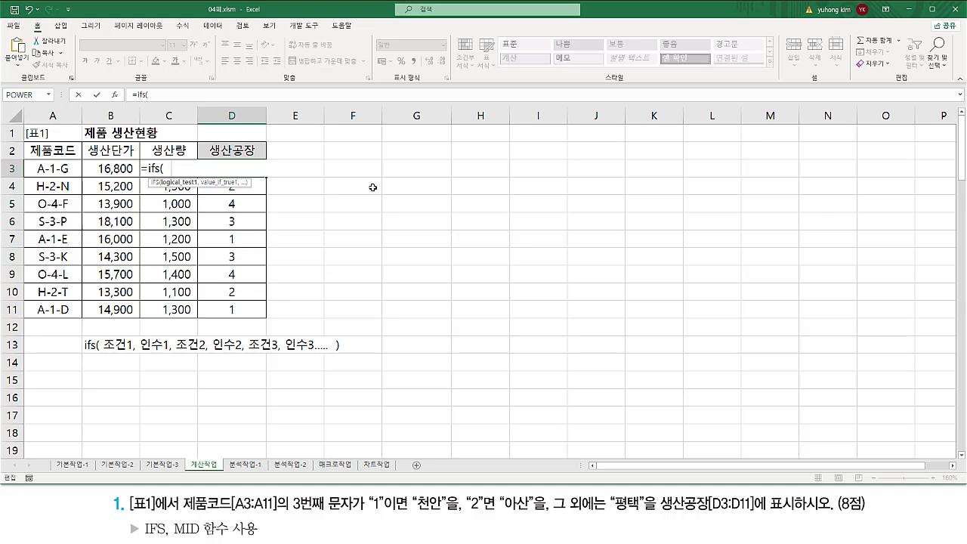
pyautogui.write('MID( A3, 3, 1 )')
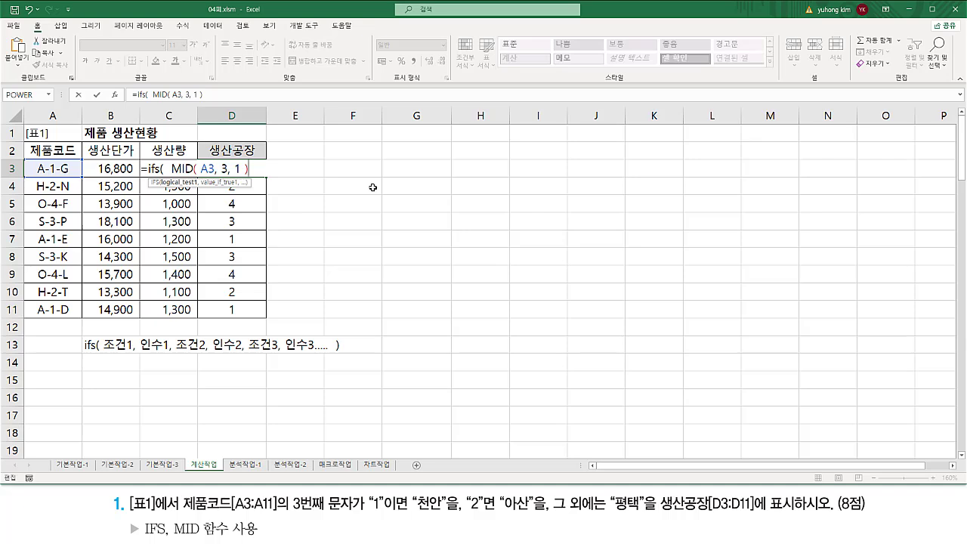
# Complete the first IFS pair in D3 by comparing the MID result with "1" and returning "천안".
pyautogui.write('="1')
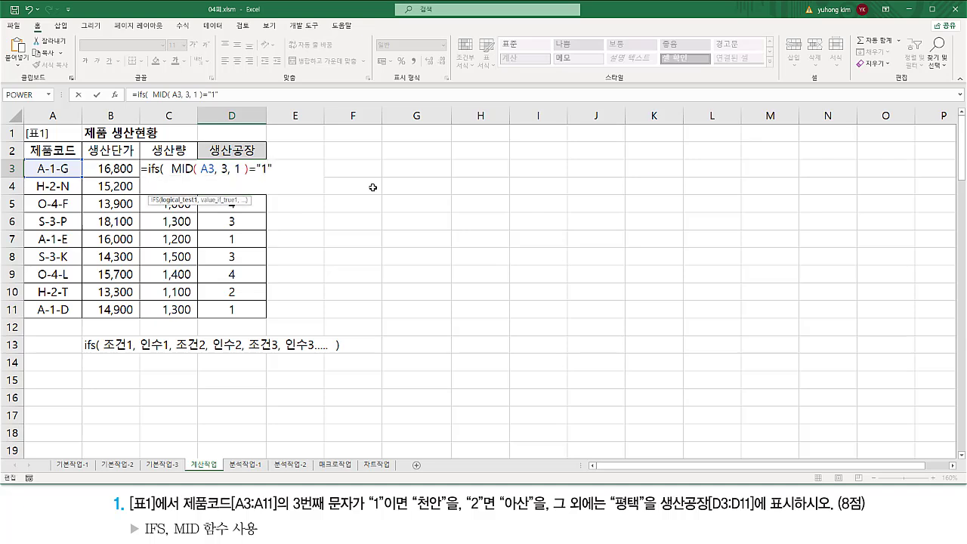
pyautogui.moveTo(366, 517); pyautogui.dragTo(384, 517)
pyautogui.press('Escape')
pyautogui.click(285, 164)
pyautogui.write('"1", "')
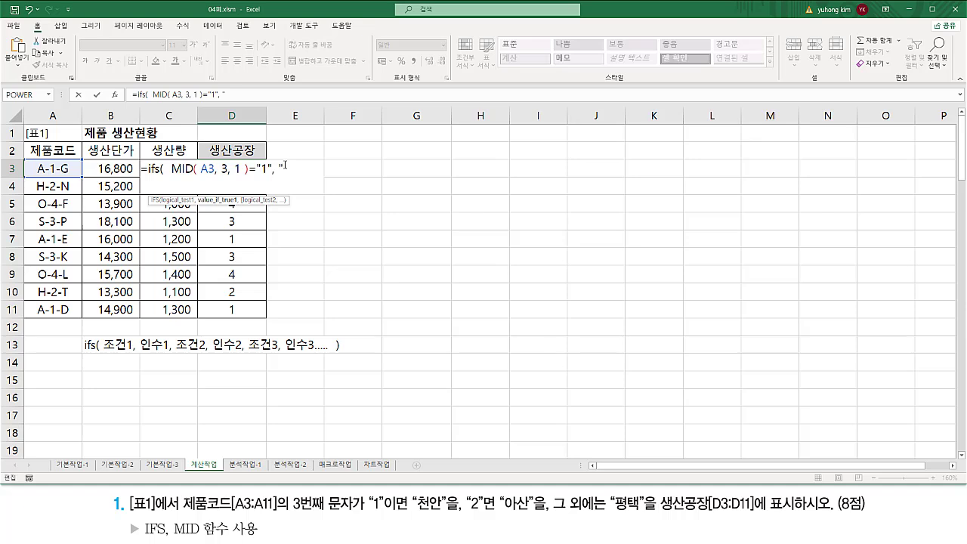
pyautogui.write('천안",')
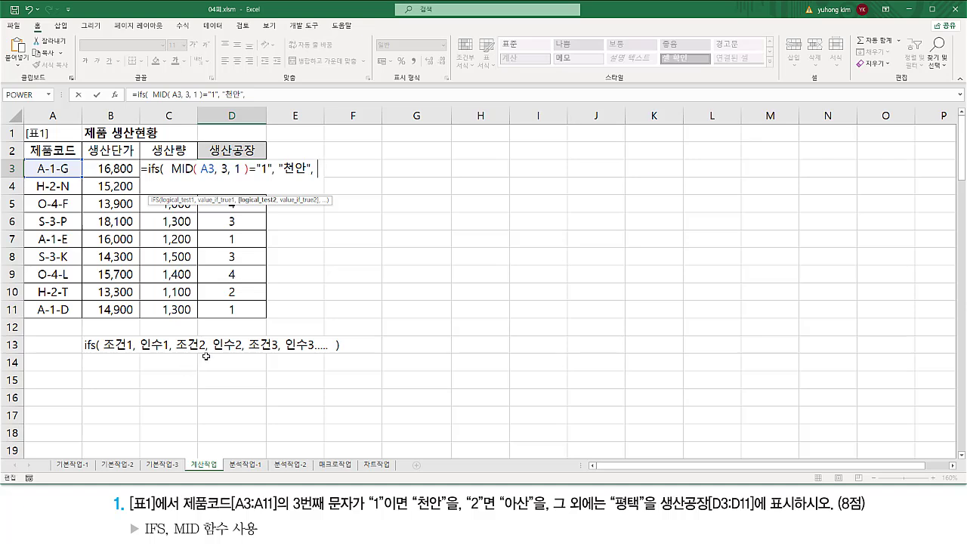
# Add a second IFS pair in D3 that tests MID( A3, 3, 1 )="2" and returns "아산".
pyautogui.hotkey('ctrl', 'v')
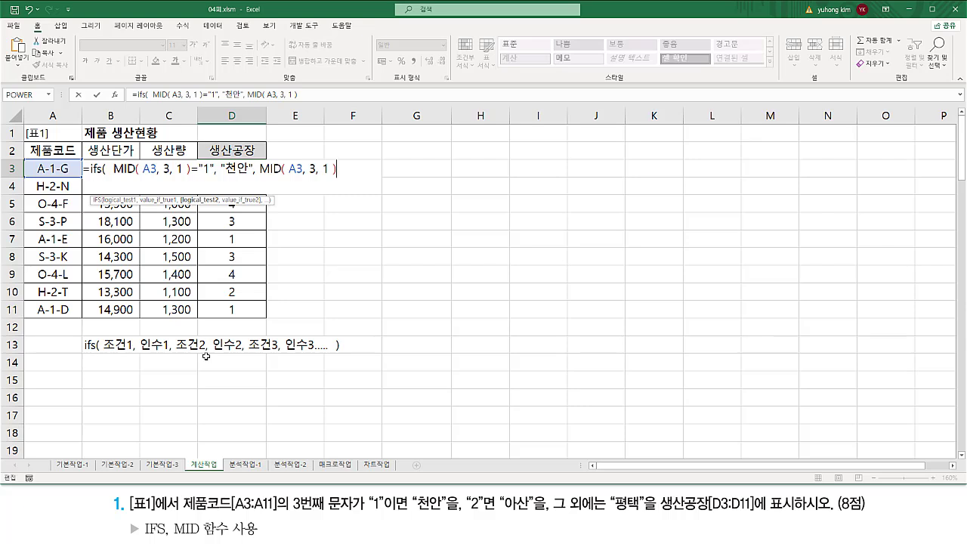
pyautogui.write('="2", "아산"')
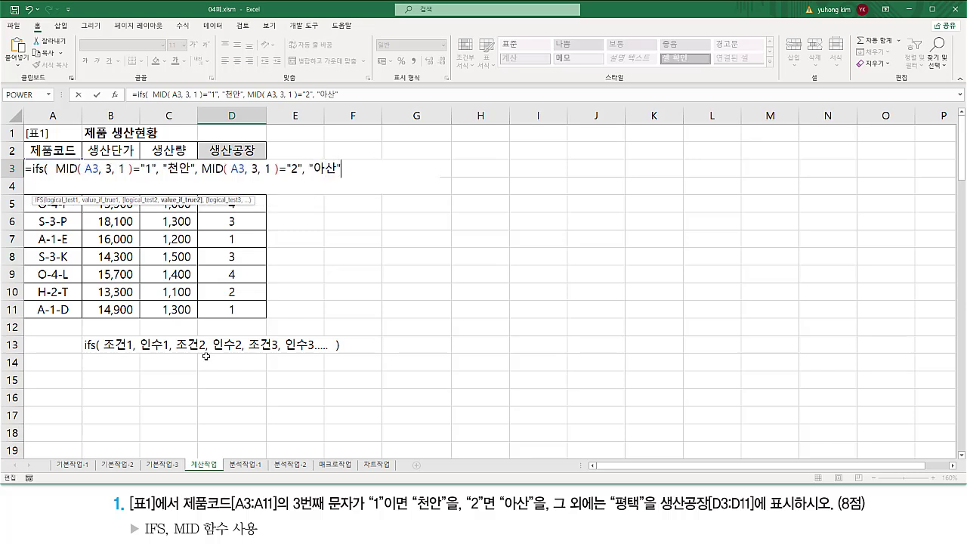
pyautogui.write(',')
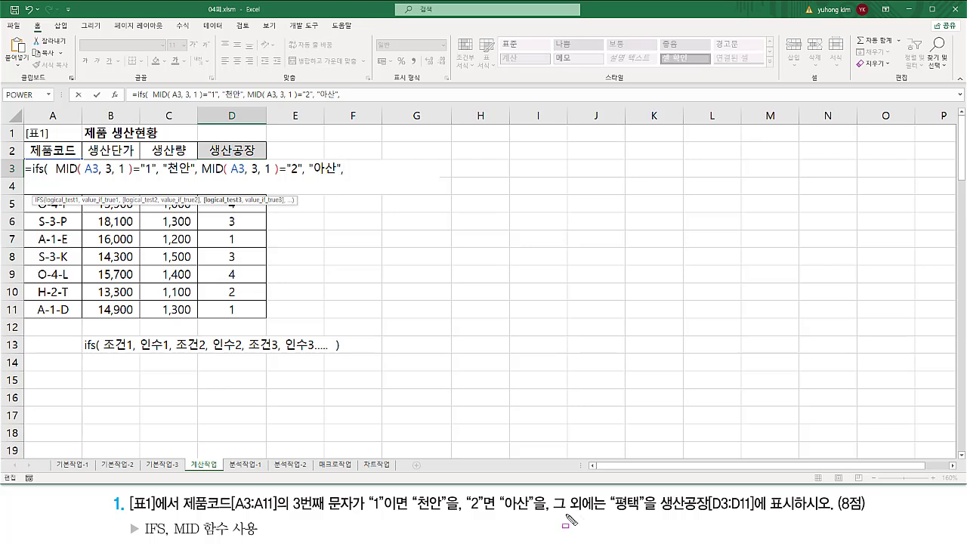
pyautogui.moveTo(550, 513); pyautogui.dragTo(646, 516)
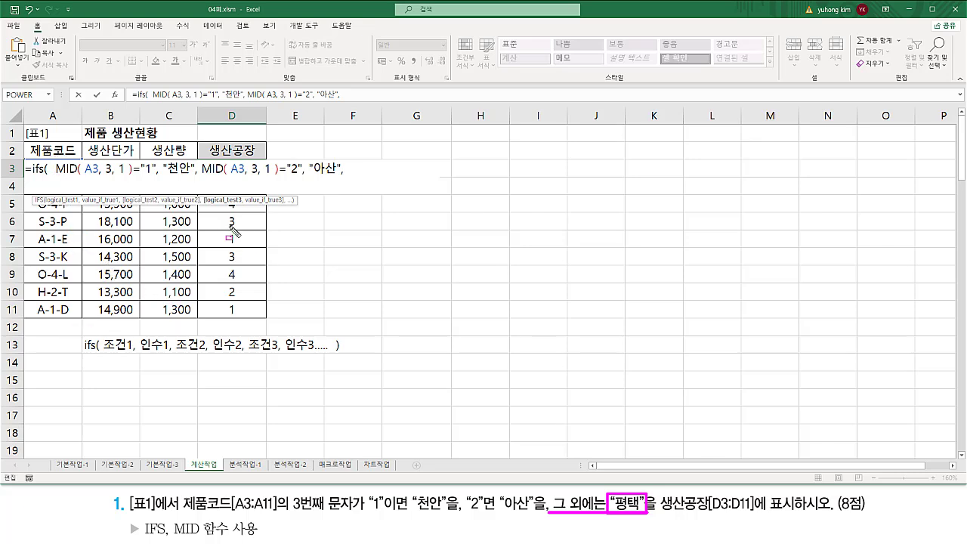
pyautogui.moveTo(227, 250); pyautogui.dragTo(239, 281)
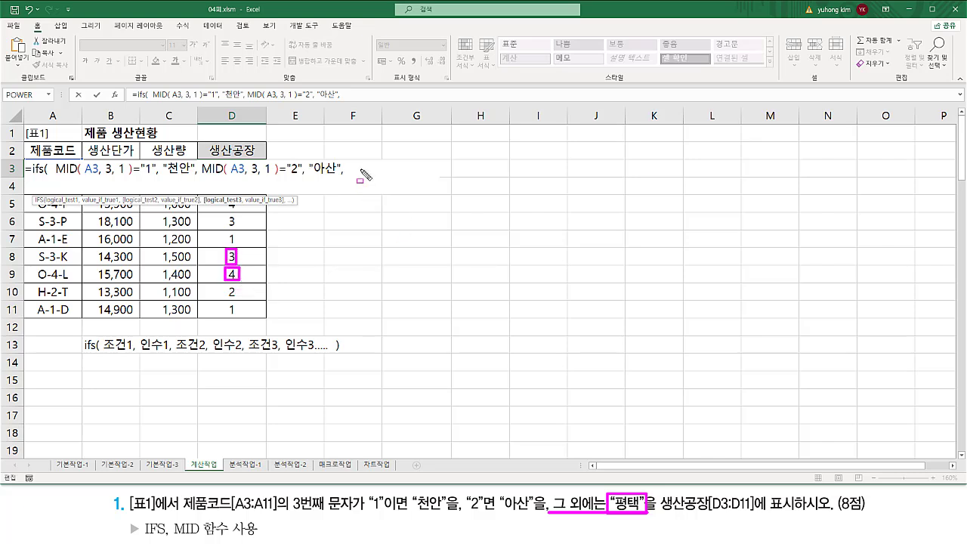
pyautogui.press('Escape')
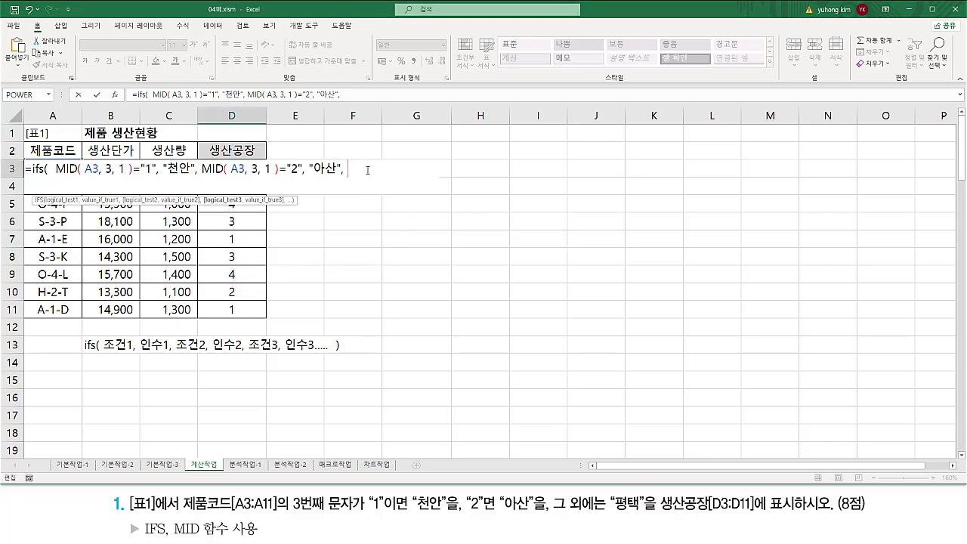
# Duplicate the two existing condition and result pairs at the end of the IFS formula in D3.
pyautogui.moveTo(56, 167); pyautogui.dragTo(350, 169)
pyautogui.hotkey('ctrl', 'c')
pyautogui.click(350, 169)
pyautogui.hotkey('ctrl', 'v')
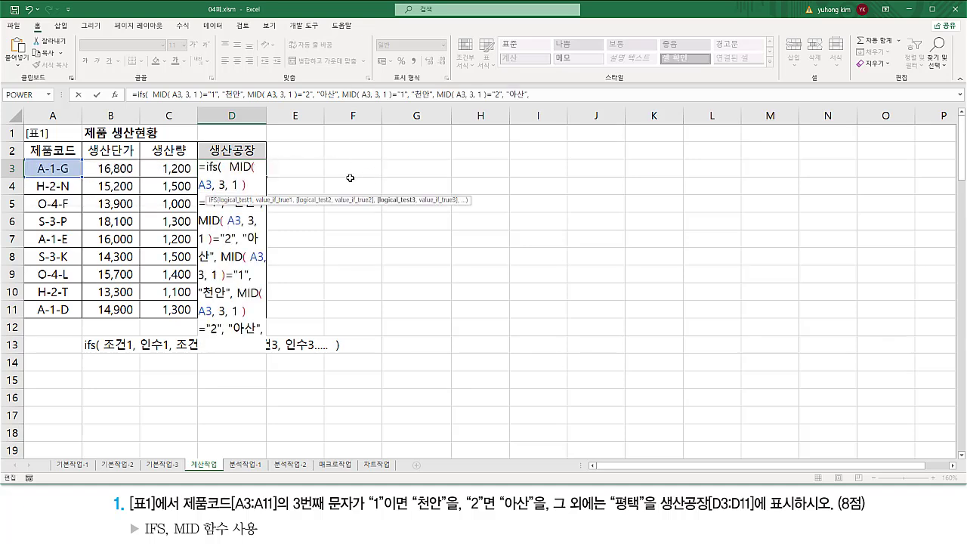
# Change the third IFS pair in D3 to compare with "3" and return "평택".
pyautogui.click(252, 259)
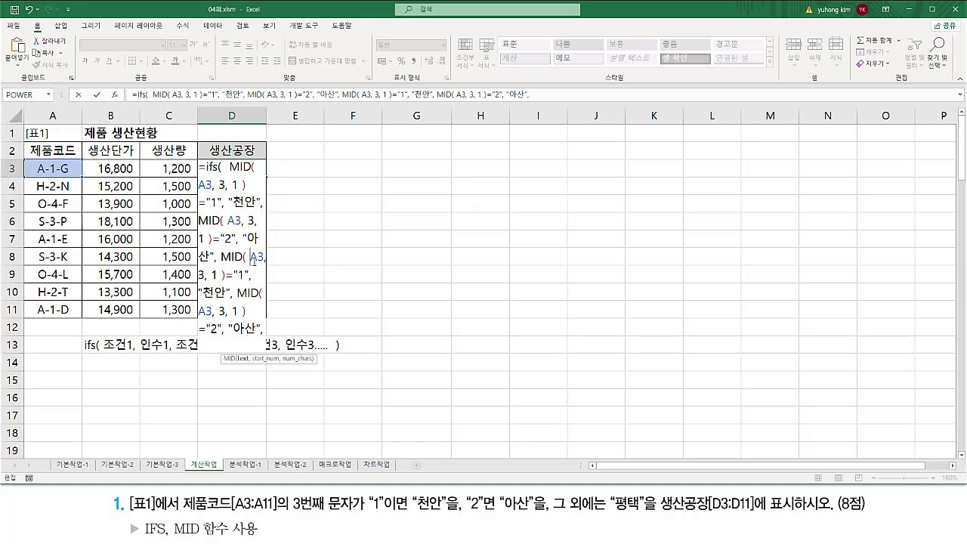
pyautogui.press('Down')
pyautogui.press('BackSpace')
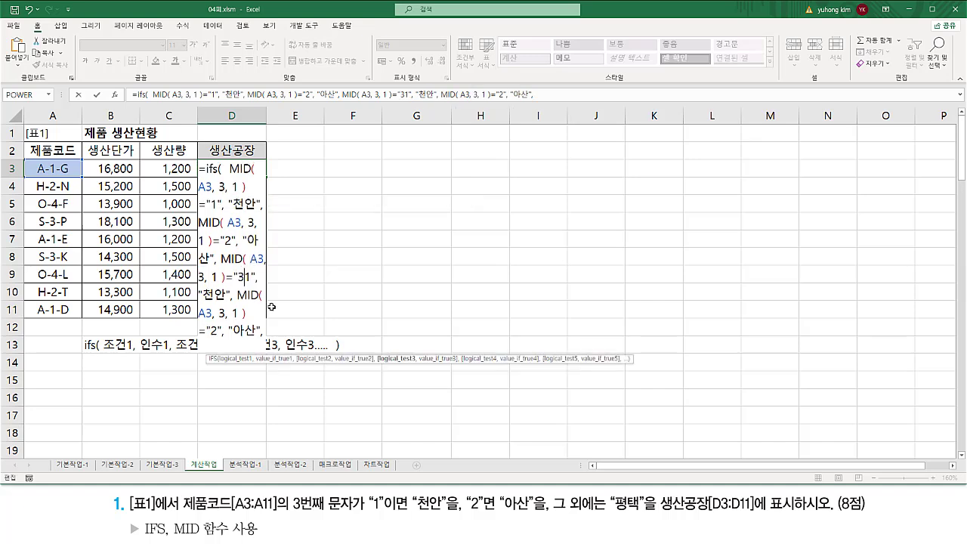
pyautogui.write('3')
pyautogui.press('Down')
pyautogui.press('Left')
pyautogui.press('Left')
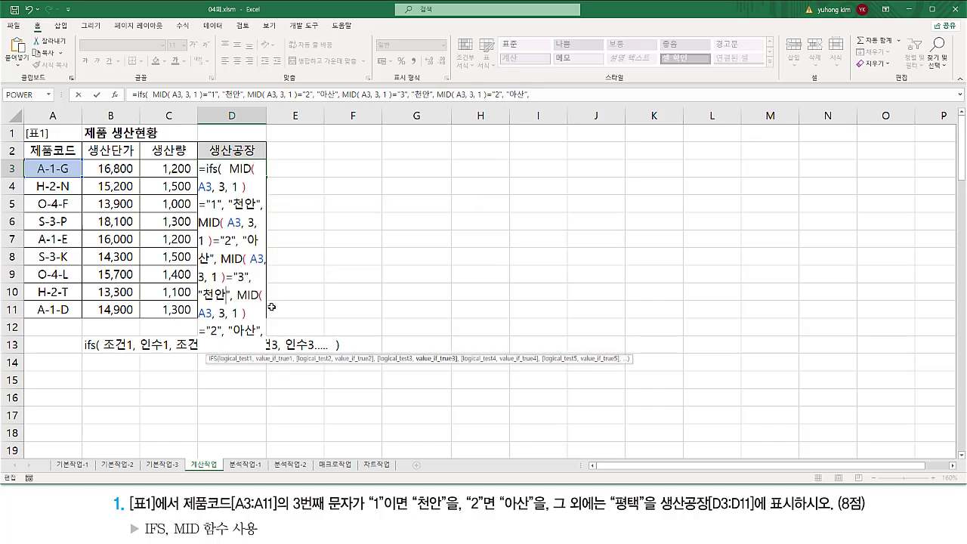
pyautogui.press('BackSpace')
pyautogui.press('BackSpace')
pyautogui.write('vud')
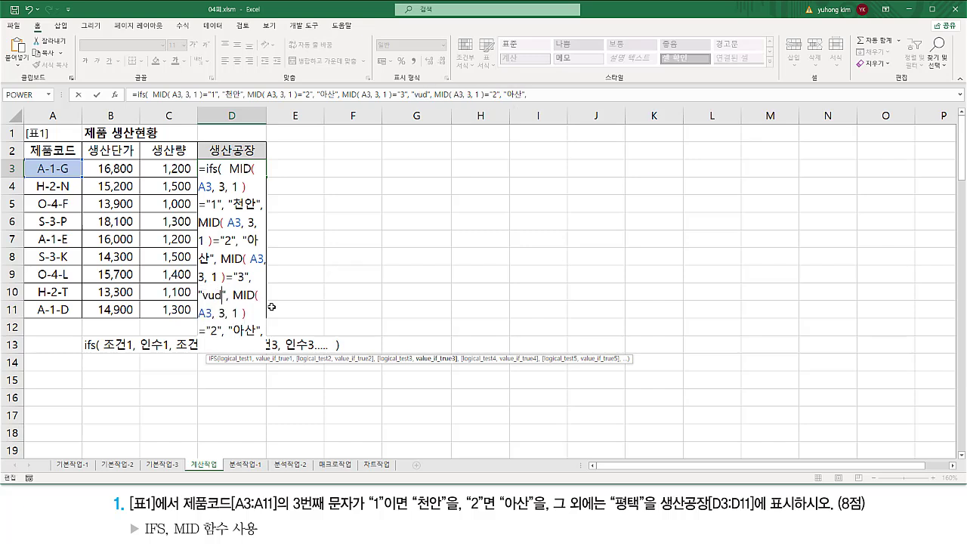
pyautogui.press('BackSpace')
pyautogui.press('BackSpace')
pyautogui.press('BackSpace')
pyautogui.write('평')
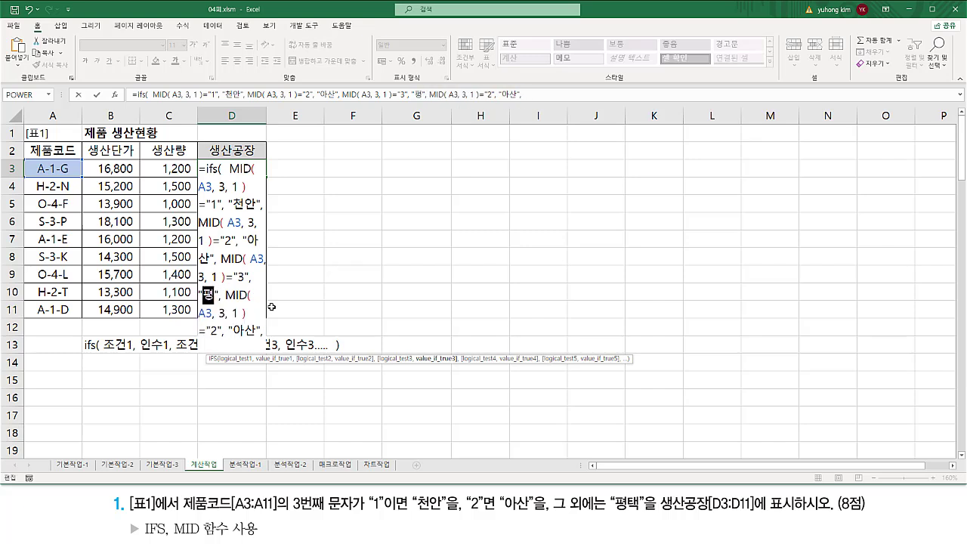
pyautogui.write('택')
# Change the fourth IFS pair in D3 to compare with "4" and return "평택", and close the function with a parenthesis.
pyautogui.press('Down')
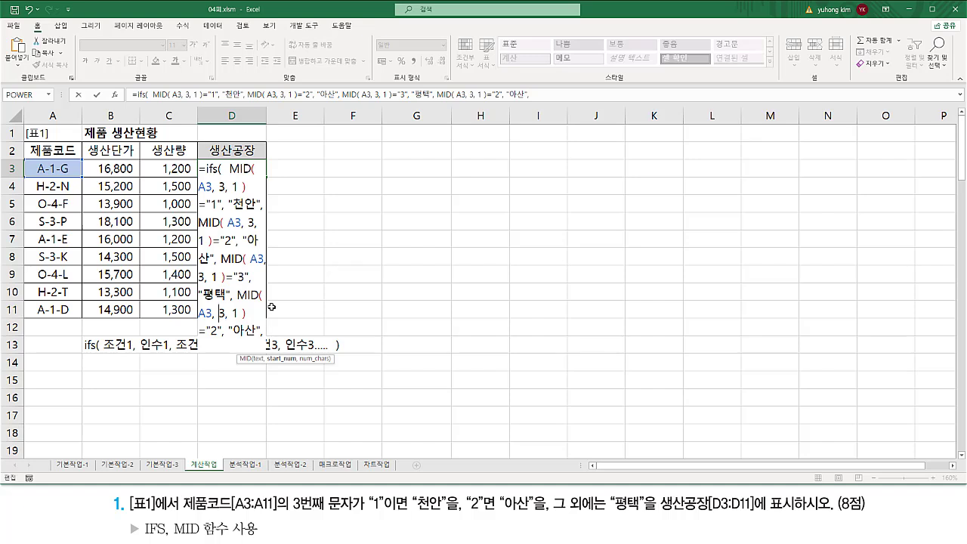
pyautogui.press('Down')
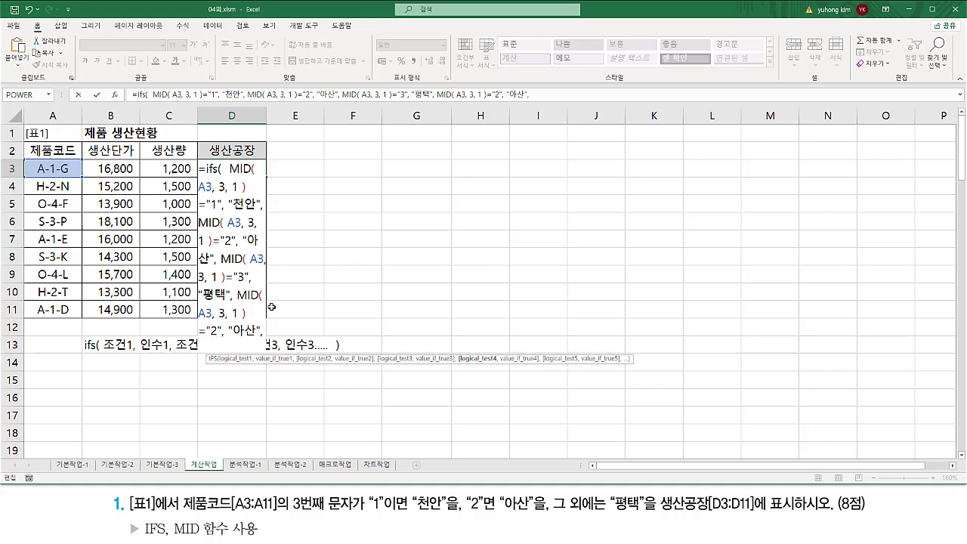
pyautogui.press('BackSpace')
pyautogui.write('4')
pyautogui.press('Right')
pyautogui.press('Right')
pyautogui.press('Right')
pyautogui.press('Delete')
pyautogui.press('Delete')
pyautogui.write('평')
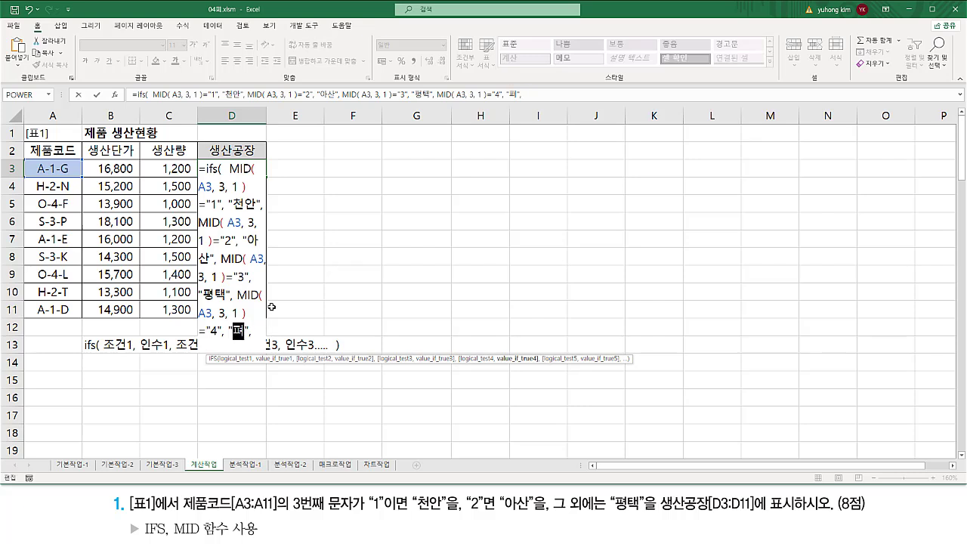
pyautogui.write('택" )')
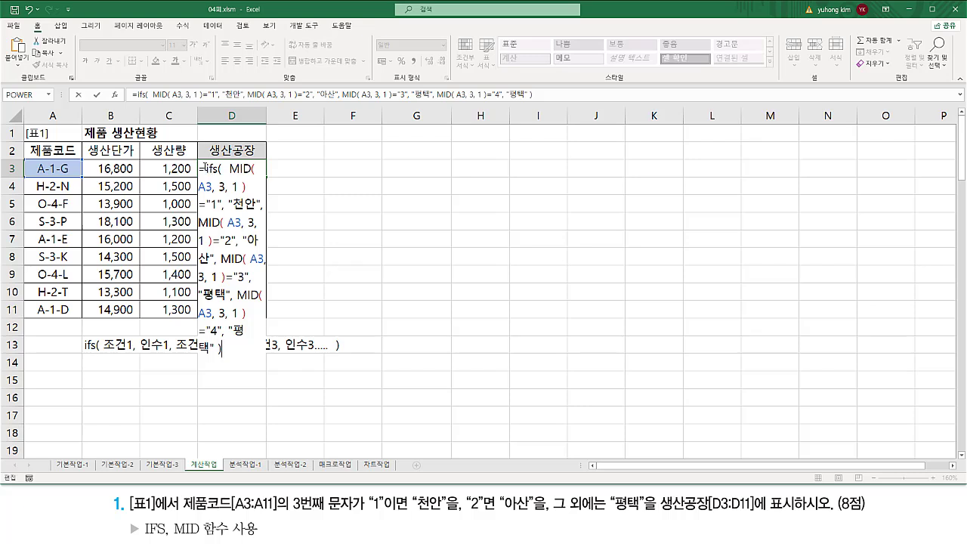
# Review the full IFS formula in D3 and commit it to the cell.
pyautogui.moveTo(205, 166); pyautogui.dragTo(252, 345)
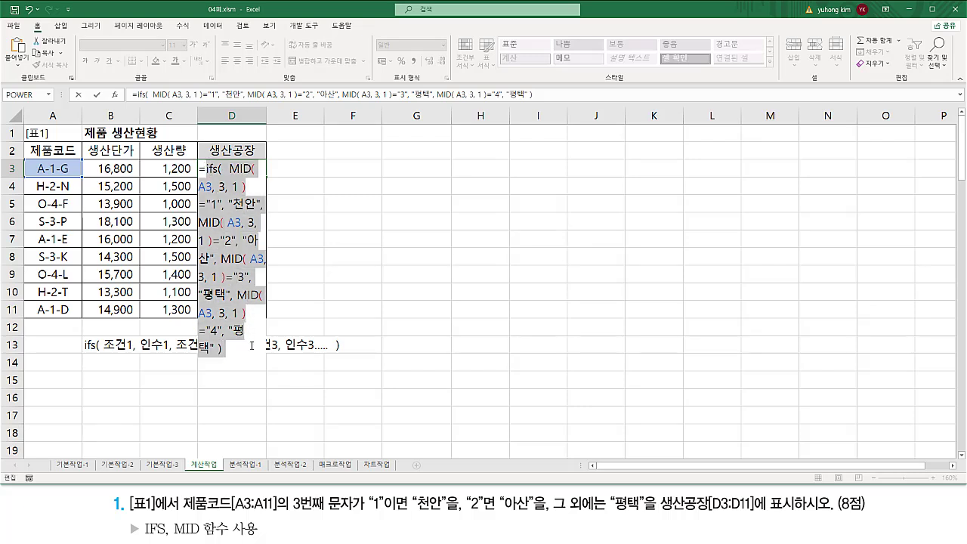
pyautogui.click(256, 323)
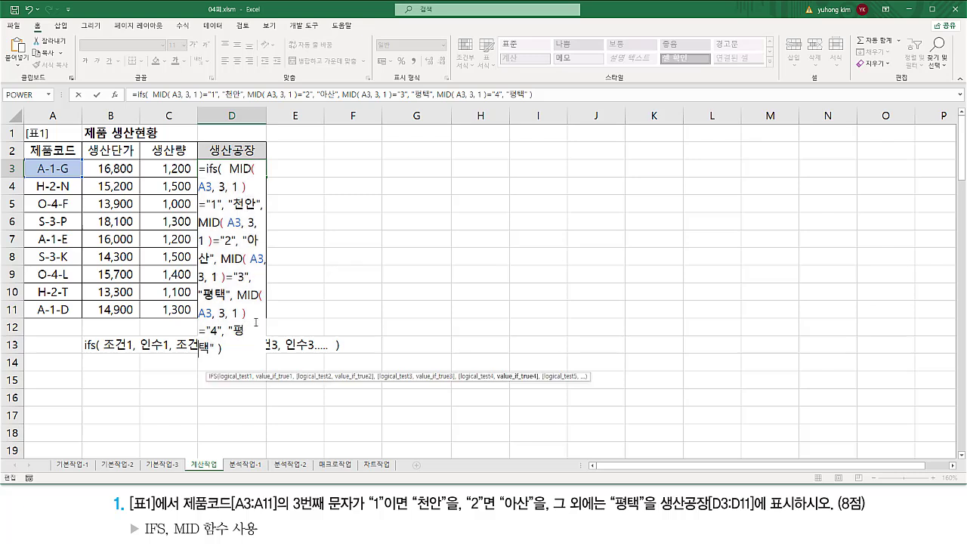
pyautogui.click(259, 314)
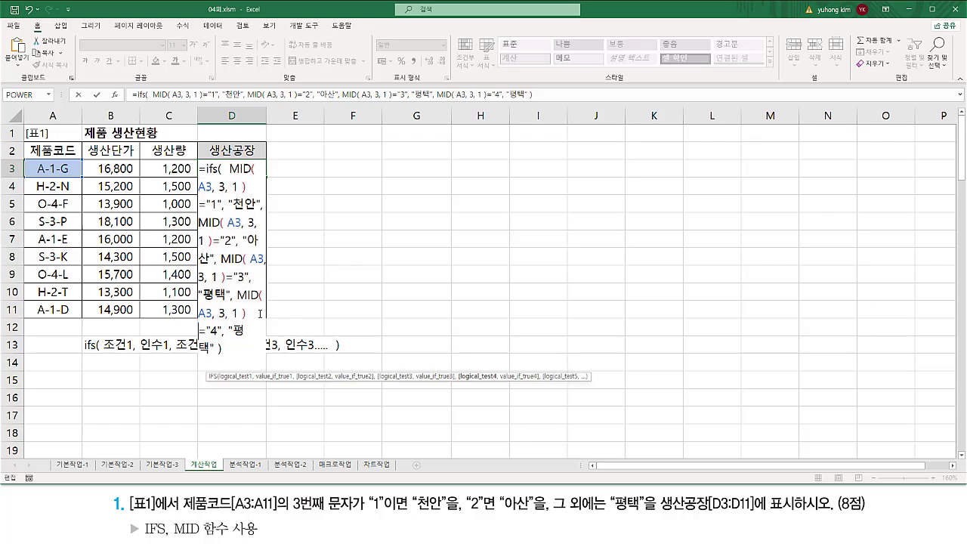
pyautogui.press('Return')
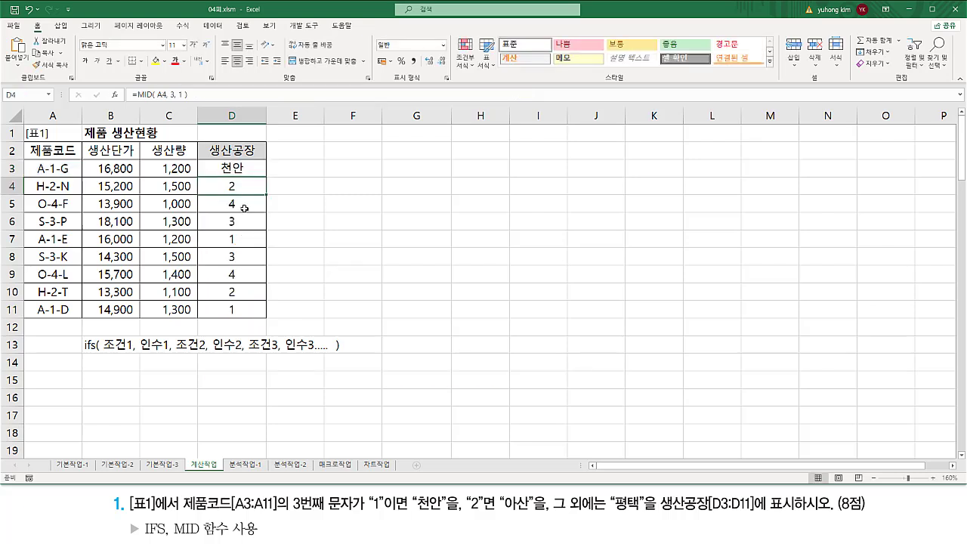
# Fill the IFS formula from D3 down through D6.
pyautogui.moveTo(47, 160); pyautogui.dragTo(58, 178)
pyautogui.moveTo(220, 176); pyautogui.dragTo(246, 176)
pyautogui.click(263, 173)
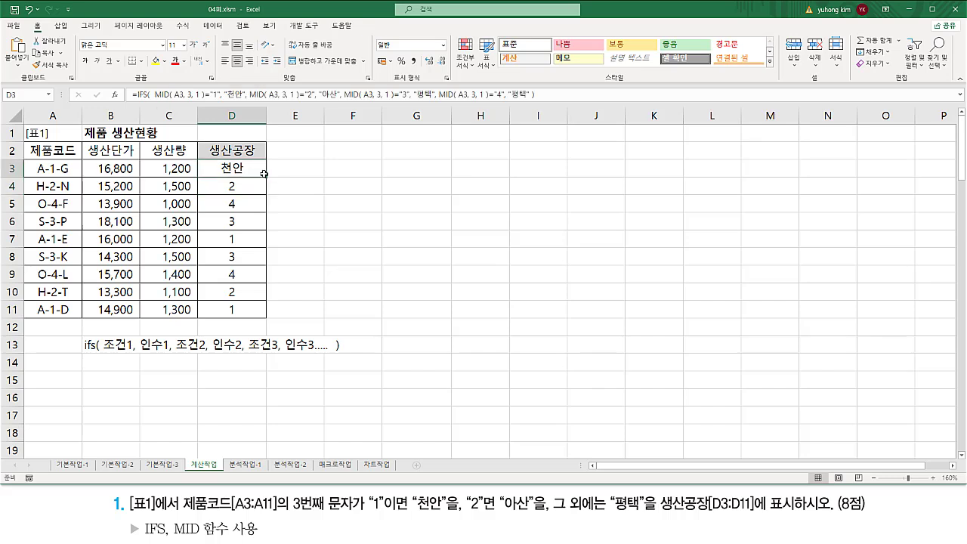
pyautogui.moveTo(268, 176); pyautogui.dragTo(260, 226)
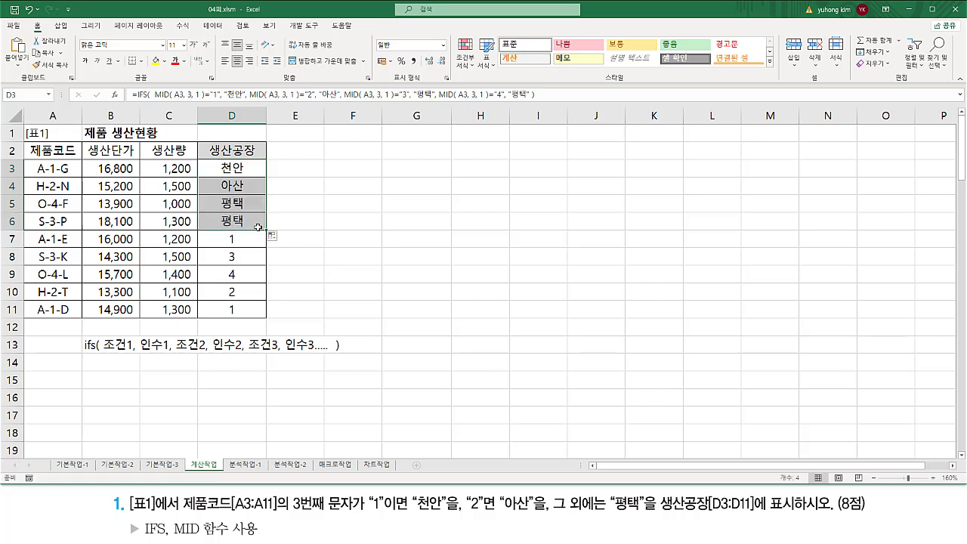
# Place a copy of the complete D3 IFS formula as plain text in cell B15.
pyautogui.click(110, 379)
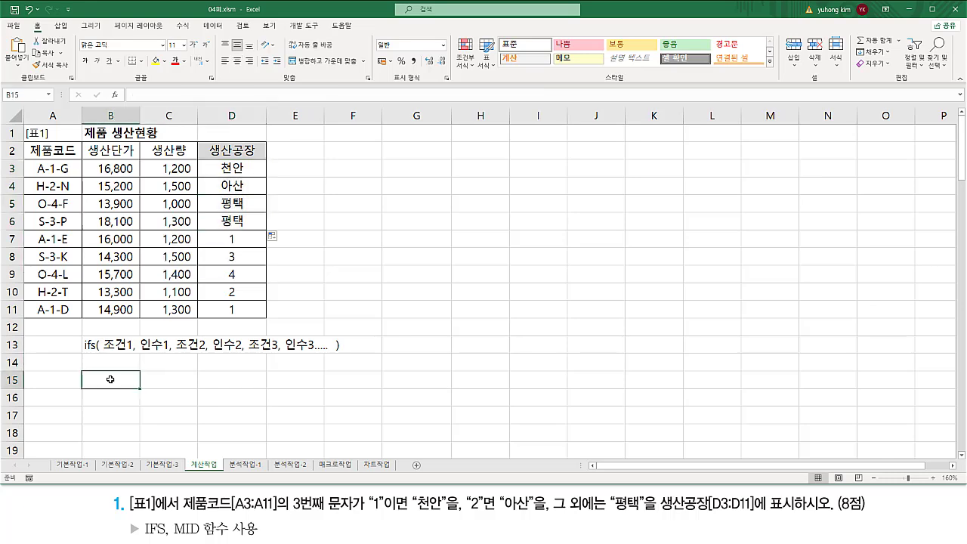
pyautogui.write('=IFS( MID( A3, 3, 1 )="1", "천안", MID( A3, 3, 1 )="2", "아산", MID( A3, 3, 1 )="3", "평택", MID( A3, 3, 1 )="4", "평택" )')
pyautogui.press('Return')
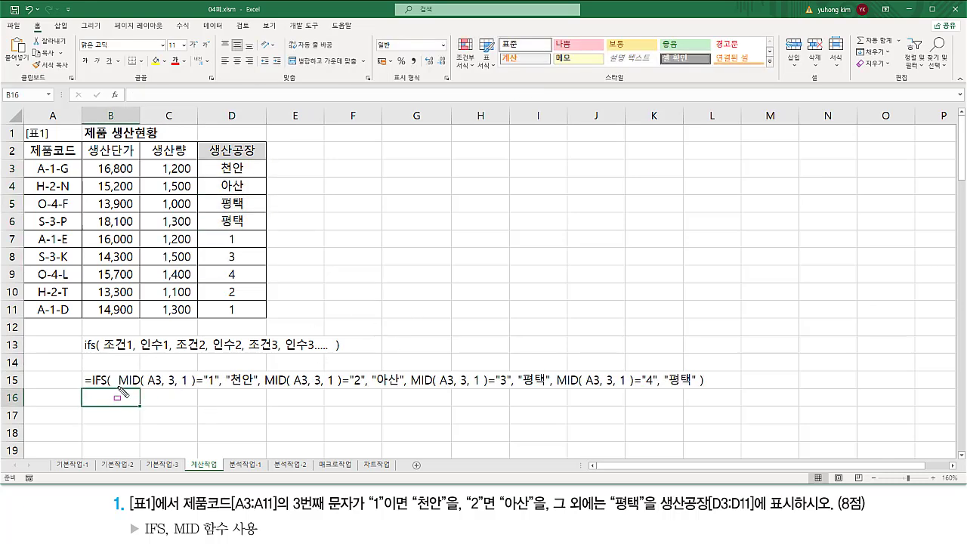
pyautogui.moveTo(117, 387)
pyautogui.mouseDown()
pyautogui.moveTo(220, 386)
pyautogui.moveTo(222, 373)
pyautogui.moveTo(255, 387)
pyautogui.moveTo(370, 370)
pyautogui.moveTo(388, 388)
pyautogui.moveTo(693, 387)
pyautogui.mouseUp()
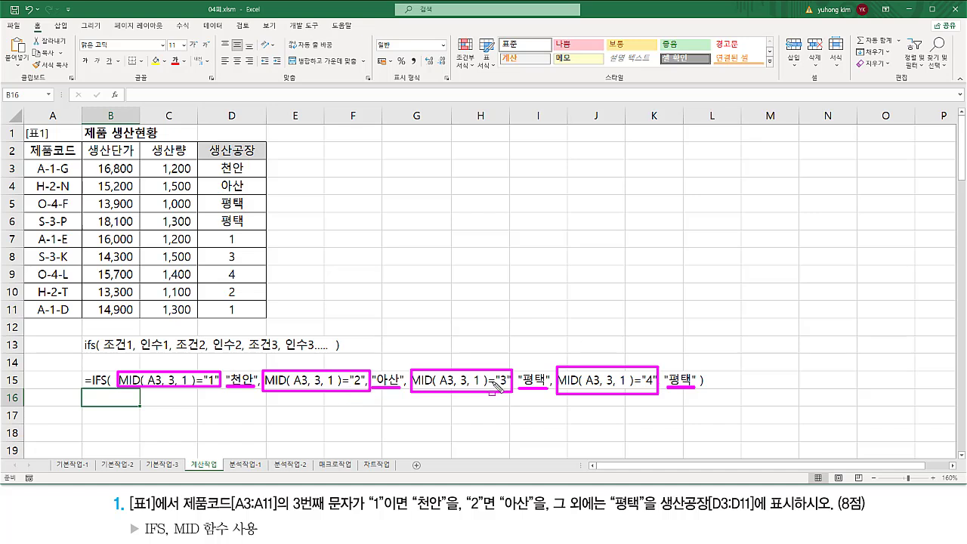
pyautogui.moveTo(74, 380); pyautogui.dragTo(764, 381)
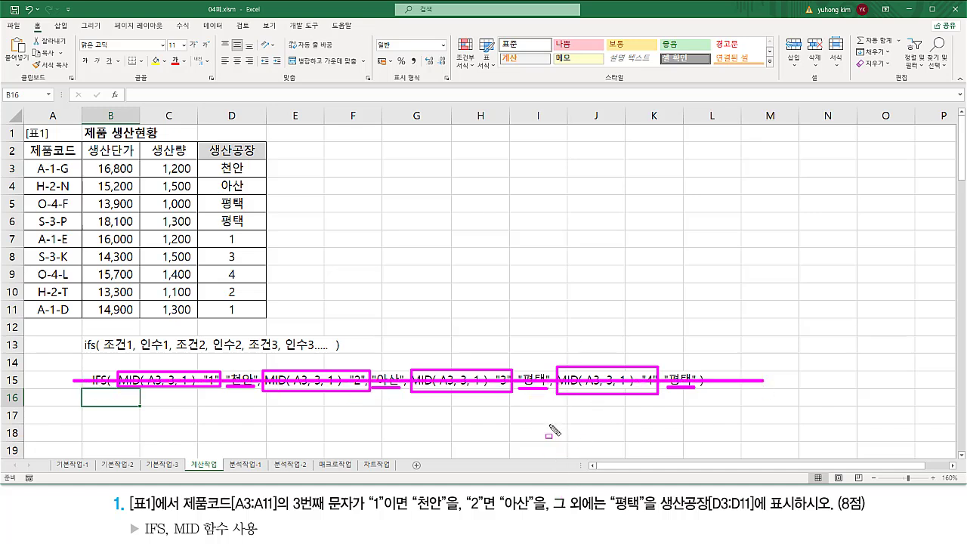
# Examine the task's rule for all other codes returning "평택", and the existing data in A3:C11 that could change.
pyautogui.press('Escape')
pyautogui.moveTo(551, 489)
pyautogui.mouseDown()
pyautogui.moveTo(607, 517)
pyautogui.moveTo(656, 511)
pyautogui.mouseUp()
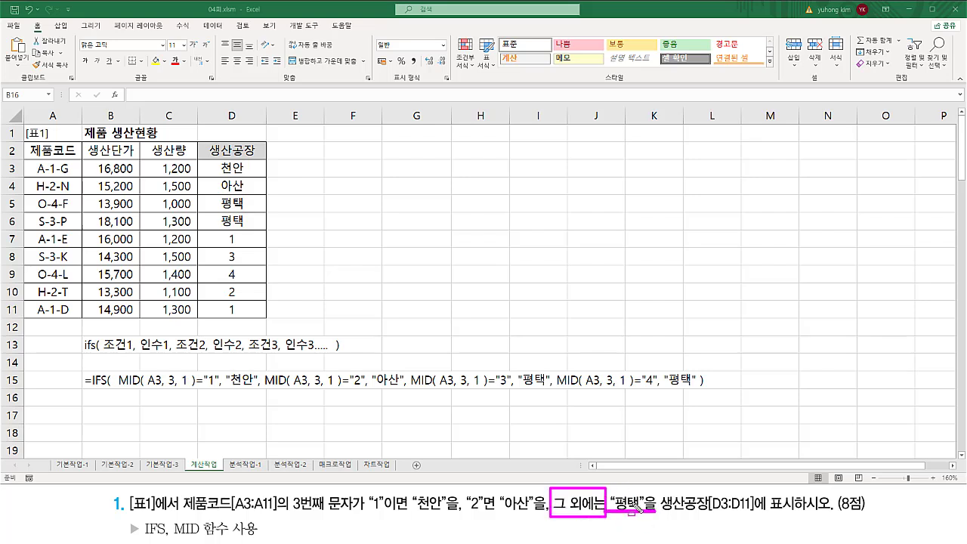
pyautogui.press('Escape')
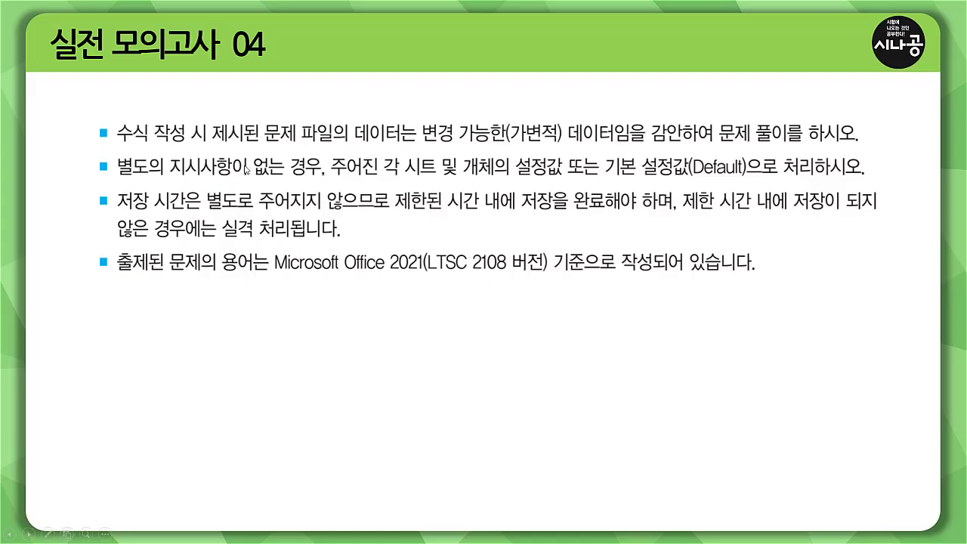
pyautogui.hotkey('ctrl', 'p')
pyautogui.moveTo(116, 148)
pyautogui.mouseDown()
pyautogui.moveTo(210, 145)
pyautogui.moveTo(209, 114)
pyautogui.moveTo(418, 154)
pyautogui.mouseUp()
pyautogui.moveTo(352, 144); pyautogui.dragTo(626, 146)
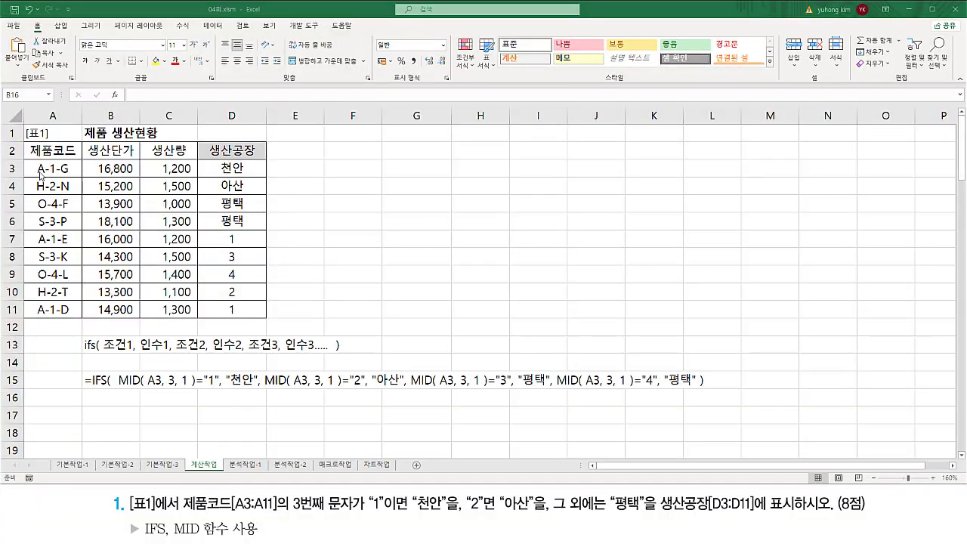
pyautogui.moveTo(26, 156)
pyautogui.mouseDown()
pyautogui.moveTo(50, 257)
pyautogui.moveTo(227, 320)
pyautogui.moveTo(199, 319)
pyautogui.mouseUp()
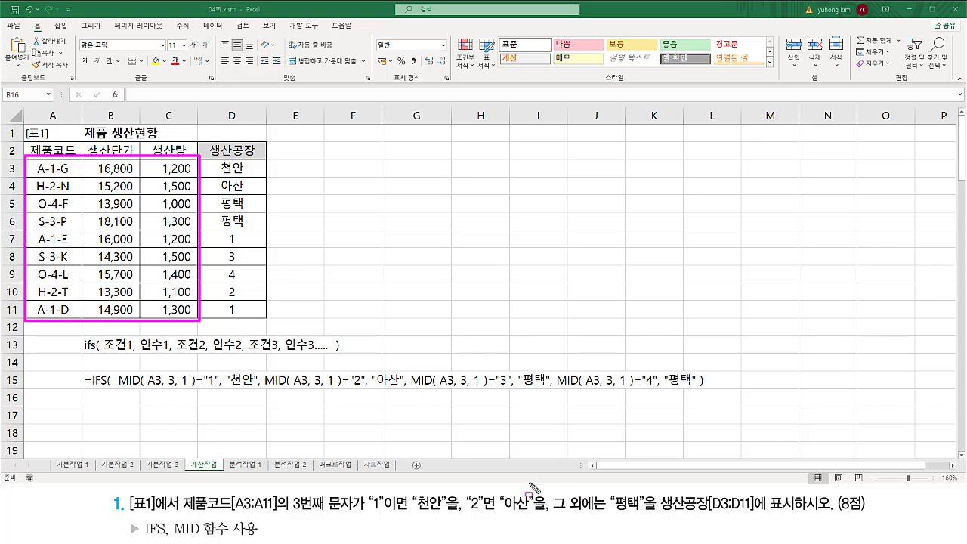
pyautogui.moveTo(549, 514)
pyautogui.mouseDown()
pyautogui.moveTo(610, 516)
pyautogui.moveTo(609, 492)
pyautogui.moveTo(649, 504)
pyautogui.moveTo(651, 524)
pyautogui.mouseUp()
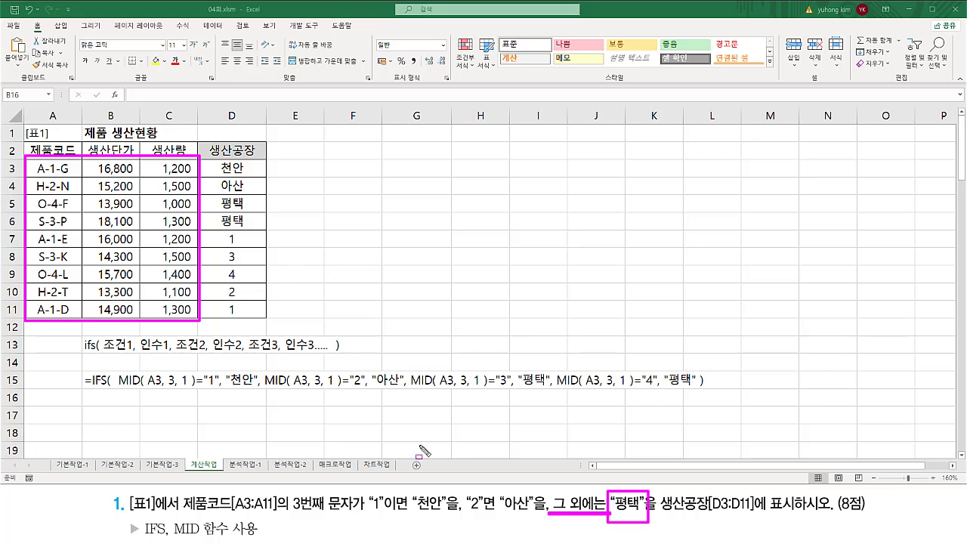
pyautogui.press('Escape')
# Copy the plain-text IFS formula from B15 into B16.
pyautogui.click(98, 380)
pyautogui.hotkey('ctrl', 'c')
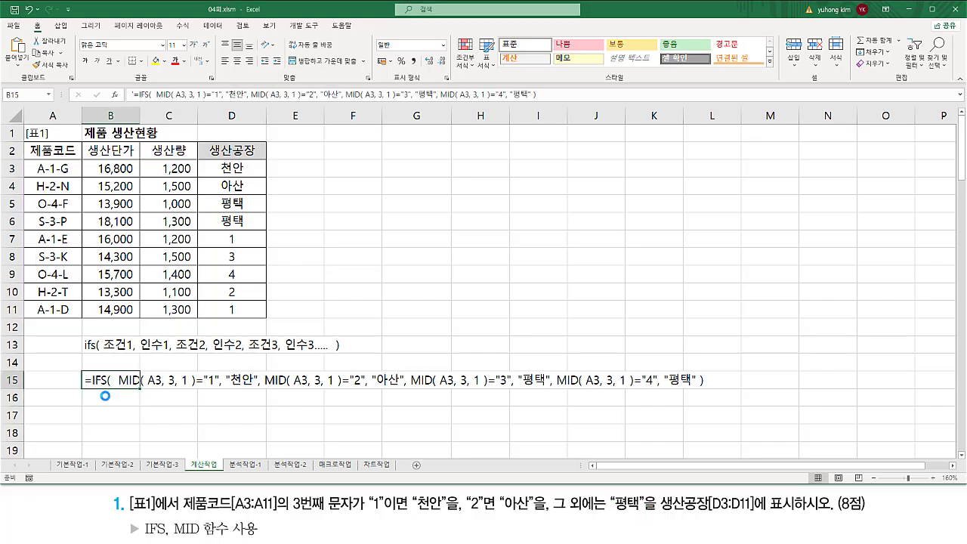
pyautogui.click(106, 398)
pyautogui.hotkey('ctrl', 'v')
# In B16's formula text, replace the MID( A3, 3, 1 )="3" condition with true and remove the fourth condition and value pair.
pyautogui.doubleClick(110, 400)
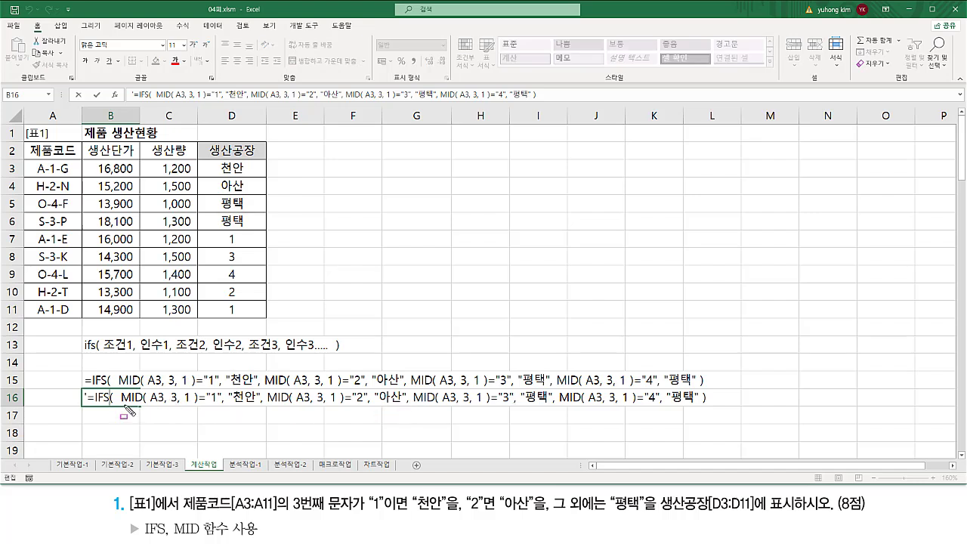
pyautogui.moveTo(121, 405); pyautogui.dragTo(517, 413)
pyautogui.press('Escape')
pyautogui.moveTo(415, 397); pyautogui.dragTo(514, 400)
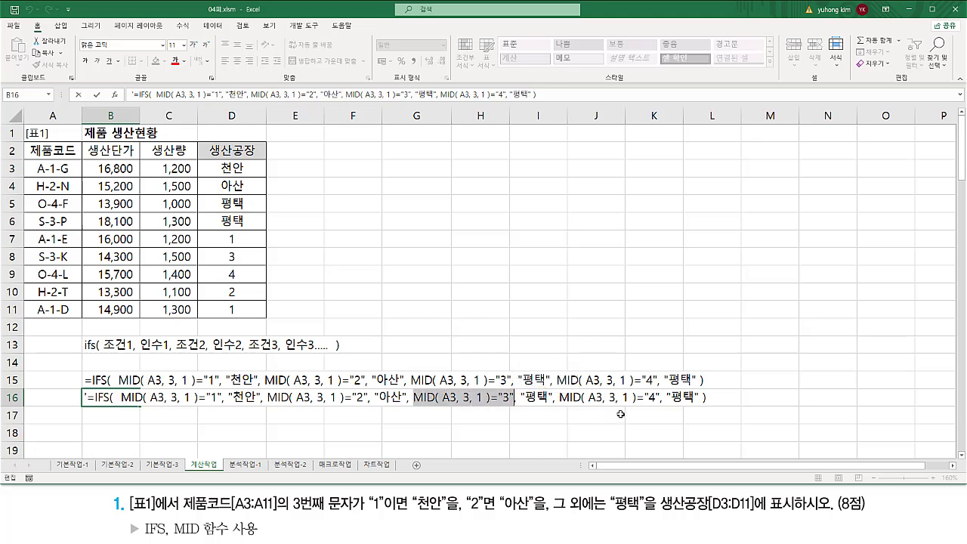
pyautogui.write('true')
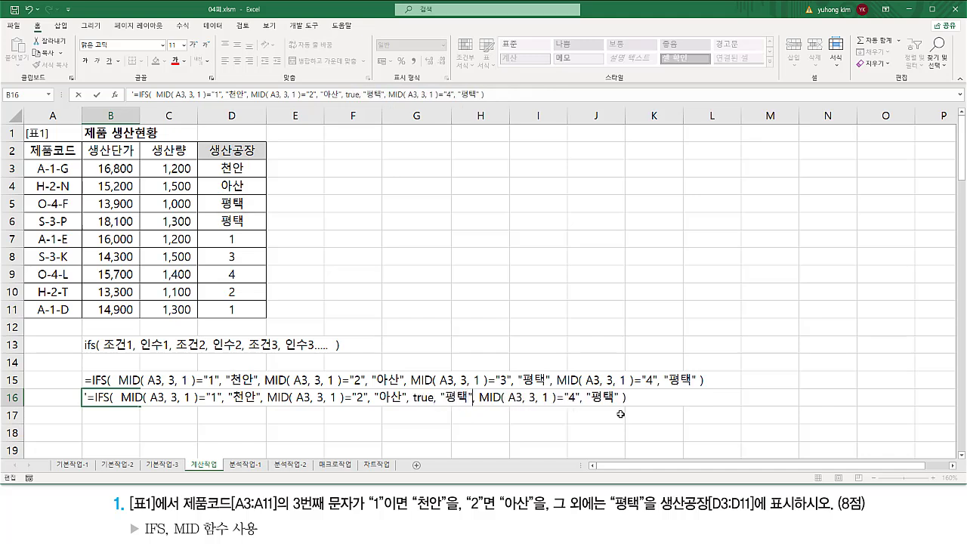
pyautogui.hotkey('shift', 'End')
pyautogui.press('Delete')
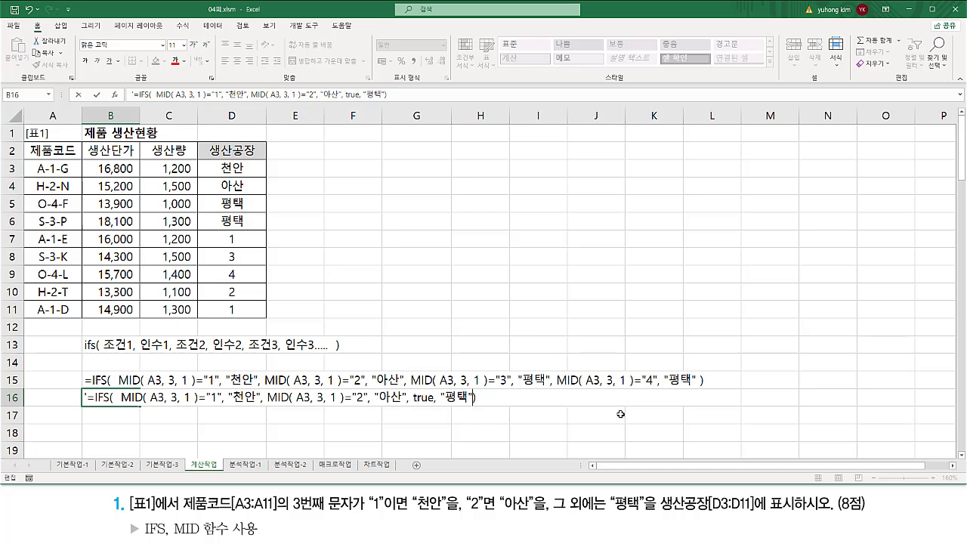
pyautogui.press('Return')
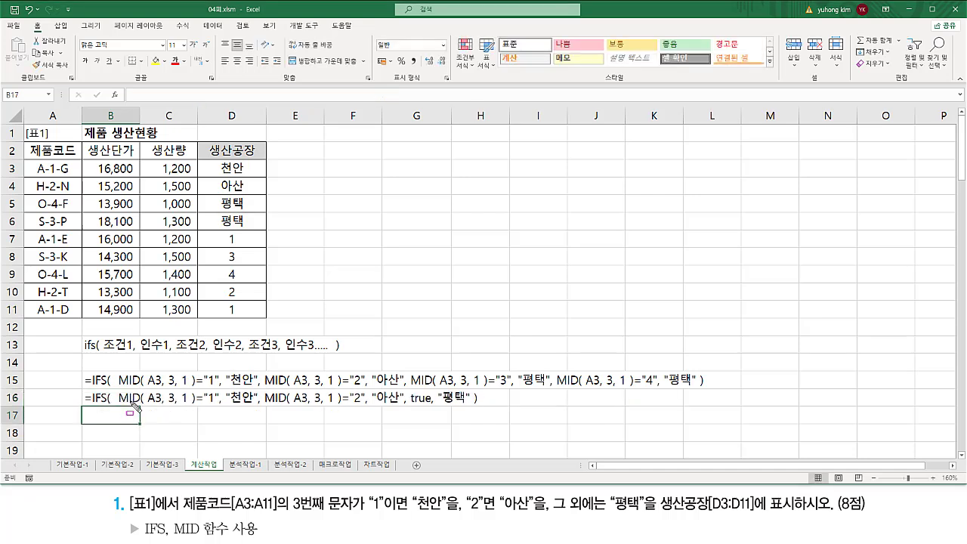
# Compare the shortened IFS formula in B16 with the full version in B15, checking both against the middle digits of the product codes.
pyautogui.moveTo(119, 404)
pyautogui.mouseDown()
pyautogui.moveTo(399, 409)
pyautogui.moveTo(376, 409)
pyautogui.mouseUp()
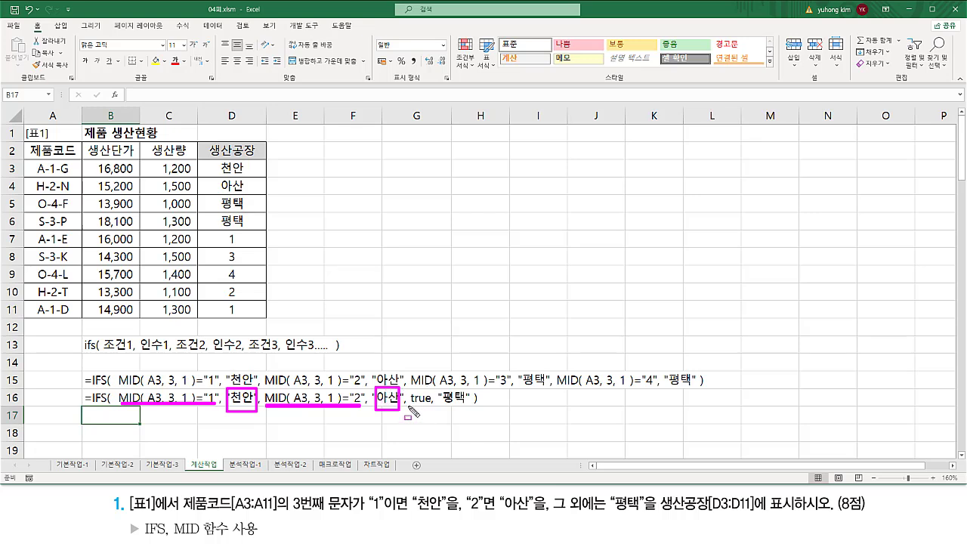
pyautogui.moveTo(410, 408); pyautogui.dragTo(430, 408)
pyautogui.moveTo(438, 386); pyautogui.dragTo(439, 414)
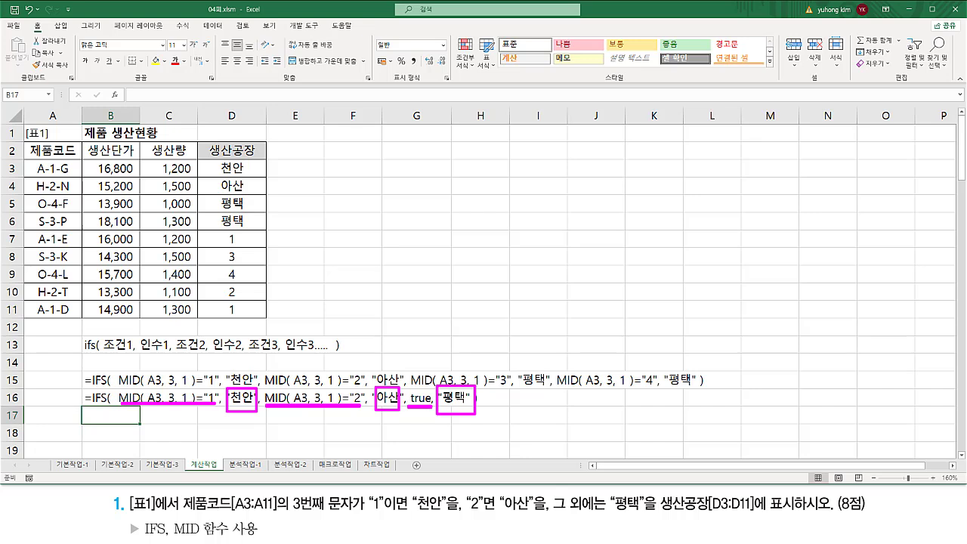
pyautogui.moveTo(48, 161); pyautogui.dragTo(62, 327)
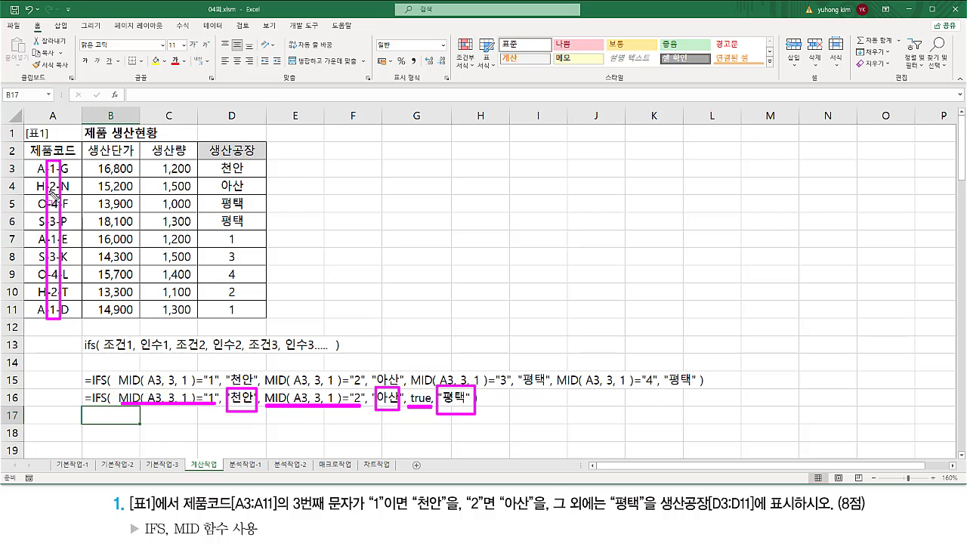
pyautogui.moveTo(80, 413); pyautogui.dragTo(490, 413)
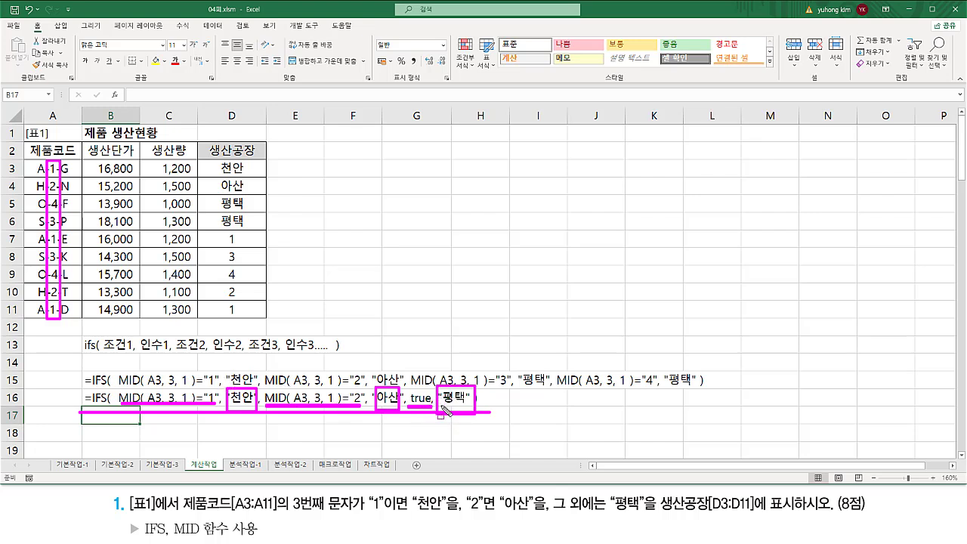
pyautogui.press('e')
pyautogui.moveTo(47, 160)
pyautogui.mouseDown()
pyautogui.moveTo(58, 175)
pyautogui.moveTo(58, 318)
pyautogui.mouseUp()
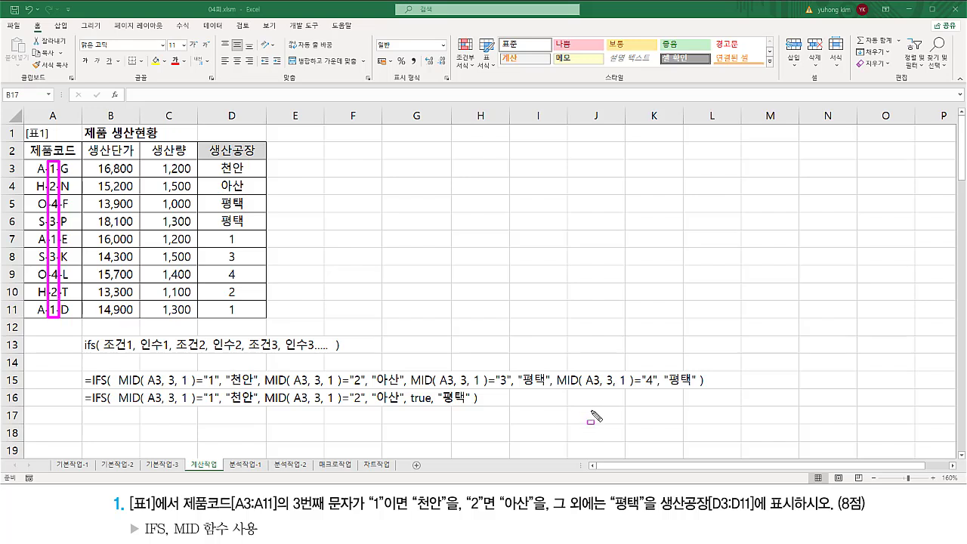
pyautogui.moveTo(405, 387)
pyautogui.mouseDown()
pyautogui.moveTo(555, 388)
pyautogui.moveTo(552, 370)
pyautogui.moveTo(697, 389)
pyautogui.moveTo(701, 374)
pyautogui.mouseUp()
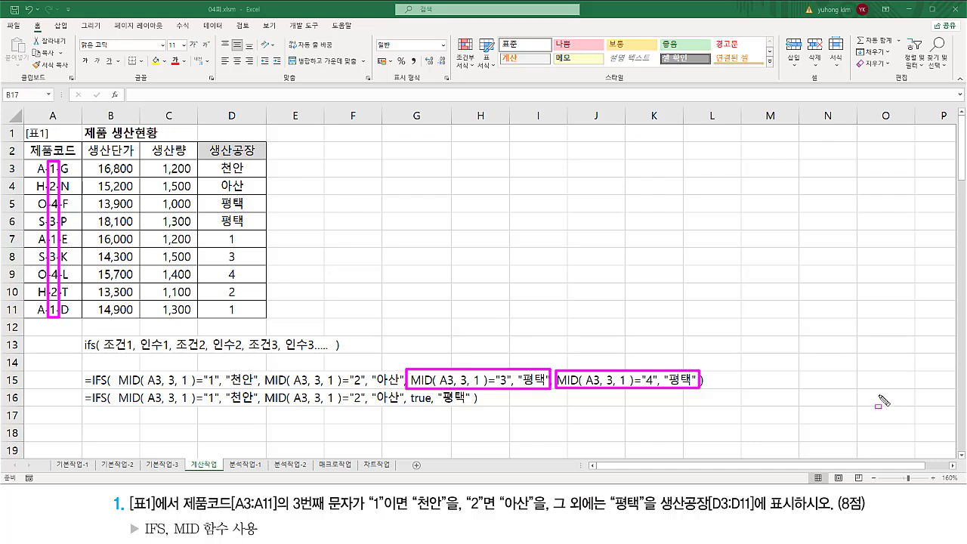
pyautogui.press('Escape')
pyautogui.hotkey('ctrl', '2')
pyautogui.moveTo(81, 388); pyautogui.dragTo(713, 385)
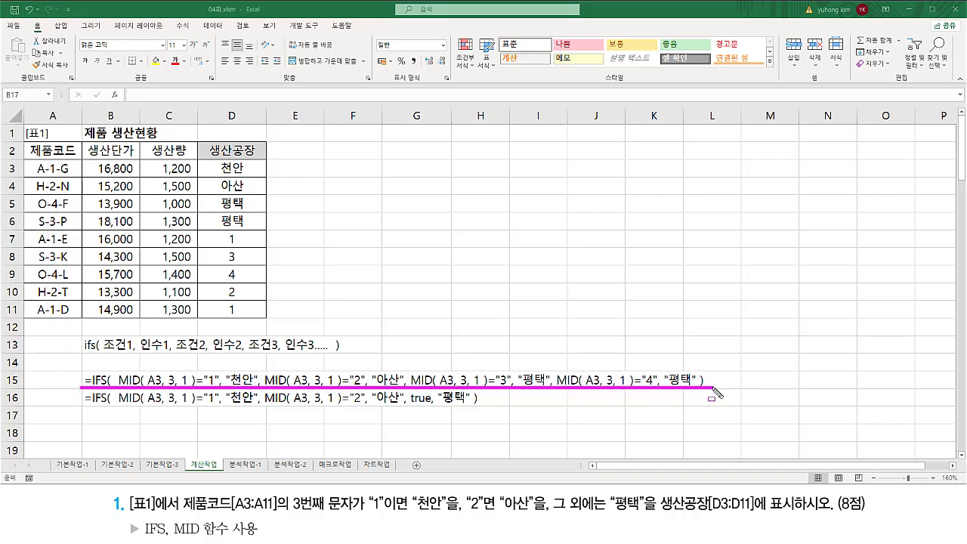
pyautogui.moveTo(81, 390)
pyautogui.mouseDown()
pyautogui.moveTo(396, 422)
pyautogui.moveTo(500, 422)
pyautogui.mouseUp()
pyautogui.press('Escape')
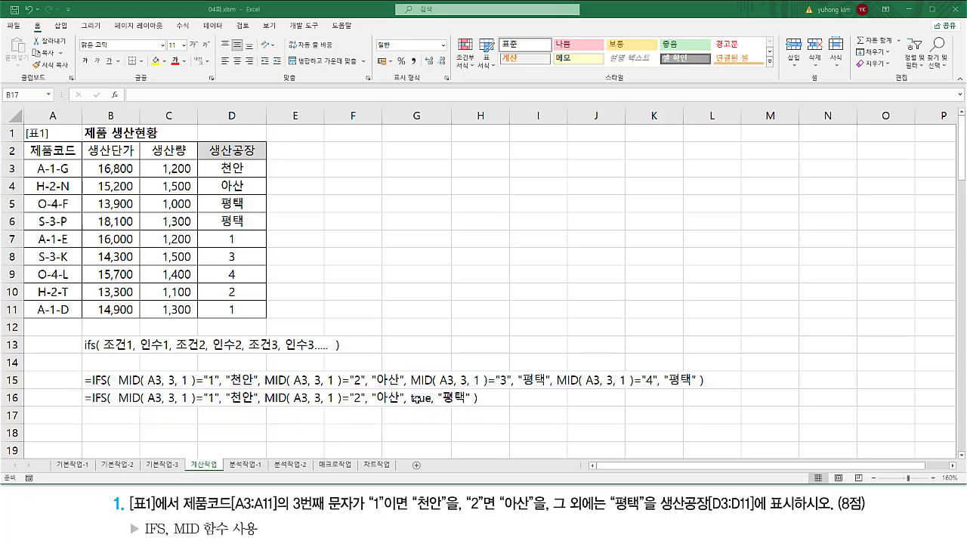
# Replace the formula in D3 with =IFS( MID( A3, 3, 1 )="1", "천안", MID( A3, 3, 1 )="2", "아산", true, "평택" ).
pyautogui.doubleClick(235, 168)
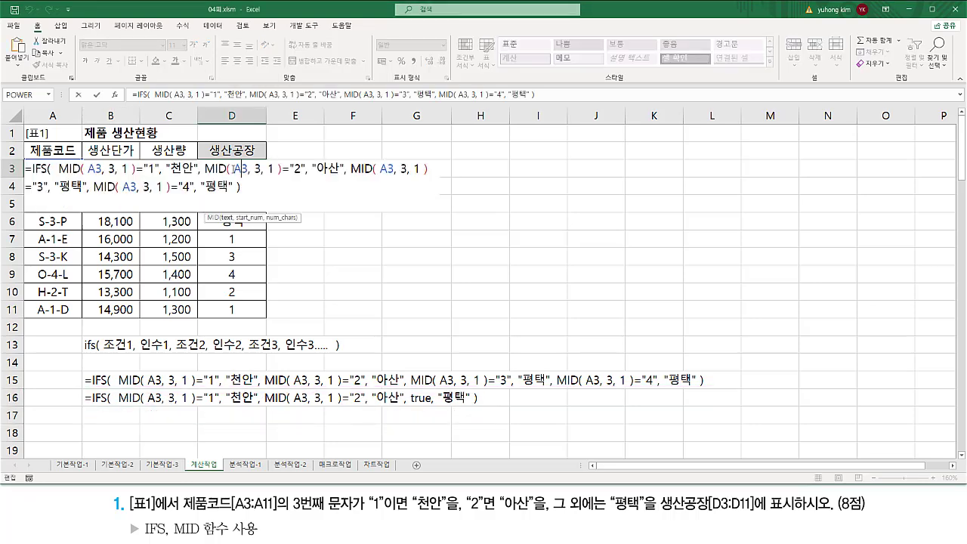
pyautogui.moveTo(27, 168); pyautogui.dragTo(241, 186)
pyautogui.hotkey('ctrl', 'v')
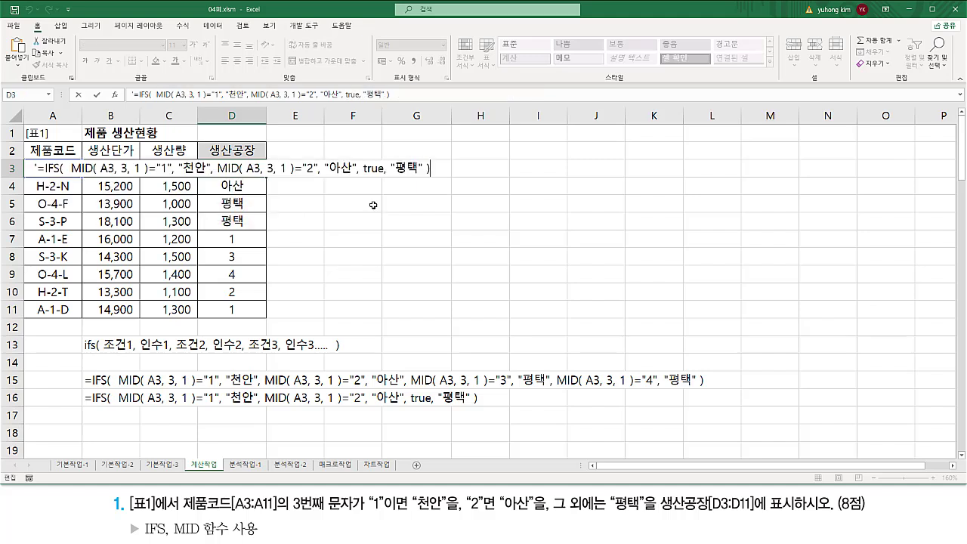
pyautogui.press('BackSpace')
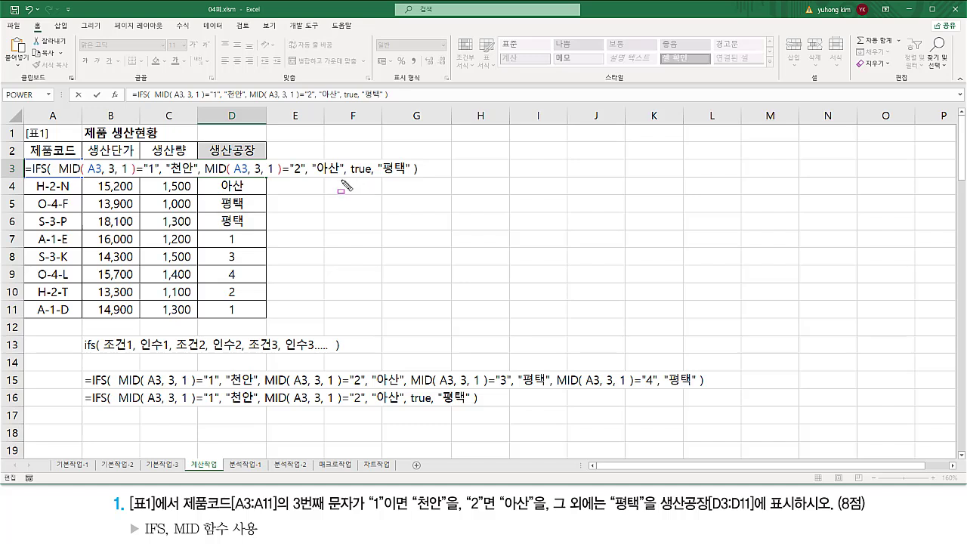
pyautogui.moveTo(348, 179)
pyautogui.mouseDown()
pyautogui.moveTo(375, 161)
pyautogui.moveTo(416, 183)
pyautogui.mouseUp()
pyautogui.press('Escape')
pyautogui.click(293, 171)
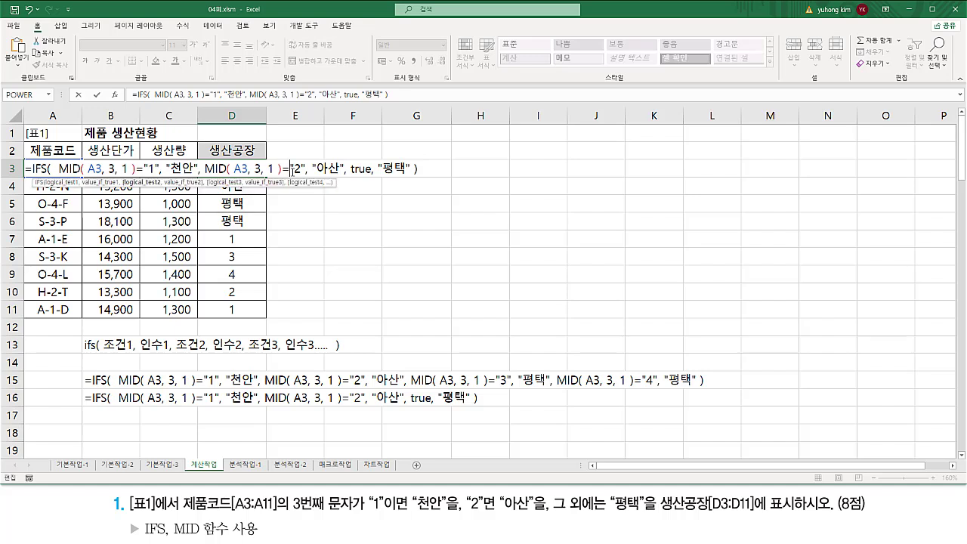
pyautogui.press('Return')
# Fill the shortened IFS formula from D3 down through D11.
pyautogui.click(260, 174)
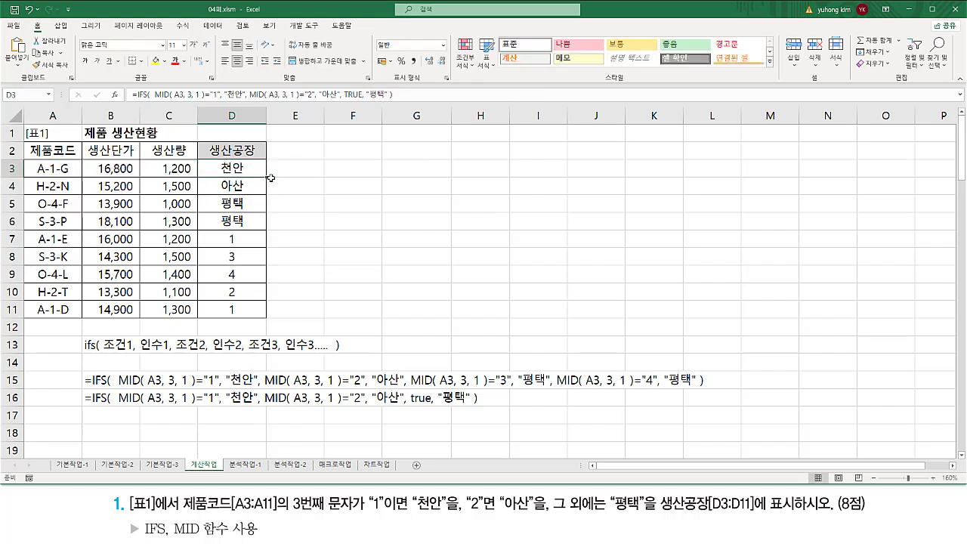
pyautogui.moveTo(271, 178); pyautogui.dragTo(259, 196)
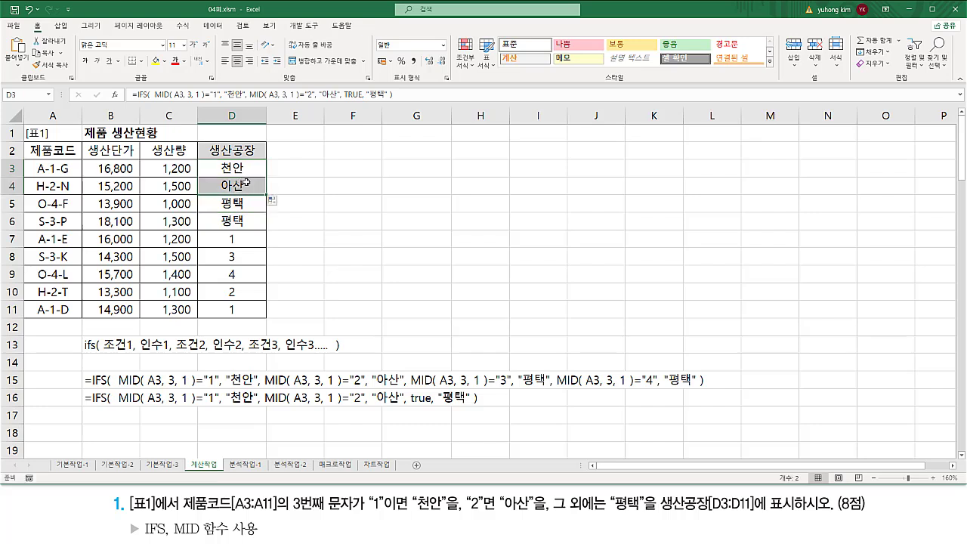
pyautogui.moveTo(266, 194); pyautogui.dragTo(258, 312)
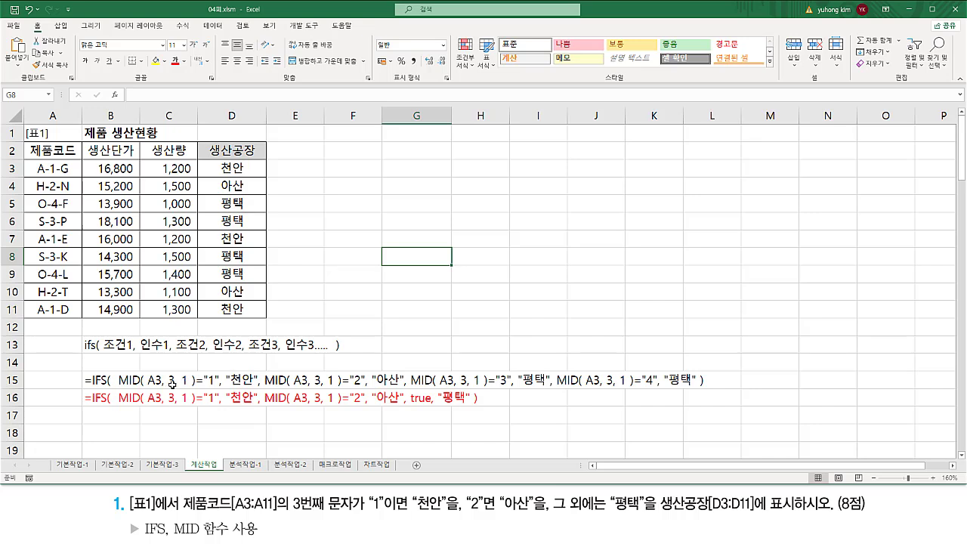
pyautogui.moveTo(83, 407); pyautogui.dragTo(479, 408)
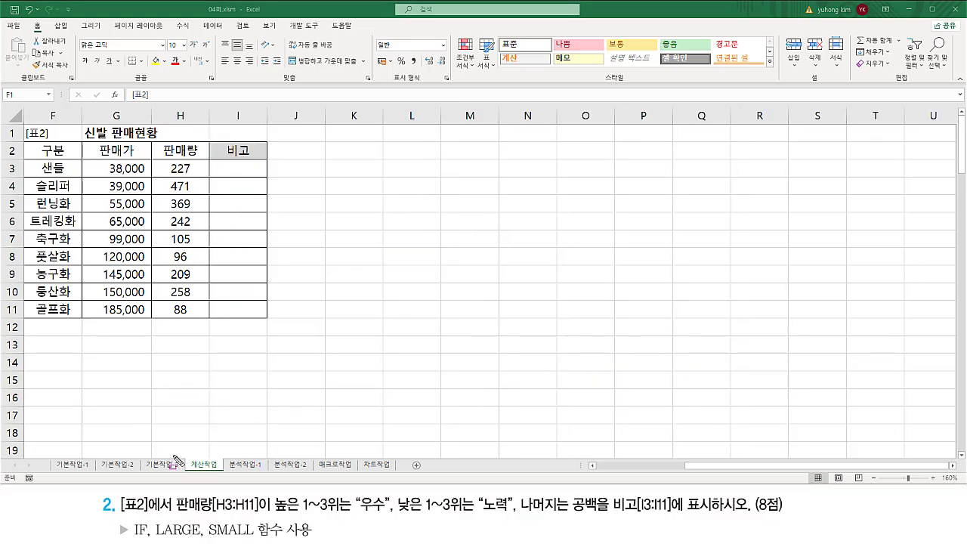
# Examine the 신발 판매현황 table and the task's rules for marking 비고 I3:I11 according to the 판매량 ranking in H3:H11.
pyautogui.moveTo(117, 517); pyautogui.dragTo(177, 517)
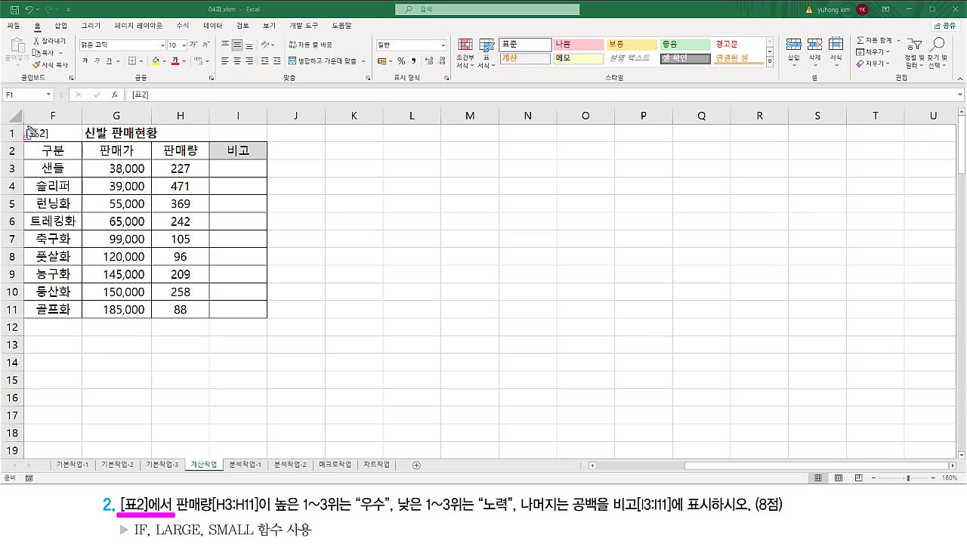
pyautogui.moveTo(25, 124)
pyautogui.mouseDown()
pyautogui.moveTo(35, 156)
pyautogui.moveTo(191, 163)
pyautogui.moveTo(267, 321)
pyautogui.mouseUp()
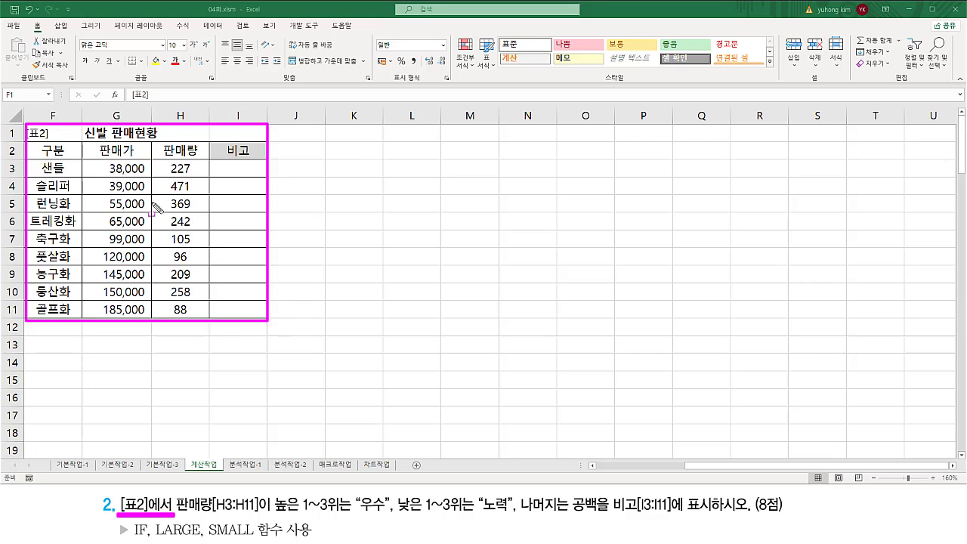
pyautogui.press('Escape')
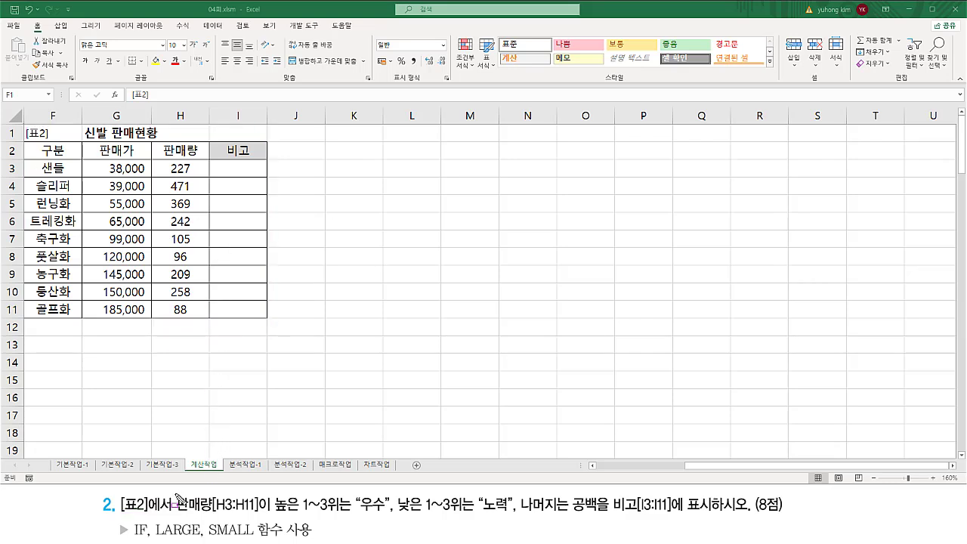
pyautogui.moveTo(177, 497); pyautogui.dragTo(262, 517)
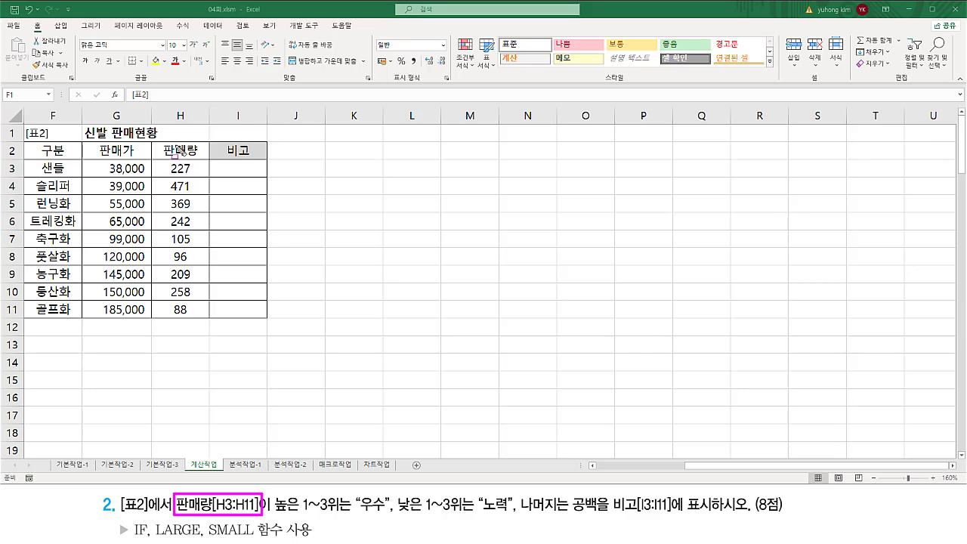
pyautogui.moveTo(160, 142)
pyautogui.mouseDown()
pyautogui.moveTo(161, 158)
pyautogui.moveTo(203, 142)
pyautogui.mouseUp()
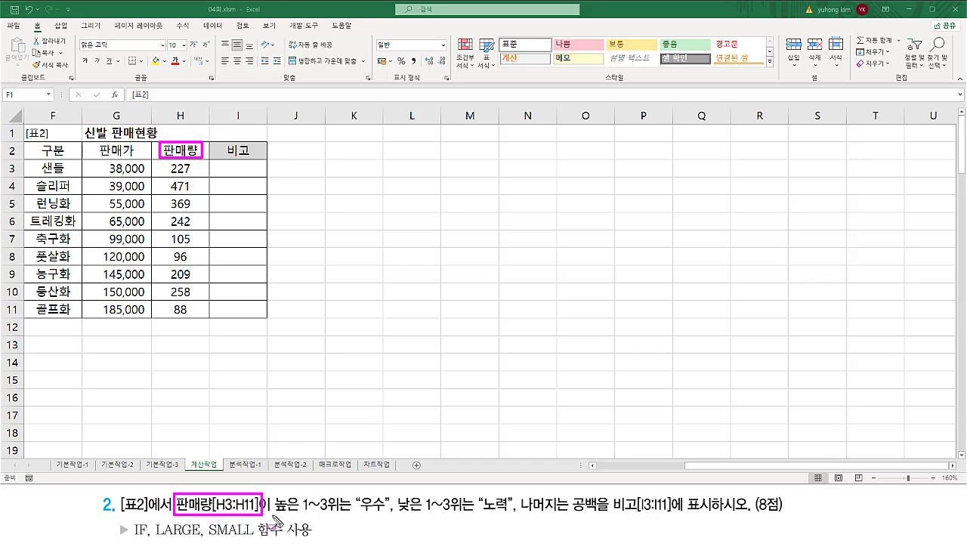
pyautogui.moveTo(273, 517); pyautogui.dragTo(345, 518)
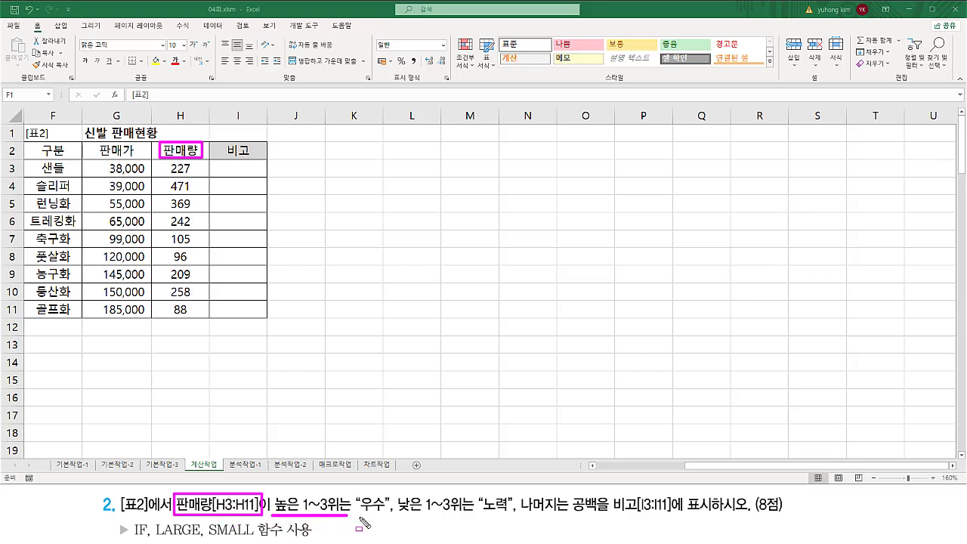
pyautogui.moveTo(353, 492)
pyautogui.mouseDown()
pyautogui.moveTo(392, 519)
pyautogui.moveTo(605, 521)
pyautogui.moveTo(571, 511)
pyautogui.moveTo(603, 499)
pyautogui.moveTo(609, 522)
pyautogui.mouseUp()
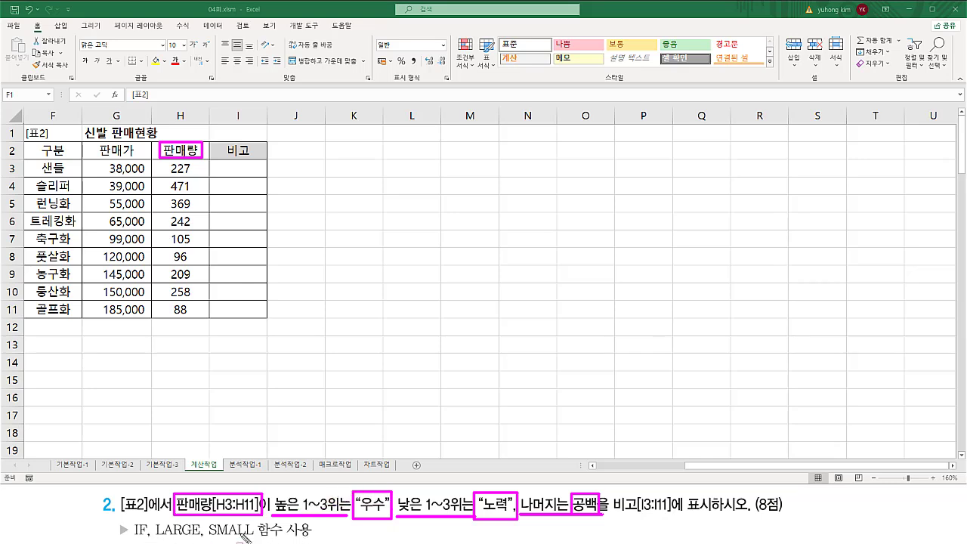
pyautogui.press('e')
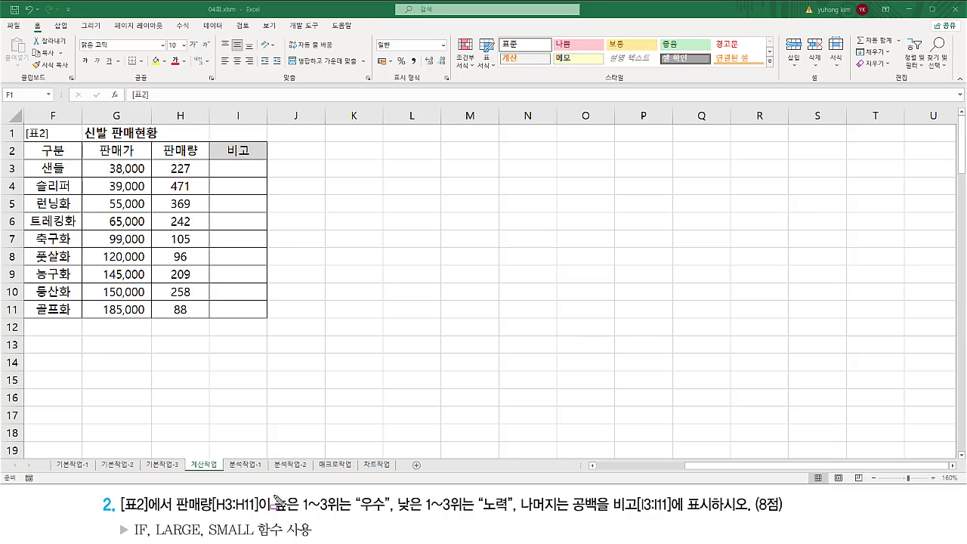
# Review the task text for the ranks needing LARGE and SMALL and the IF results 우수, 노력 and blank.
pyautogui.moveTo(272, 492); pyautogui.dragTo(341, 518)
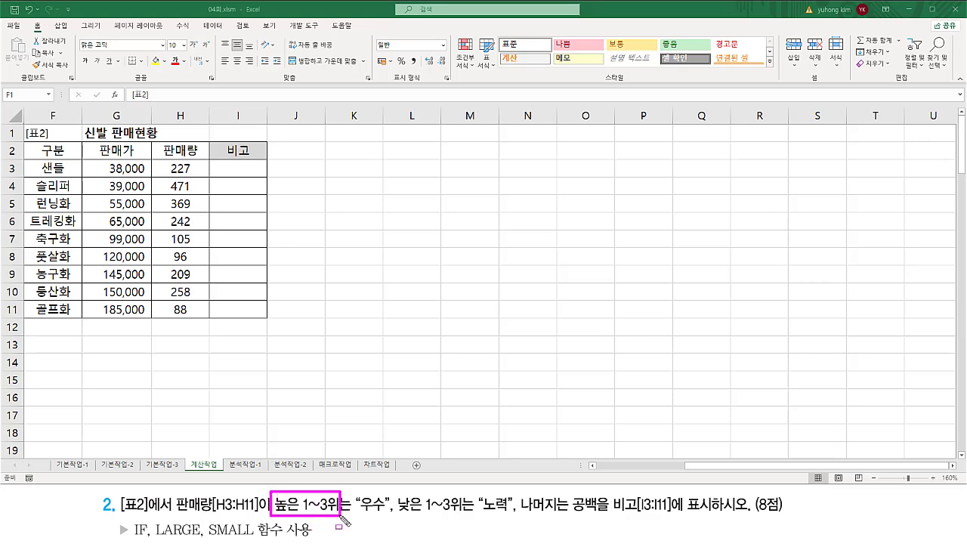
pyautogui.moveTo(155, 538); pyautogui.dragTo(201, 539)
pyautogui.moveTo(396, 514)
pyautogui.mouseDown()
pyautogui.moveTo(475, 520)
pyautogui.moveTo(472, 496)
pyautogui.mouseUp()
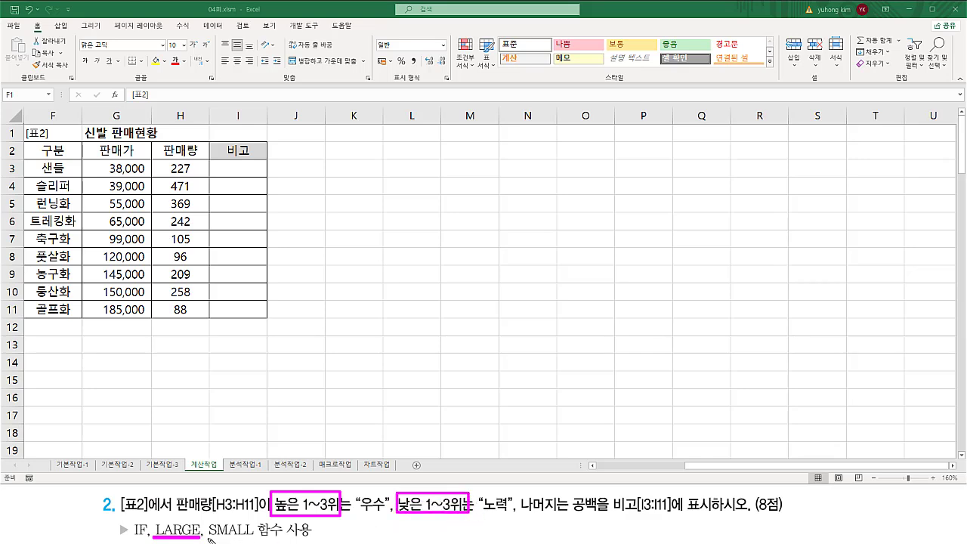
pyautogui.moveTo(208, 538); pyautogui.dragTo(248, 538)
pyautogui.press('Escape')
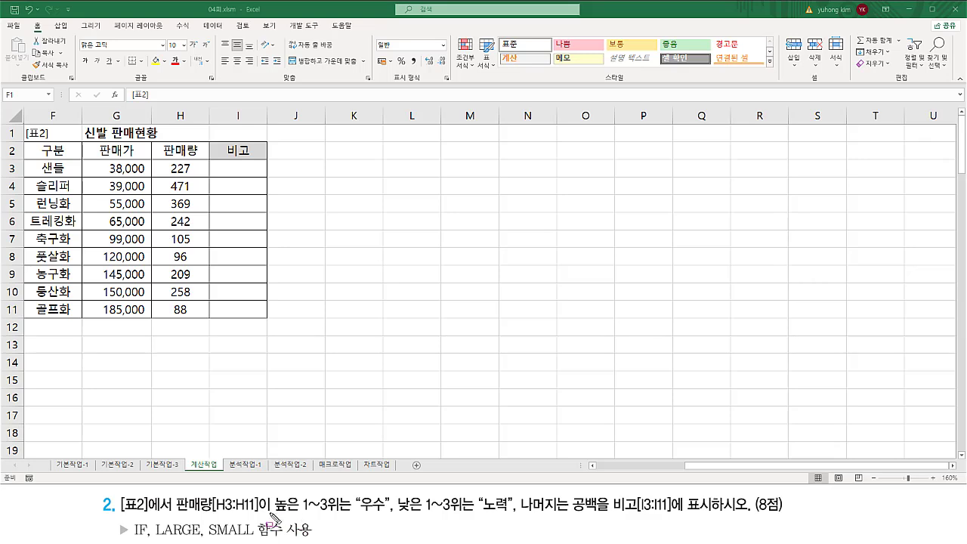
pyautogui.moveTo(270, 514); pyautogui.dragTo(462, 513)
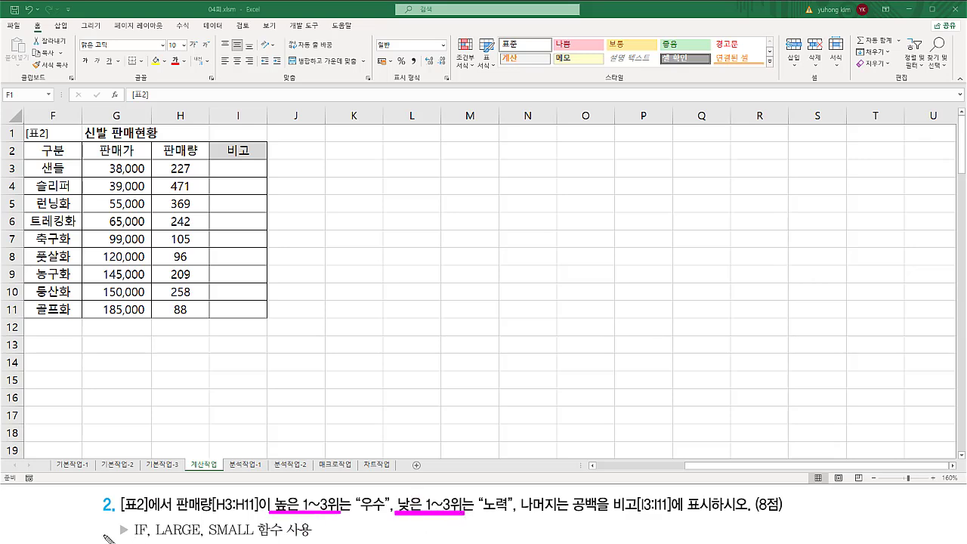
pyautogui.moveTo(129, 518); pyautogui.dragTo(152, 539)
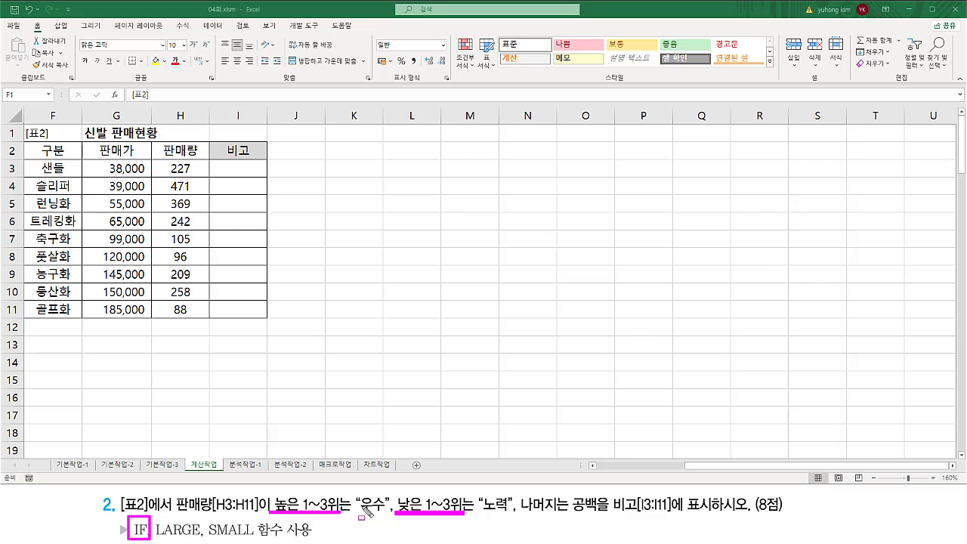
pyautogui.press('Escape')
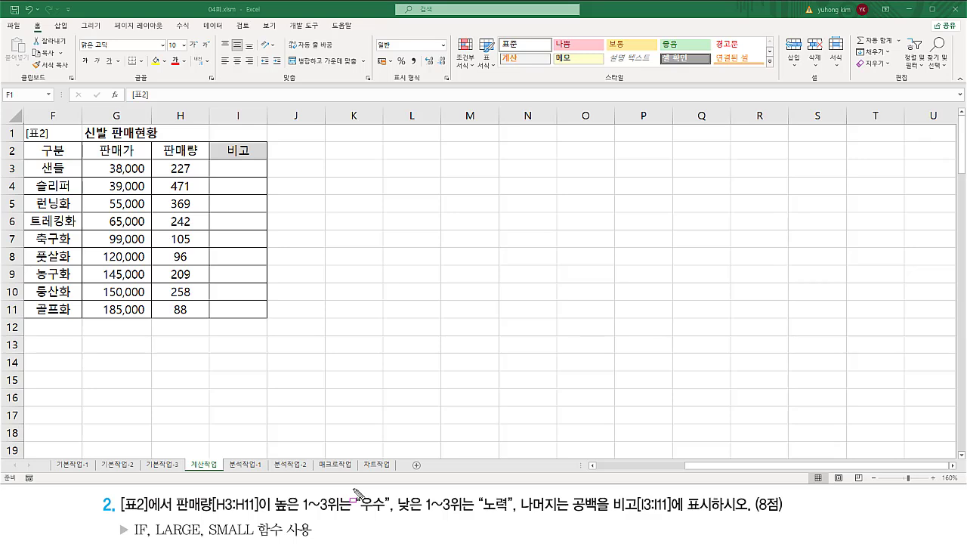
pyautogui.moveTo(355, 492)
pyautogui.mouseDown()
pyautogui.moveTo(367, 522)
pyautogui.moveTo(393, 522)
pyautogui.moveTo(353, 488)
pyautogui.mouseUp()
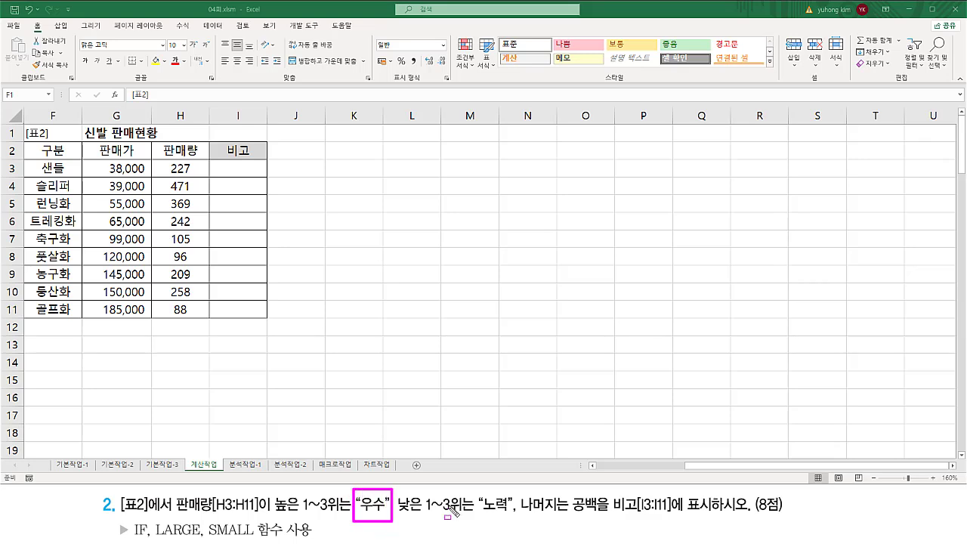
pyautogui.moveTo(478, 489)
pyautogui.mouseDown()
pyautogui.moveTo(474, 508)
pyautogui.moveTo(476, 487)
pyautogui.mouseUp()
pyautogui.moveTo(573, 491)
pyautogui.mouseDown()
pyautogui.moveTo(576, 505)
pyautogui.moveTo(599, 490)
pyautogui.moveTo(594, 517)
pyautogui.mouseUp()
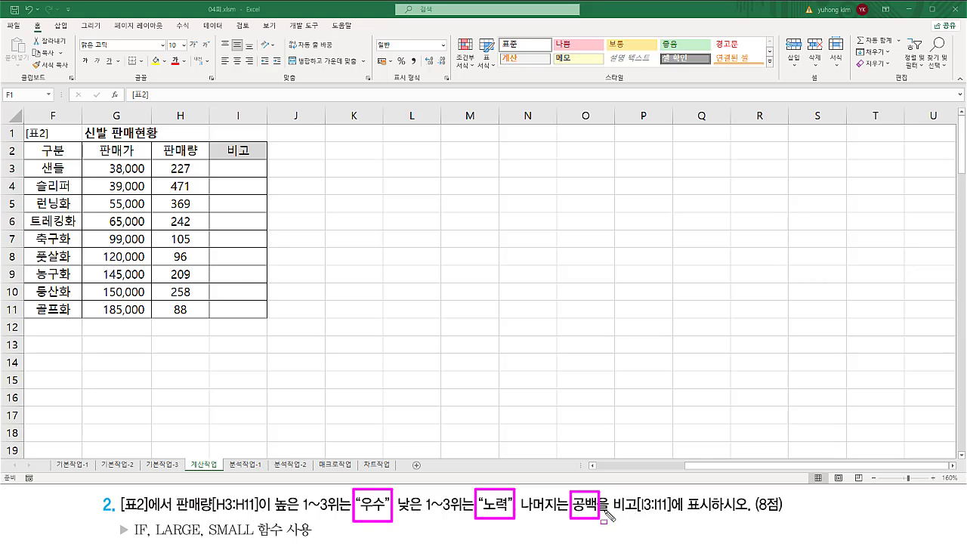
pyautogui.press('Escape')
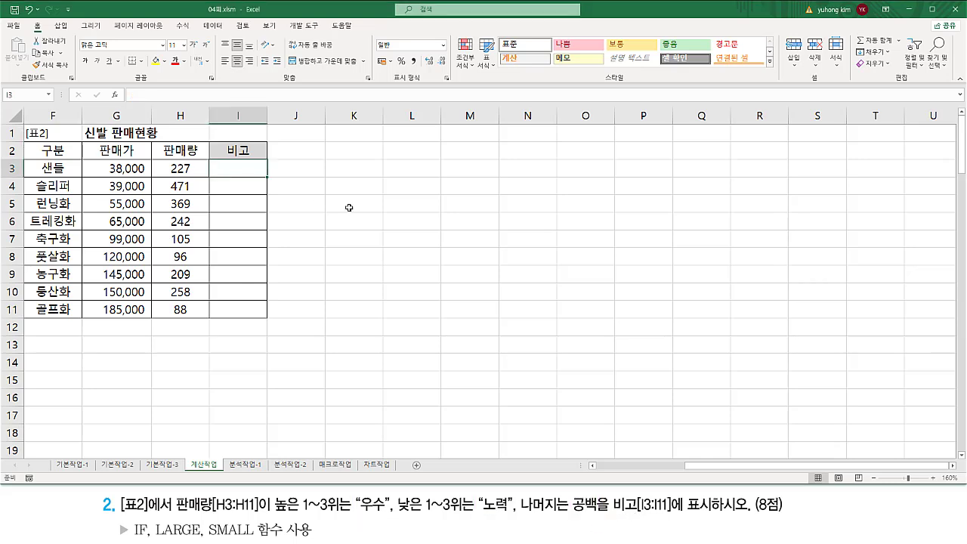
# Enter =LARGE( H3:H11, 3 ) in I3 and check the result against the highest 판매량 values.
pyautogui.write('=')
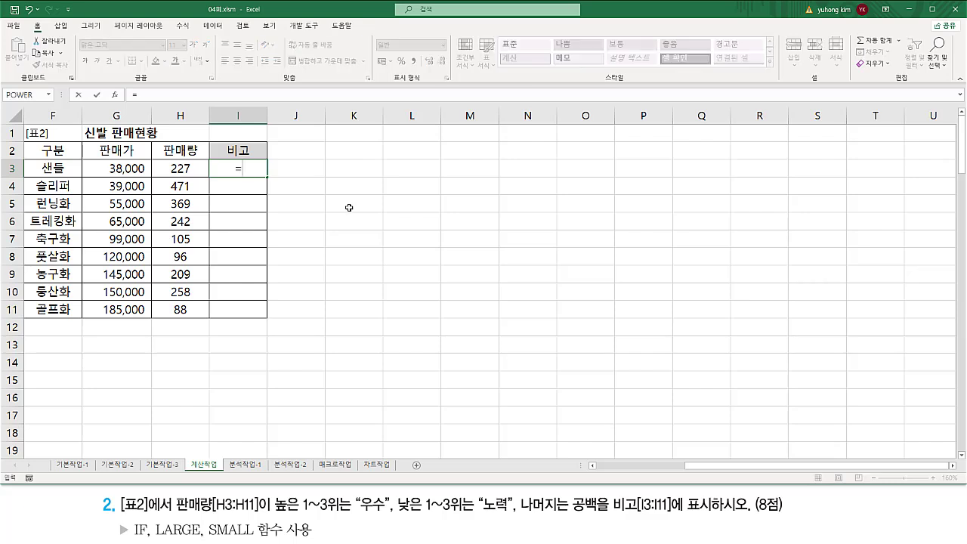
pyautogui.write('LARGE(')
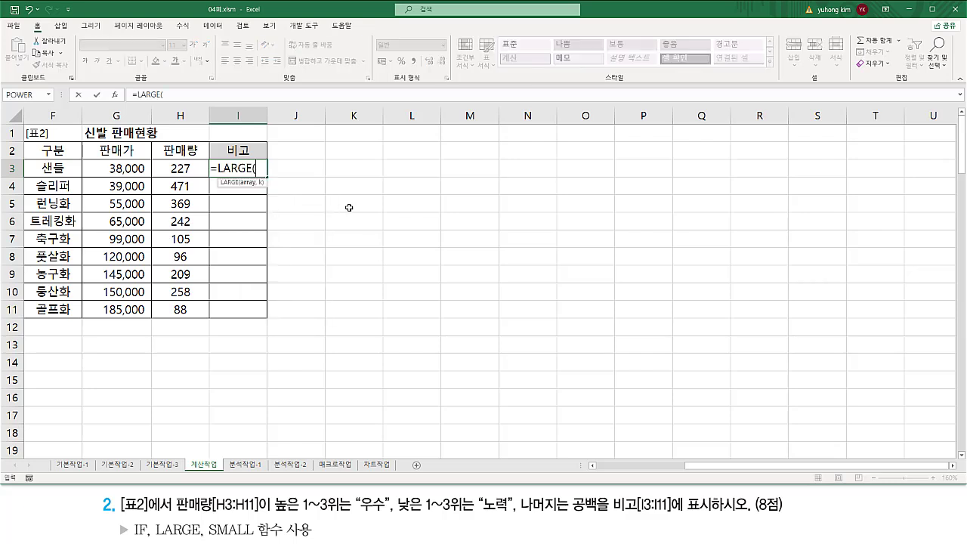
pyautogui.moveTo(179, 167); pyautogui.dragTo(179, 310)
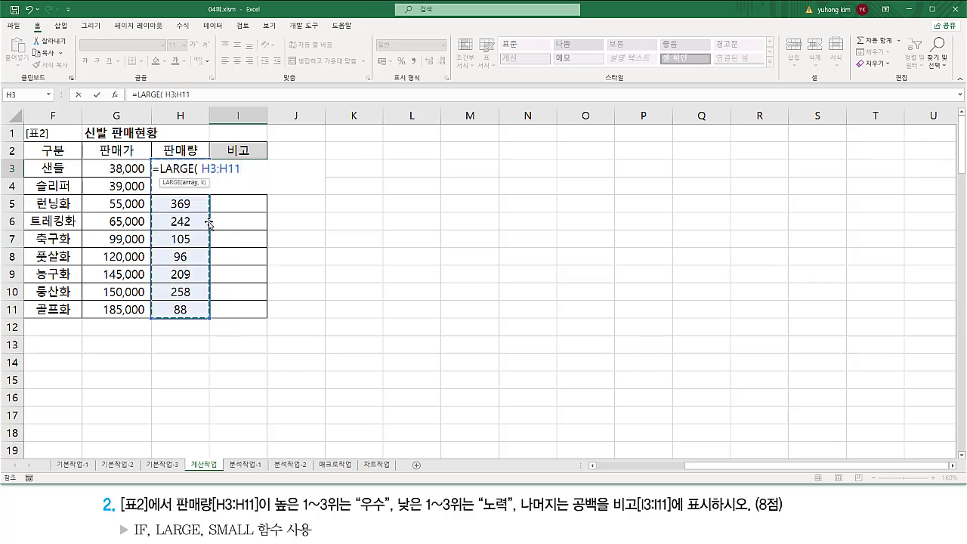
pyautogui.write(', 3')
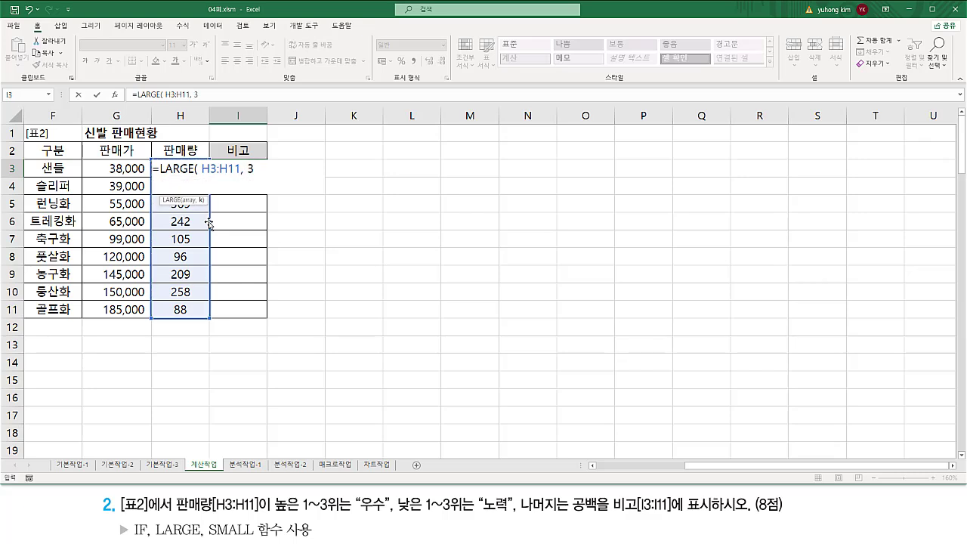
pyautogui.write(' )')
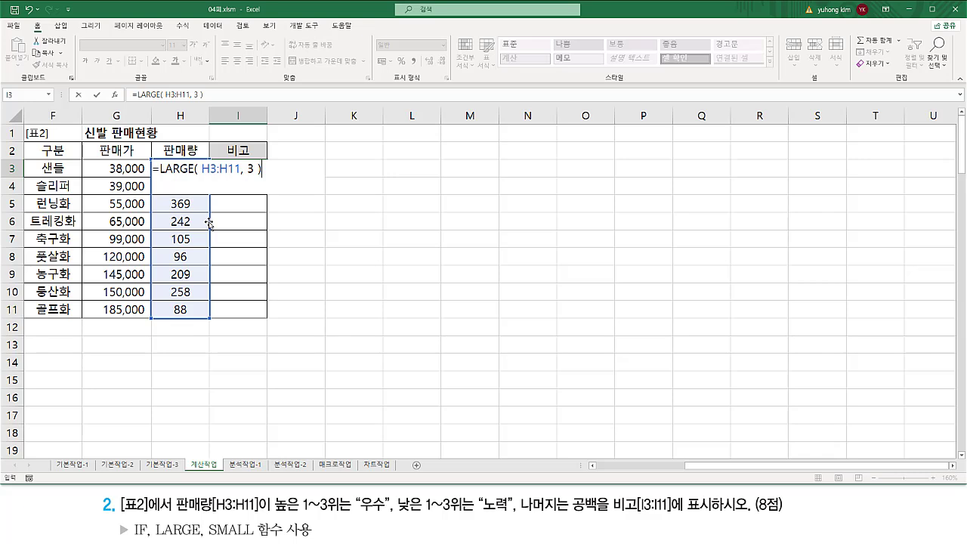
pyautogui.press('Return')
pyautogui.click(246, 168)
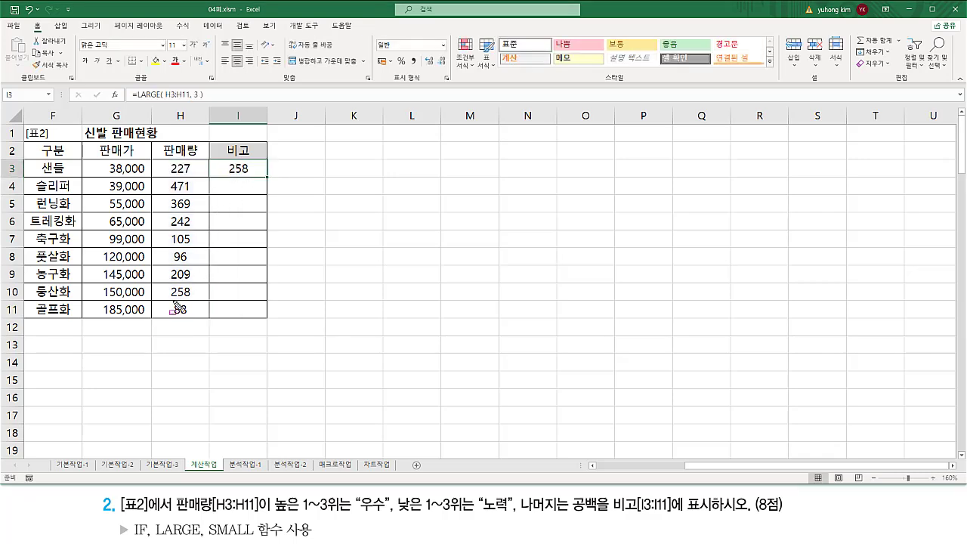
pyautogui.moveTo(168, 300)
pyautogui.mouseDown()
pyautogui.moveTo(195, 297)
pyautogui.moveTo(193, 286)
pyautogui.mouseUp()
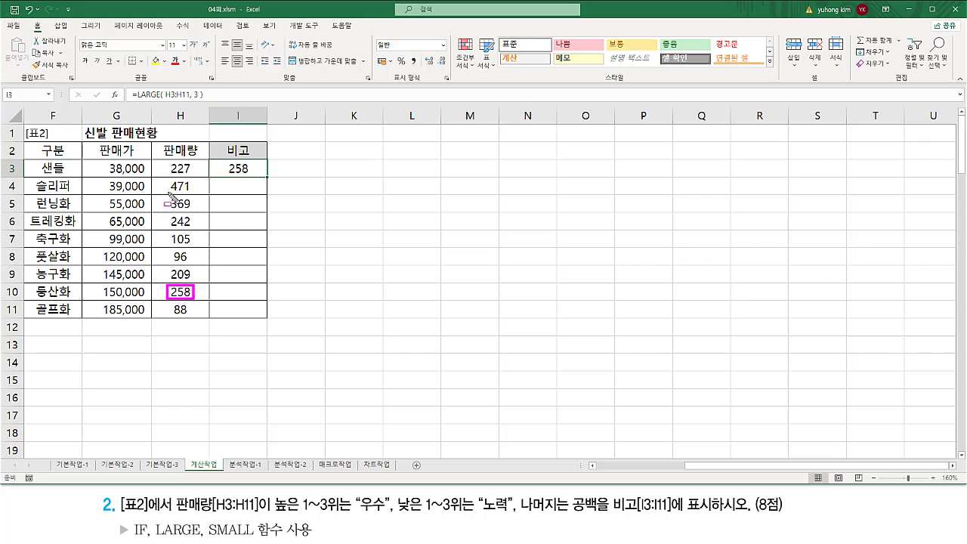
pyautogui.moveTo(167, 192)
pyautogui.mouseDown()
pyautogui.moveTo(186, 192)
pyautogui.moveTo(185, 210)
pyautogui.moveTo(197, 210)
pyautogui.mouseUp()
pyautogui.moveTo(218, 162)
pyautogui.mouseDown()
pyautogui.moveTo(257, 175)
pyautogui.moveTo(266, 319)
pyautogui.mouseUp()
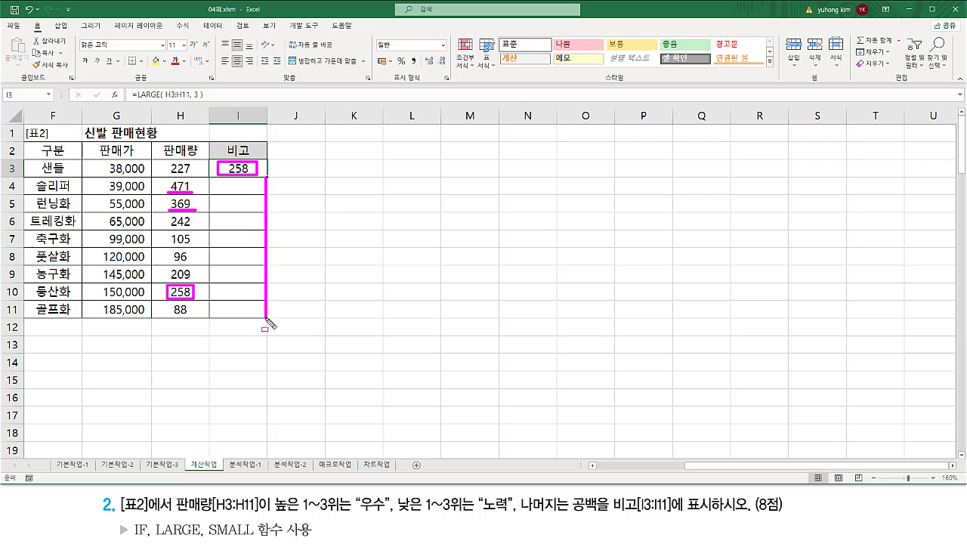
# Make the 판매량 range in I3's LARGE formula absolute as $H$3:$H$11.
pyautogui.doubleClick(242, 170)
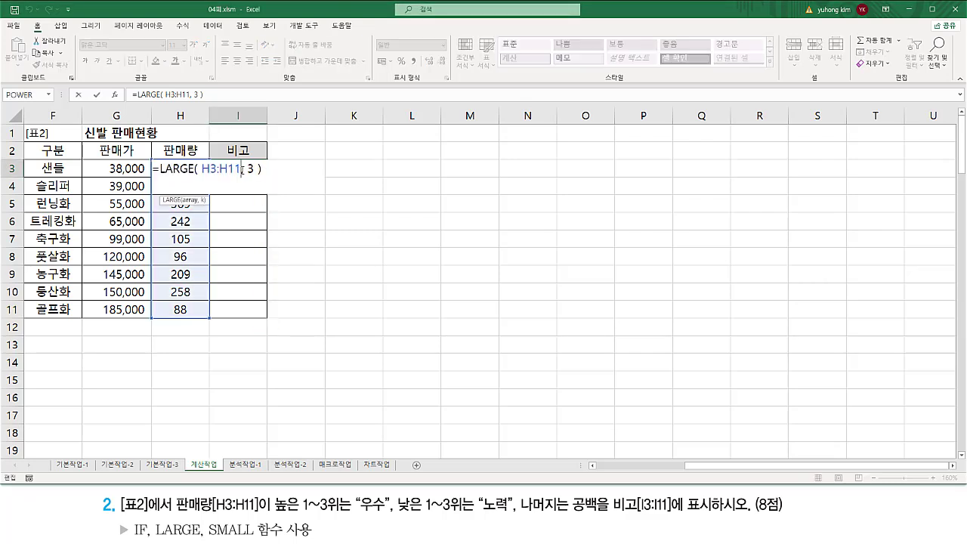
pyautogui.hotkey('ctrl', '2')
pyautogui.moveTo(222, 165)
pyautogui.mouseDown()
pyautogui.moveTo(244, 173)
pyautogui.moveTo(254, 214)
pyautogui.mouseUp()
pyautogui.moveTo(225, 243); pyautogui.dragTo(259, 234)
pyautogui.moveTo(255, 256); pyautogui.dragTo(261, 253)
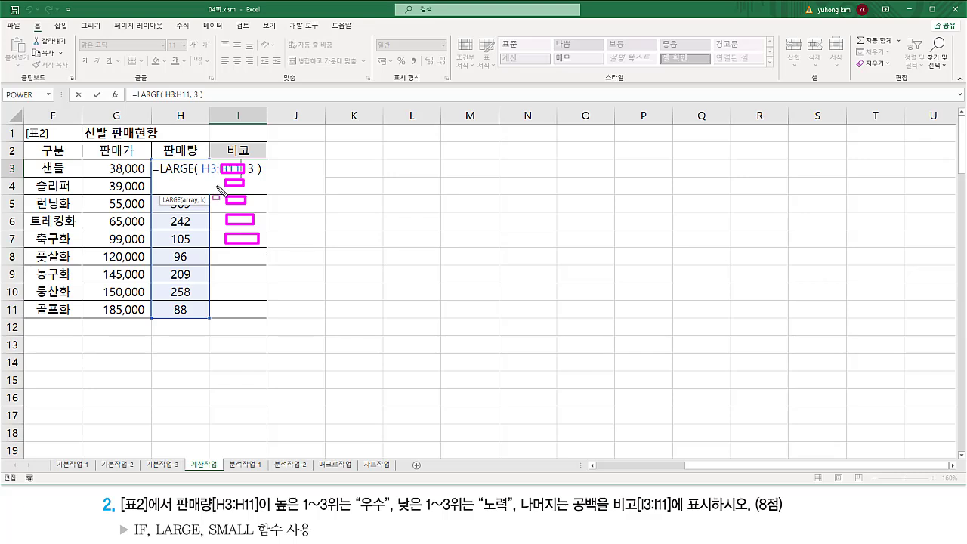
pyautogui.moveTo(149, 160)
pyautogui.mouseDown()
pyautogui.moveTo(161, 221)
pyautogui.moveTo(208, 317)
pyautogui.mouseUp()
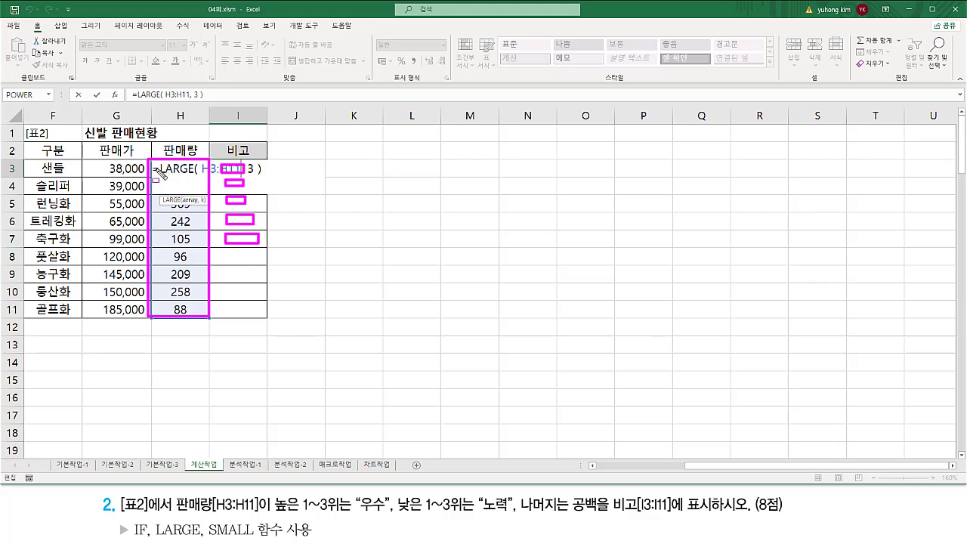
pyautogui.moveTo(153, 162)
pyautogui.mouseDown()
pyautogui.moveTo(199, 319)
pyautogui.moveTo(210, 319)
pyautogui.mouseUp()
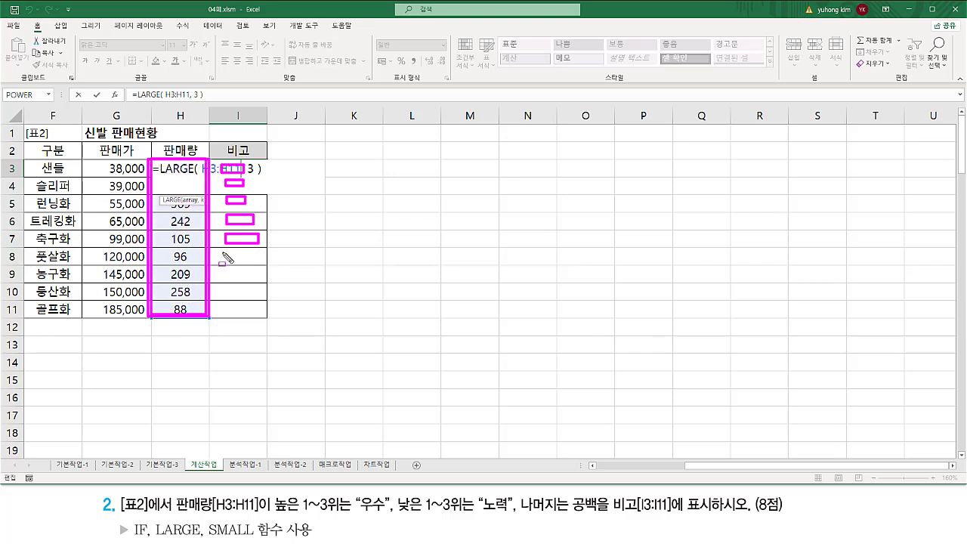
pyautogui.press('Escape')
pyautogui.moveTo(209, 168); pyautogui.dragTo(228, 172)
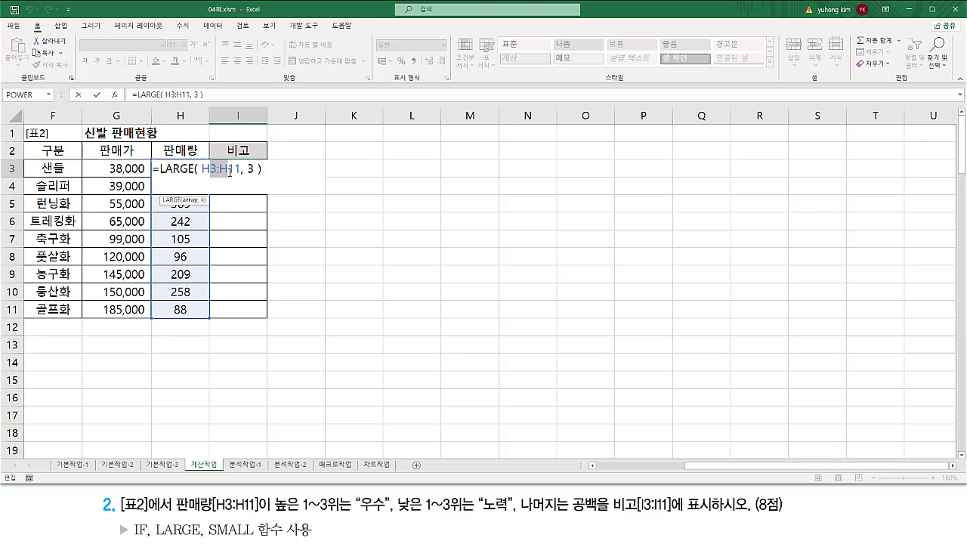
pyautogui.press('F4')
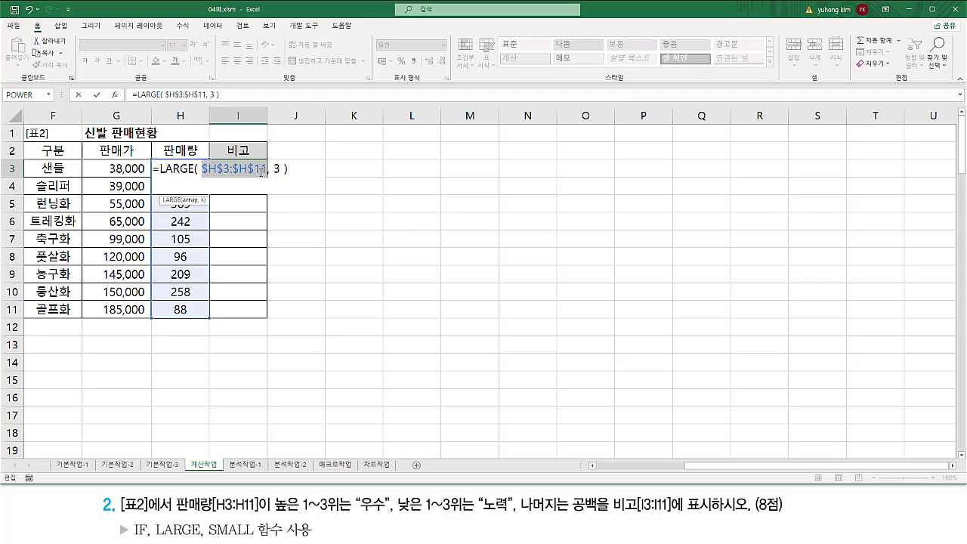
# Put the expression LARGE( $H$3:$H$11, 3 ) from I3 on the clipboard while keeping it in the formula.
pyautogui.moveTo(161, 170); pyautogui.dragTo(344, 171)
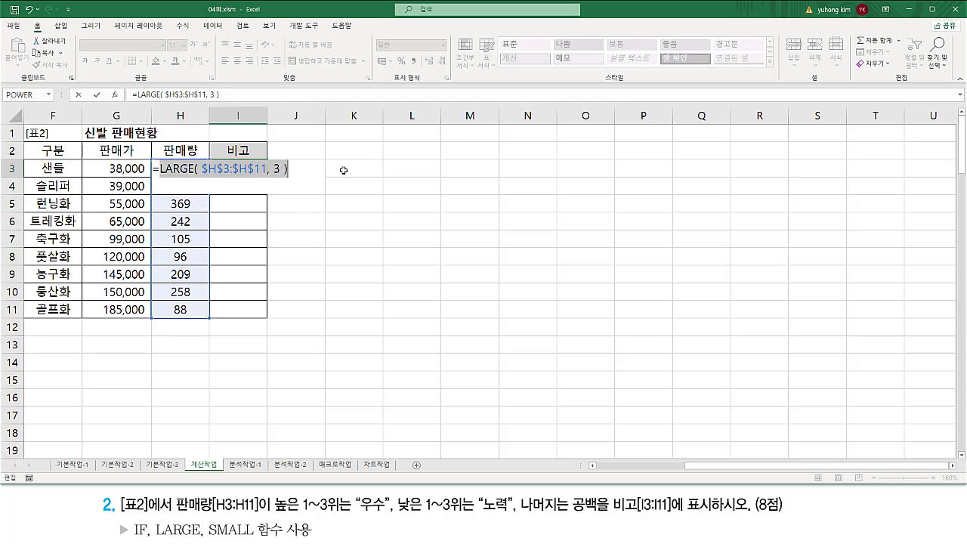
pyautogui.hotkey('ctrl', 'x')
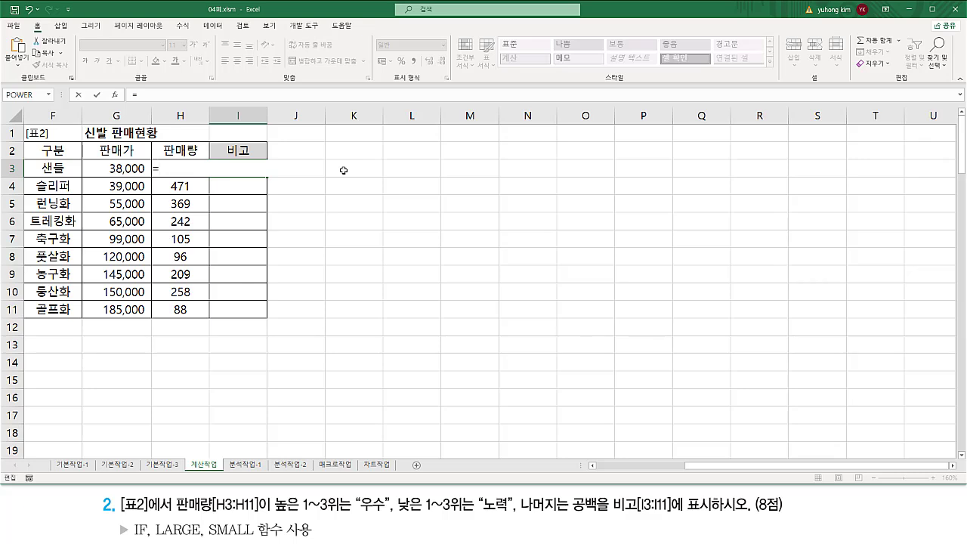
pyautogui.hotkey('ctrl', 'v')
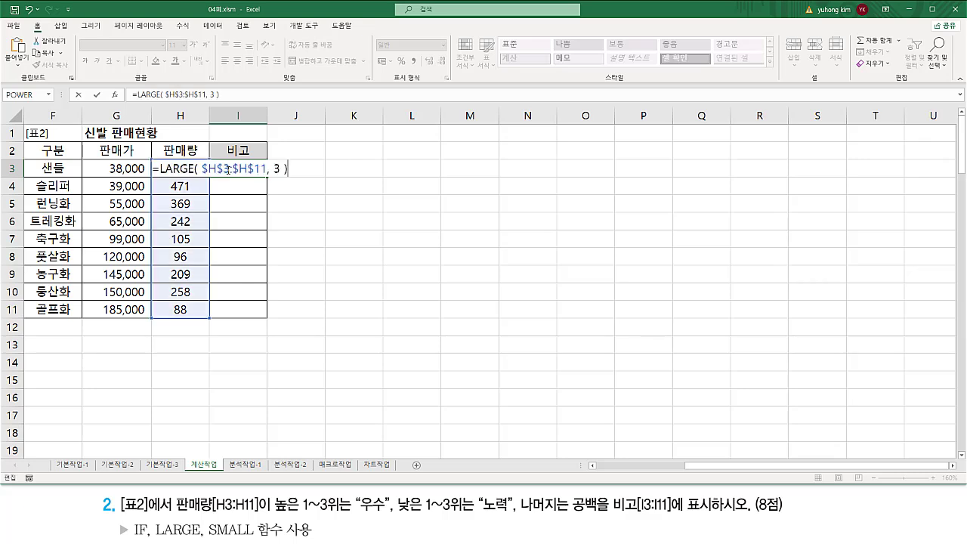
# Change the function in I3 to give =SMALL( $H$3:$H$11, 3 ) and check the result against the lowest 판매량 values.
pyautogui.click(175, 167)
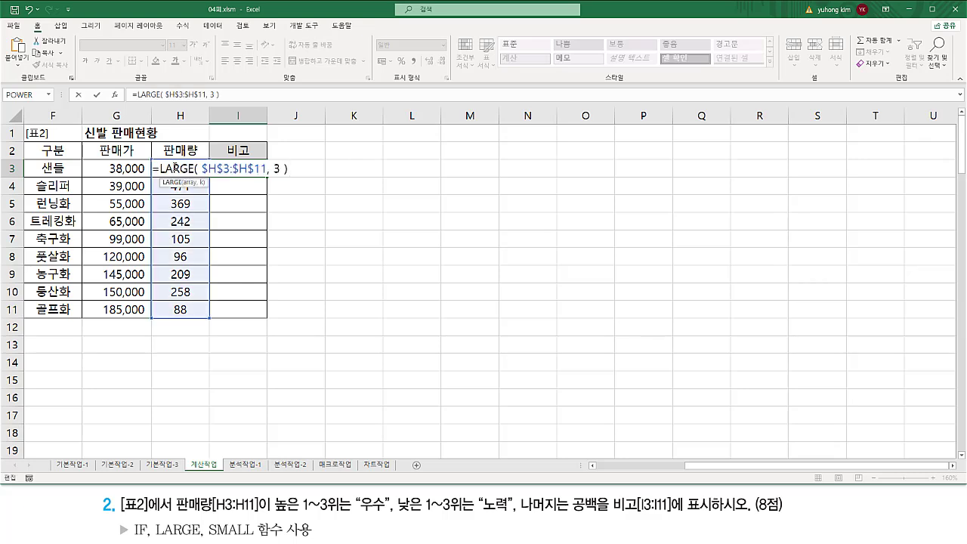
pyautogui.moveTo(161, 168); pyautogui.dragTo(196, 168)
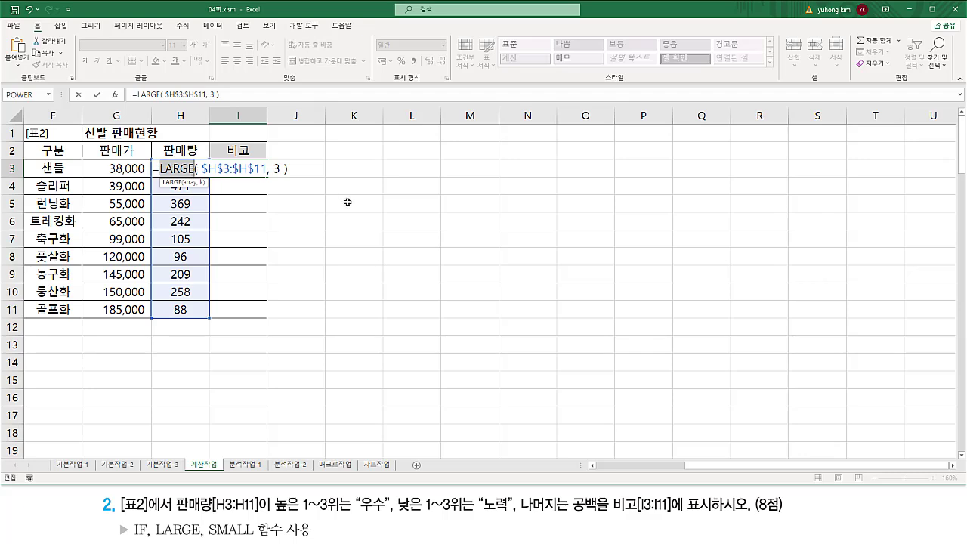
pyautogui.write('small')
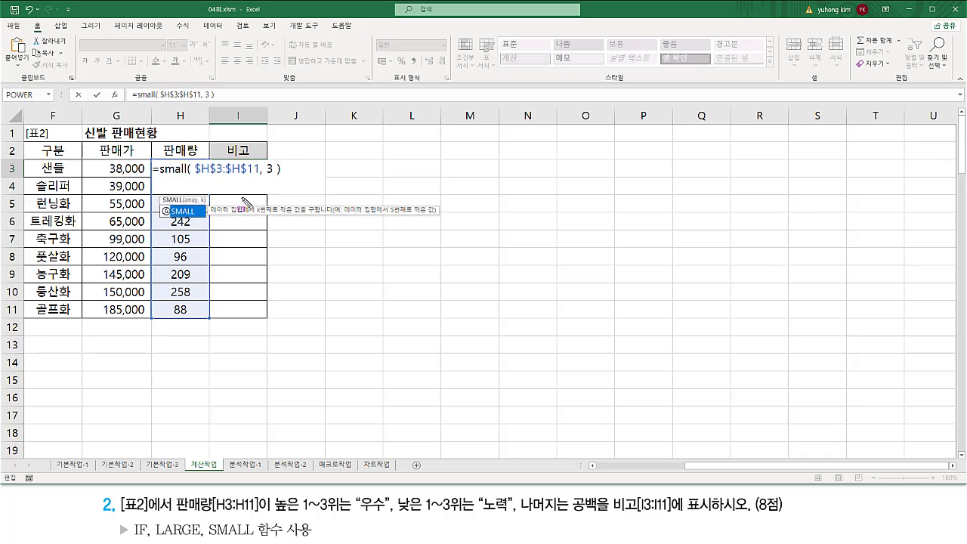
pyautogui.moveTo(195, 175); pyautogui.dragTo(258, 175)
pyautogui.moveTo(149, 160)
pyautogui.mouseDown()
pyautogui.moveTo(186, 315)
pyautogui.moveTo(209, 329)
pyautogui.mouseUp()
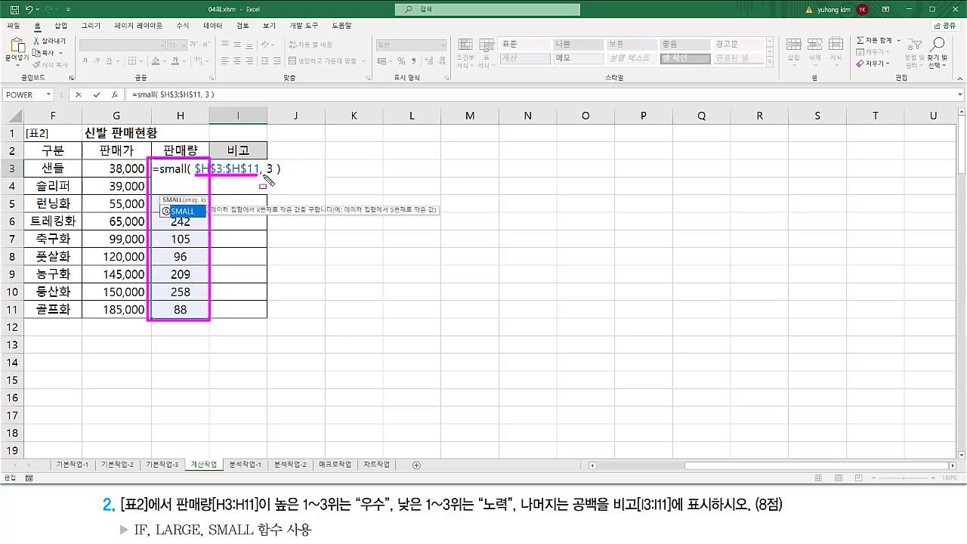
pyautogui.moveTo(261, 175); pyautogui.dragTo(278, 173)
pyautogui.moveTo(160, 175)
pyautogui.mouseDown()
pyautogui.moveTo(171, 161)
pyautogui.moveTo(186, 171)
pyautogui.moveTo(161, 176)
pyautogui.mouseUp()
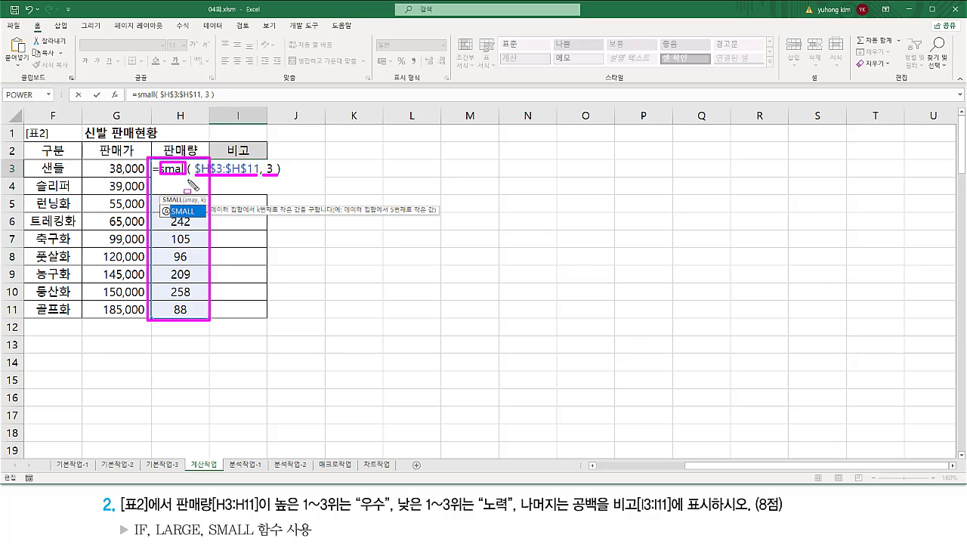
pyautogui.press('Escape')
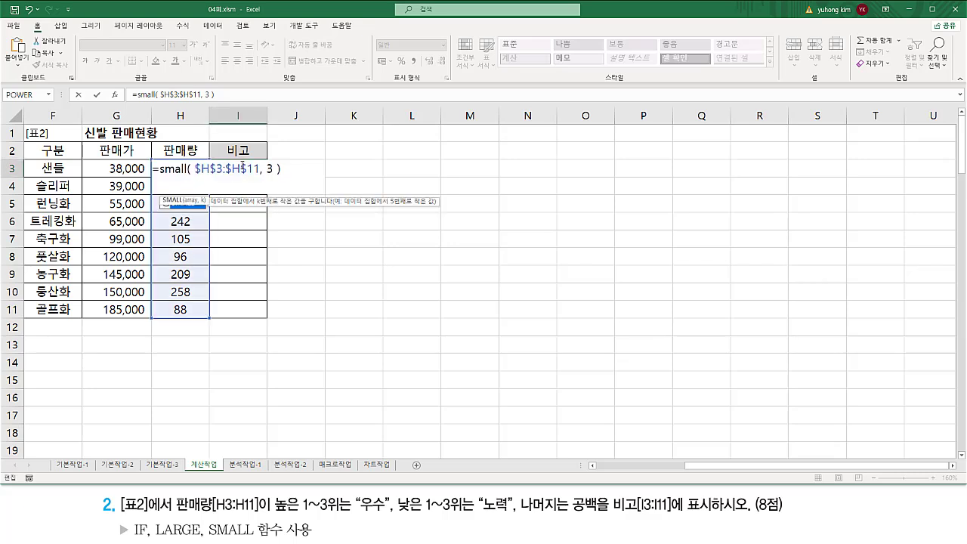
pyautogui.press('Return')
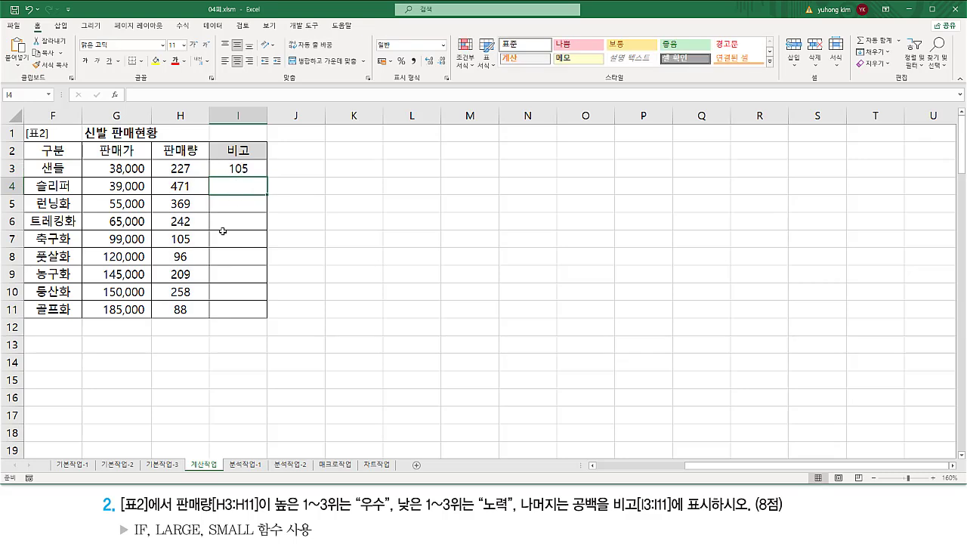
pyautogui.hotkey('ctrl', '2')
pyautogui.moveTo(169, 246)
pyautogui.mouseDown()
pyautogui.moveTo(195, 233)
pyautogui.moveTo(188, 264)
pyautogui.mouseUp()
pyautogui.moveTo(168, 317)
pyautogui.mouseDown()
pyautogui.moveTo(189, 317)
pyautogui.moveTo(167, 322)
pyautogui.moveTo(173, 303)
pyautogui.moveTo(186, 321)
pyautogui.mouseUp()
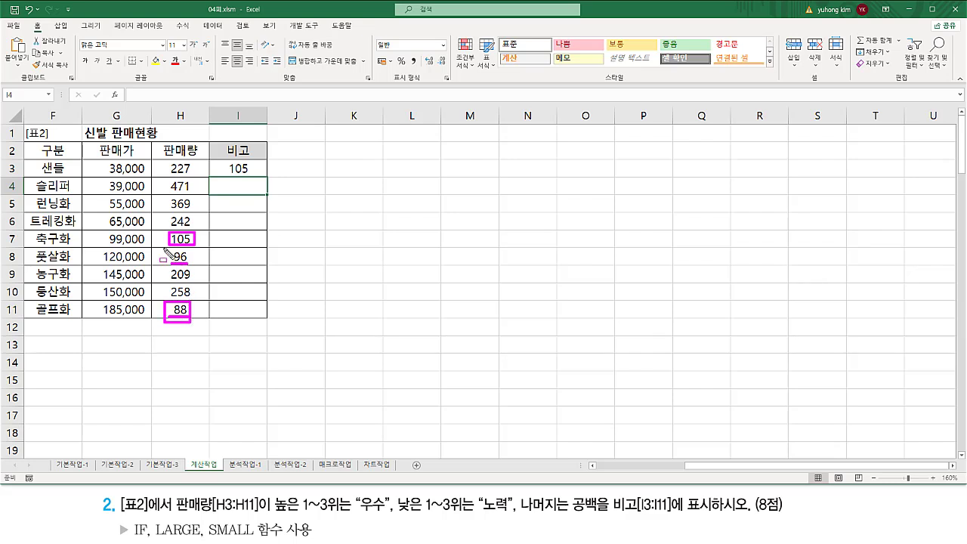
pyautogui.moveTo(165, 249)
pyautogui.mouseDown()
pyautogui.moveTo(192, 269)
pyautogui.moveTo(162, 231)
pyautogui.moveTo(185, 226)
pyautogui.moveTo(200, 253)
pyautogui.mouseUp()
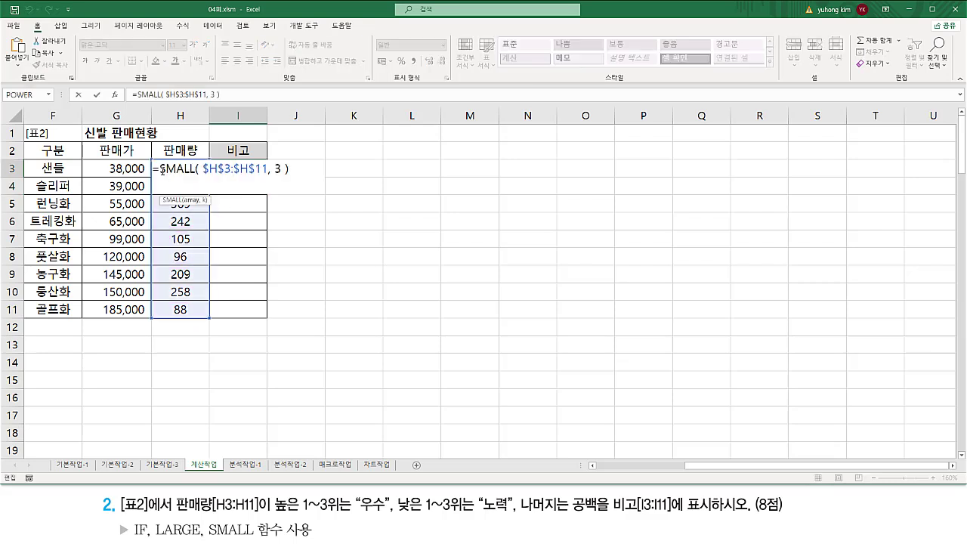
# Open an IF before SMALL in I3's formula and give it the test H3 >= LARGE( $H$3:$H$11, 3 ) using the copied expression.
pyautogui.write('if(')
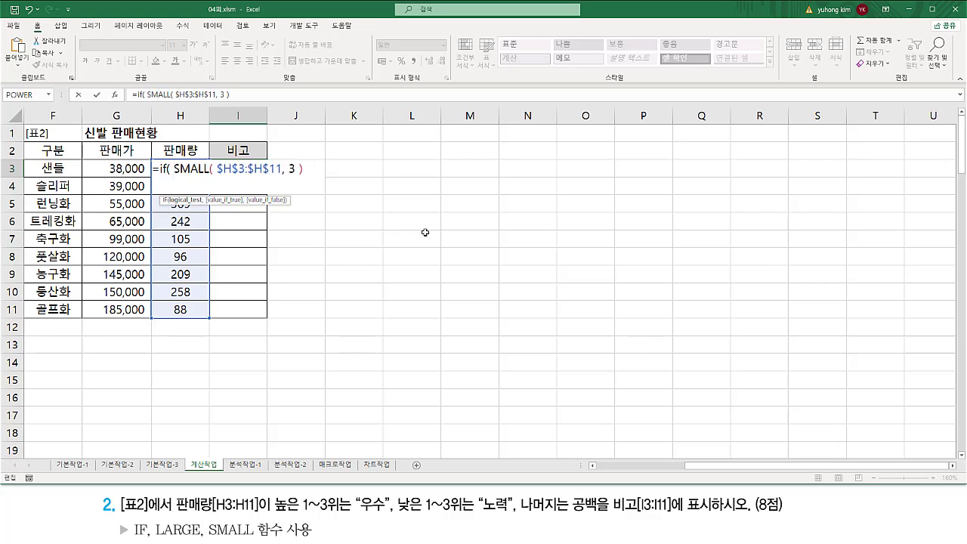
pyautogui.press('F2')
pyautogui.press('Left')
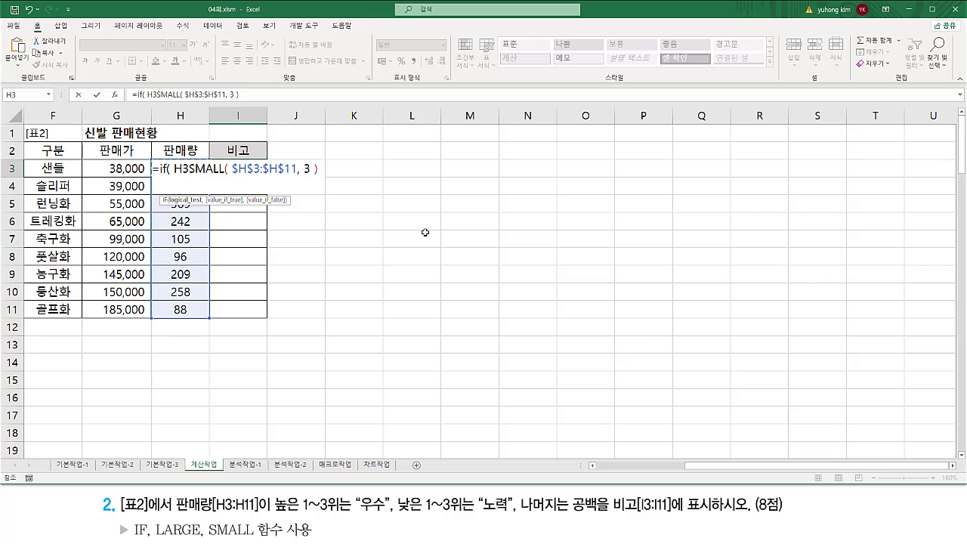
pyautogui.write('>')
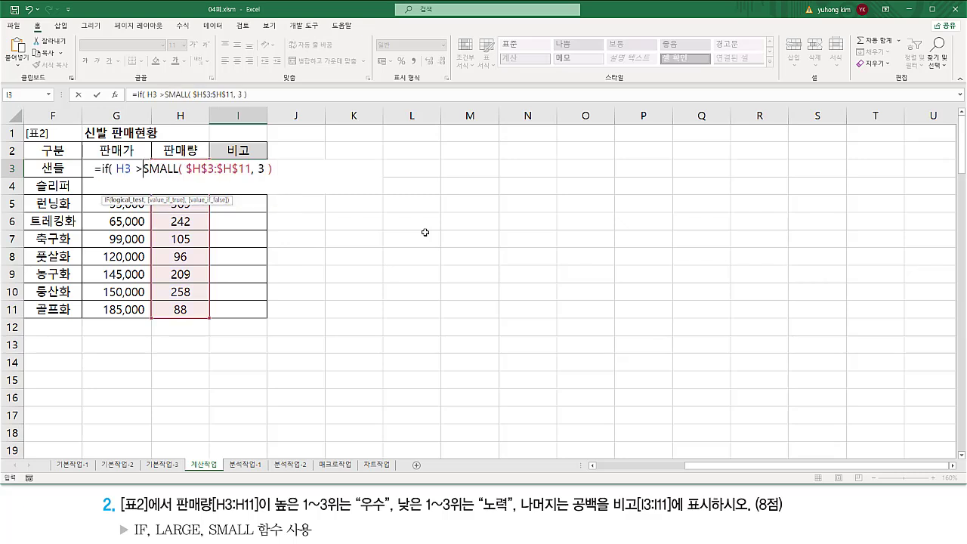
pyautogui.write('=')
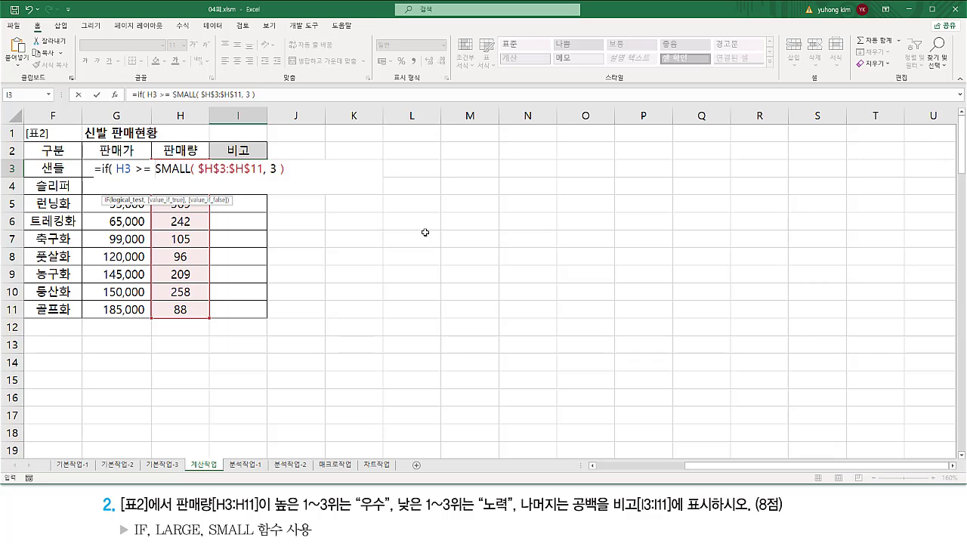
pyautogui.hotkey('ctrl', 'v')
pyautogui.press('Return')
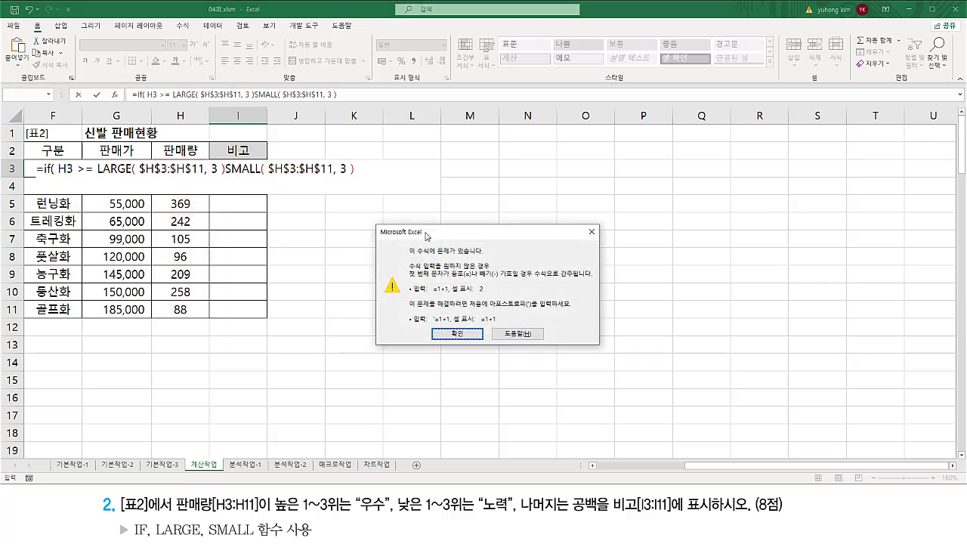
pyautogui.click(592, 231)
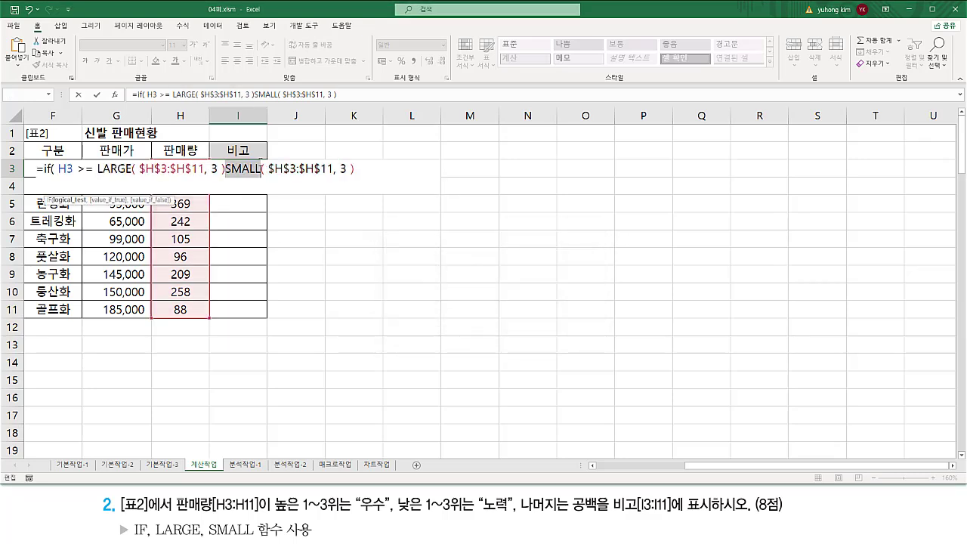
# Separate the LARGE test from the SMALL expression in I3 and add "우수" as the IF's true value.
pyautogui.moveTo(225, 169); pyautogui.dragTo(97, 169)
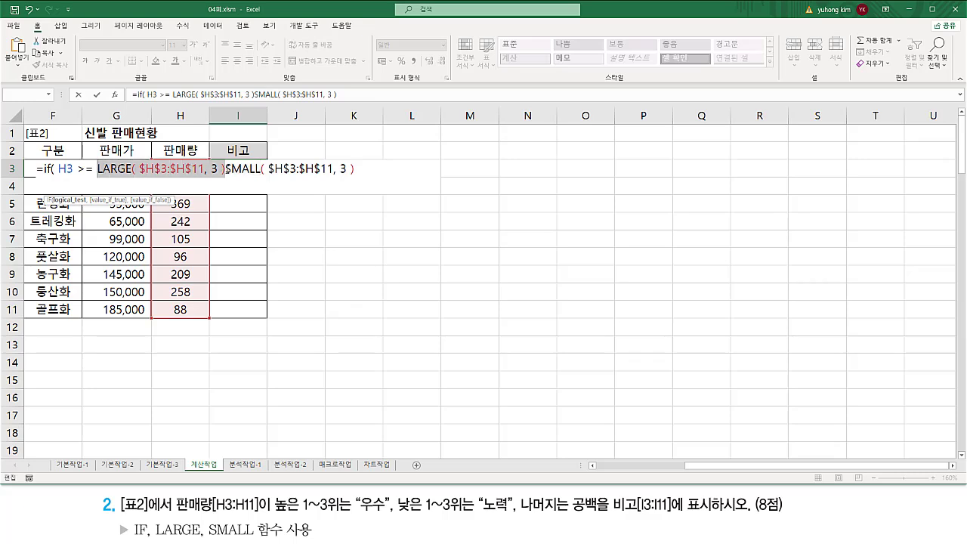
pyautogui.click(223, 171)
pyautogui.moveTo(225, 171); pyautogui.dragTo(83, 174)
pyautogui.hotkey('ctrl', '2')
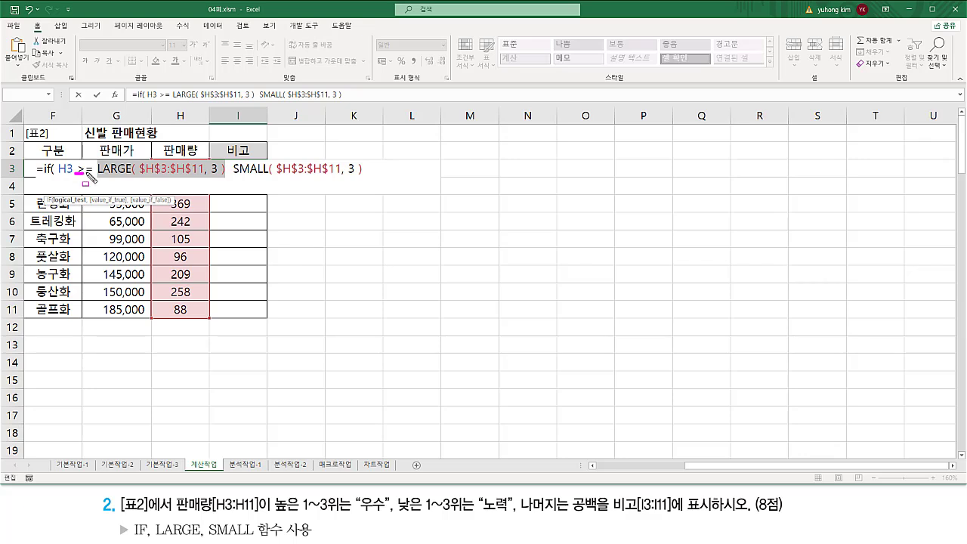
pyautogui.moveTo(85, 161); pyautogui.dragTo(94, 176)
pyautogui.press('Escape')
pyautogui.click(228, 168)
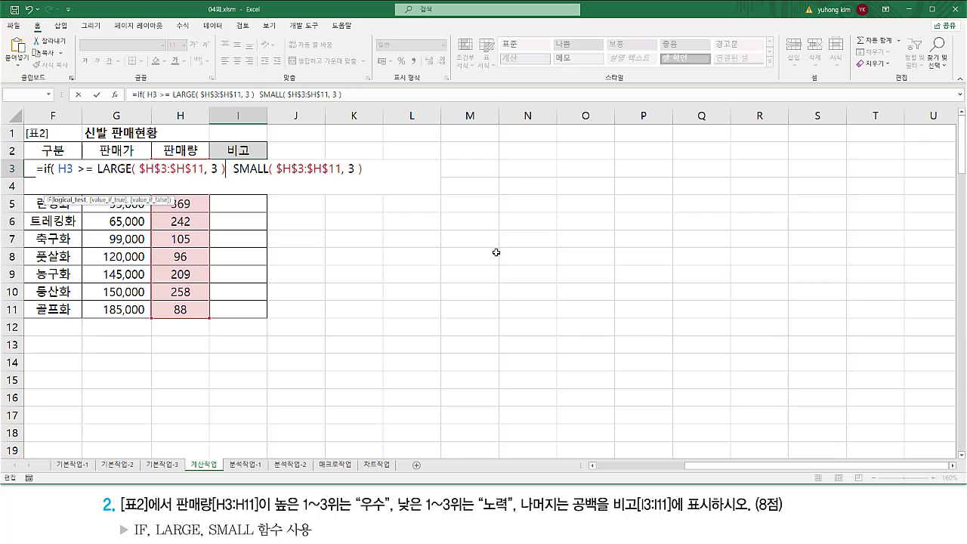
pyautogui.write(', "')
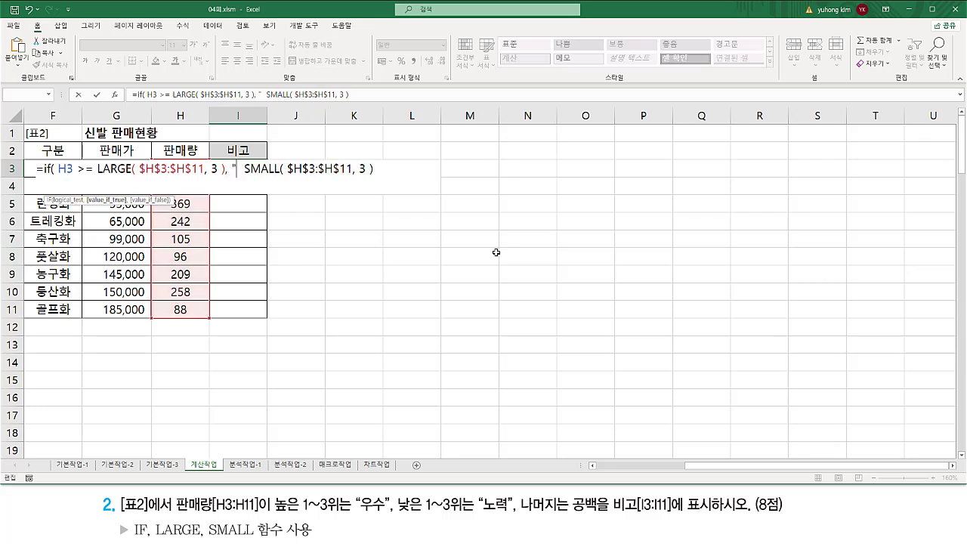
pyautogui.write('웃')
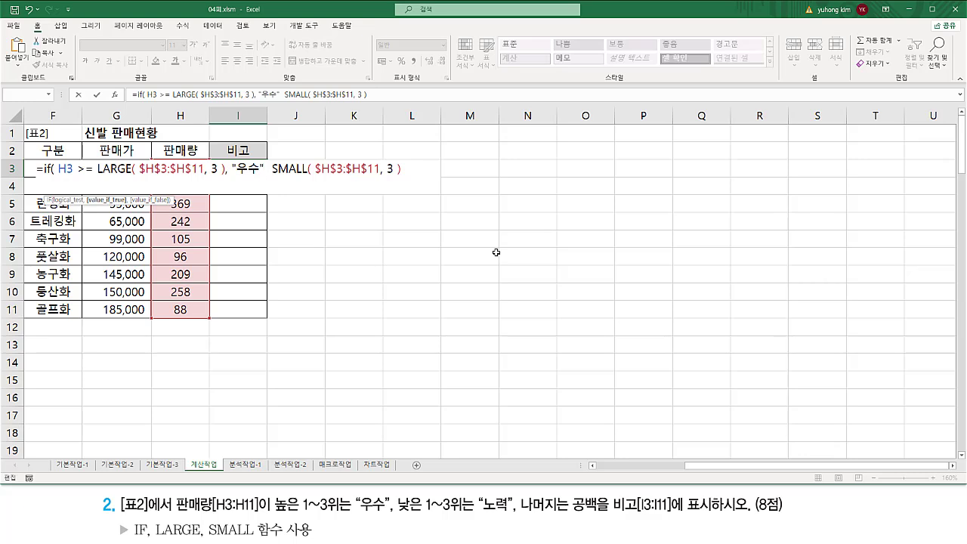
pyautogui.write(',')
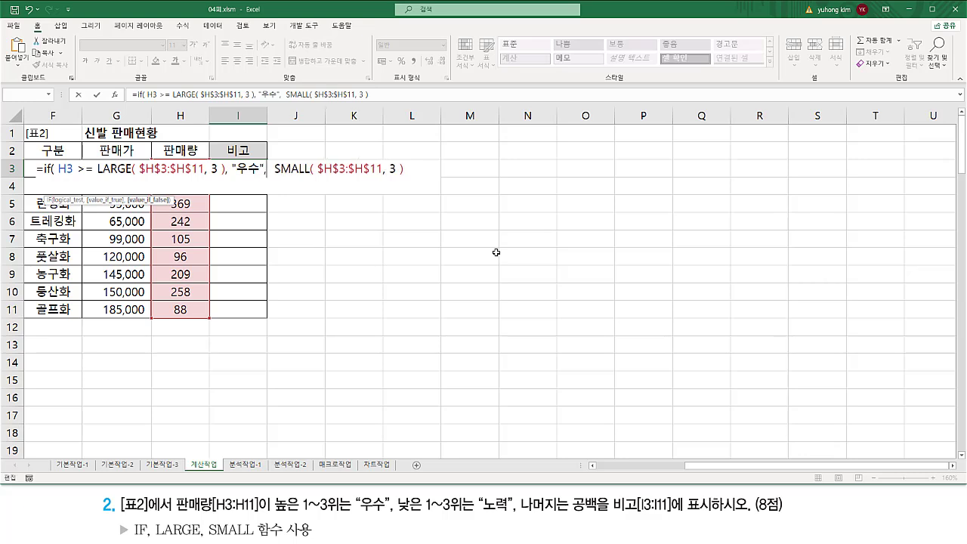
# Begin a nested IF before the SMALL expression as the false value of I3's formula, tidying the extra spaces.
pyautogui.moveTo(480, 515); pyautogui.dragTo(508, 514)
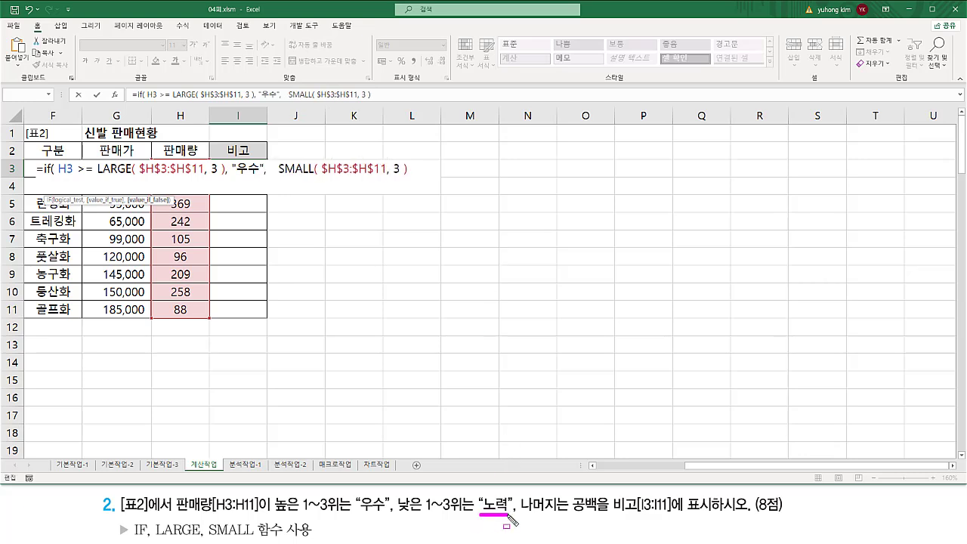
pyautogui.moveTo(569, 517); pyautogui.dragTo(599, 518)
pyautogui.press('Escape')
pyautogui.write('ㅑㄹ')
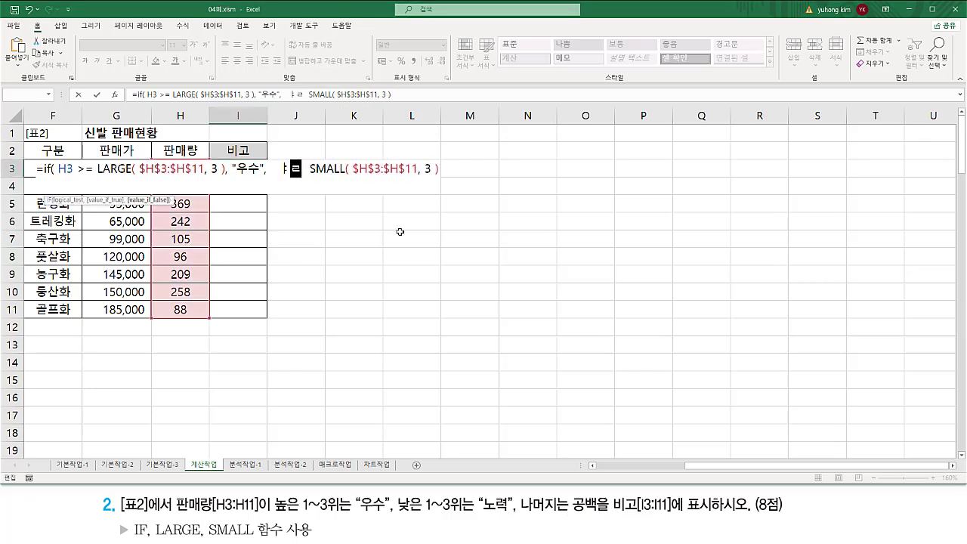
pyautogui.press('BackSpace')
pyautogui.press('BackSpace')
pyautogui.press('Hangul')
pyautogui.write('if(')
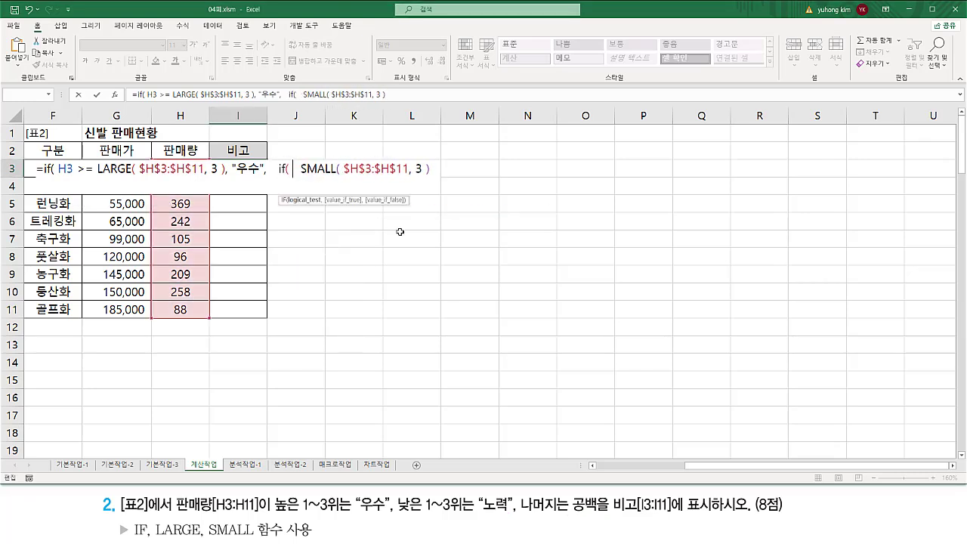
pyautogui.press('Delete')
pyautogui.press('Delete')
pyautogui.press('Delete')
pyautogui.press('Delete')
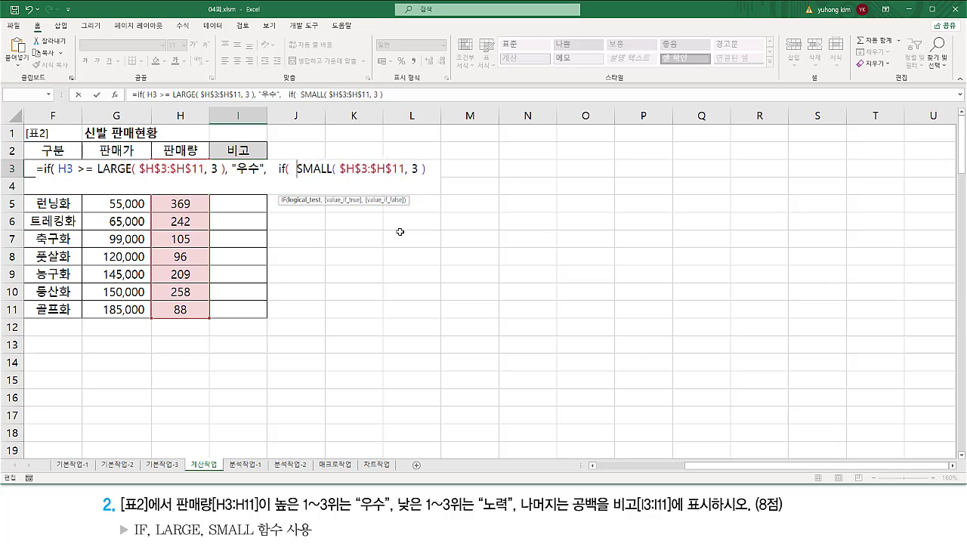
# Complete the nested IF's test in I3 as H3 <= SMALL( $H$3:$H$11, 3 ).
pyautogui.hotkey('shift', 'End')
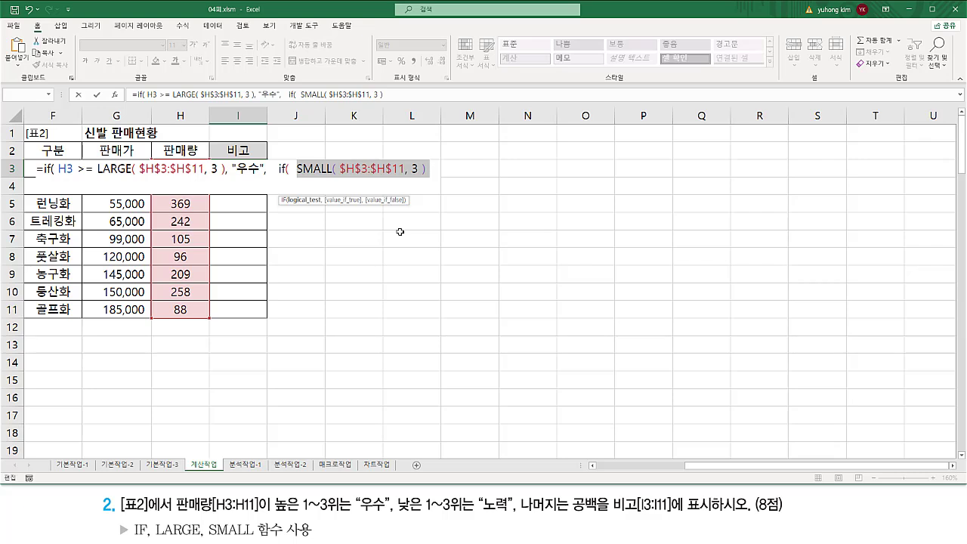
pyautogui.press('Left')
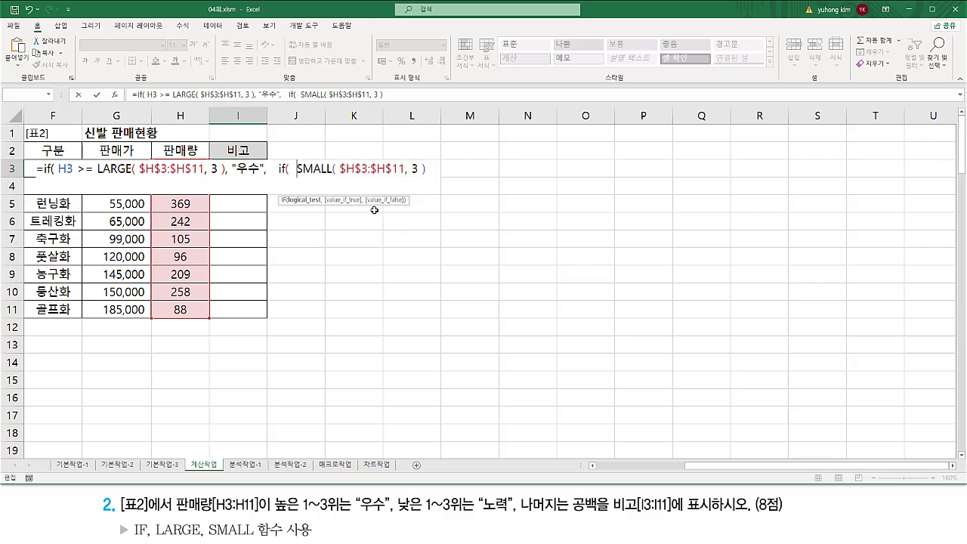
pyautogui.press('F2')
pyautogui.press('Left')
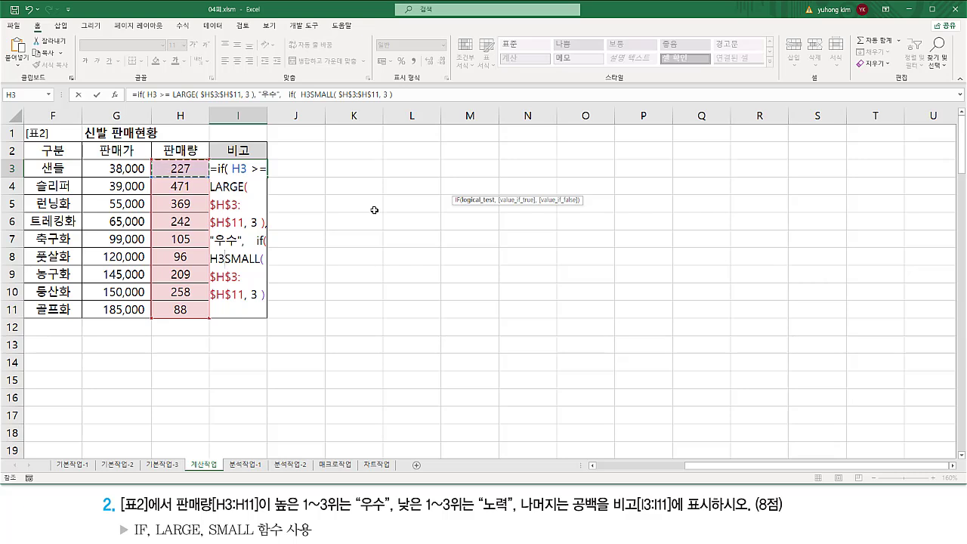
pyautogui.write('<=')
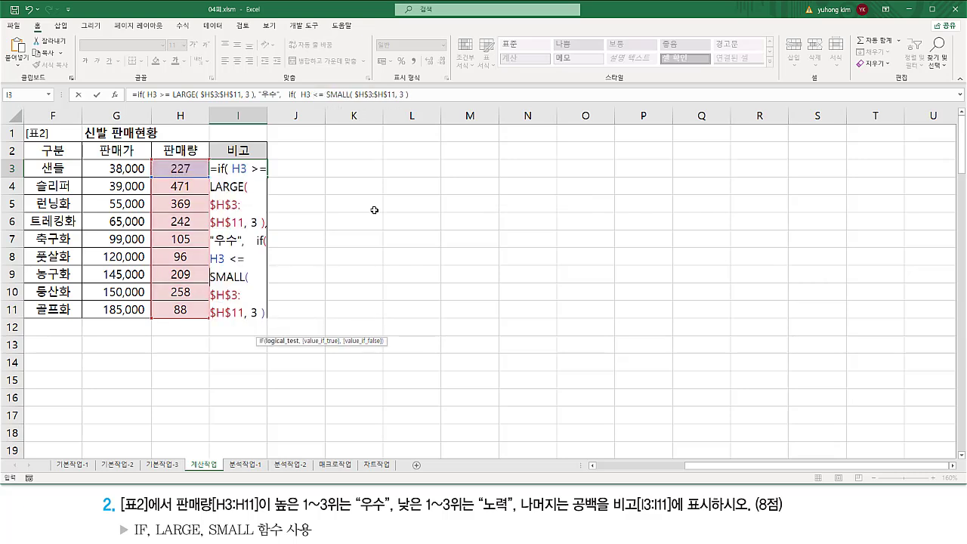
pyautogui.press('Down')
pyautogui.press('Down')
pyautogui.press('Down')
pyautogui.press('Down')
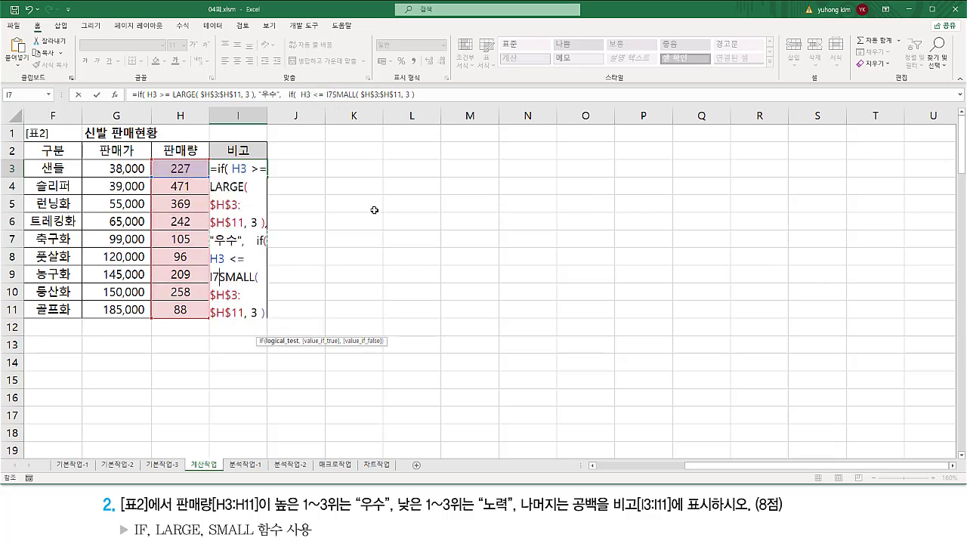
pyautogui.press('BackSpace')
pyautogui.press('BackSpace')
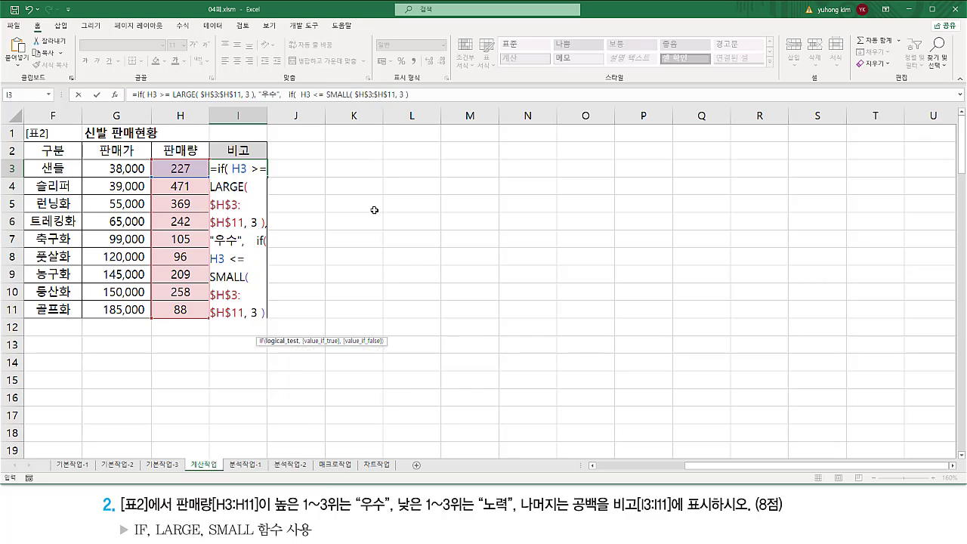
# Finish the nested IF in I3 with "노력" when true and "" otherwise, close both functions and enter the formula.
pyautogui.press('F2')
pyautogui.write(',')
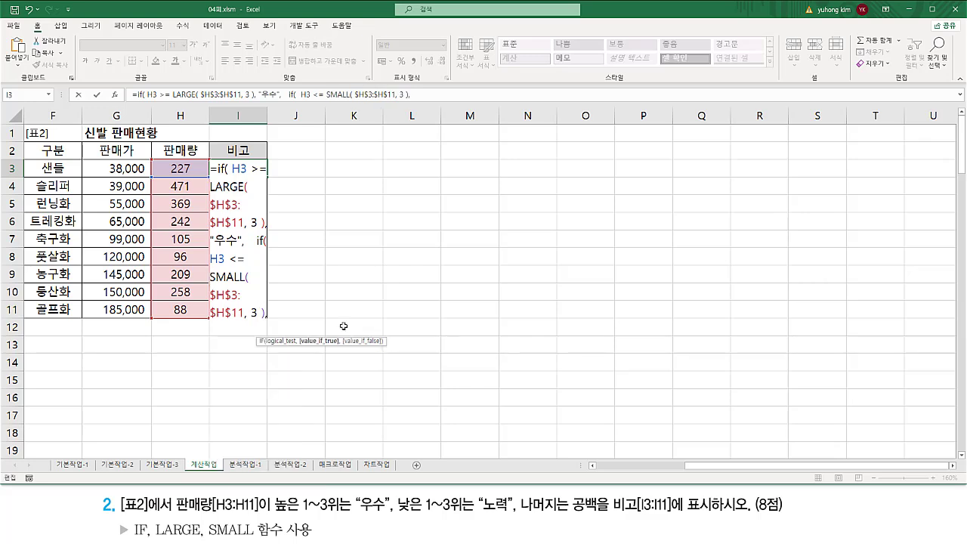
pyautogui.write(' "')
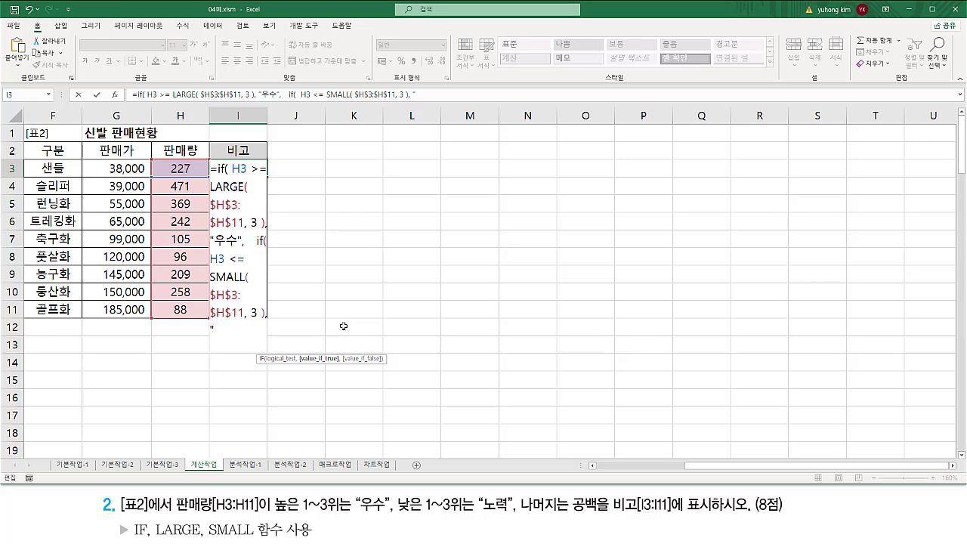
pyautogui.write('너')
pyautogui.write('력" ')
pyautogui.write(', ')
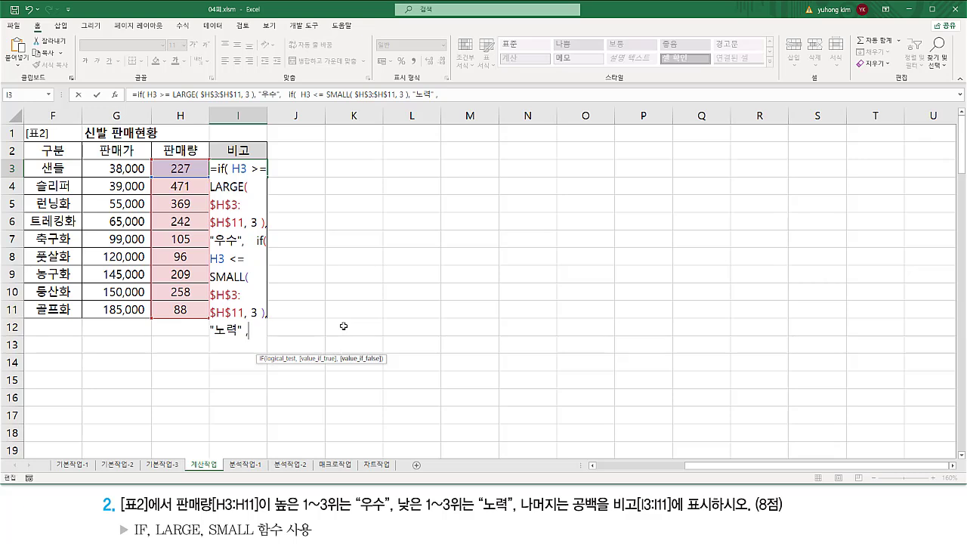
pyautogui.write('"" ))')
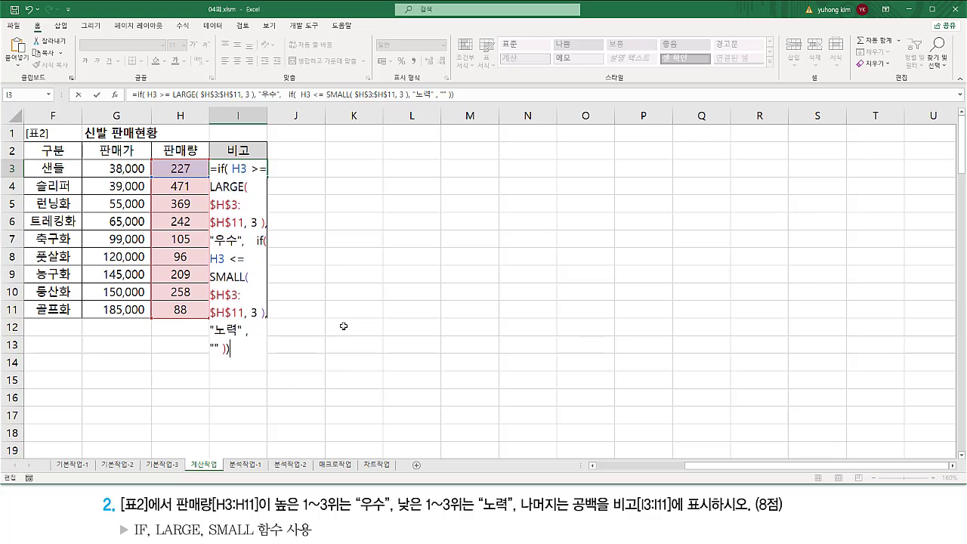
pyautogui.press('BackSpace')
pyautogui.write(')')
pyautogui.press('Return')
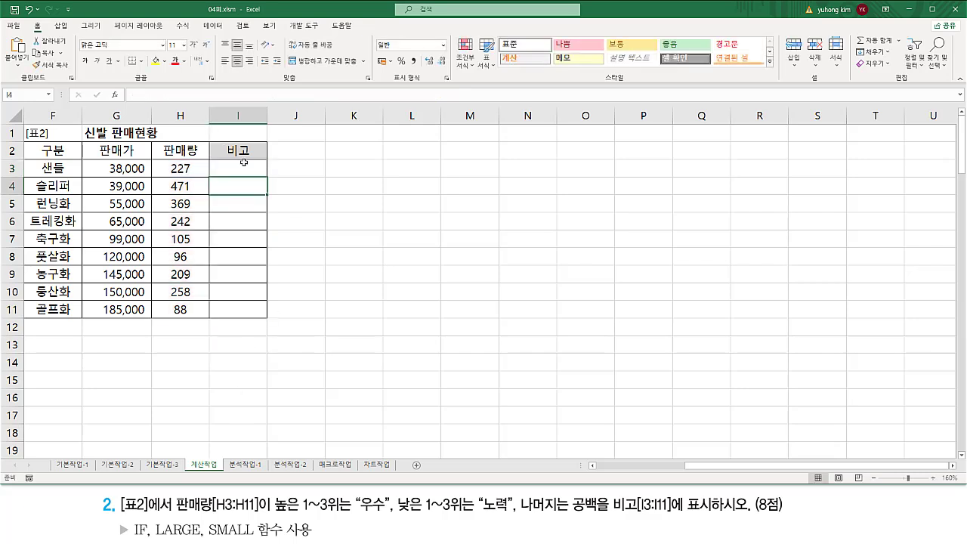
# Fill the 비고 formula from I3 down through I11, checking each row's result against its 판매량.
pyautogui.click(242, 164)
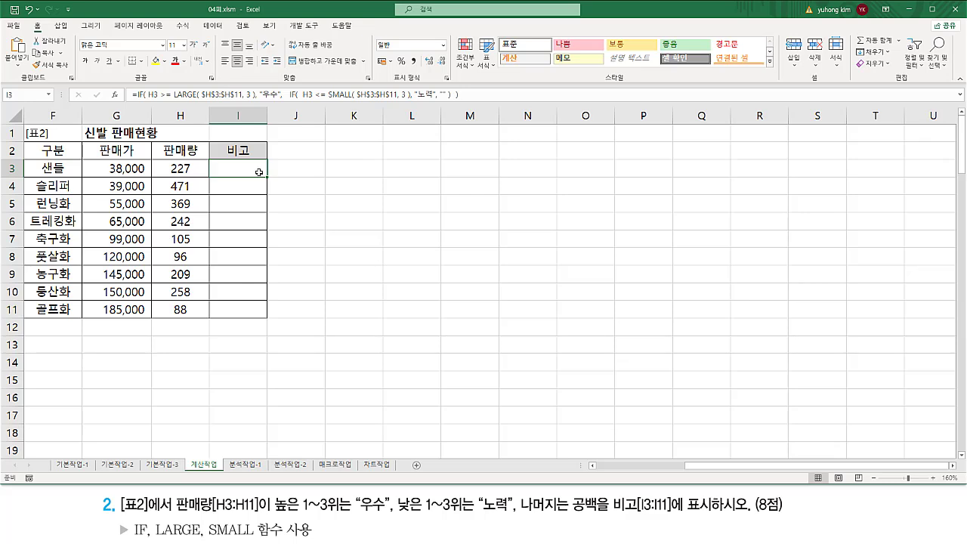
pyautogui.moveTo(268, 176); pyautogui.dragTo(267, 195)
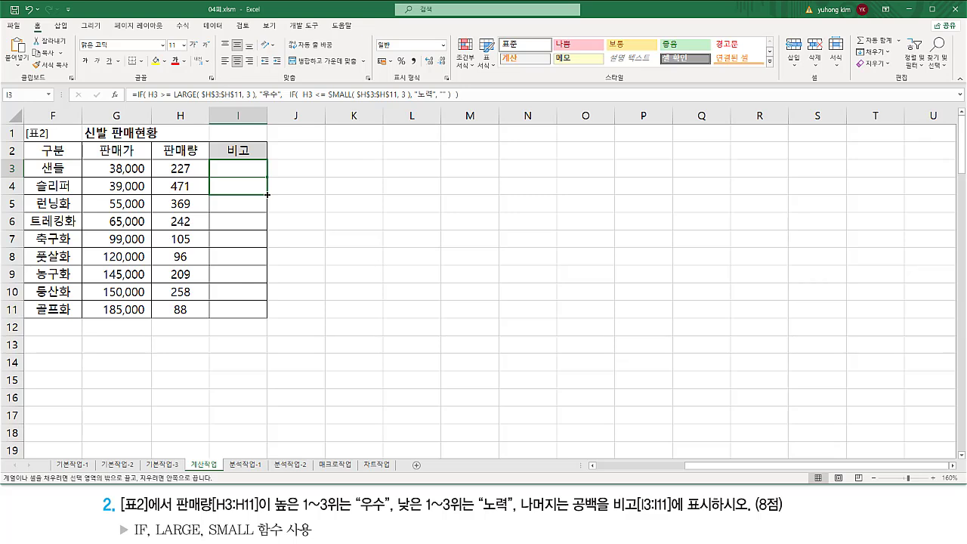
pyautogui.moveTo(267, 195); pyautogui.dragTo(265, 208)
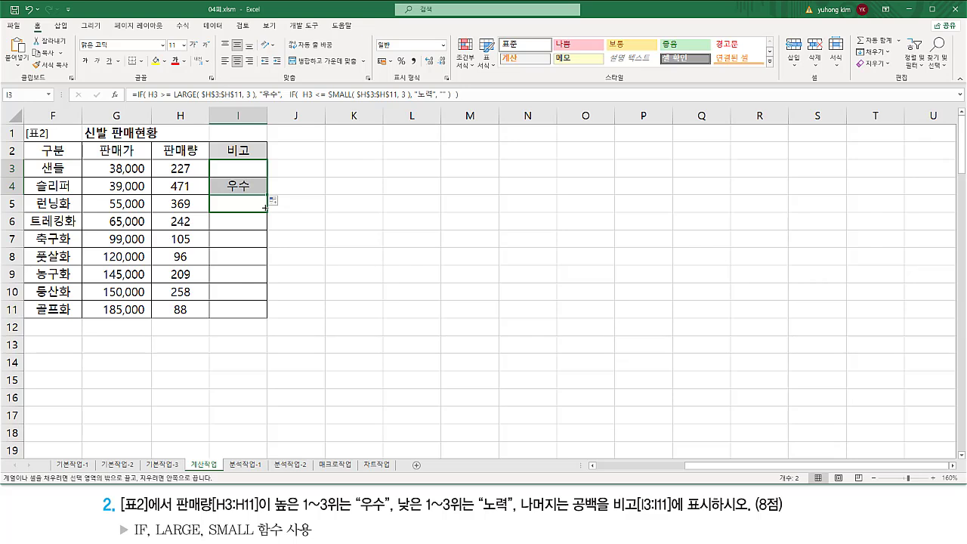
pyautogui.moveTo(265, 208); pyautogui.dragTo(267, 244)
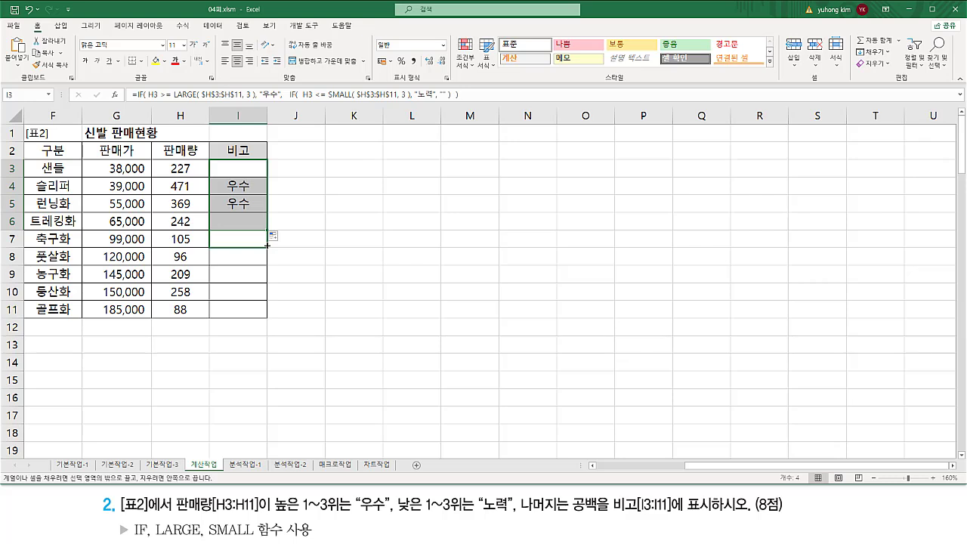
pyautogui.moveTo(267, 246); pyautogui.dragTo(266, 259)
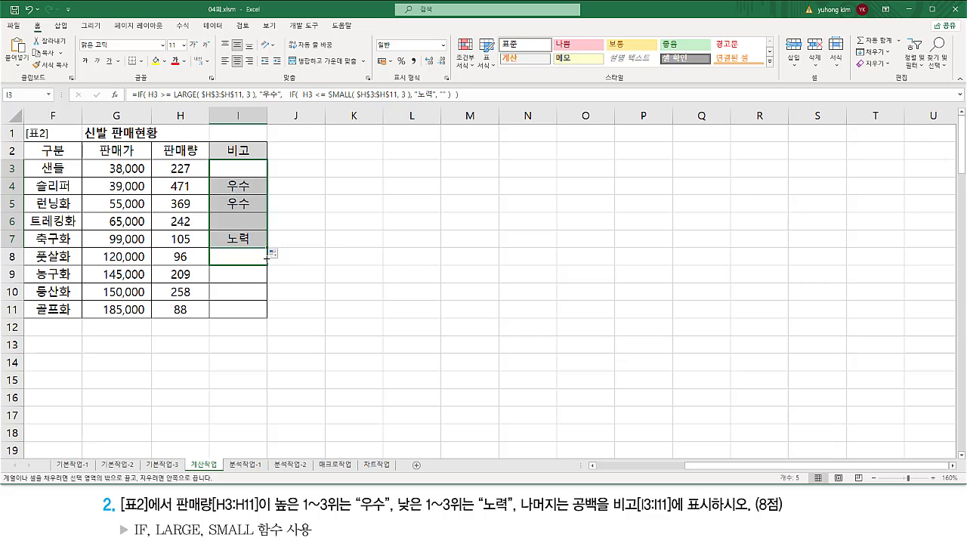
pyautogui.moveTo(266, 259); pyautogui.dragTo(267, 298)
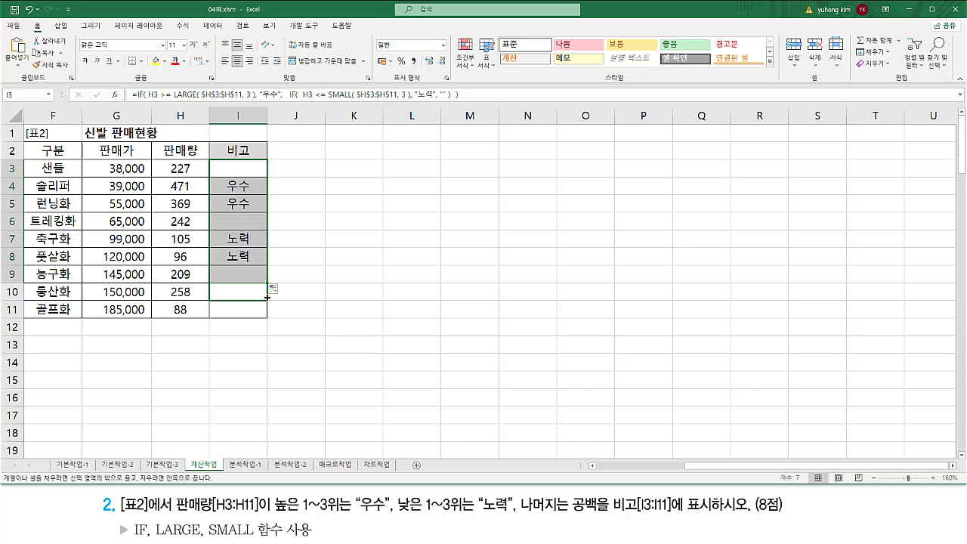
pyautogui.moveTo(267, 298); pyautogui.dragTo(266, 317)
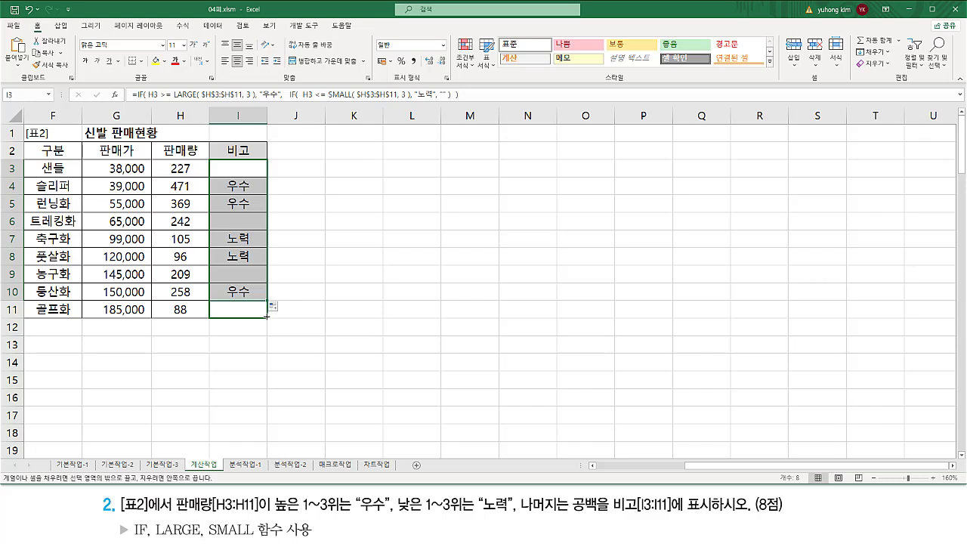
pyautogui.moveTo(266, 316); pyautogui.dragTo(266, 316)
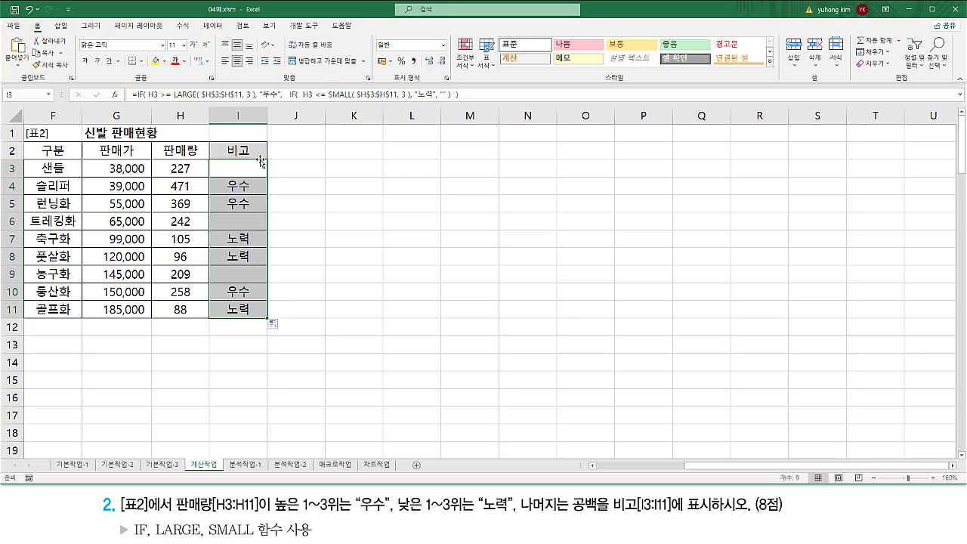
# Record I3's complete formula as a text note in G13, below the 신발 판매현황 table, and colour it red.
pyautogui.click(471, 94)
pyautogui.press('Escape')
pyautogui.click(133, 337)
pyautogui.write('\'=IF( H3 >= LARGE( $H$3:$H$11, 3 ), "우수",   IF(  H3 <= SMALL( $H$3:$H$11, 3 ), "노력", "" ) )')
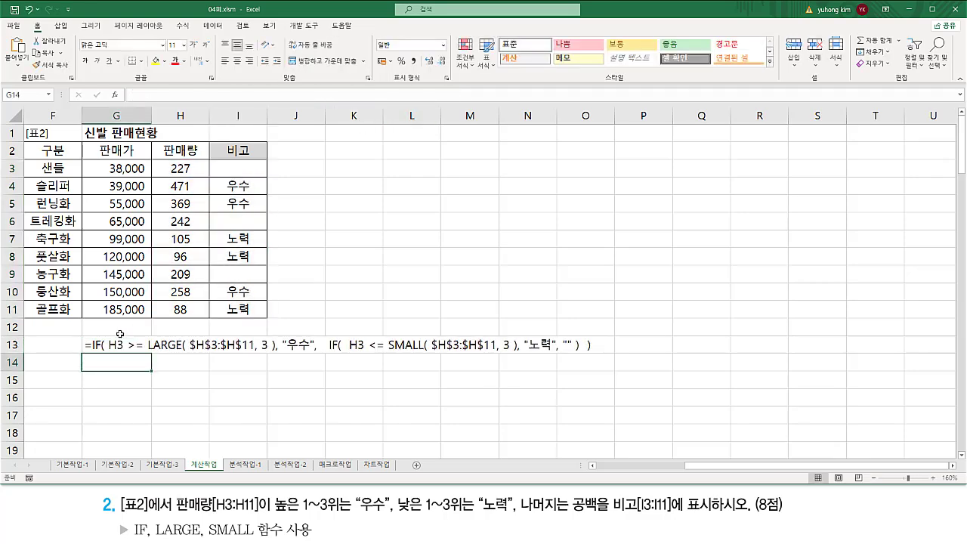
pyautogui.click(175, 61)
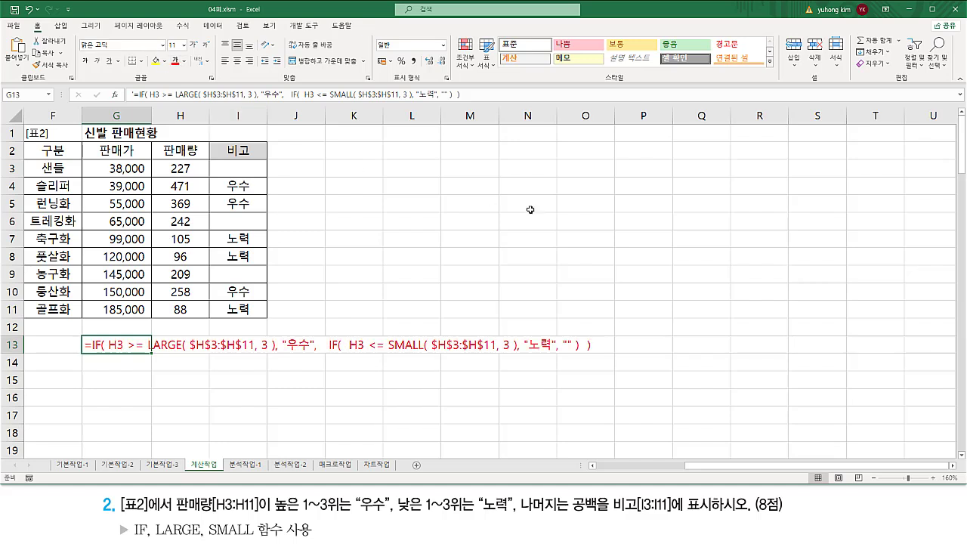
pyautogui.click(529, 210)
pyautogui.click(198, 408)
# Review the G13 formula note: the LARGE test, the "우수" result, the nested IF with its SMALL test, "노력" and the blank result.
pyautogui.moveTo(143, 352); pyautogui.dragTo(266, 352)
pyautogui.moveTo(389, 352); pyautogui.dragTo(517, 352)
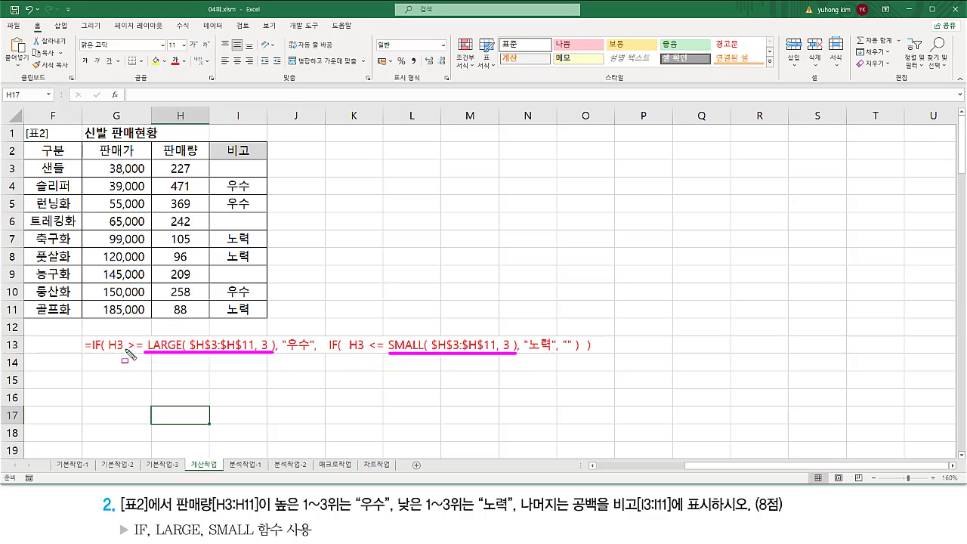
pyautogui.moveTo(126, 352)
pyautogui.mouseDown()
pyautogui.moveTo(143, 352)
pyautogui.moveTo(146, 338)
pyautogui.mouseUp()
pyautogui.moveTo(106, 353); pyautogui.dragTo(316, 362)
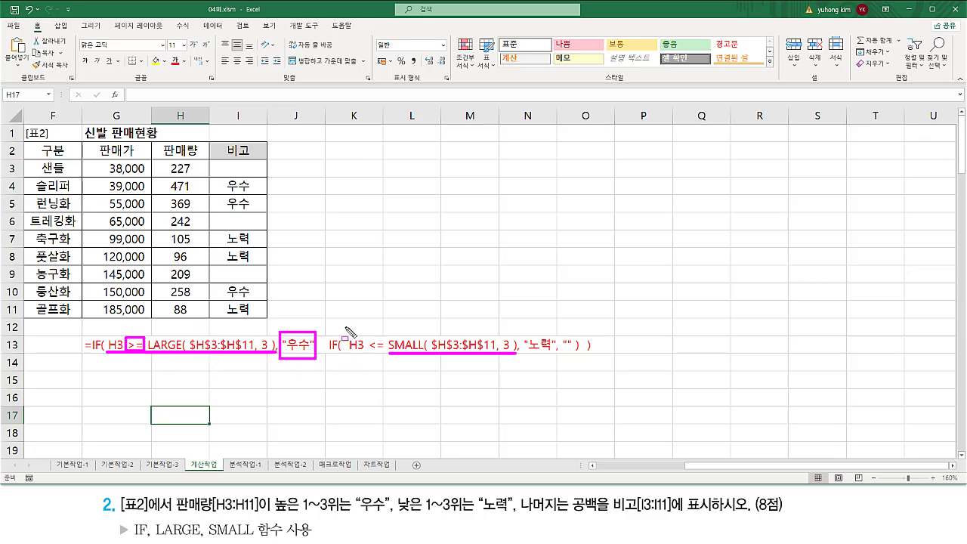
pyautogui.moveTo(326, 326)
pyautogui.mouseDown()
pyautogui.moveTo(341, 375)
pyautogui.moveTo(585, 373)
pyautogui.mouseUp()
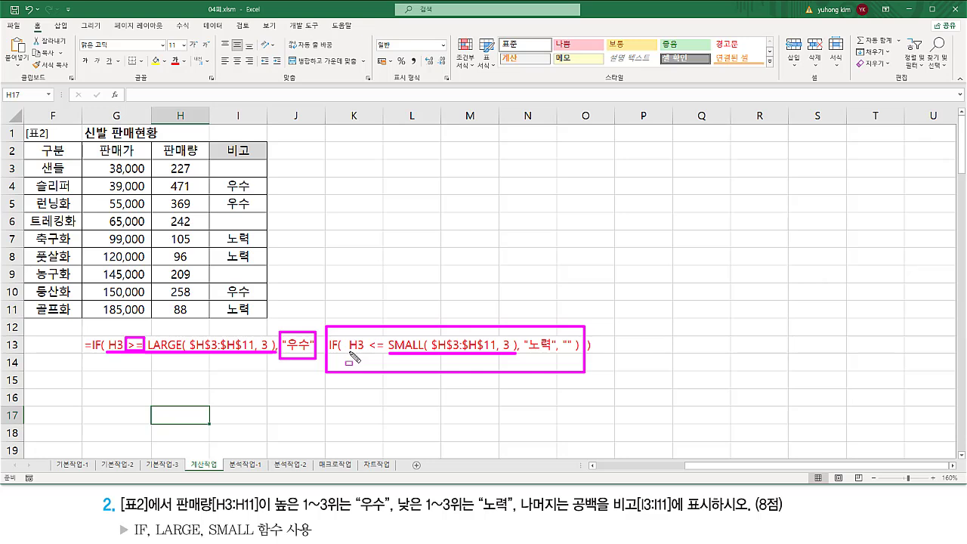
pyautogui.moveTo(348, 351); pyautogui.dragTo(516, 360)
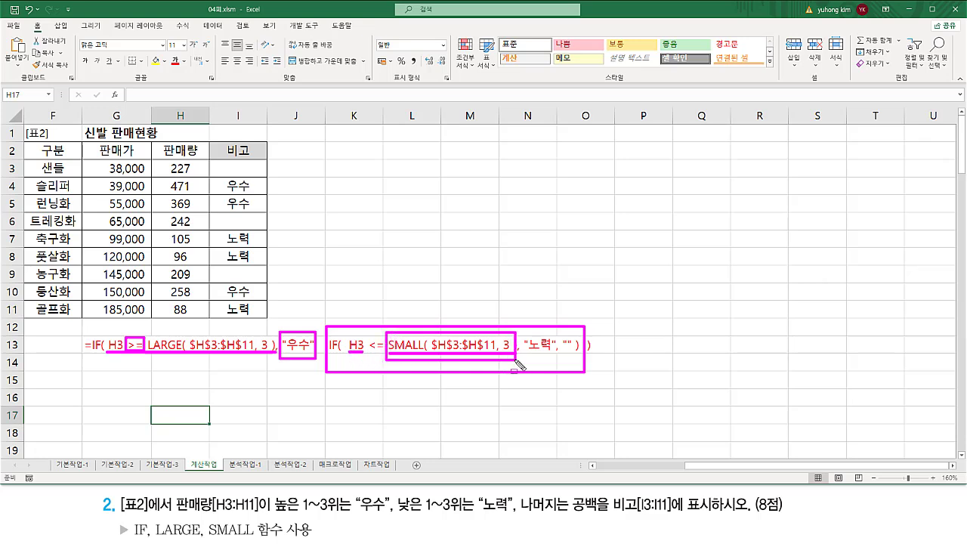
pyautogui.moveTo(368, 351); pyautogui.dragTo(381, 351)
pyautogui.moveTo(366, 357); pyautogui.dragTo(387, 341)
pyautogui.moveTo(527, 350); pyautogui.dragTo(552, 352)
pyautogui.press('Escape')
pyautogui.hotkey('ctrl', '2')
pyautogui.moveTo(108, 350); pyautogui.dragTo(274, 352)
pyautogui.moveTo(347, 351); pyautogui.dragTo(517, 352)
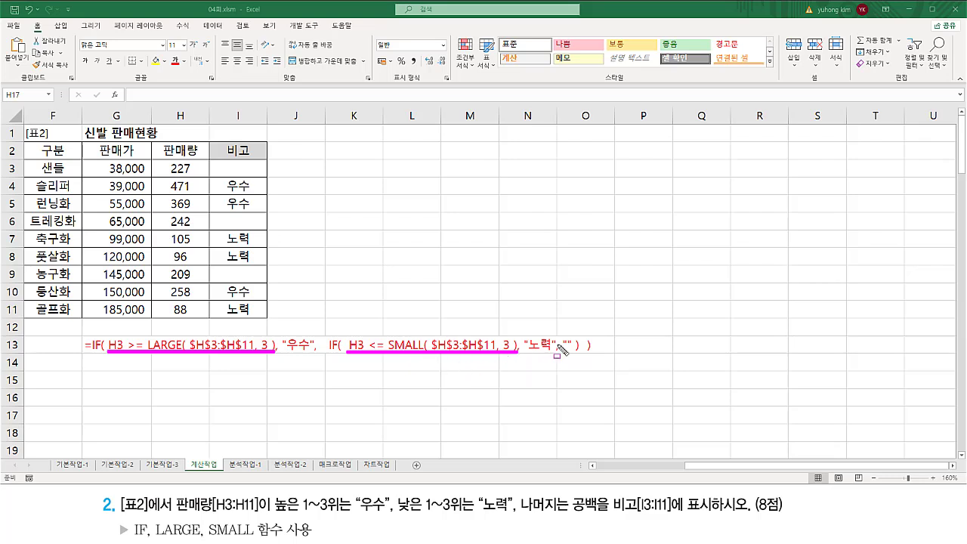
pyautogui.moveTo(562, 335); pyautogui.dragTo(565, 342)
pyautogui.press('Escape')
pyautogui.click(423, 295)
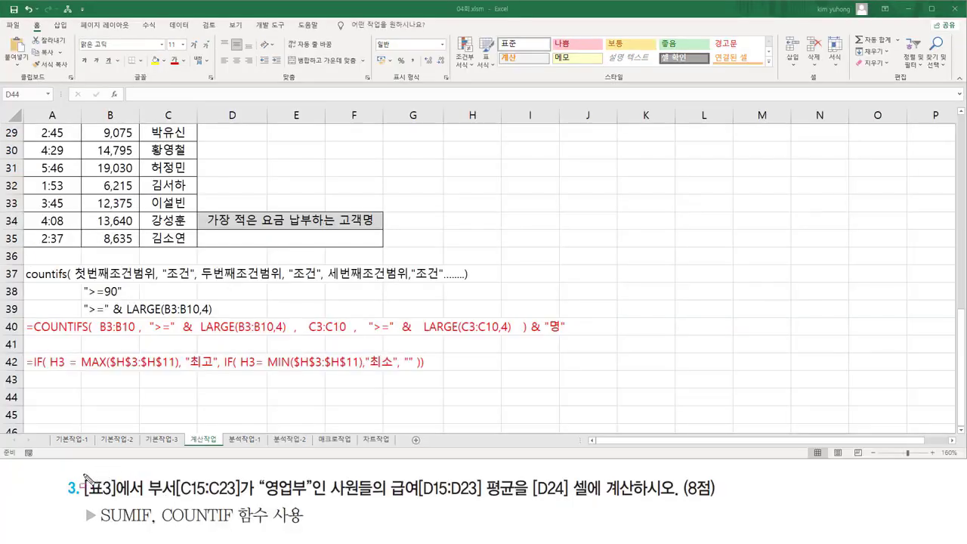
# Examine task 3 against [표3]: 부서 C15:C23, the "영업부" condition, 급여 D15:D23, target cell D24, and the SUMIF and COUNTIF functions.
pyautogui.moveTo(82, 473); pyautogui.dragTo(145, 502)
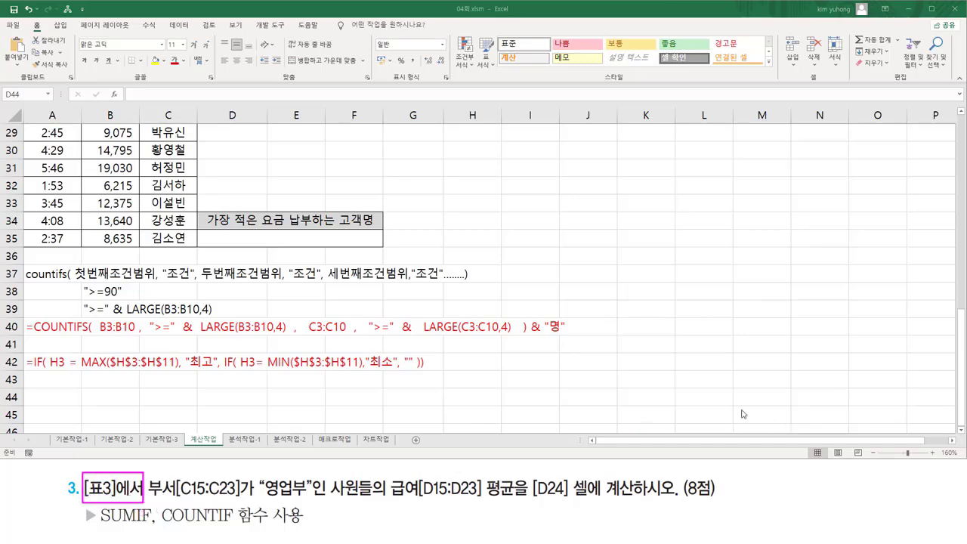
pyautogui.press('Escape')
pyautogui.scroll(7, 180, 309)
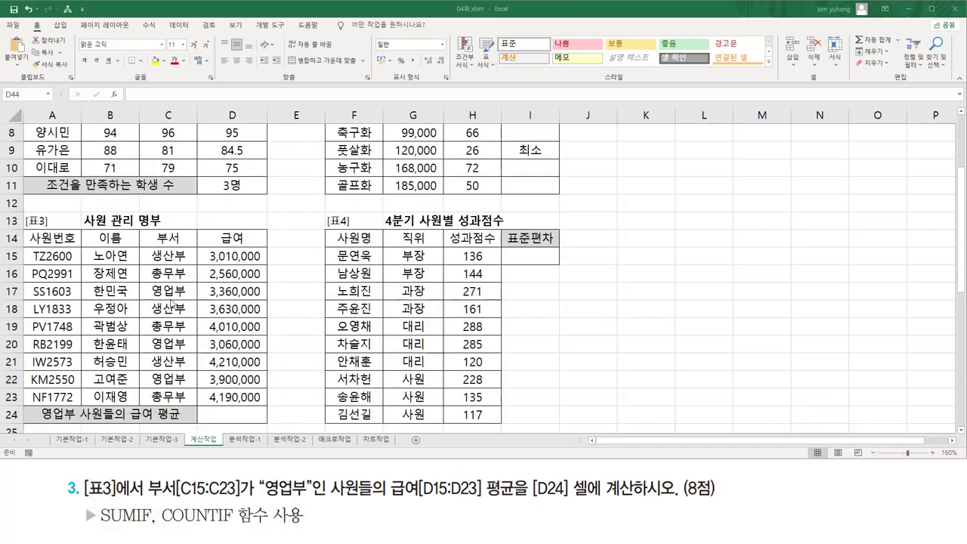
pyautogui.scroll(-1, 935, 419)
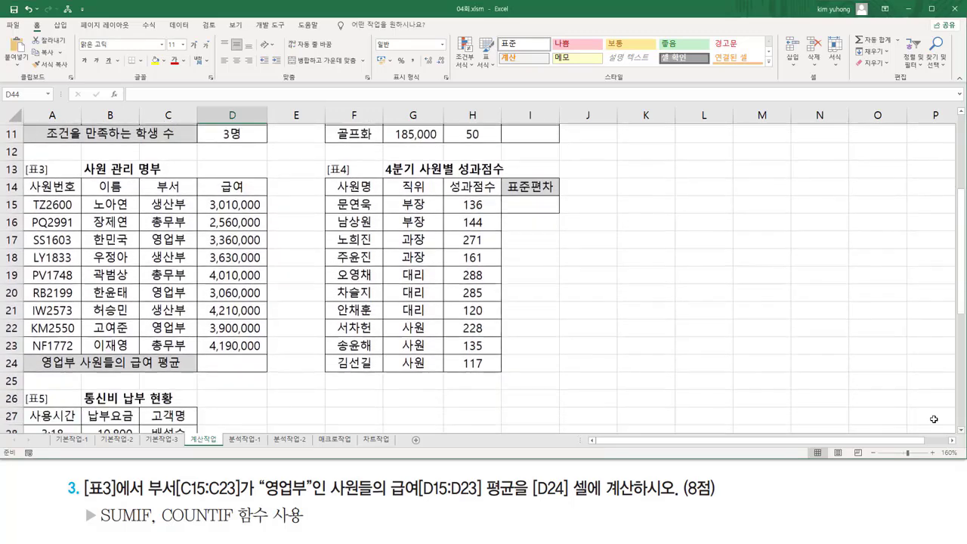
pyautogui.moveTo(18, 158)
pyautogui.mouseDown()
pyautogui.moveTo(240, 215)
pyautogui.moveTo(272, 376)
pyautogui.mouseUp()
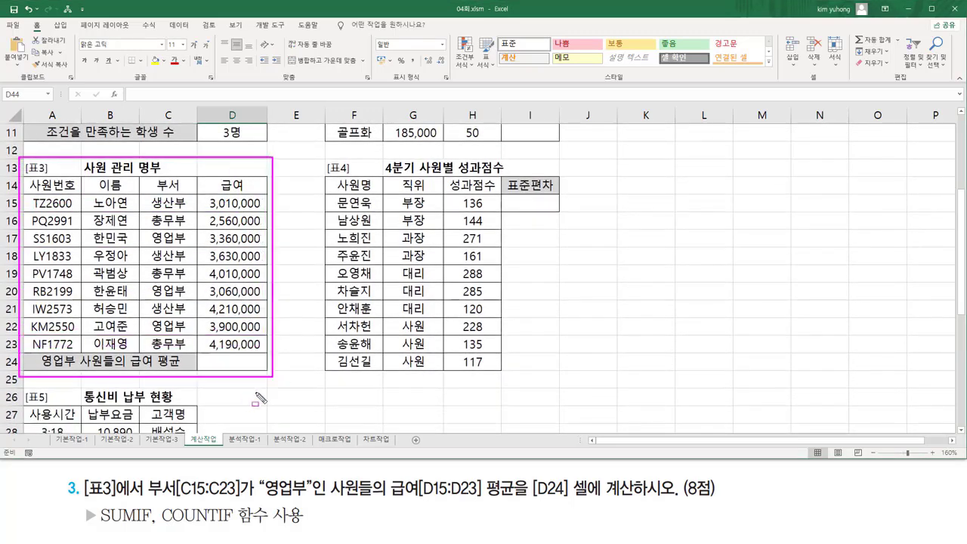
pyautogui.moveTo(143, 501); pyautogui.dragTo(311, 499)
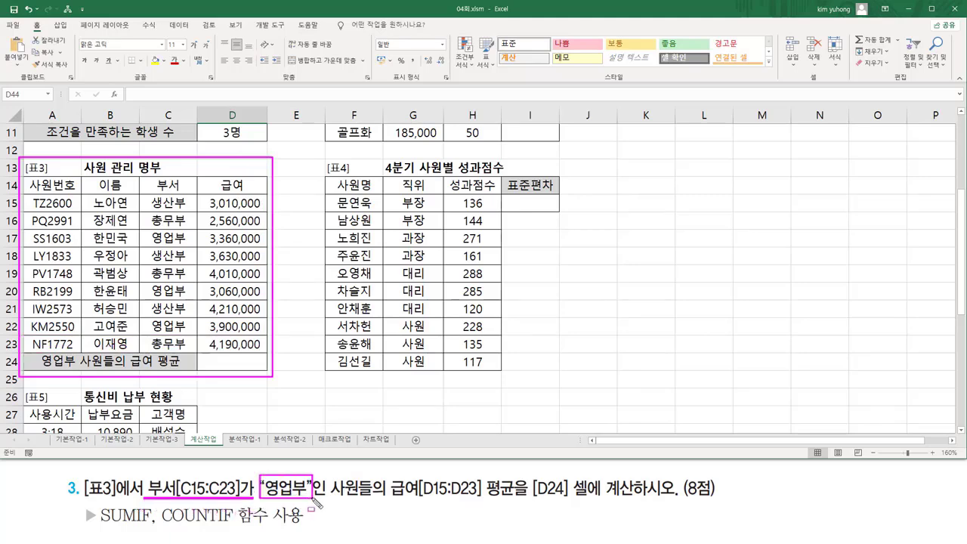
pyautogui.moveTo(146, 193)
pyautogui.mouseDown()
pyautogui.moveTo(184, 224)
pyautogui.moveTo(184, 349)
pyautogui.moveTo(198, 359)
pyautogui.mouseUp()
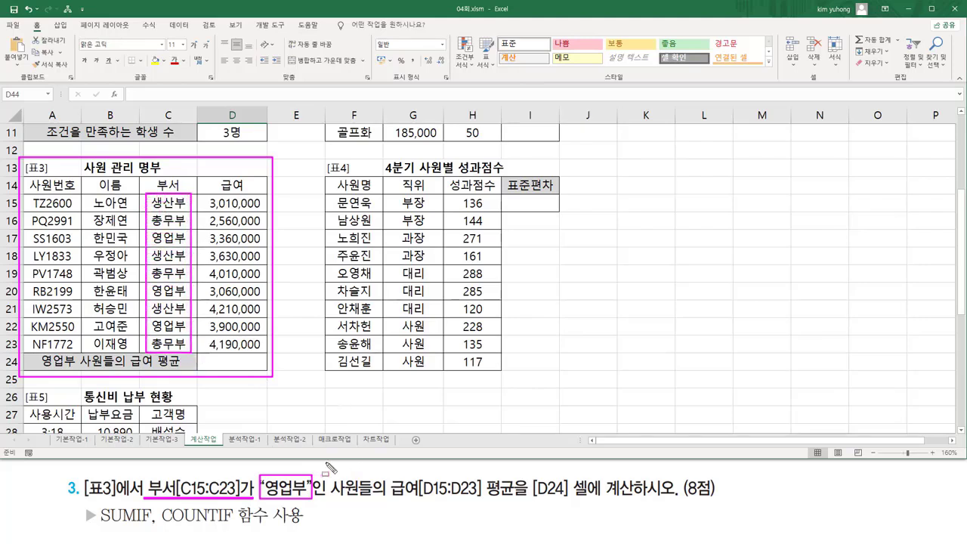
pyautogui.moveTo(390, 473)
pyautogui.mouseDown()
pyautogui.moveTo(525, 504)
pyautogui.moveTo(517, 510)
pyautogui.mouseUp()
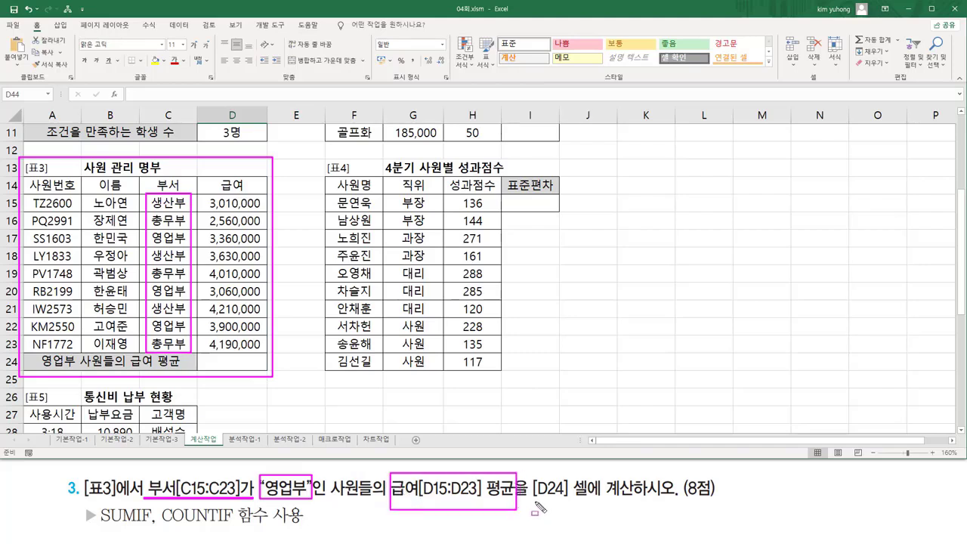
pyautogui.moveTo(209, 357); pyautogui.dragTo(262, 370)
pyautogui.moveTo(99, 524); pyautogui.dragTo(232, 524)
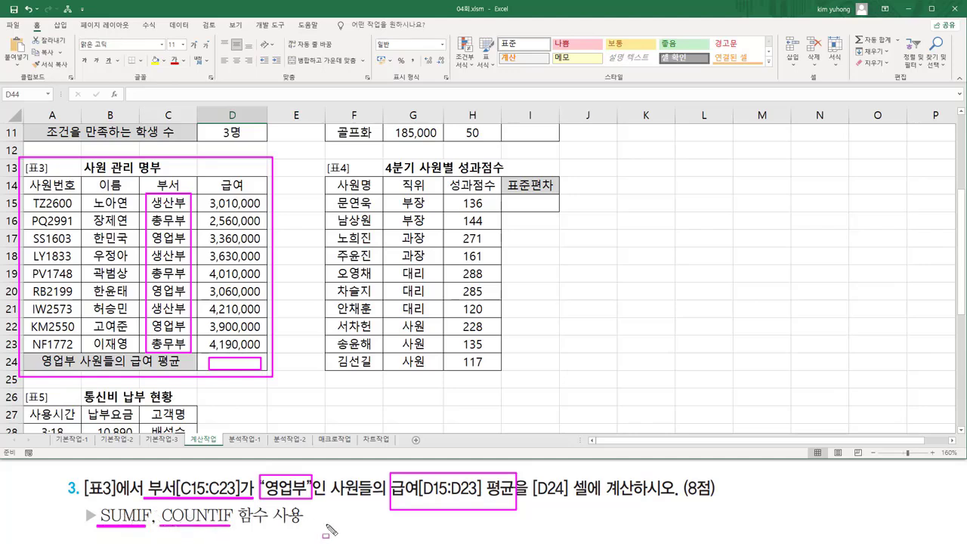
pyautogui.moveTo(484, 468); pyautogui.dragTo(515, 522)
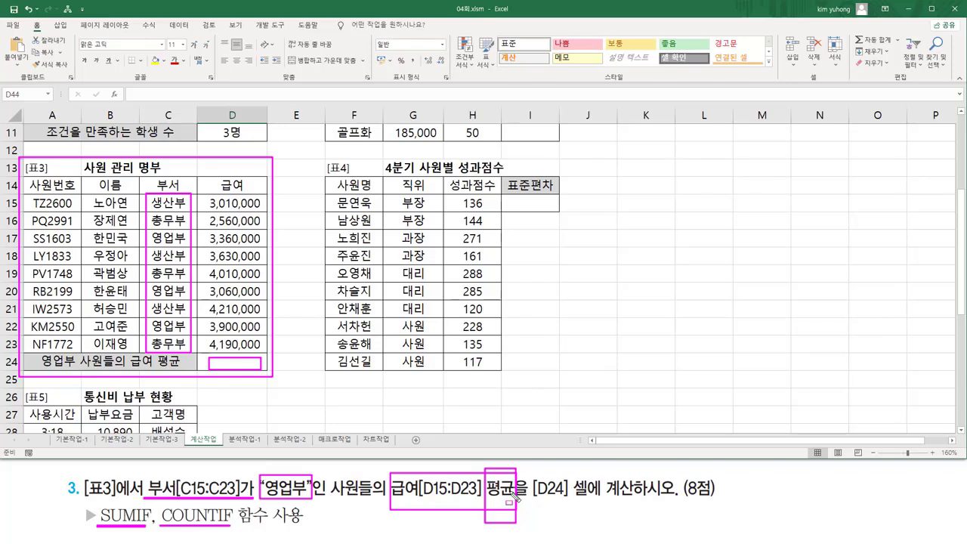
pyautogui.press('Escape')
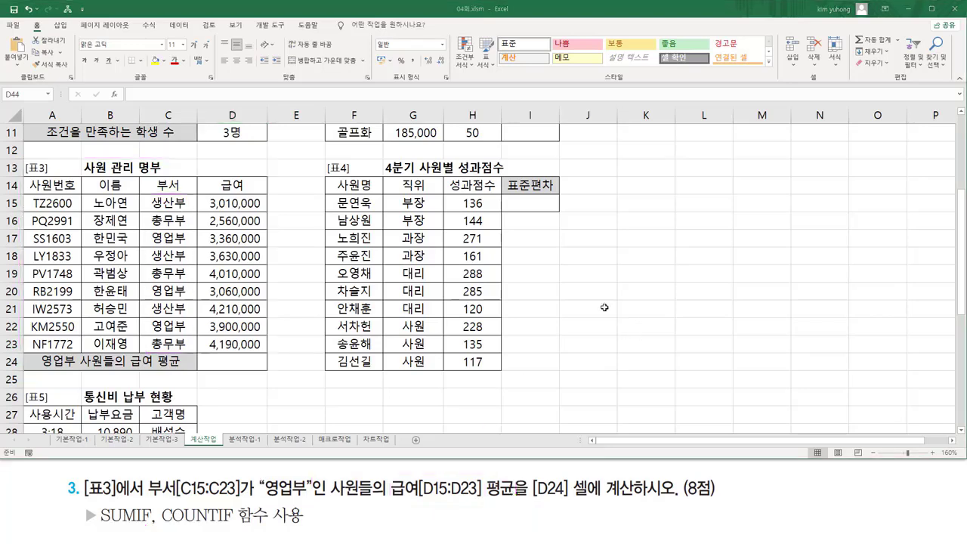
# Enter the sample subject headings 국, 영 and 수 in J21:L21, beside the [표4] table.
pyautogui.click(604, 309)
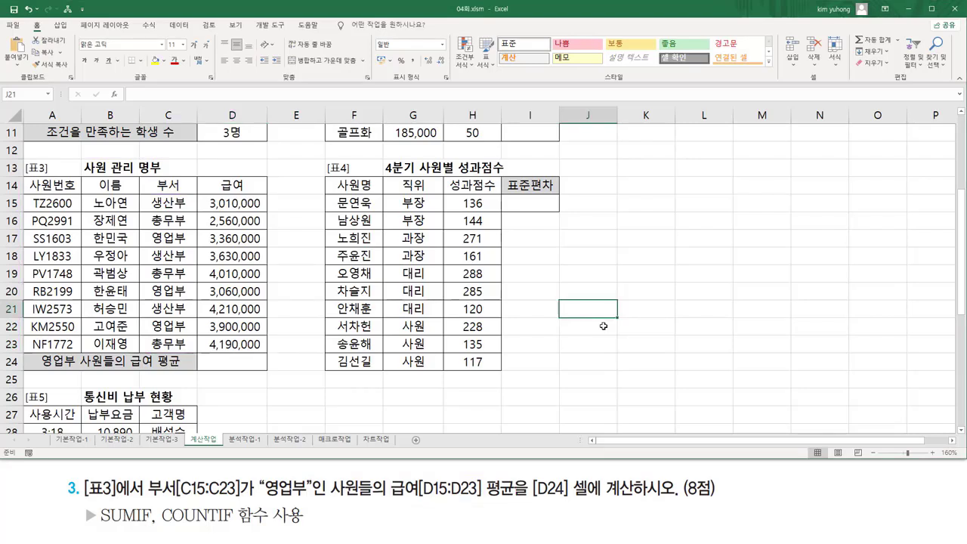
pyautogui.write('국')
pyautogui.press('Tab')
pyautogui.write('영')
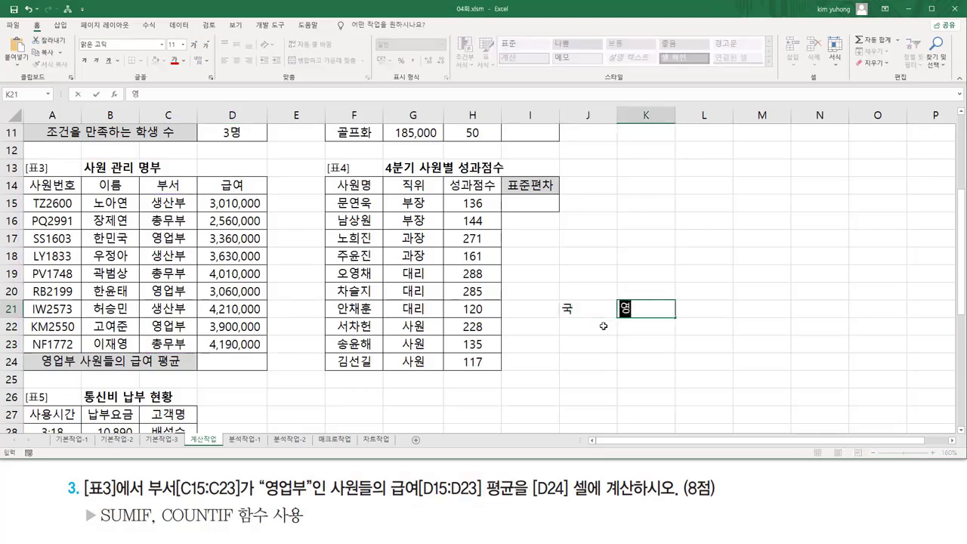
pyautogui.press('Tab')
pyautogui.write('수')
pyautogui.press('Return')
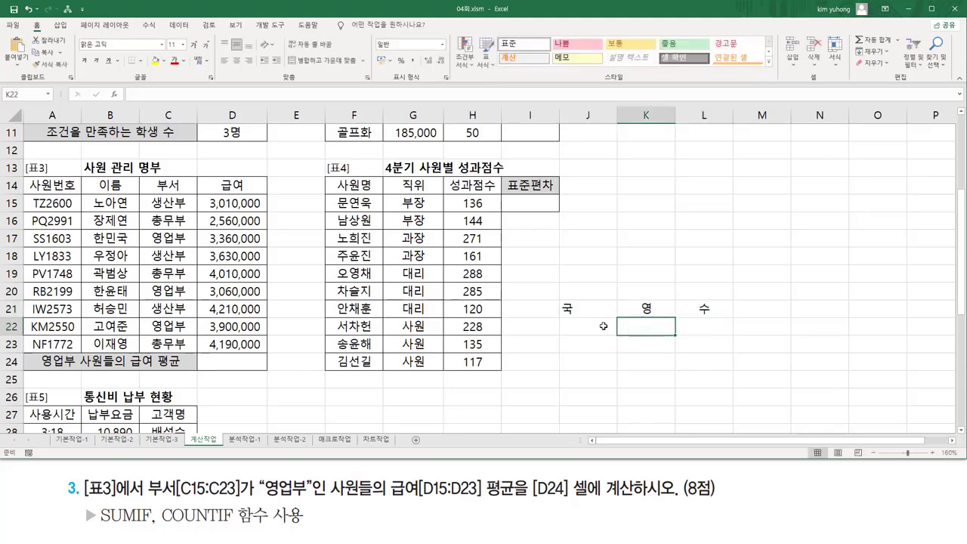
# Enter the sample scores 100, 90 and 90 under the subject headings in J22:L22.
pyautogui.click(604, 326)
pyautogui.write('100')
pyautogui.press('Tab')
pyautogui.write('90')
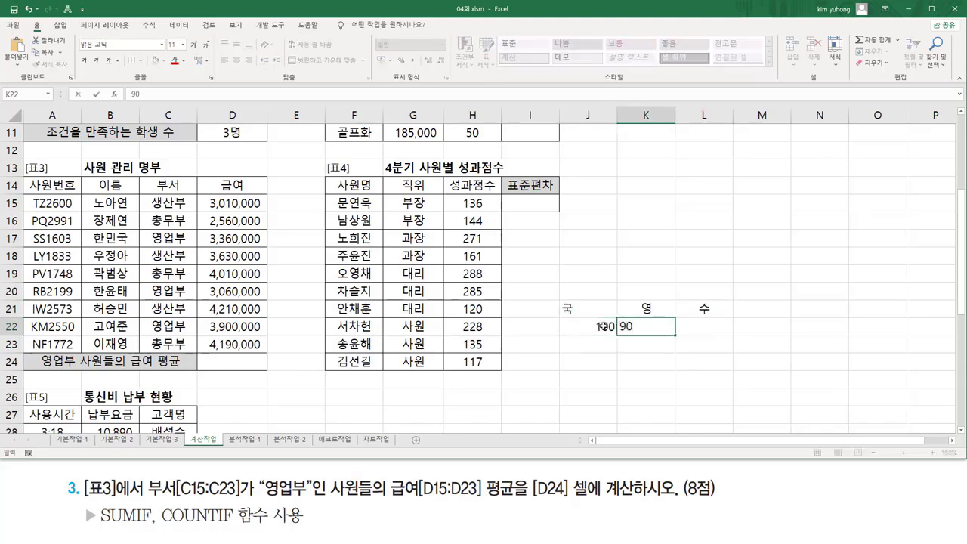
pyautogui.press('Tab')
pyautogui.write('90')
pyautogui.press('Tab')
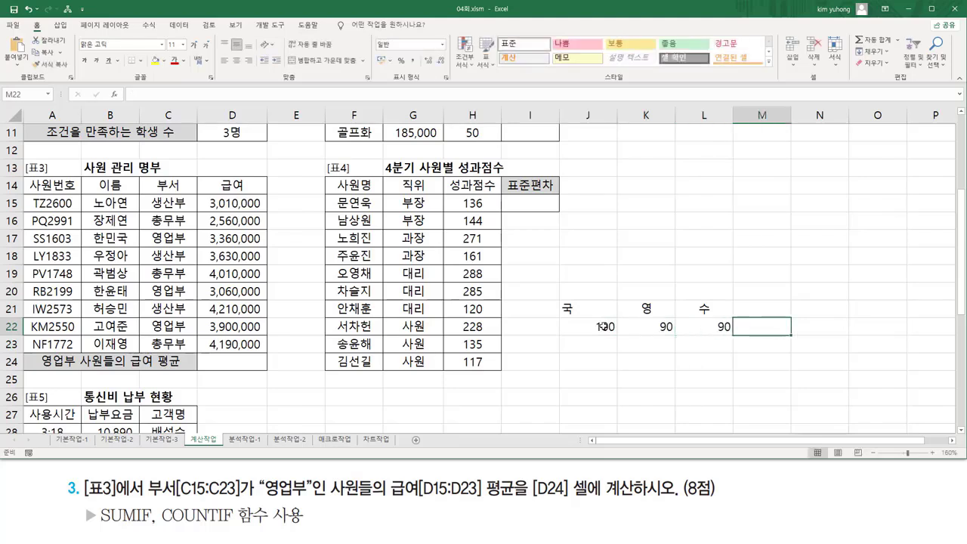
pyautogui.press('Down')
pyautogui.press('Down')
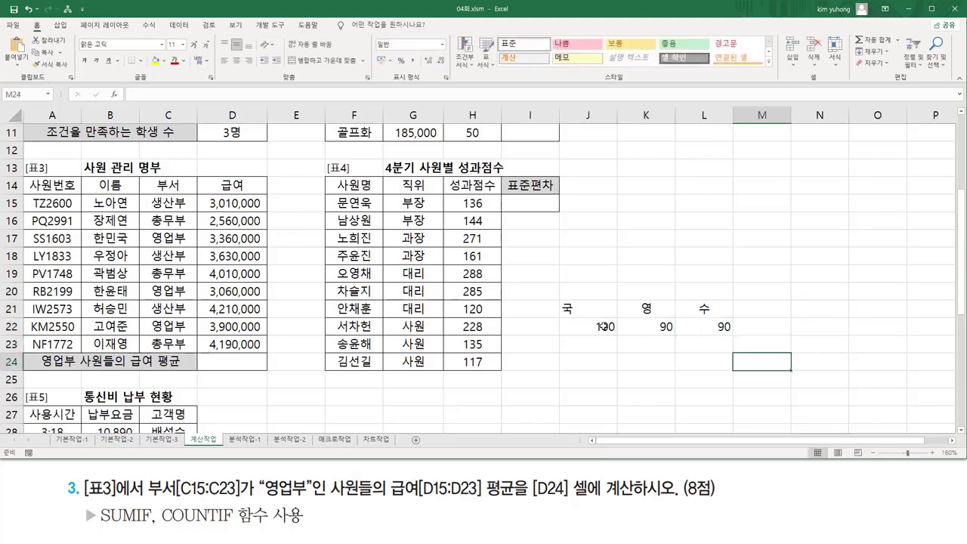
# Note how the sample scores are averaged: 총점 280 in J24, 3과목 in J25 and 총점 / 과목수 in J26.
pyautogui.moveTo(603, 326); pyautogui.dragTo(687, 331)
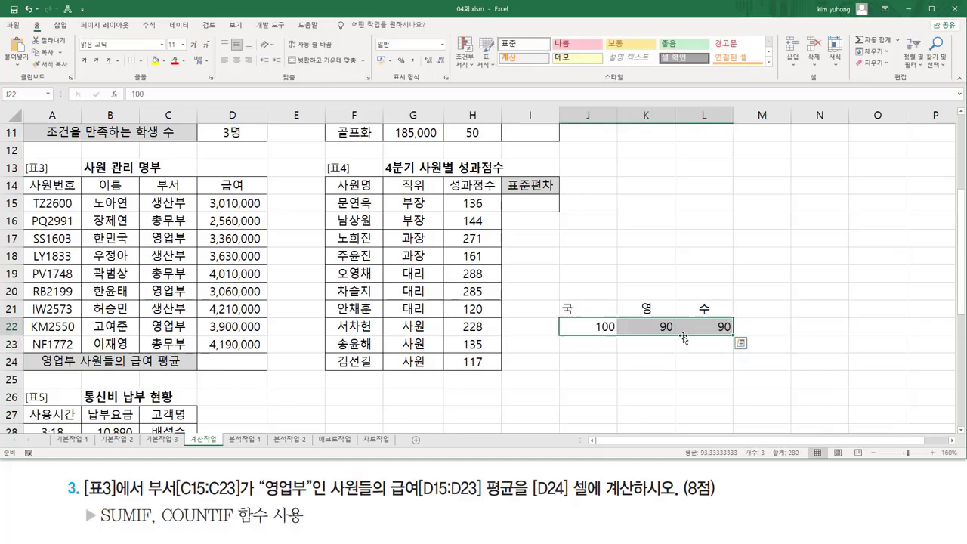
pyautogui.click(594, 359)
pyautogui.write('총점 280')
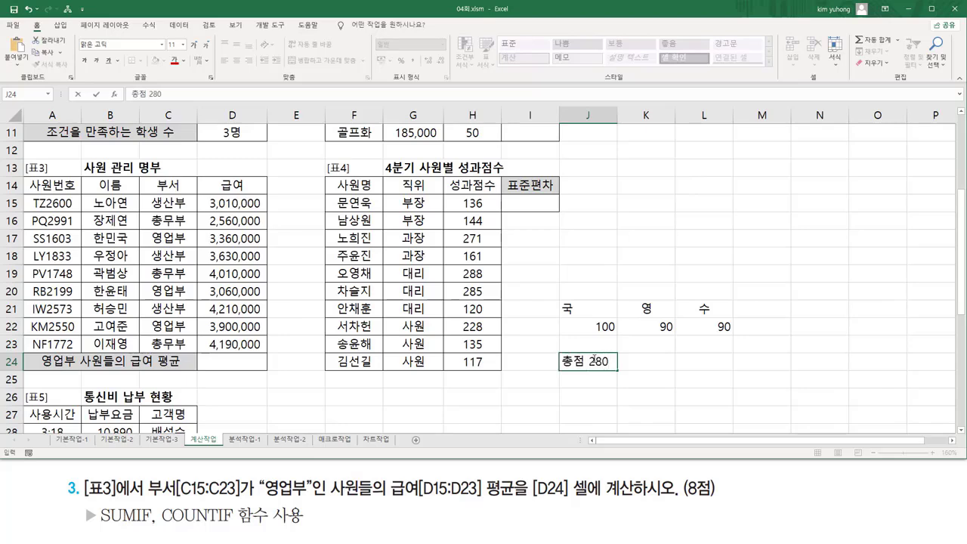
pyautogui.press('Return')
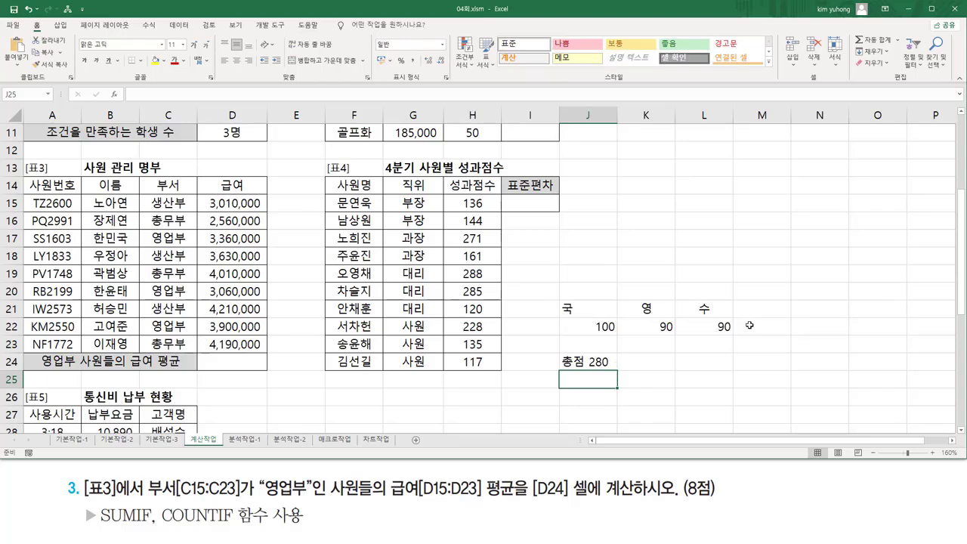
pyautogui.write('3과목')
pyautogui.press('Return')
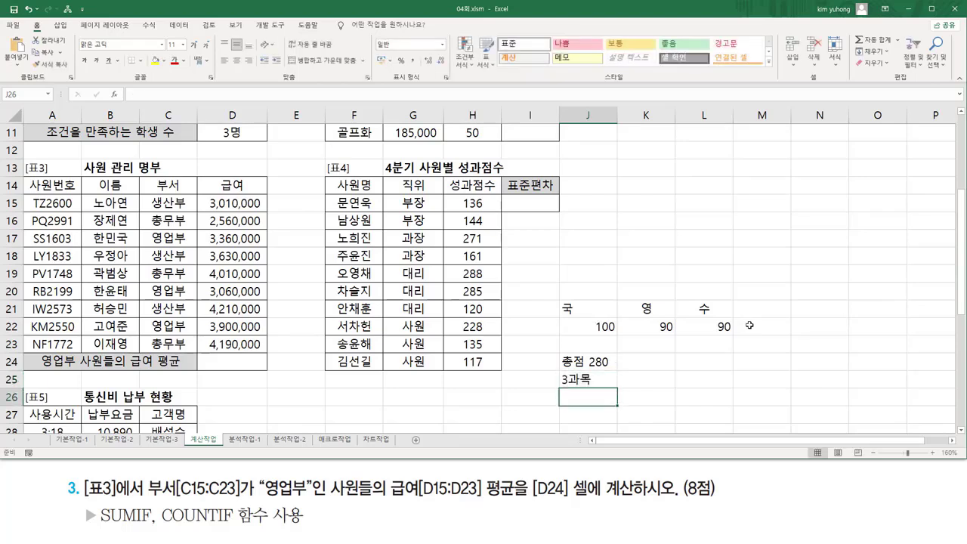
pyautogui.write('총ㅈ')
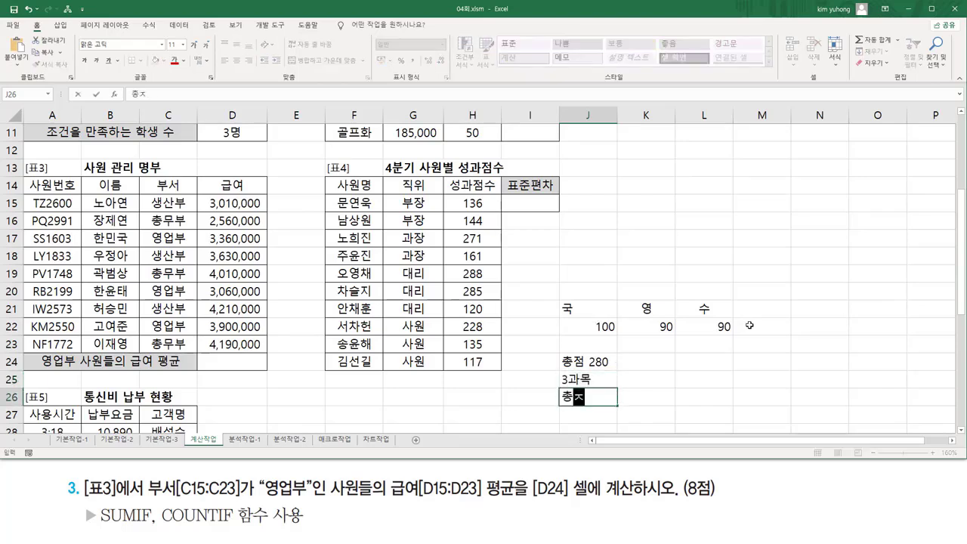
pyautogui.write('점 / 과목수')
pyautogui.press('Return')
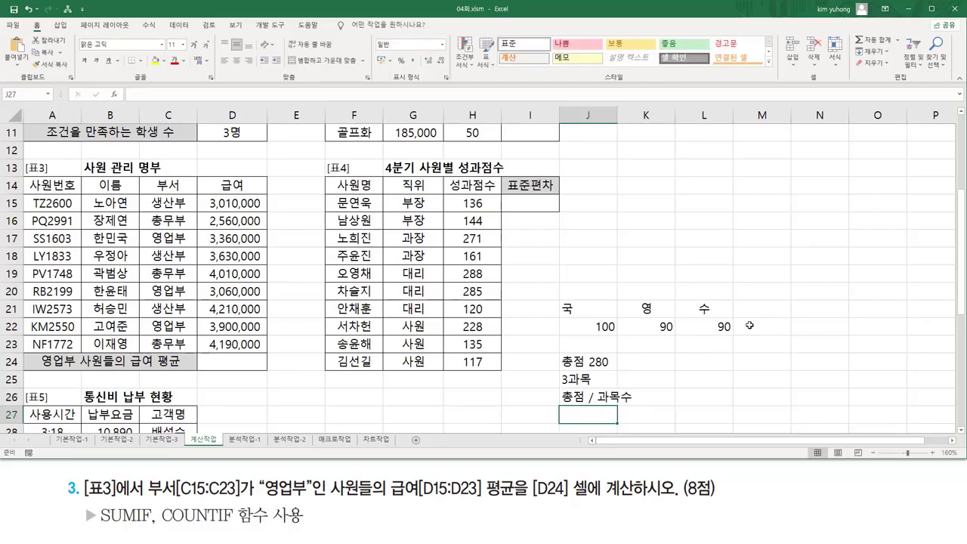
# Compare the sample's 총점 / 과목수 note with task 3's 평균, matching SUMIF to the total and COUNTIF to the count.
pyautogui.click(569, 360)
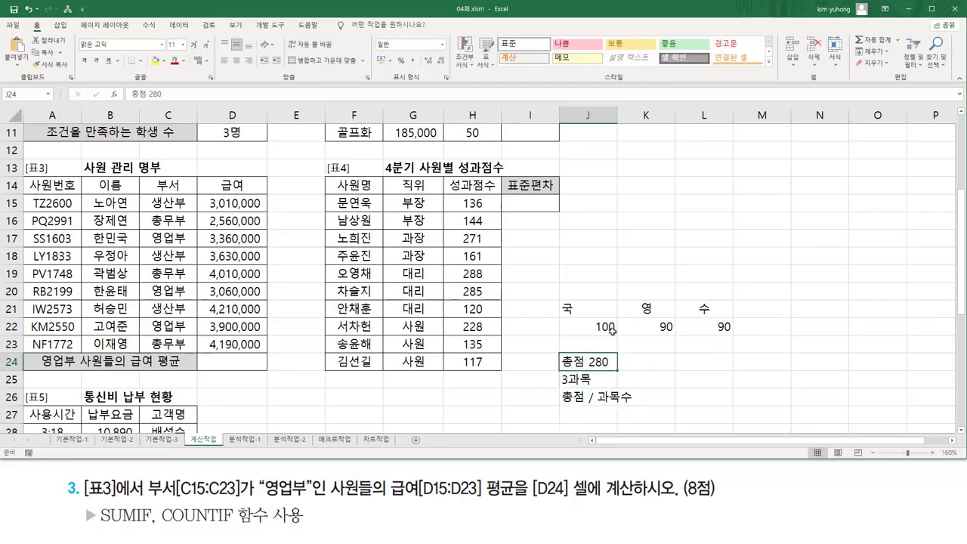
pyautogui.moveTo(586, 318); pyautogui.dragTo(739, 335)
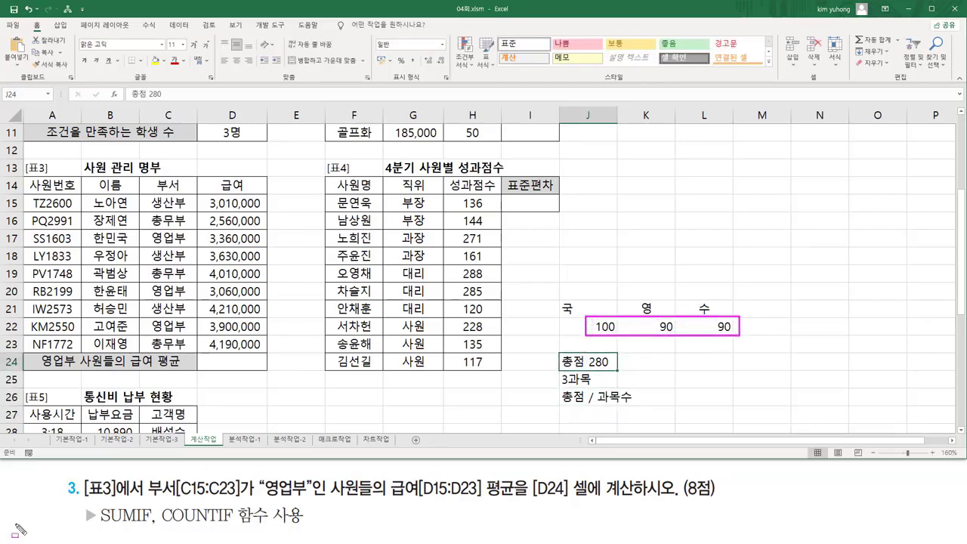
pyautogui.moveTo(99, 522); pyautogui.dragTo(144, 521)
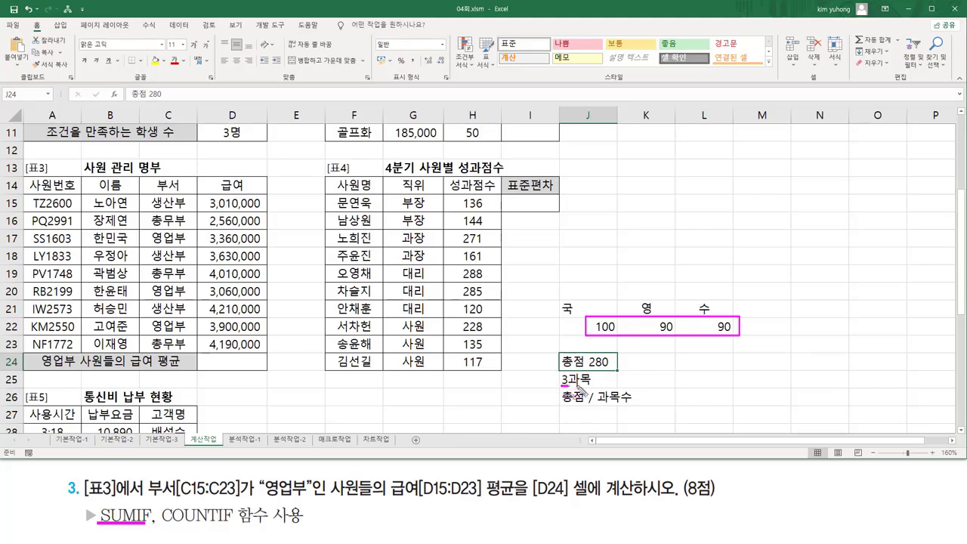
pyautogui.moveTo(562, 386)
pyautogui.mouseDown()
pyautogui.moveTo(600, 387)
pyautogui.moveTo(632, 403)
pyautogui.mouseUp()
pyautogui.moveTo(161, 503); pyautogui.dragTo(236, 529)
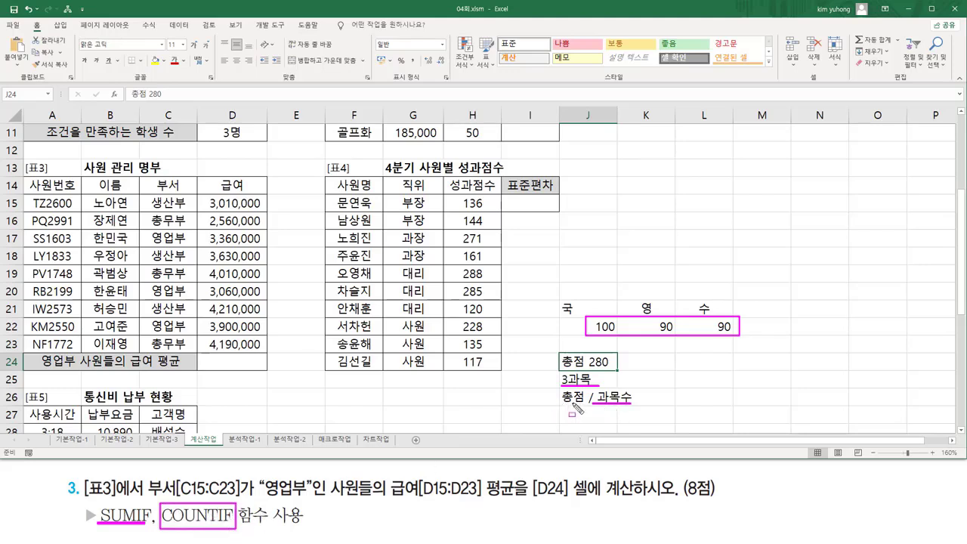
pyautogui.moveTo(547, 386); pyautogui.dragTo(653, 408)
pyautogui.moveTo(490, 470); pyautogui.dragTo(514, 511)
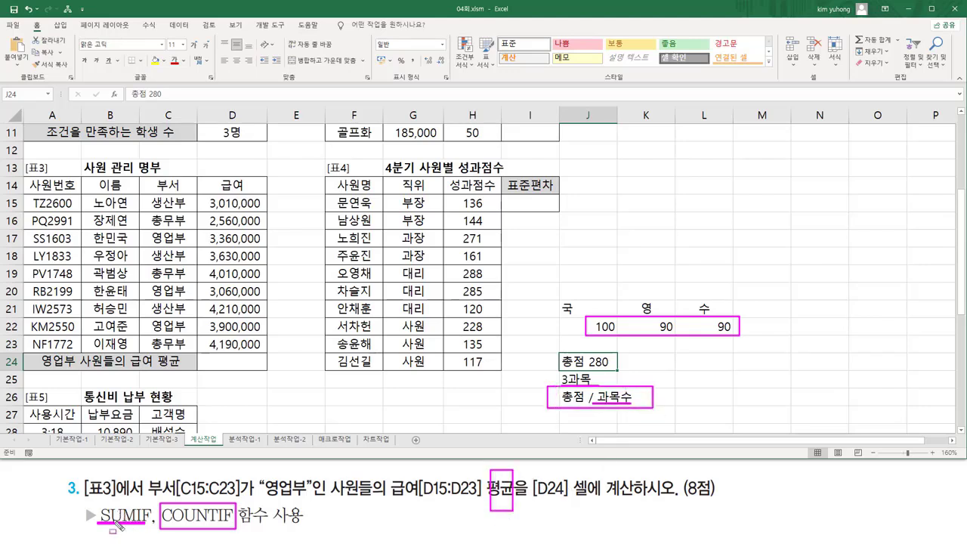
# Examine task 3's condition "영업부" and the 급여 values in D15:D23 of [표3].
pyautogui.moveTo(261, 473); pyautogui.dragTo(312, 500)
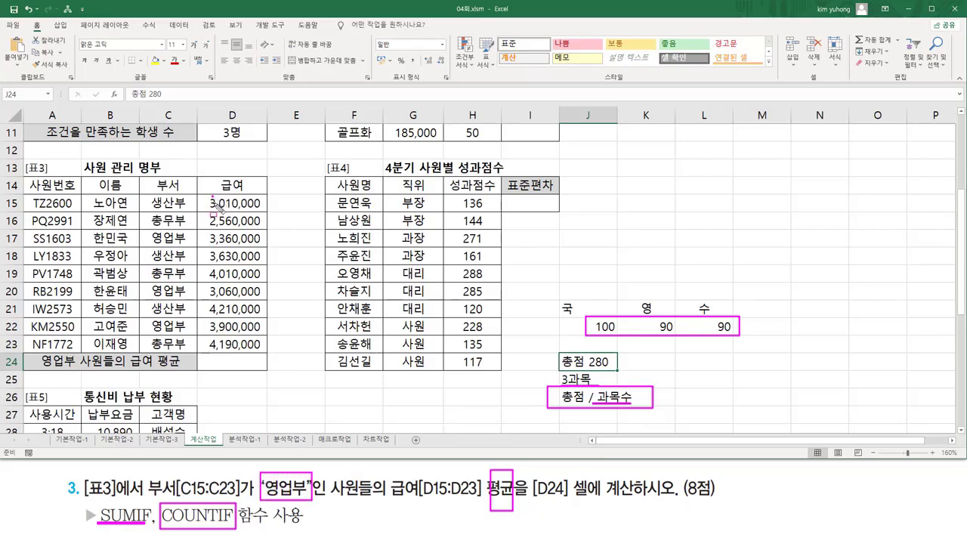
pyautogui.moveTo(211, 196)
pyautogui.mouseDown()
pyautogui.moveTo(261, 352)
pyautogui.moveTo(212, 344)
pyautogui.moveTo(212, 197)
pyautogui.mouseUp()
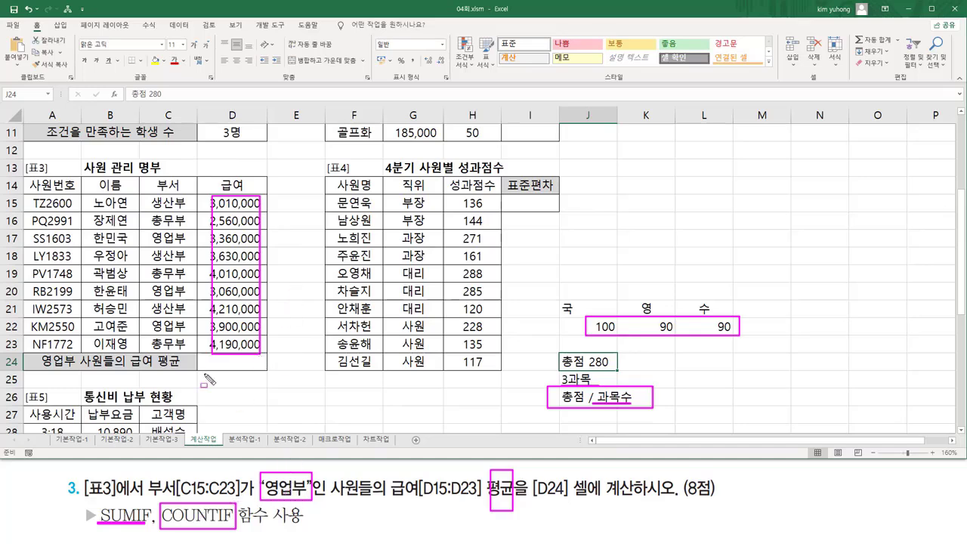
pyautogui.press('Escape')
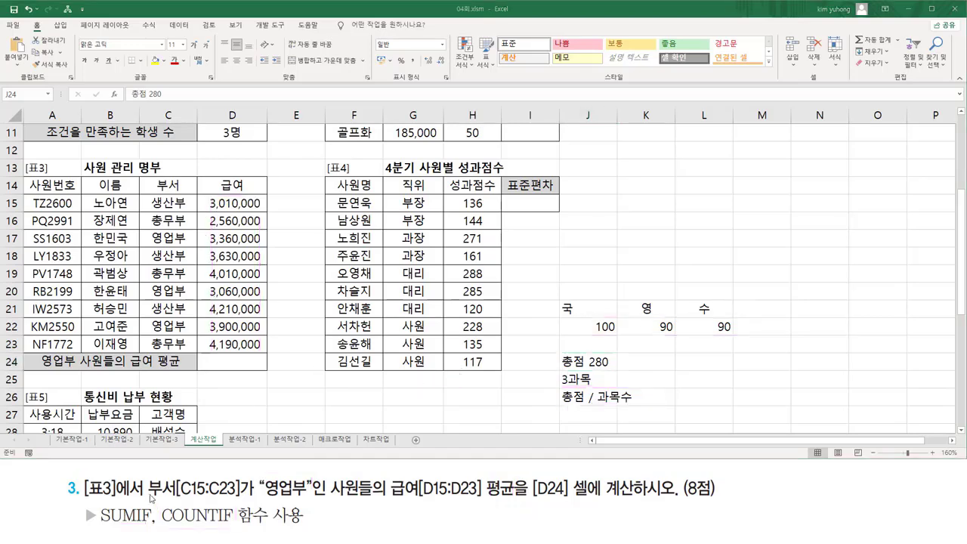
# Clear the sample subjects, scores and averaging notes from J21:L26.
pyautogui.moveTo(582, 310); pyautogui.dragTo(717, 384)
pyautogui.press('Delete')
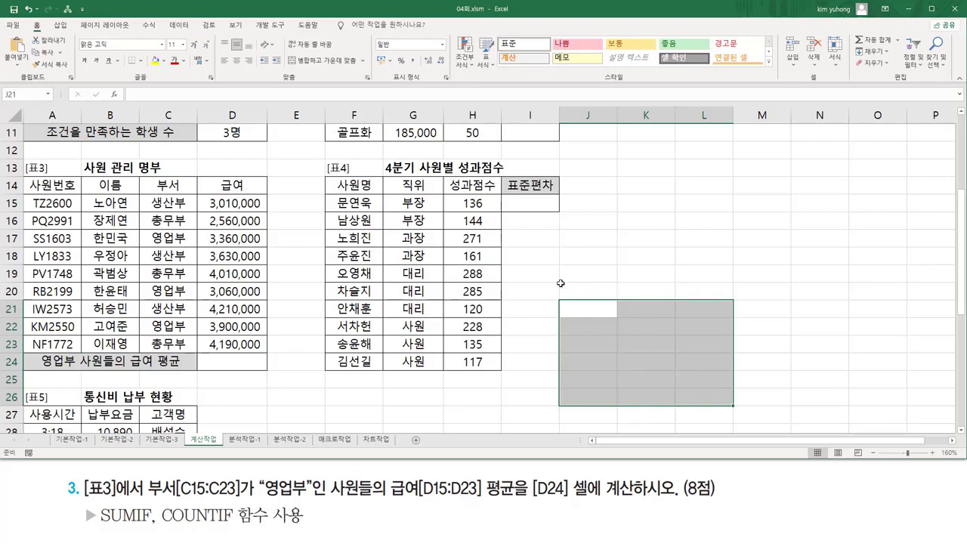
# Enter the syntax note sumif( 조건범위, "조건", 계산범위 ) as plain text in J18, beside [표4].
pyautogui.click(581, 257)
pyautogui.write('su')
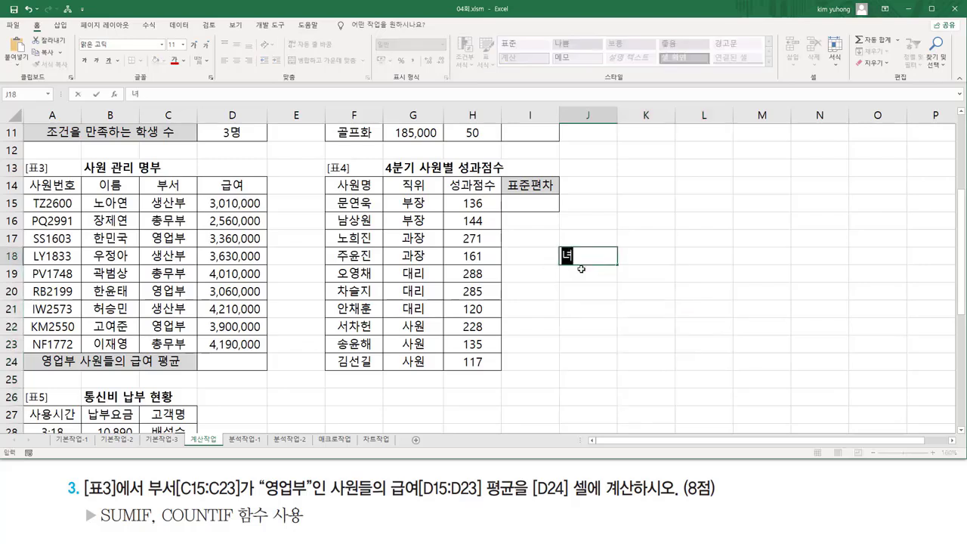
pyautogui.write('mif(')
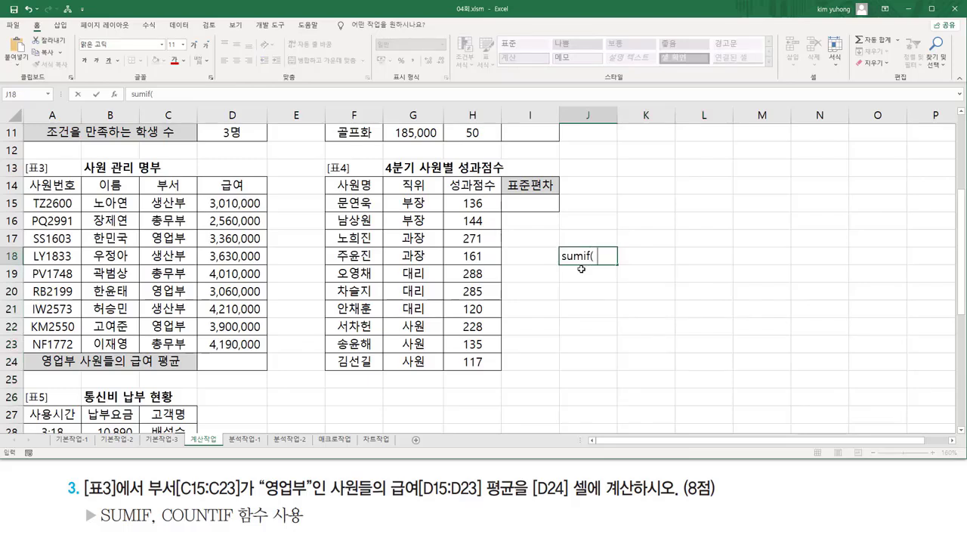
pyautogui.write(' 조건범')
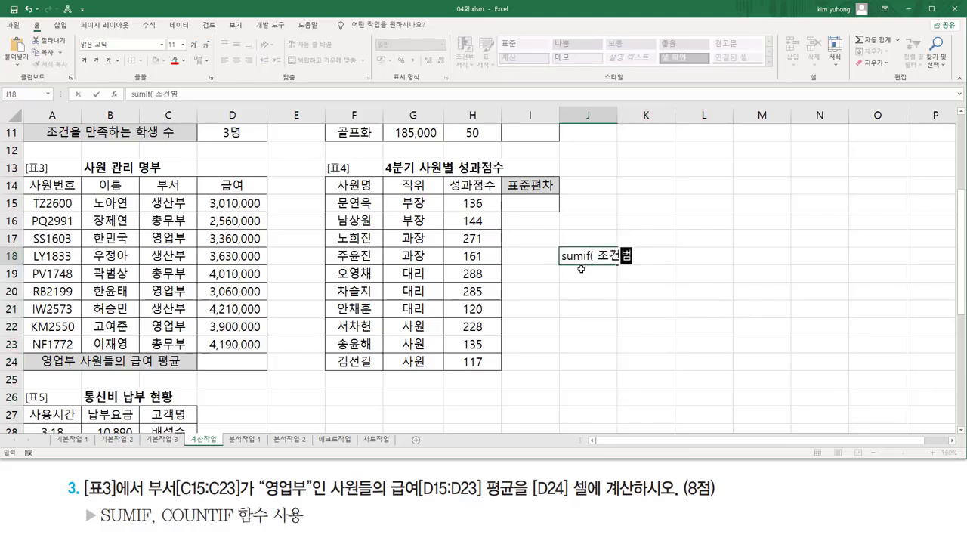
pyautogui.write('우, "조건"')
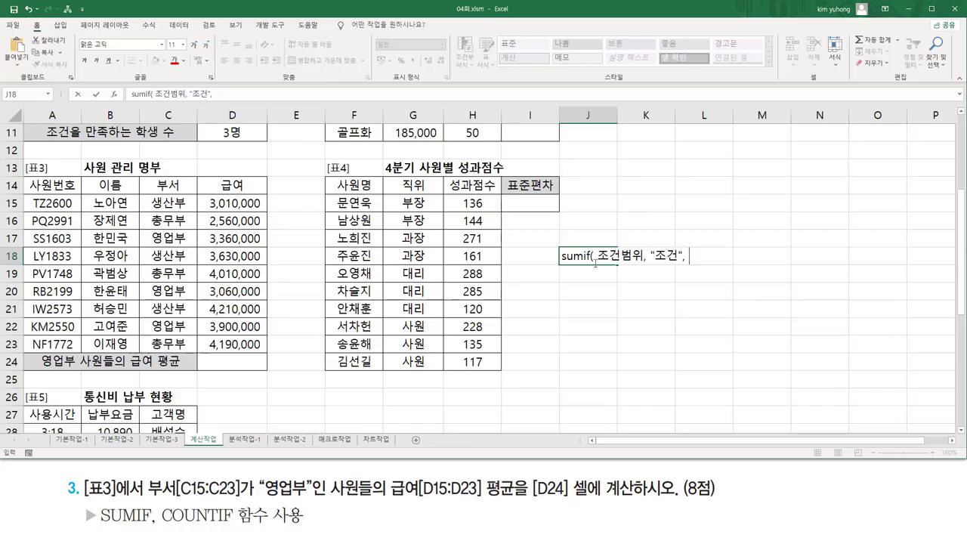
pyautogui.write(', ㄱ산범ㅇ')
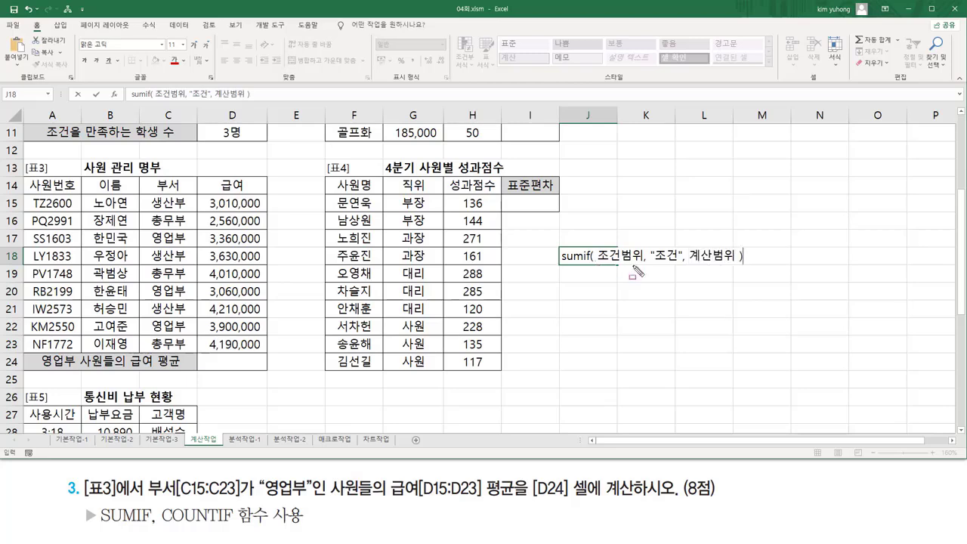
pyautogui.moveTo(601, 254); pyautogui.dragTo(679, 263)
pyautogui.moveTo(724, 241)
pyautogui.mouseDown()
pyautogui.moveTo(703, 240)
pyautogui.moveTo(690, 271)
pyautogui.moveTo(728, 240)
pyautogui.mouseUp()
pyautogui.moveTo(563, 266); pyautogui.dragTo(582, 266)
pyautogui.press('Escape')
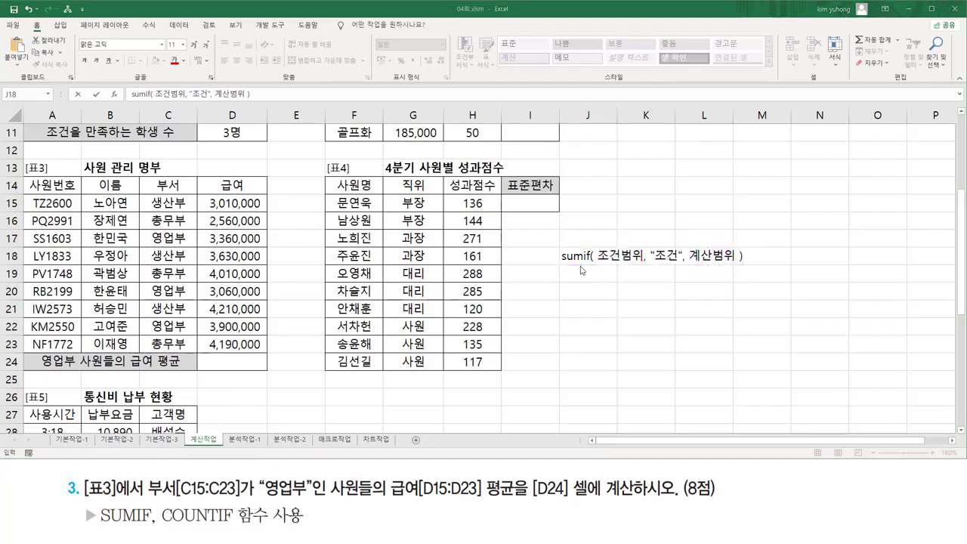
pyautogui.click(581, 269)
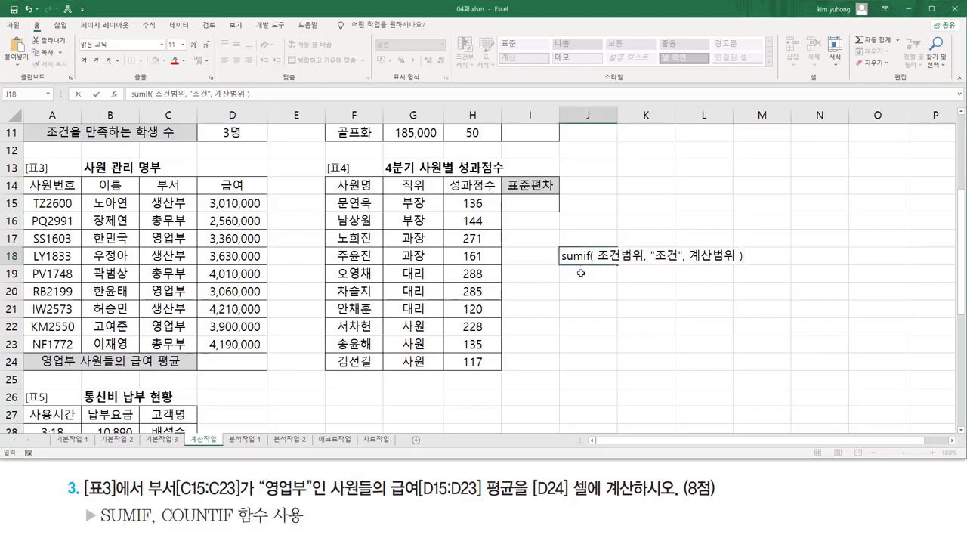
pyautogui.press('Return')
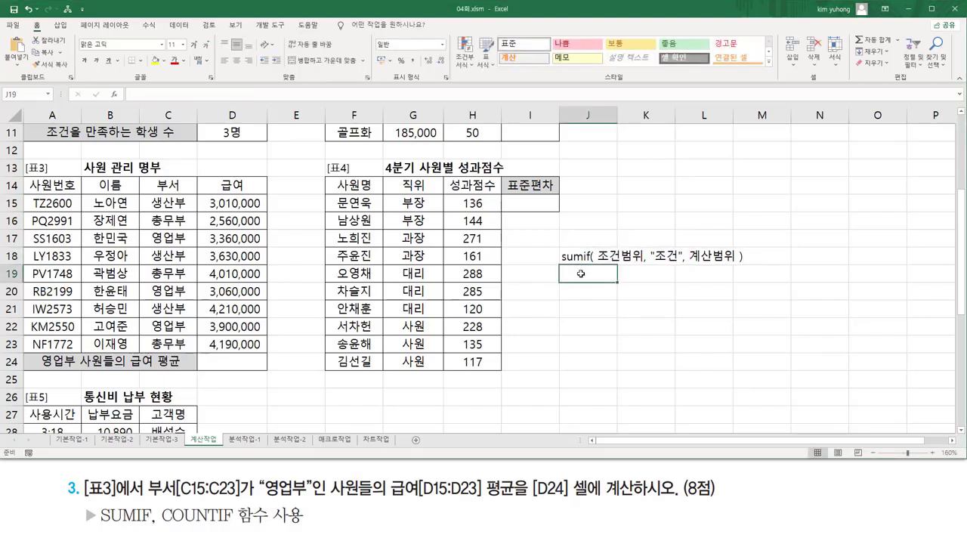
# Write the syntax note countif( 조건범위, "조건" in J19, directly below the sumif note.
pyautogui.write('채ㅕ')
pyautogui.press('BackSpace')
pyautogui.press('BackSpace')
pyautogui.press('Hangul')
pyautogui.write('cou')
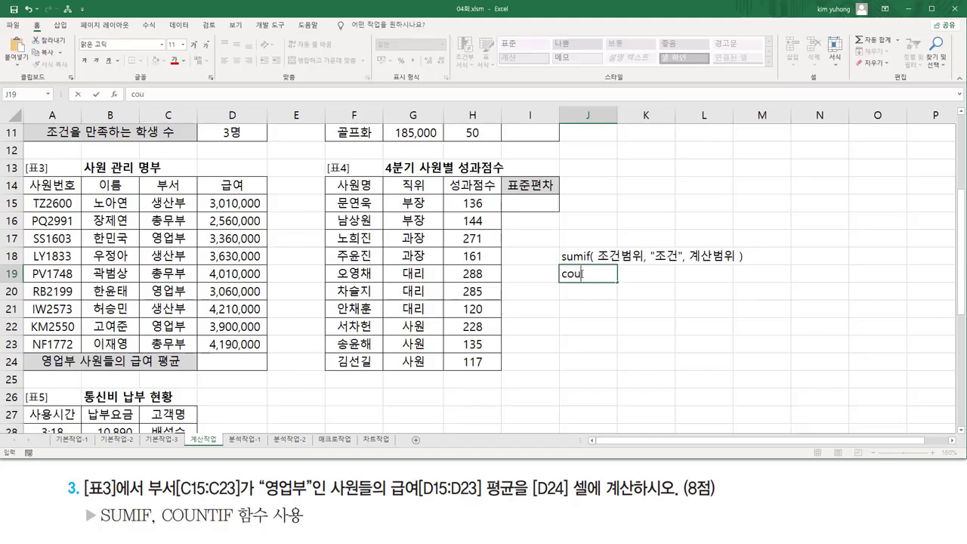
pyautogui.write('nt')
pyautogui.write('if( 조건범위,')
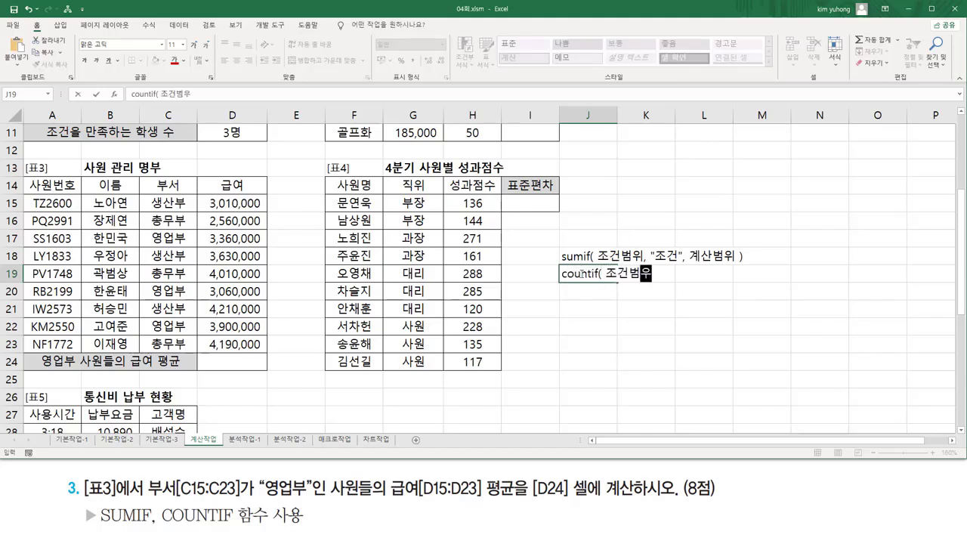
pyautogui.write(' "조건"')
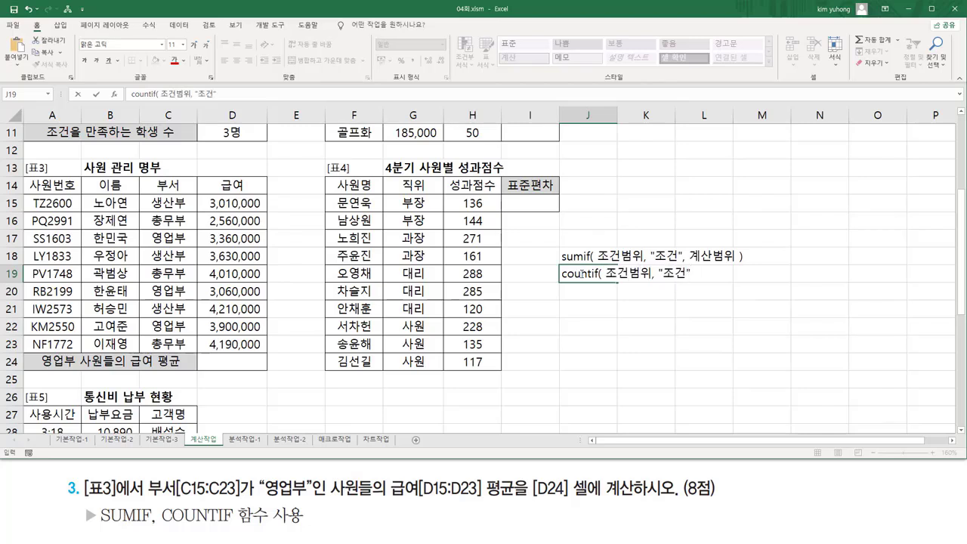
# Complete the COUNTIF syntax note in J19 so that it reads countif( 조건범위, "조건" ).
pyautogui.write(' )')
pyautogui.press('Return')
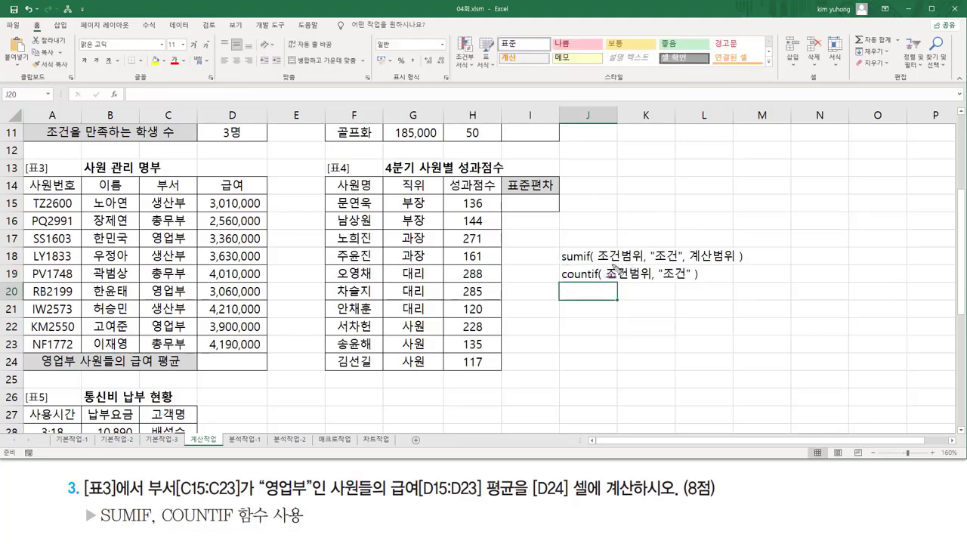
# Compare the arguments in the SUMIF and COUNTIF syntax notes and mark the 부서 range and "영업부" condition in task 3.
pyautogui.moveTo(599, 262); pyautogui.dragTo(679, 262)
pyautogui.moveTo(606, 282); pyautogui.dragTo(685, 280)
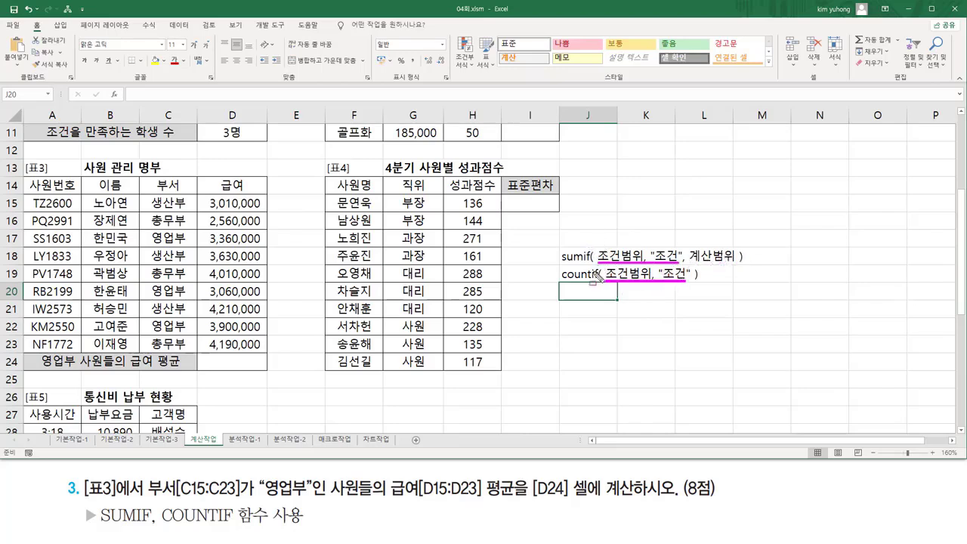
pyautogui.moveTo(561, 254)
pyautogui.mouseDown()
pyautogui.moveTo(584, 258)
pyautogui.moveTo(582, 246)
pyautogui.mouseUp()
pyautogui.moveTo(689, 263)
pyautogui.mouseDown()
pyautogui.moveTo(697, 241)
pyautogui.moveTo(733, 265)
pyautogui.moveTo(738, 240)
pyautogui.mouseUp()
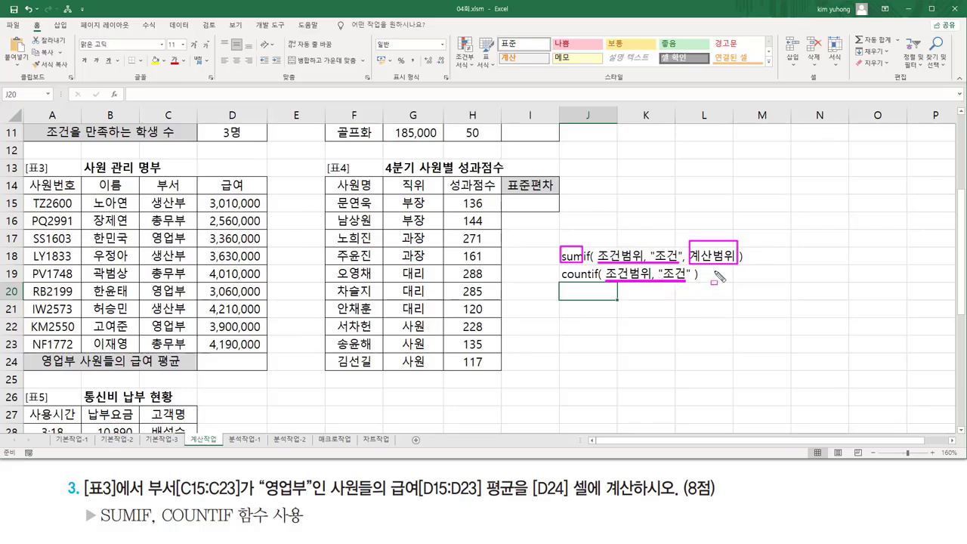
pyautogui.moveTo(603, 233); pyautogui.dragTo(684, 299)
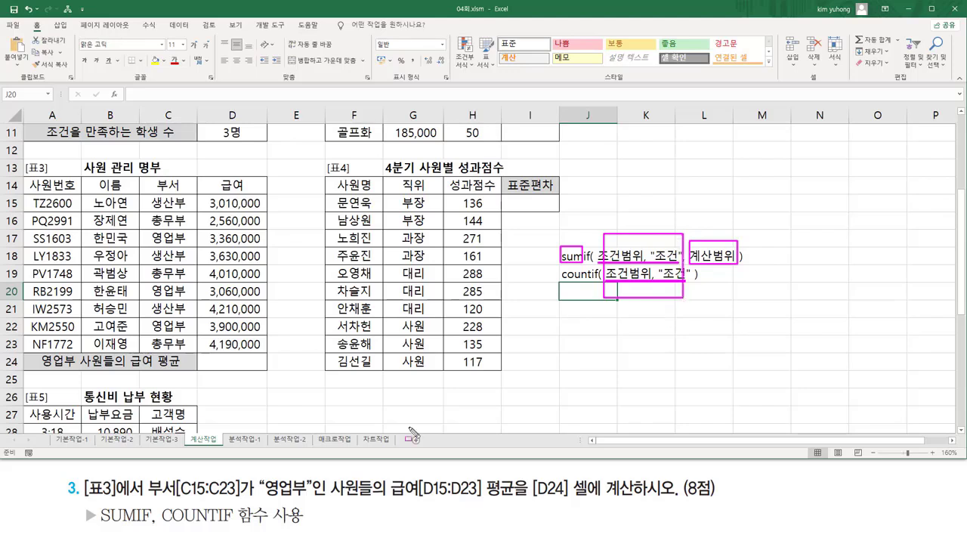
pyautogui.moveTo(148, 496); pyautogui.dragTo(183, 498)
pyautogui.moveTo(266, 474); pyautogui.dragTo(306, 499)
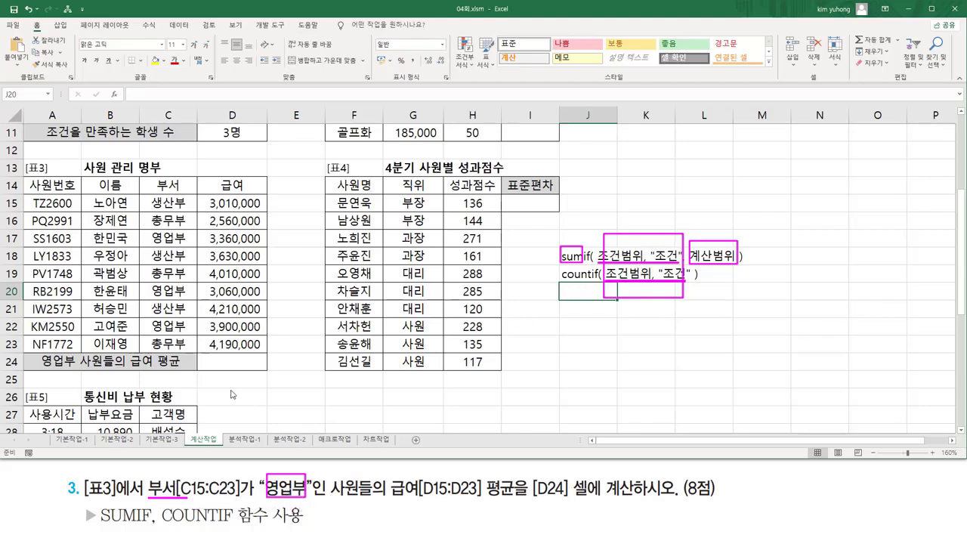
pyautogui.press('Escape')
# Enter =SUMIF(C15:C23, "영업부", D15:D23) in D24 to total the 급여 of the 영업부 employees.
pyautogui.click(240, 365)
pyautogui.write('=')
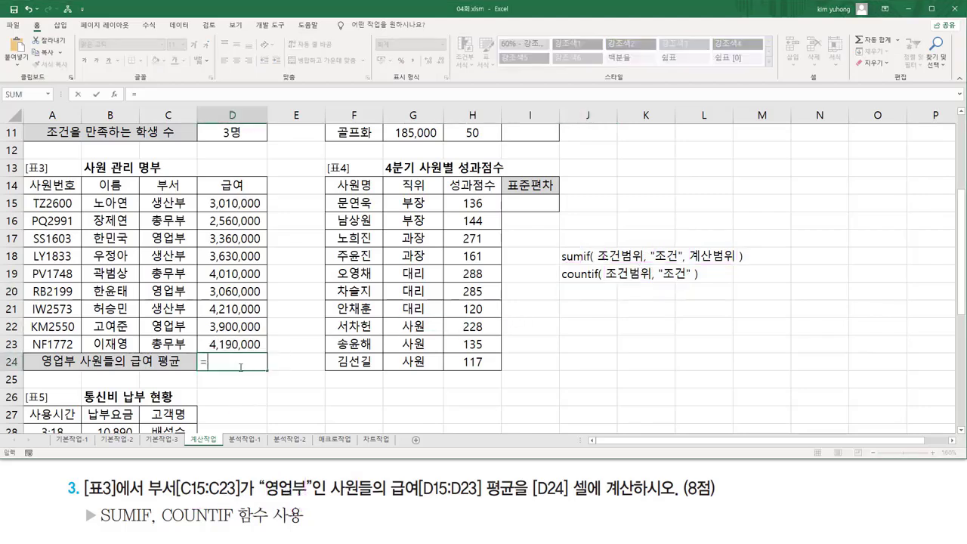
pyautogui.write('녀ㅡㅑㄹ')
pyautogui.write('(')
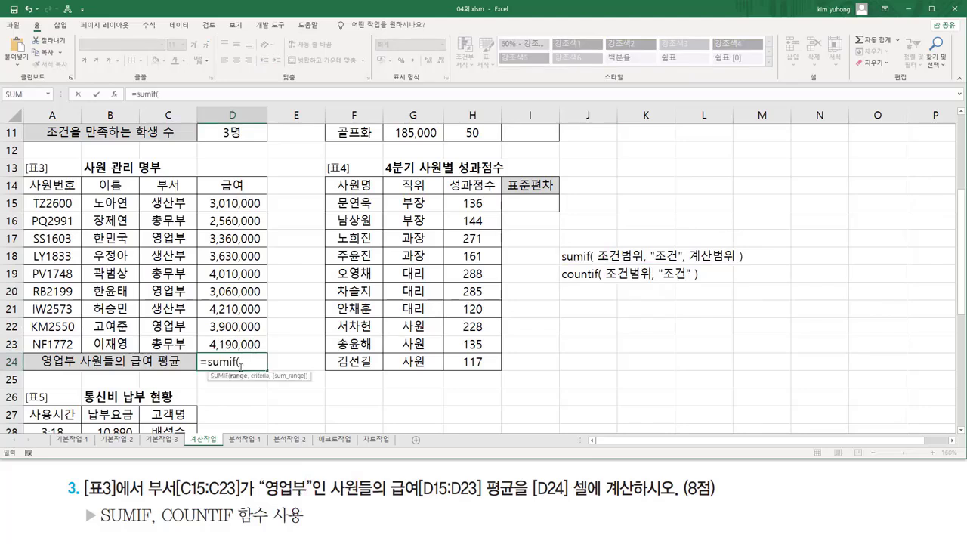
pyautogui.moveTo(165, 203); pyautogui.dragTo(168, 340)
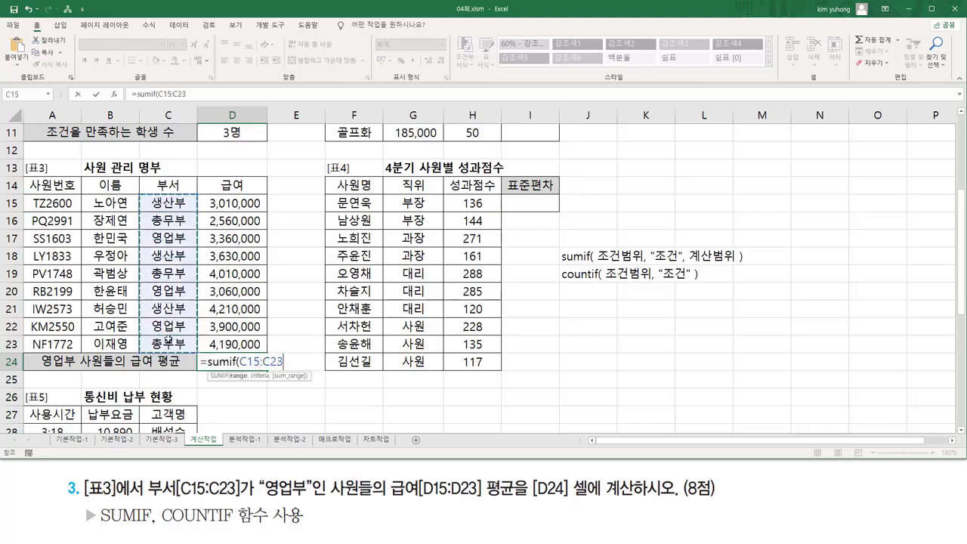
pyautogui.write(', "')
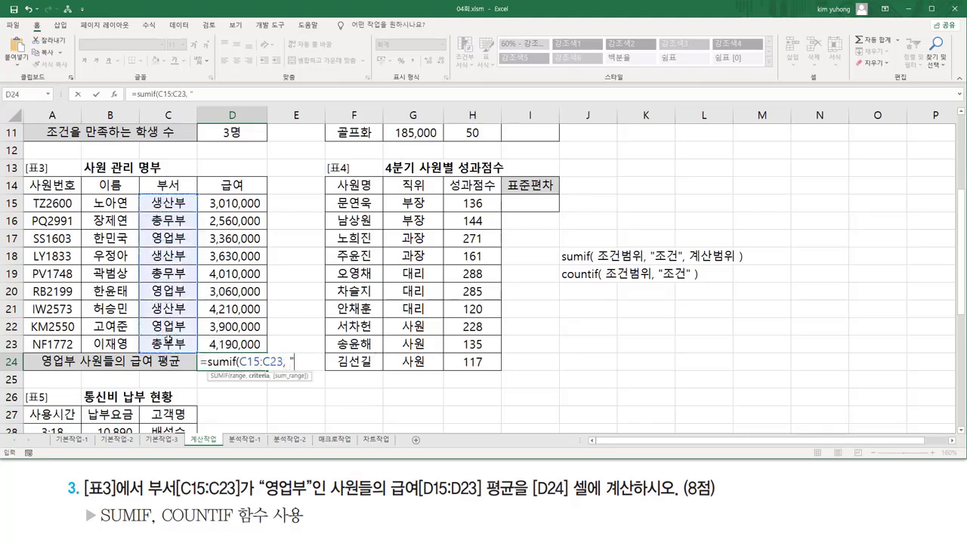
pyautogui.write('영업부')
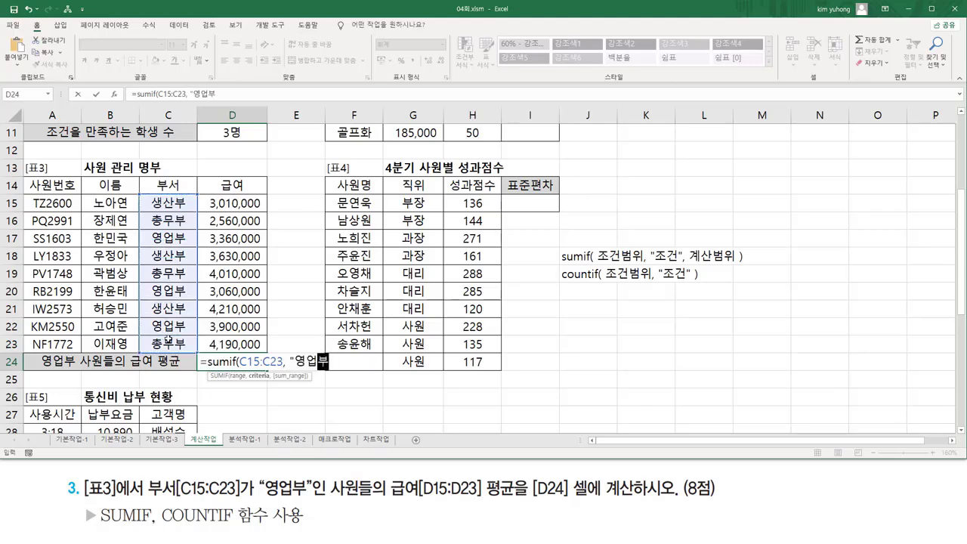
pyautogui.write('",')
pyautogui.moveTo(227, 203); pyautogui.dragTo(243, 335)
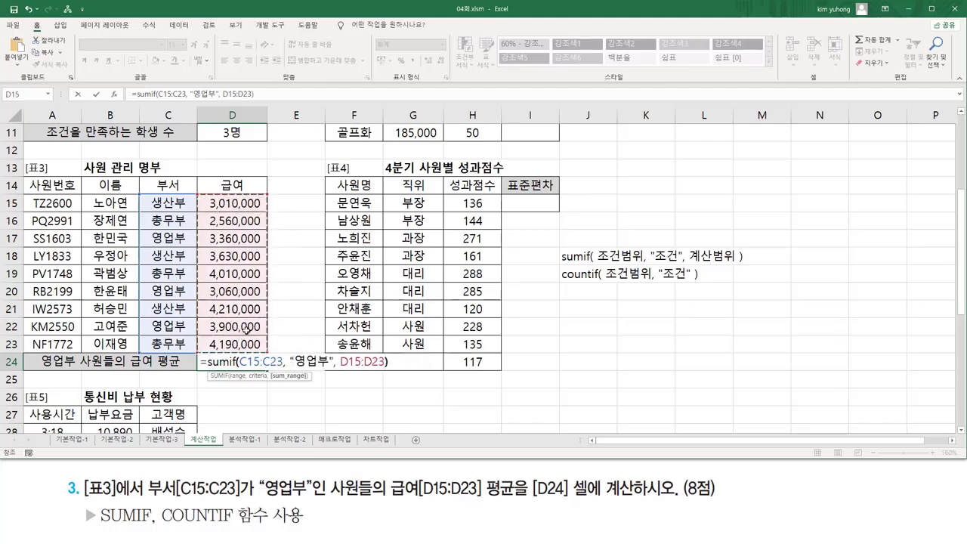
pyautogui.write(')')
pyautogui.press('Return')
# Extend the D24 formula by dividing the SUMIF result by COUNTIF(C15:C23, "영업부").
pyautogui.click(247, 363)
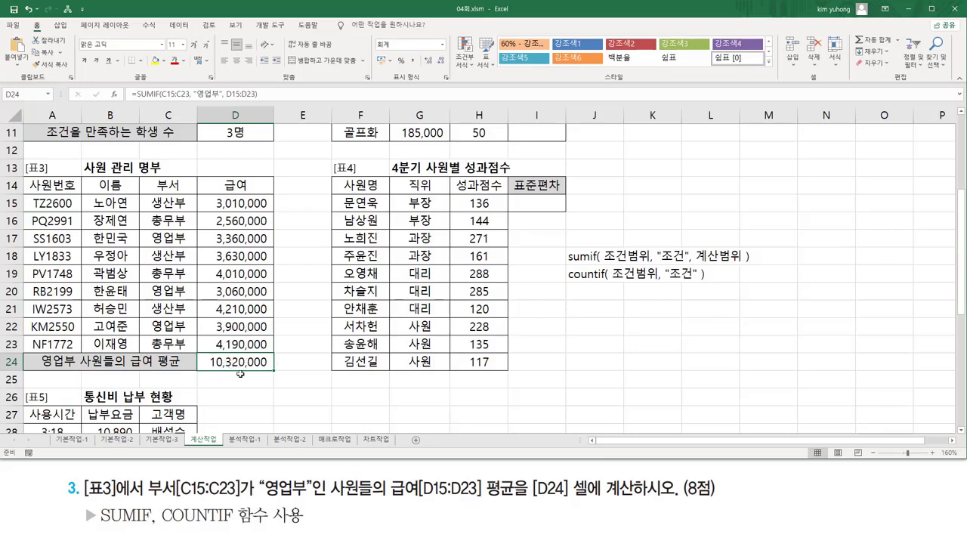
pyautogui.doubleClick(240, 368)
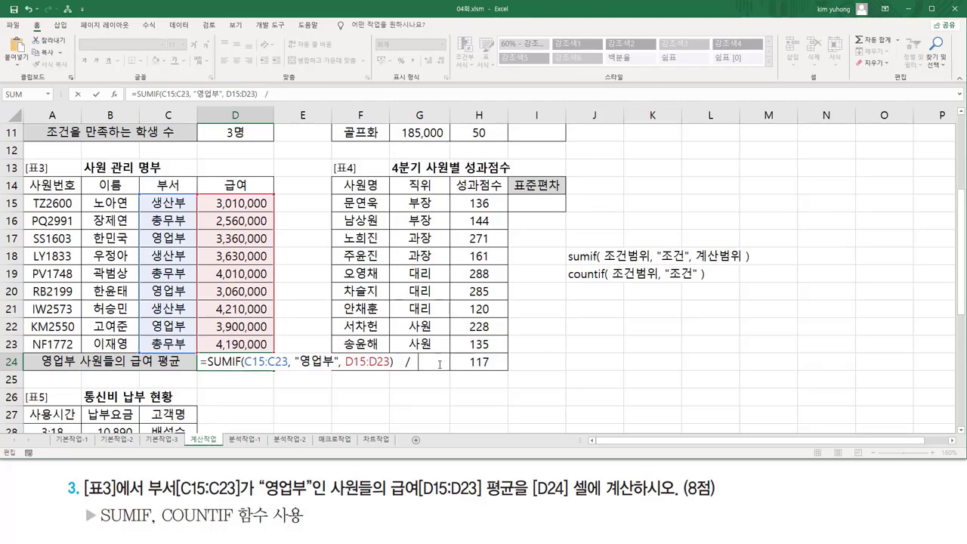
pyautogui.write('채ㅕ')
pyautogui.press('Hangul')
pyautogui.press('BackSpace')
pyautogui.press('BackSpace')
pyautogui.write('cou')
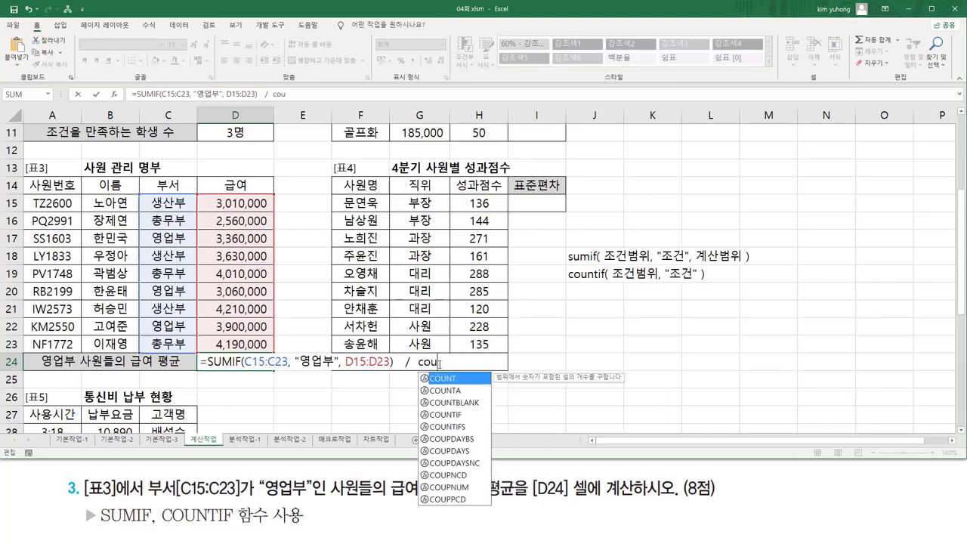
pyautogui.write('ntif(')
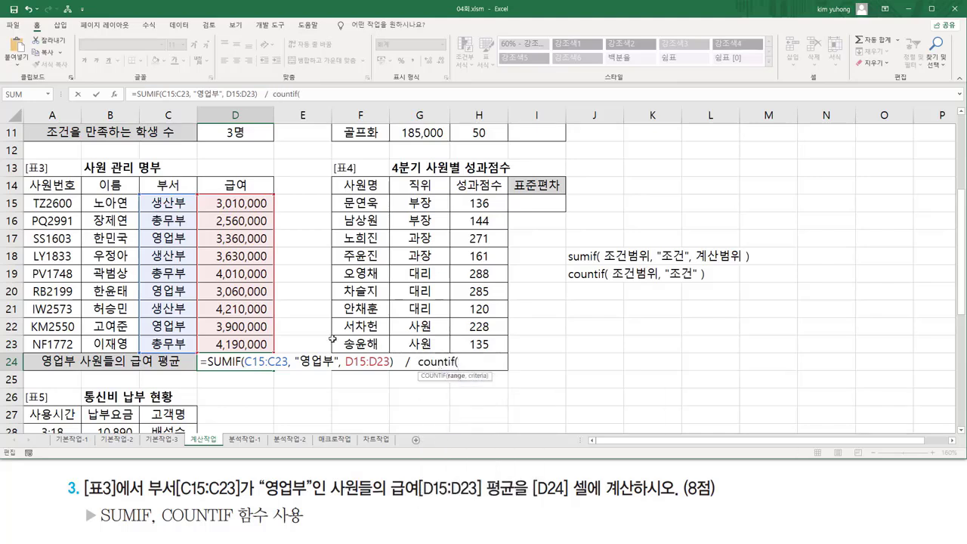
pyautogui.moveTo(164, 203); pyautogui.dragTo(168, 341)
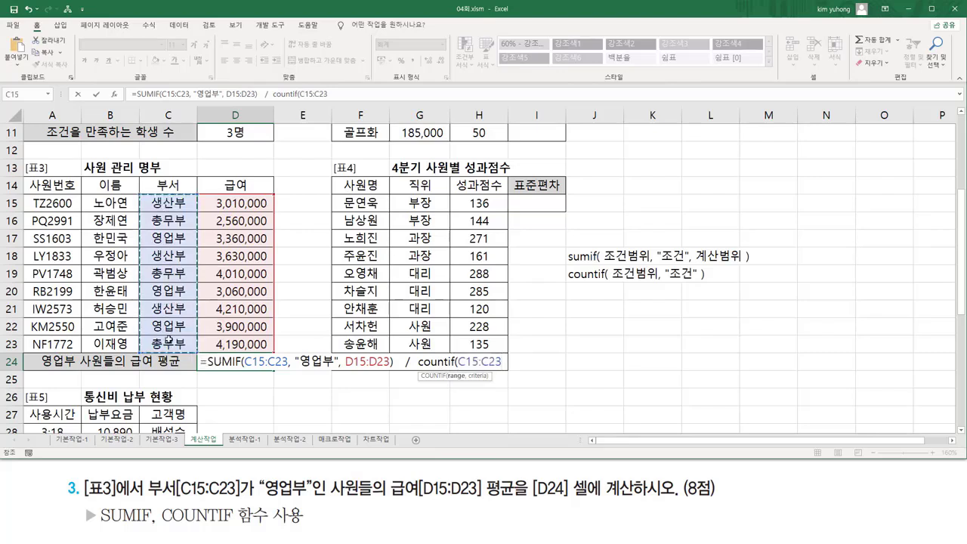
pyautogui.write(', "')
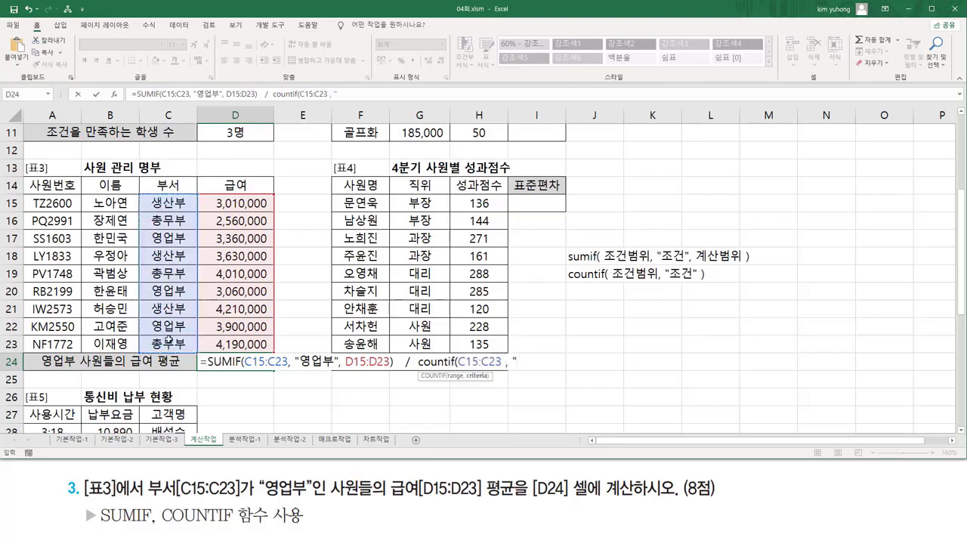
pyautogui.write('영업부')
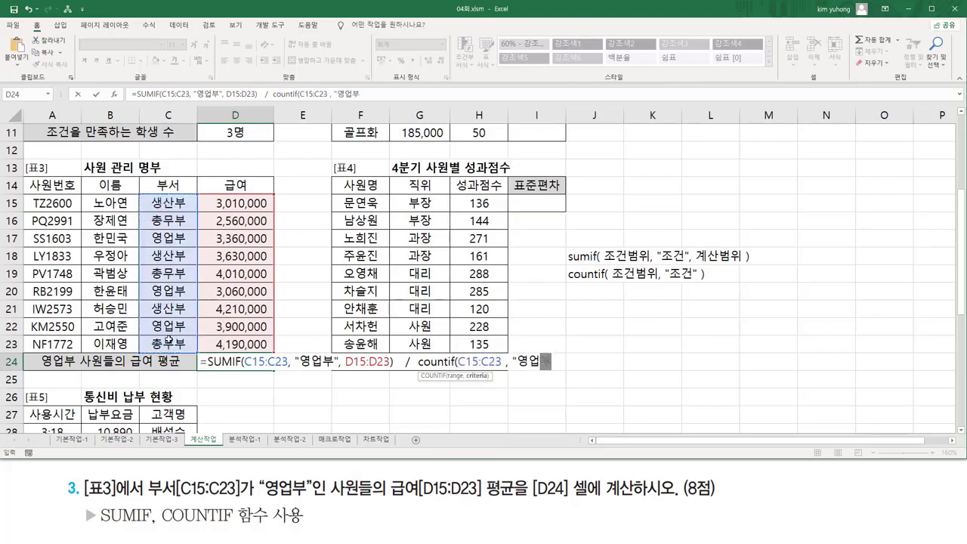
pyautogui.write('")')
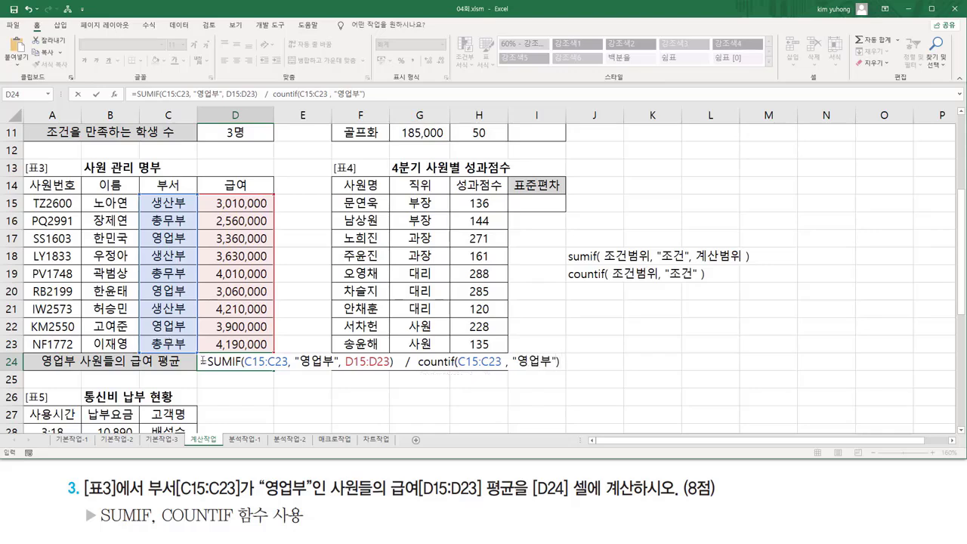
# Mark the COUNTIF function and its arguments in the D24 formula on screen, and commit the averaging formula.
pyautogui.hotkey('ctrl', 'alt', 'd')
pyautogui.moveTo(459, 369); pyautogui.dragTo(558, 372)
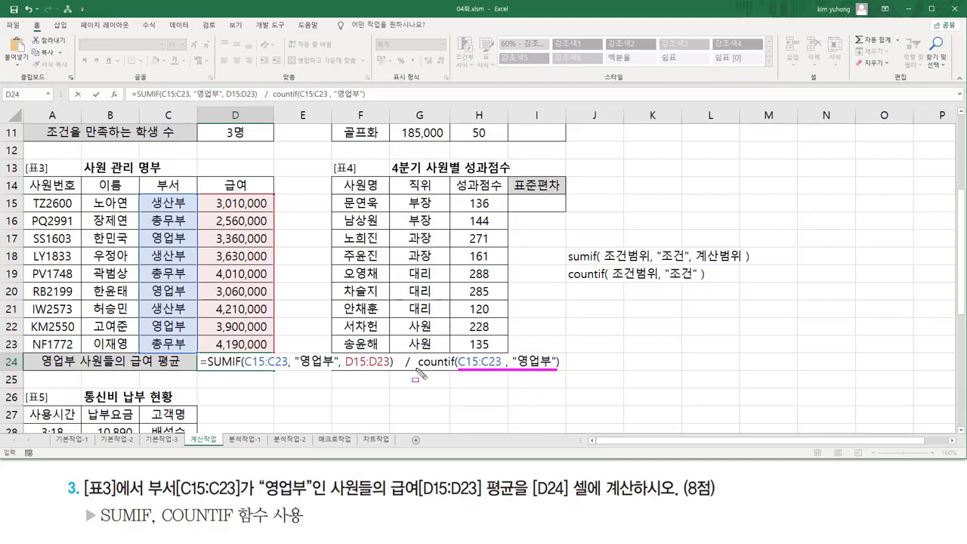
pyautogui.moveTo(418, 370); pyautogui.dragTo(447, 371)
pyautogui.press('Escape')
pyautogui.click(253, 363)
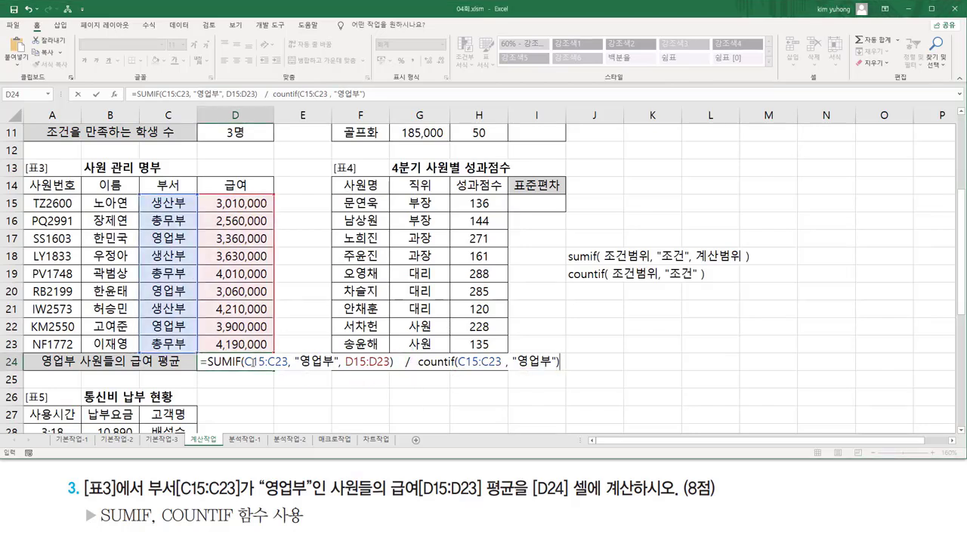
pyautogui.press('Return')
pyautogui.click(252, 362)
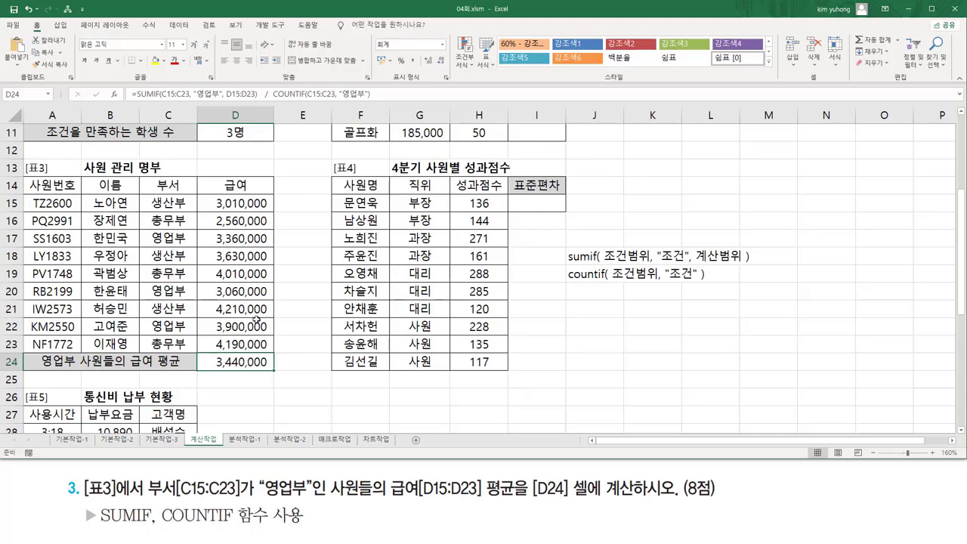
# Review the completed D24 formula and mark its SUMIF and COUNTIF parts in the red note in row 46.
pyautogui.click(392, 94)
pyautogui.press('Escape')
pyautogui.scroll(-7, 165, 340)
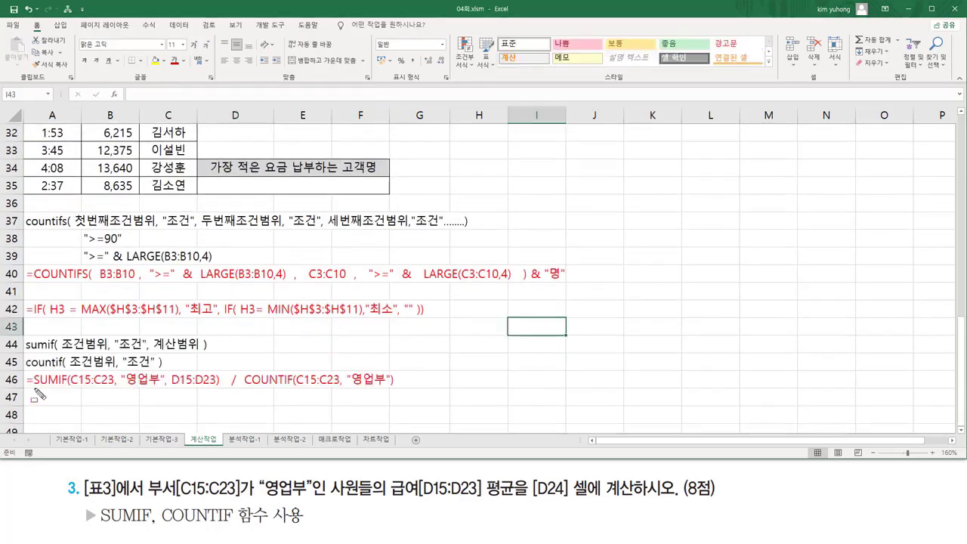
pyautogui.moveTo(33, 386)
pyautogui.mouseDown()
pyautogui.moveTo(216, 389)
pyautogui.moveTo(222, 374)
pyautogui.mouseUp()
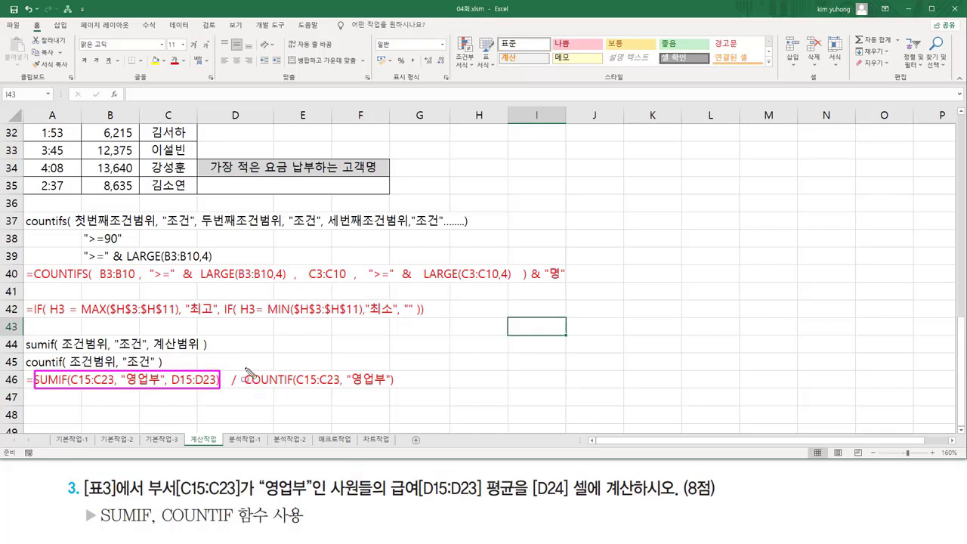
pyautogui.moveTo(225, 387); pyautogui.dragTo(397, 393)
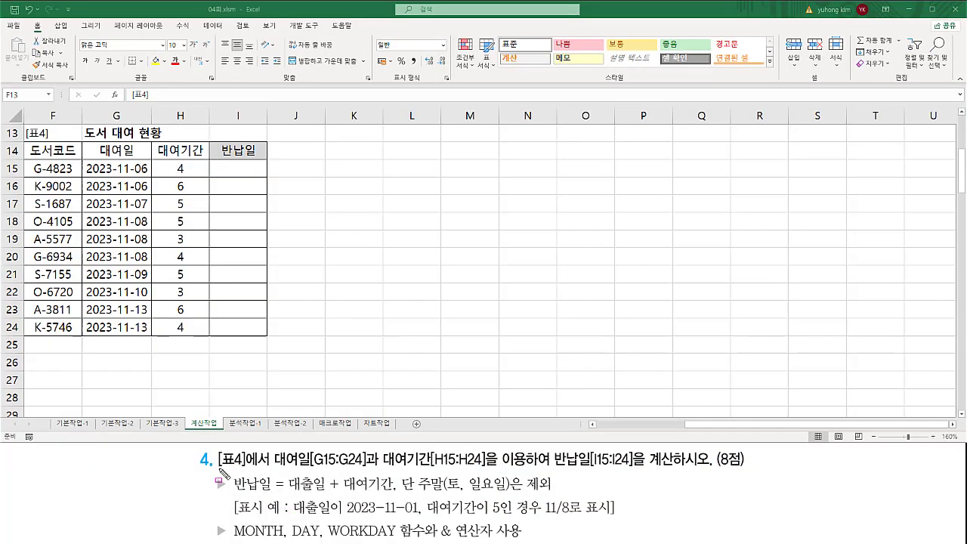
# Examine task 4 and mark table [표4] with its 대여일 [G15:G24], 대여기간 [H15:H24] and 반납일 [I15:I24] ranges.
pyautogui.moveTo(219, 478); pyautogui.dragTo(270, 477)
pyautogui.moveTo(24, 126)
pyautogui.mouseDown()
pyautogui.moveTo(43, 167)
pyautogui.moveTo(242, 293)
pyautogui.moveTo(268, 339)
pyautogui.mouseUp()
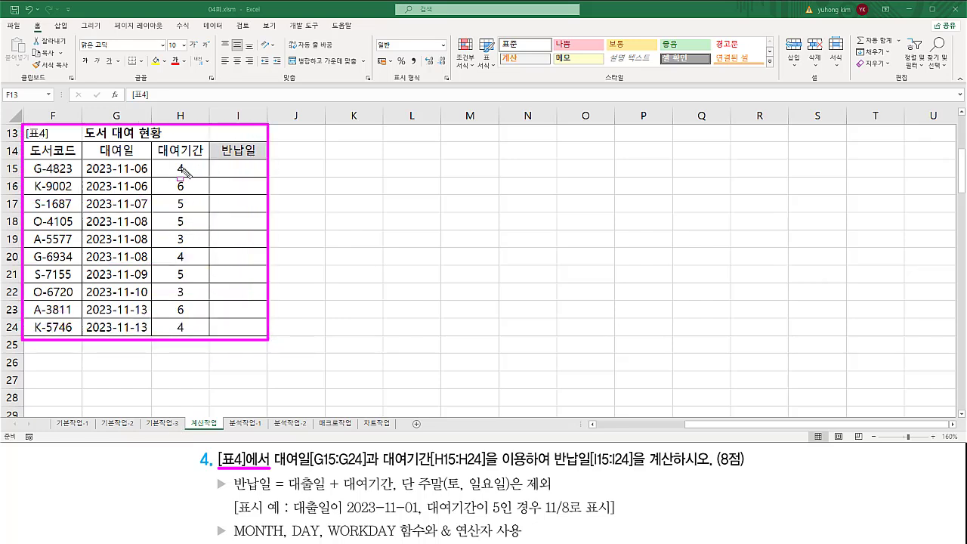
pyautogui.press('Escape')
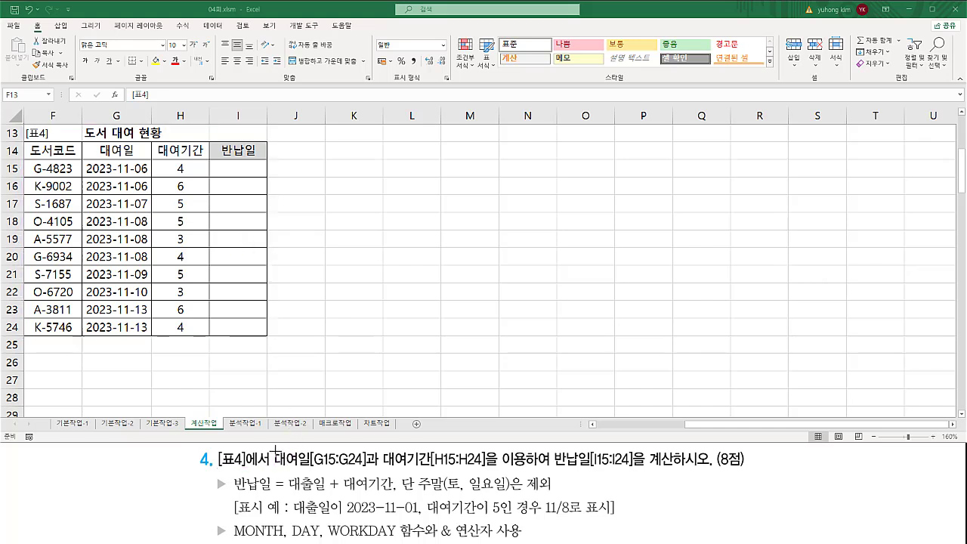
pyautogui.moveTo(273, 451); pyautogui.dragTo(368, 476)
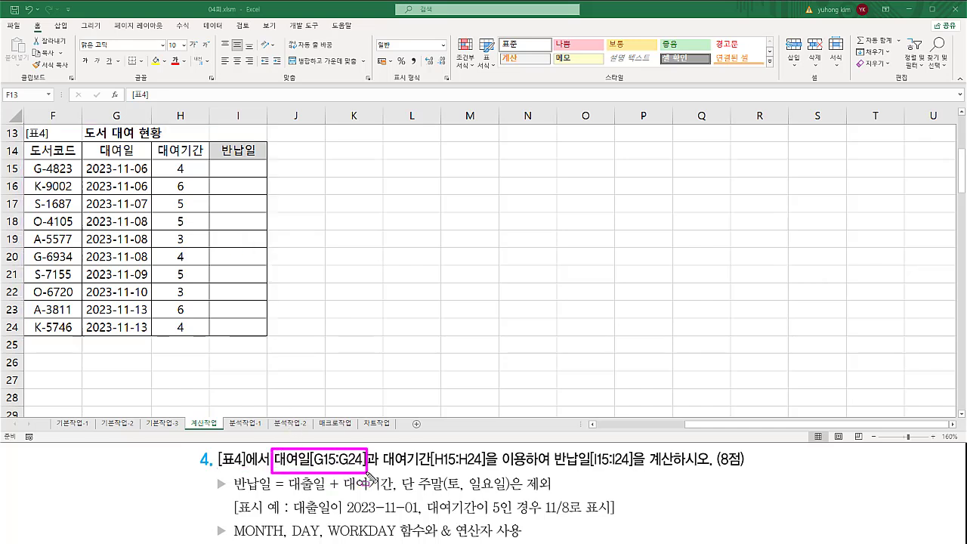
pyautogui.moveTo(90, 142); pyautogui.dragTo(146, 161)
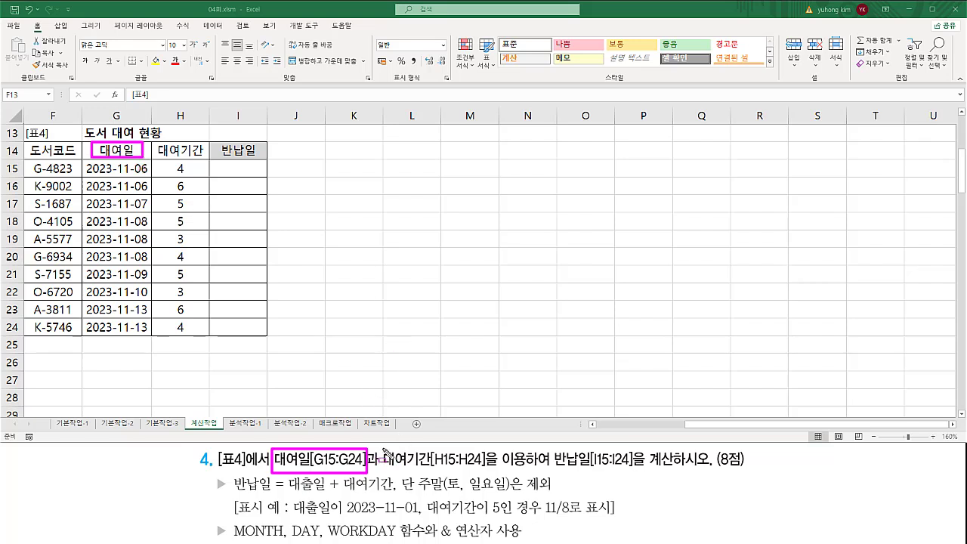
pyautogui.moveTo(380, 447)
pyautogui.mouseDown()
pyautogui.moveTo(408, 472)
pyautogui.moveTo(491, 473)
pyautogui.mouseUp()
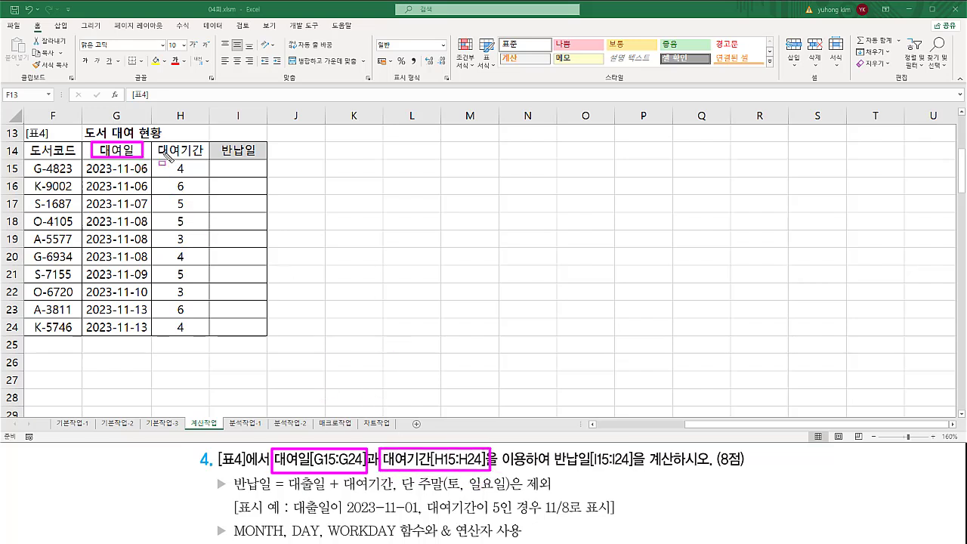
pyautogui.moveTo(158, 143); pyautogui.dragTo(207, 160)
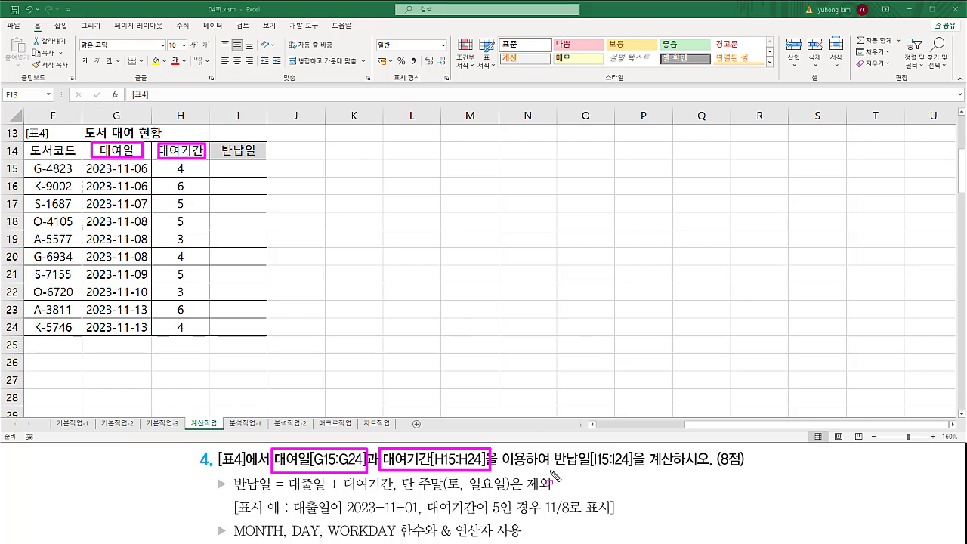
pyautogui.moveTo(550, 471); pyautogui.dragTo(680, 471)
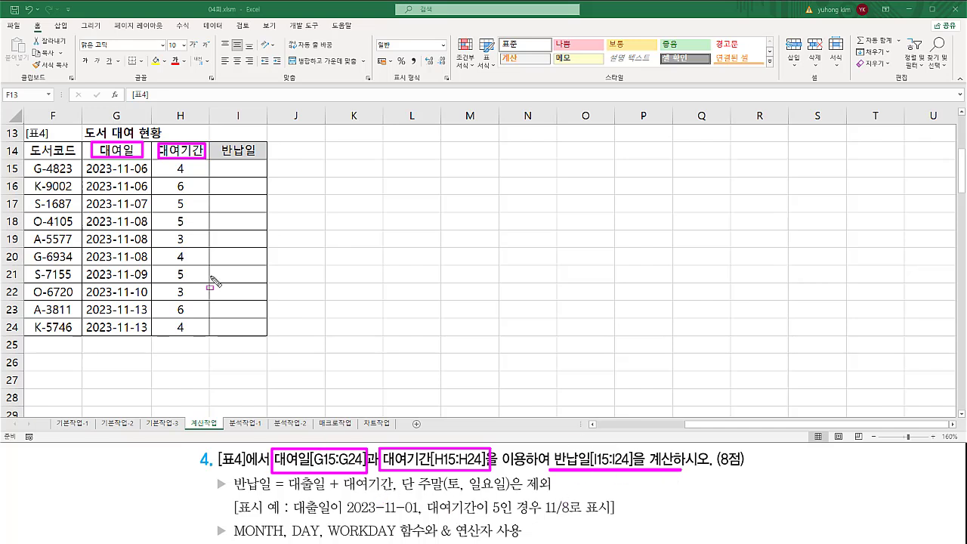
pyautogui.press('e')
# Examine task 4's return-date rule, marking the weekend exclusion and the display example for 2023-11-01 with a 5-day rental.
pyautogui.moveTo(232, 469)
pyautogui.mouseDown()
pyautogui.moveTo(264, 497)
pyautogui.moveTo(393, 496)
pyautogui.mouseUp()
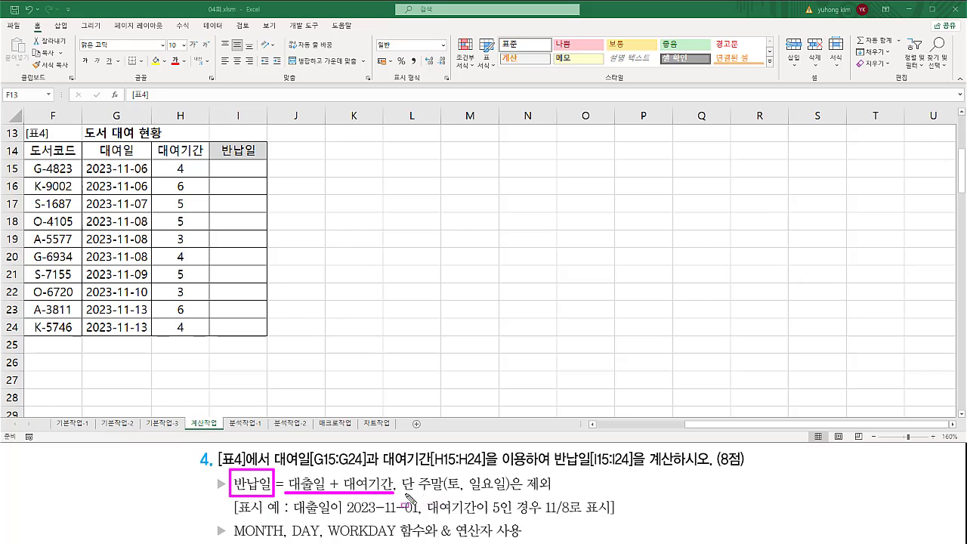
pyautogui.moveTo(406, 498)
pyautogui.mouseDown()
pyautogui.moveTo(567, 505)
pyautogui.moveTo(557, 477)
pyautogui.mouseUp()
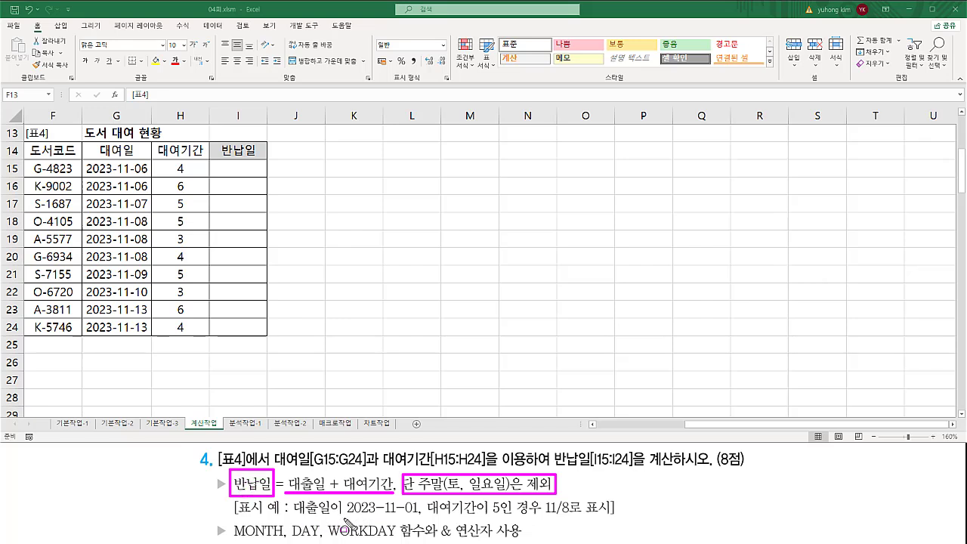
pyautogui.moveTo(346, 519); pyautogui.dragTo(573, 520)
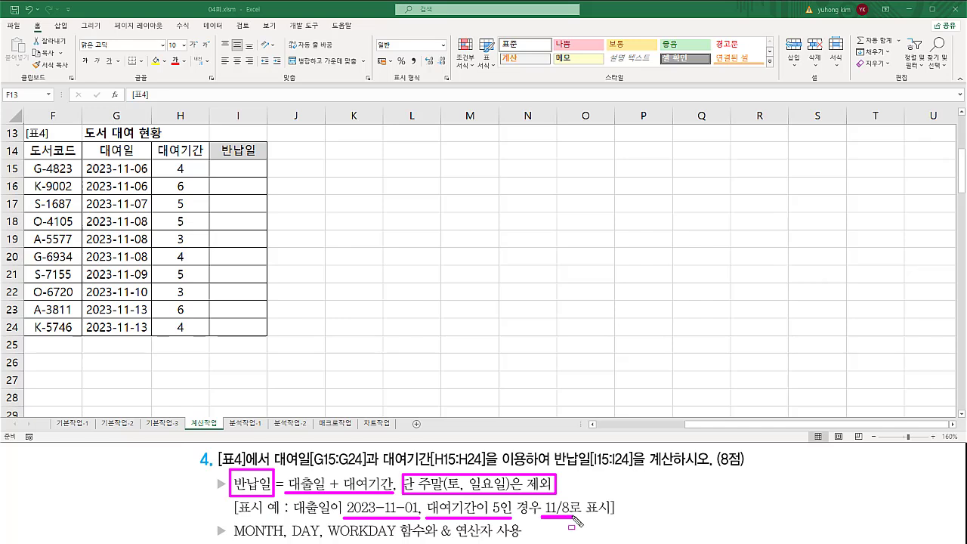
# Mark task 4's example lending date 2023-11-01 and its 5-day rental period, and box November 1 on the calendar.
pyautogui.moveTo(573, 519)
pyautogui.mouseDown()
pyautogui.moveTo(542, 505)
pyautogui.moveTo(575, 500)
pyautogui.mouseUp()
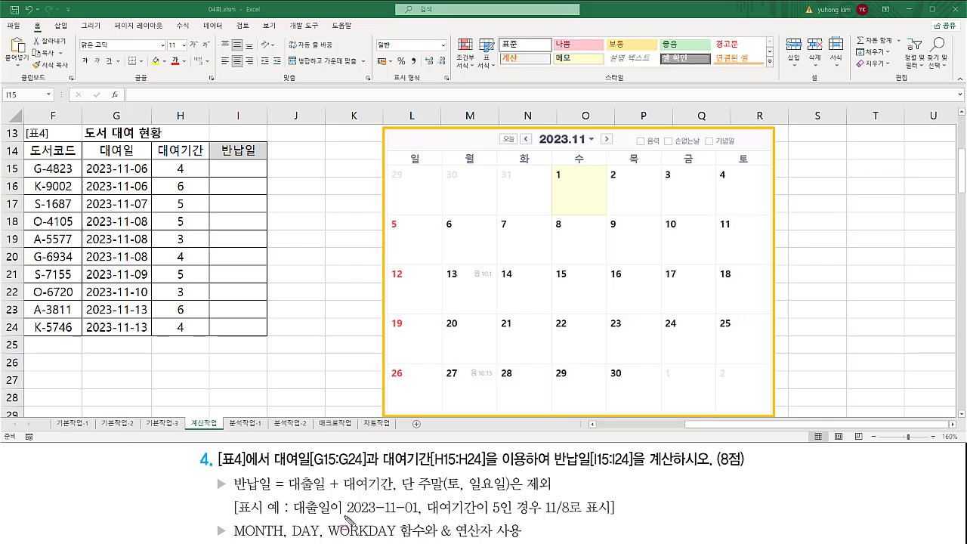
pyautogui.moveTo(346, 517); pyautogui.dragTo(417, 515)
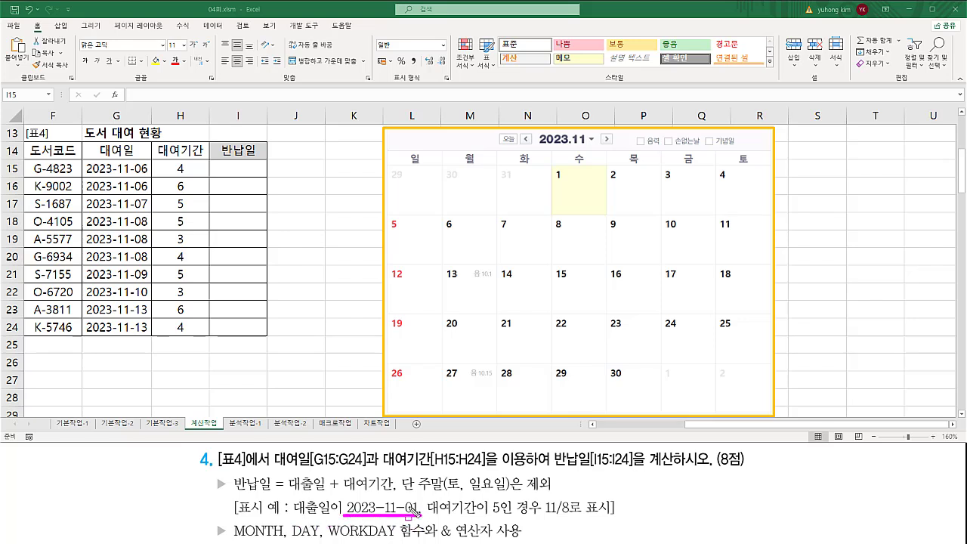
pyautogui.moveTo(556, 172); pyautogui.dragTo(572, 189)
pyautogui.moveTo(426, 517); pyautogui.dragTo(514, 517)
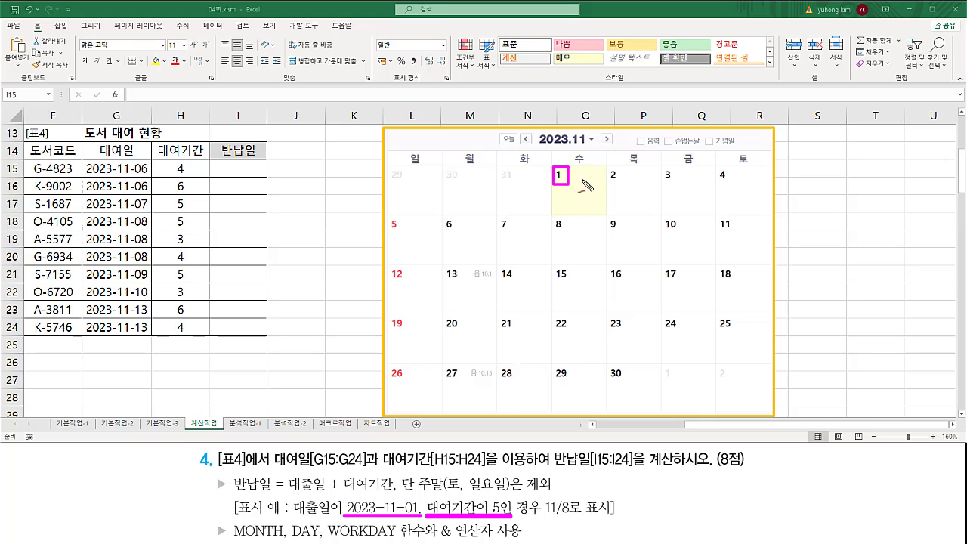
# Number five working days on the calendar from November 1, crossing out the weekend days 4 and 5, and mark November 8.
pyautogui.moveTo(582, 180)
pyautogui.mouseDown()
pyautogui.moveTo(582, 199)
pyautogui.moveTo(637, 196)
pyautogui.moveTo(628, 204)
pyautogui.moveTo(682, 192)
pyautogui.moveTo(682, 201)
pyautogui.mouseUp()
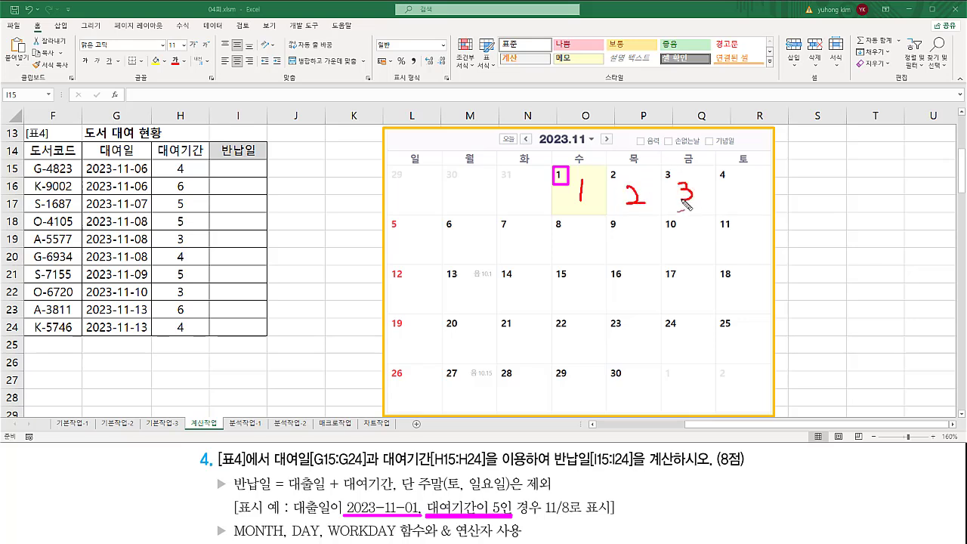
pyautogui.moveTo(751, 170)
pyautogui.mouseDown()
pyautogui.moveTo(735, 202)
pyautogui.moveTo(755, 201)
pyautogui.mouseUp()
pyautogui.moveTo(422, 226); pyautogui.dragTo(387, 259)
pyautogui.moveTo(391, 225); pyautogui.dragTo(433, 252)
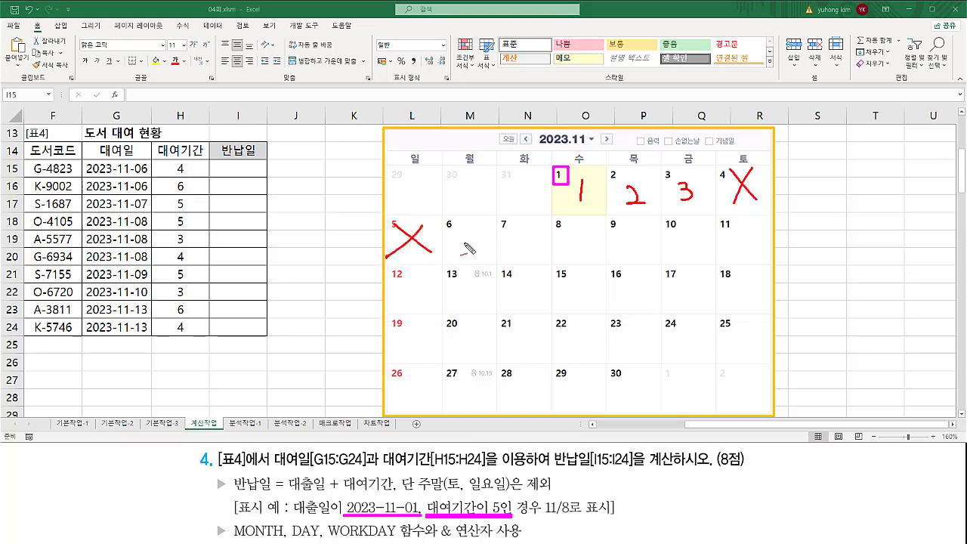
pyautogui.moveTo(469, 251)
pyautogui.mouseDown()
pyautogui.moveTo(485, 246)
pyautogui.moveTo(472, 263)
pyautogui.mouseUp()
pyautogui.moveTo(512, 238)
pyautogui.mouseDown()
pyautogui.moveTo(528, 254)
pyautogui.moveTo(507, 255)
pyautogui.moveTo(528, 234)
pyautogui.moveTo(526, 261)
pyautogui.mouseUp()
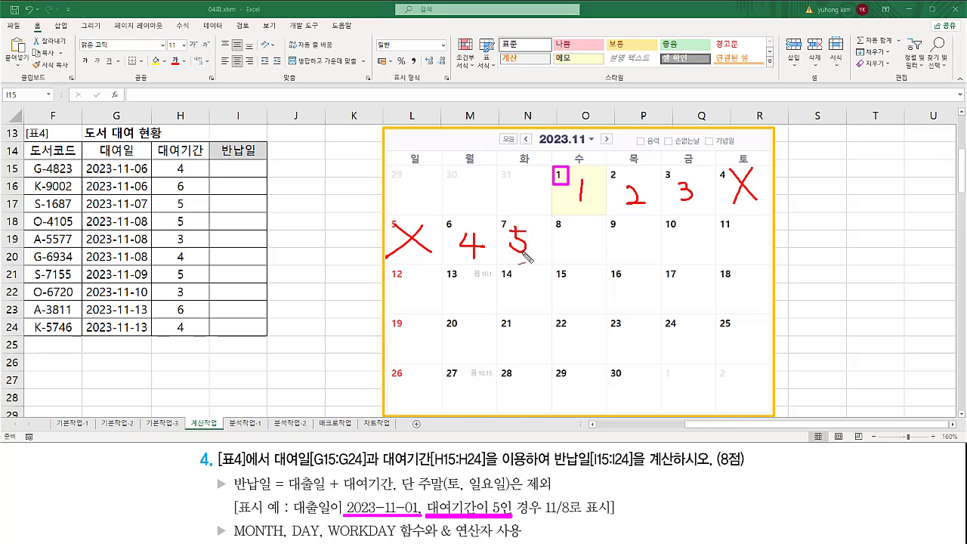
pyautogui.moveTo(566, 227); pyautogui.dragTo(566, 234)
# Underline the example result 11/8 and the WORKDAY function in task 4, and clear the screen annotations.
pyautogui.moveTo(544, 518); pyautogui.dragTo(570, 519)
pyautogui.moveTo(328, 538); pyautogui.dragTo(396, 538)
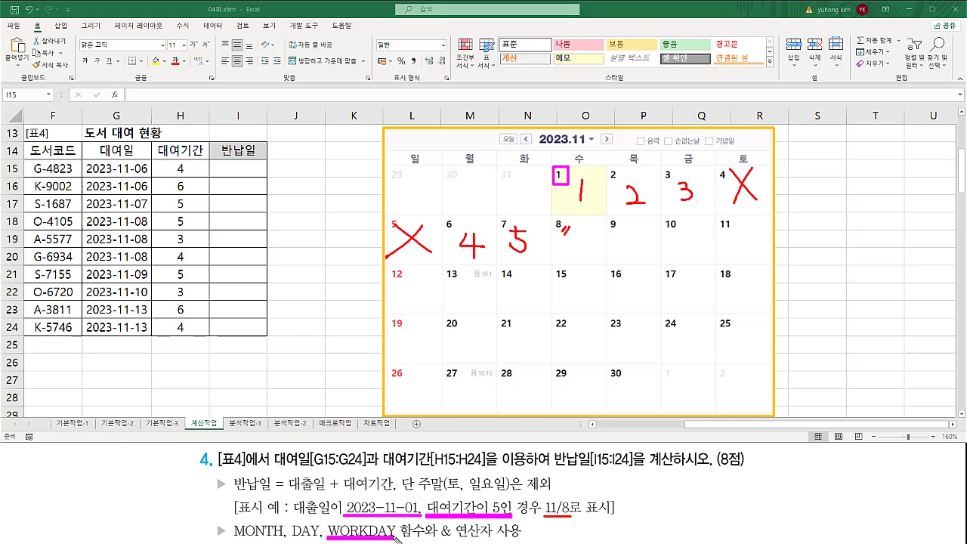
pyautogui.press('Escape')
# Enter the syntax note "workday( 시작날짜, 일수, 휴일날짜 )" in cell F26.
pyautogui.click(58, 361)
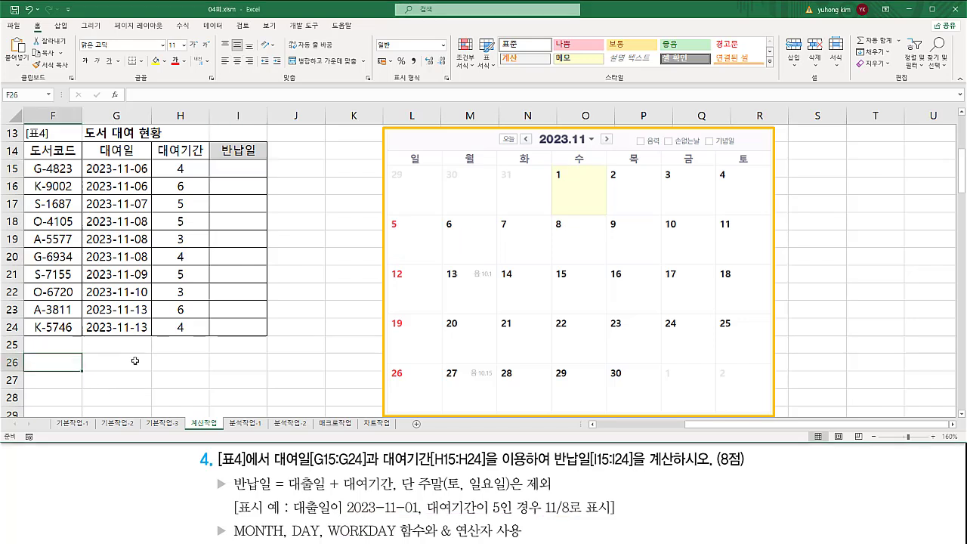
pyautogui.write('wo')
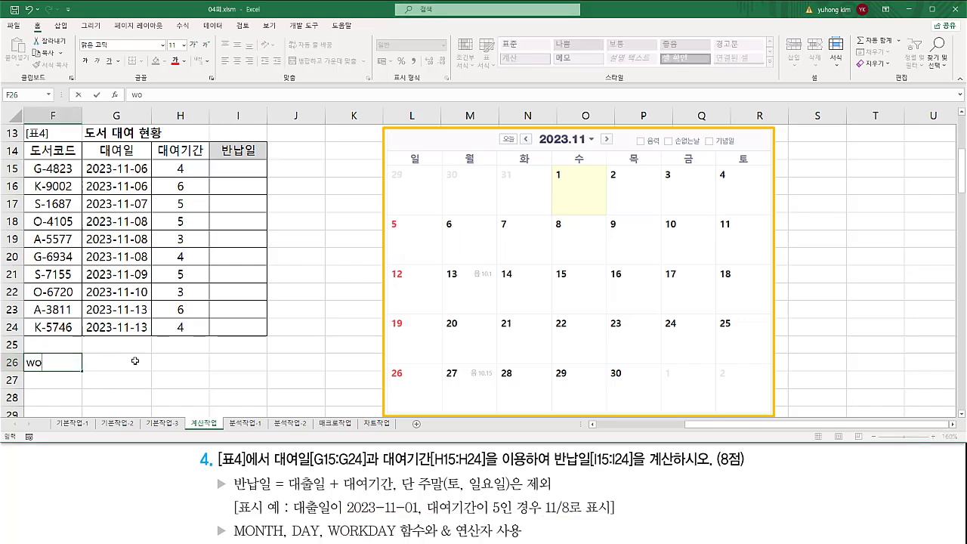
pyautogui.write('rkday')
pyautogui.write('( 시자')
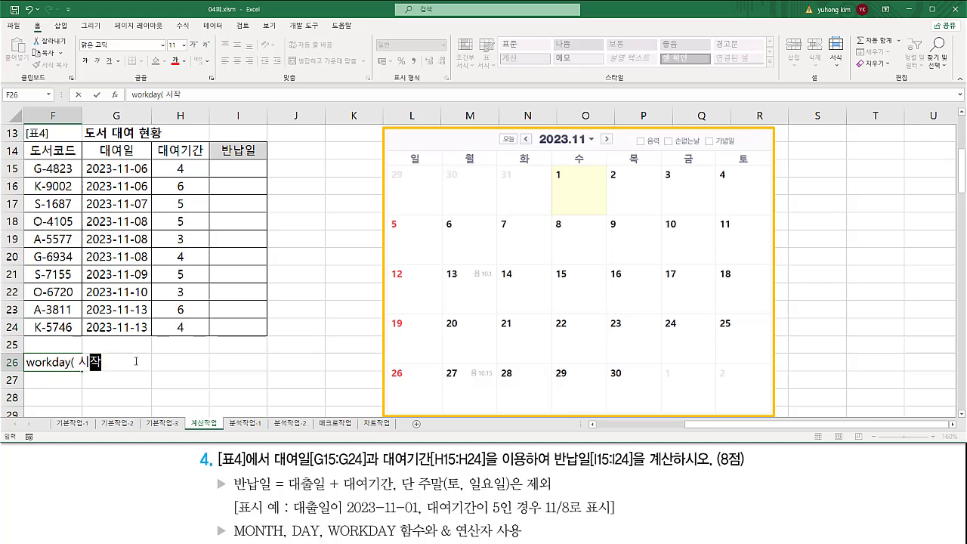
pyautogui.write('날짜')
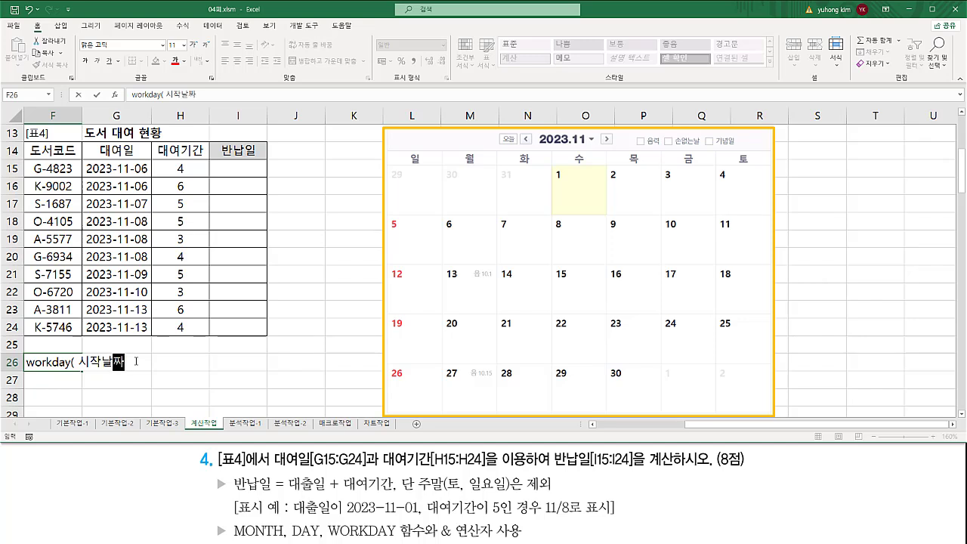
pyautogui.write(', 월수, ')
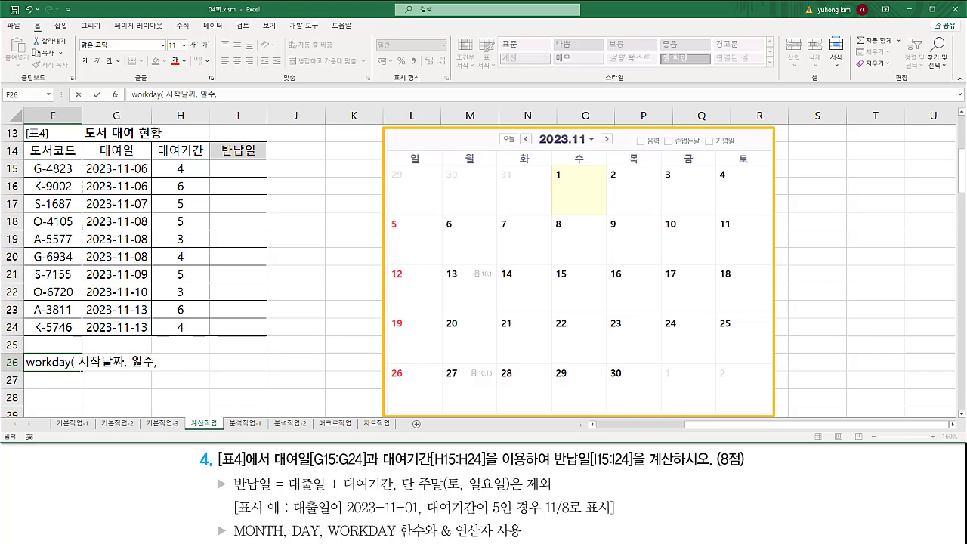
pyautogui.write('휴일날짜')
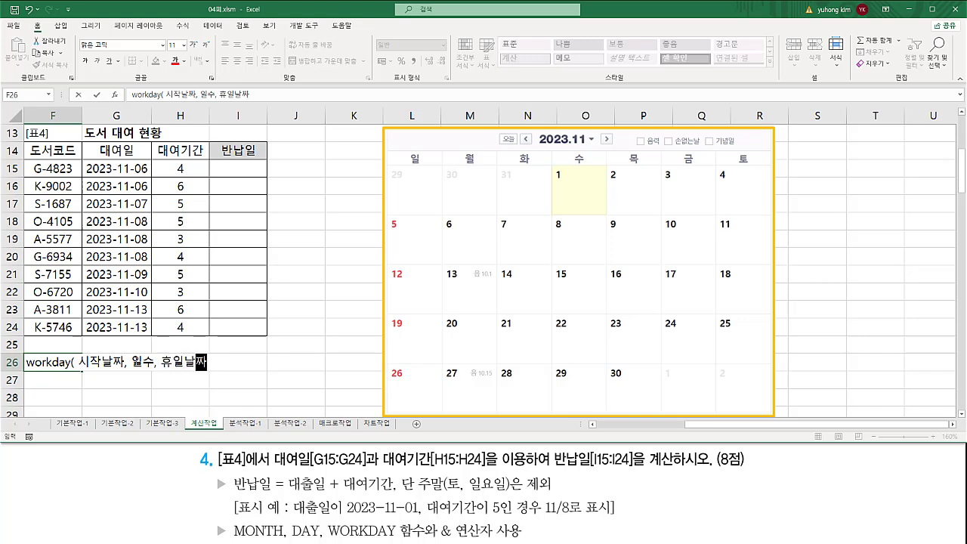
pyautogui.write(' )')
pyautogui.press('Return')
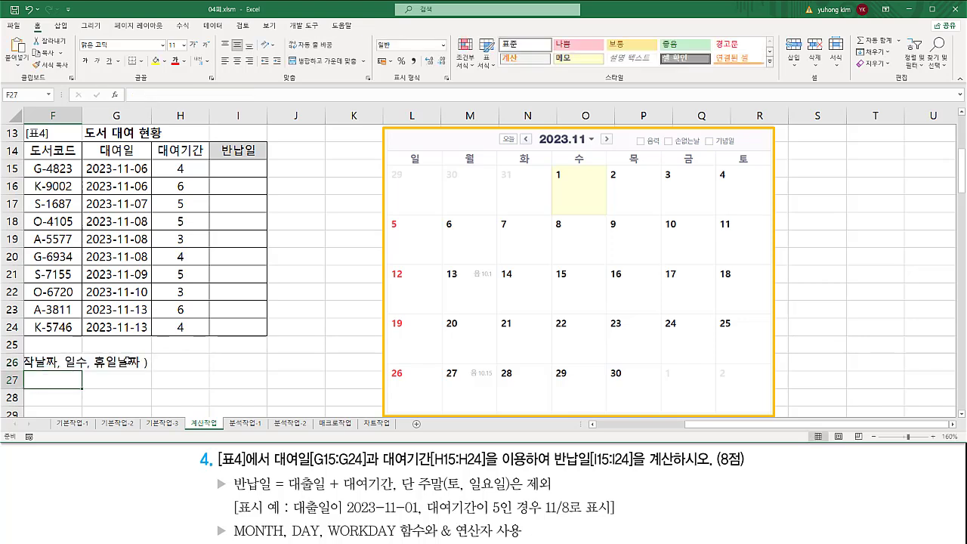
# Examine the WORKDAY syntax note in F26, marking its 시작날짜, 일수 and 휴일날짜 arguments.
pyautogui.click(60, 362)
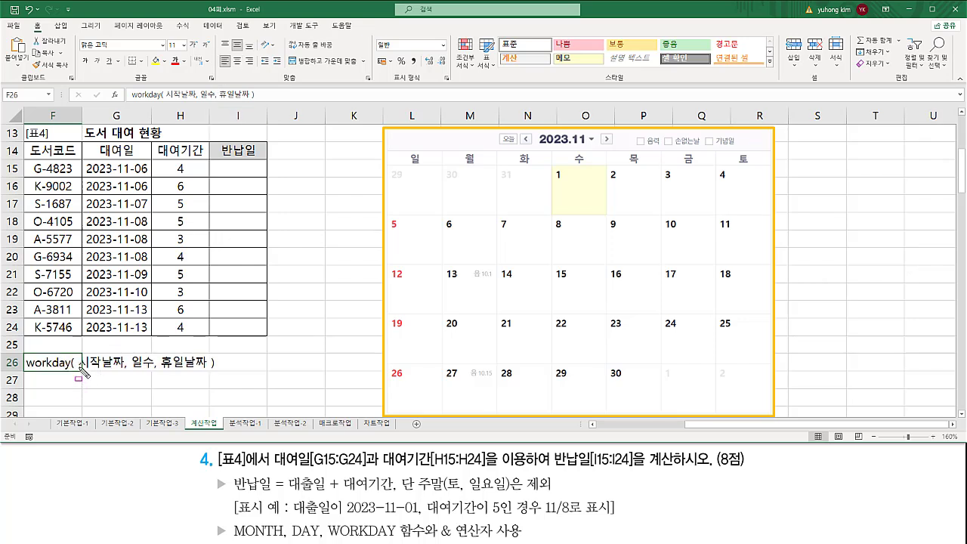
pyautogui.moveTo(79, 368)
pyautogui.mouseDown()
pyautogui.moveTo(140, 364)
pyautogui.moveTo(156, 373)
pyautogui.mouseUp()
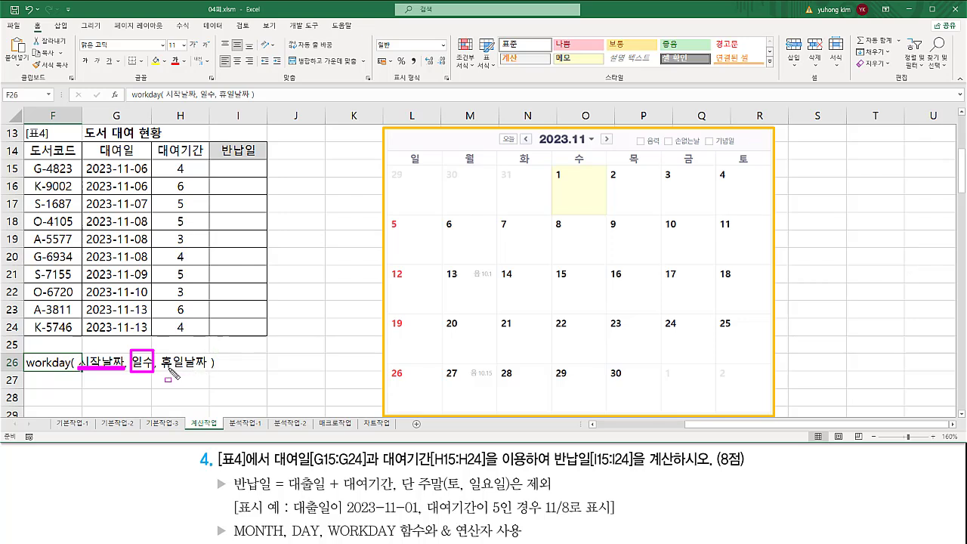
pyautogui.moveTo(161, 371); pyautogui.dragTo(205, 369)
pyautogui.press('Escape')
# Strike out the 휴일날짜 argument in the F26 note with the screen pen, and mark G15 and H15 as the arguments needed.
pyautogui.hotkey('ctrl', '2')
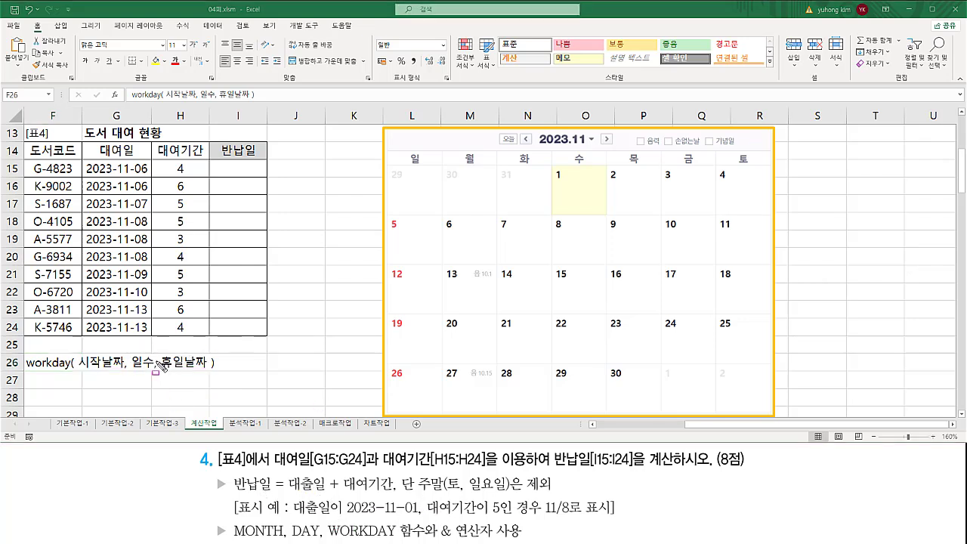
pyautogui.moveTo(154, 363); pyautogui.dragTo(208, 363)
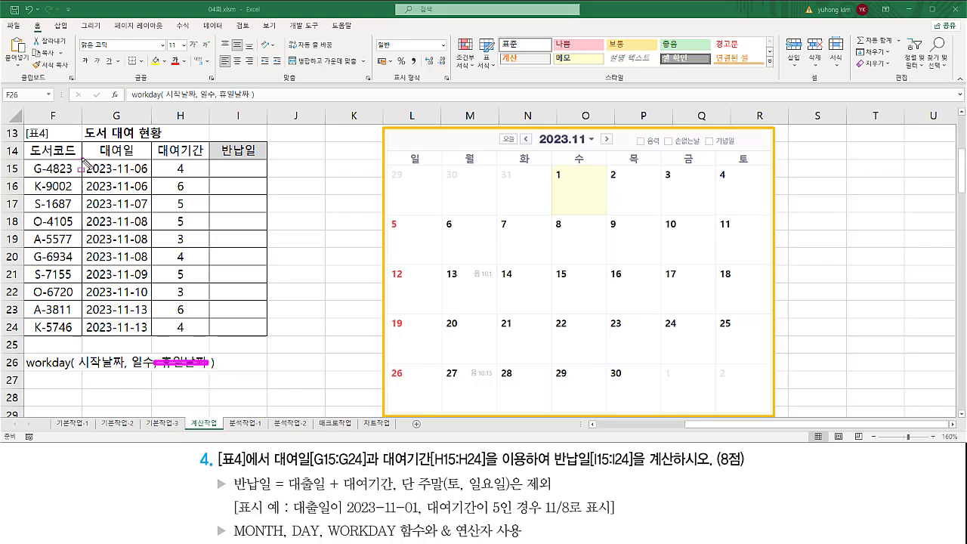
pyautogui.moveTo(83, 158)
pyautogui.mouseDown()
pyautogui.moveTo(150, 182)
pyautogui.moveTo(186, 173)
pyautogui.moveTo(174, 176)
pyautogui.mouseUp()
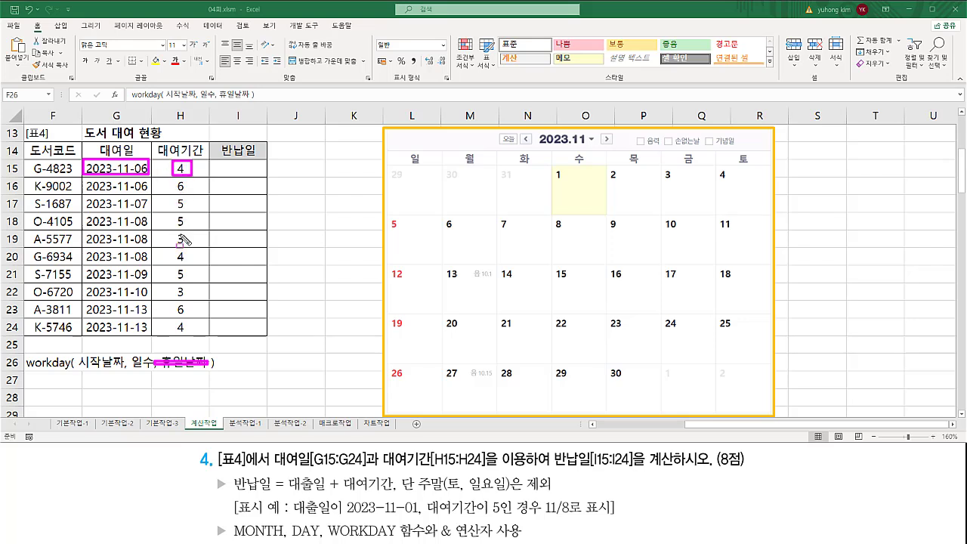
pyautogui.press('Escape')
# Enter the formula =WORKDAY( G15, H15 ) in cell I15.
pyautogui.click(239, 170)
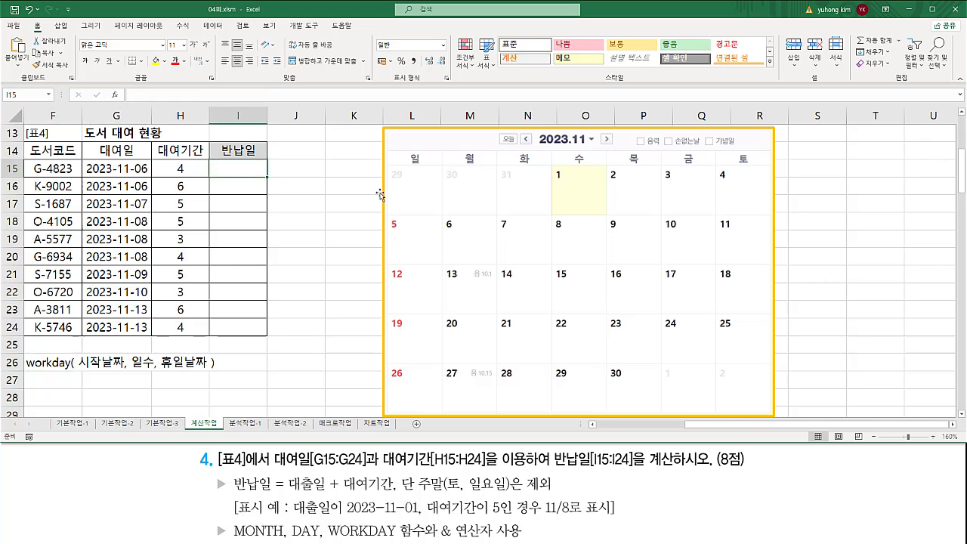
pyautogui.write('=')
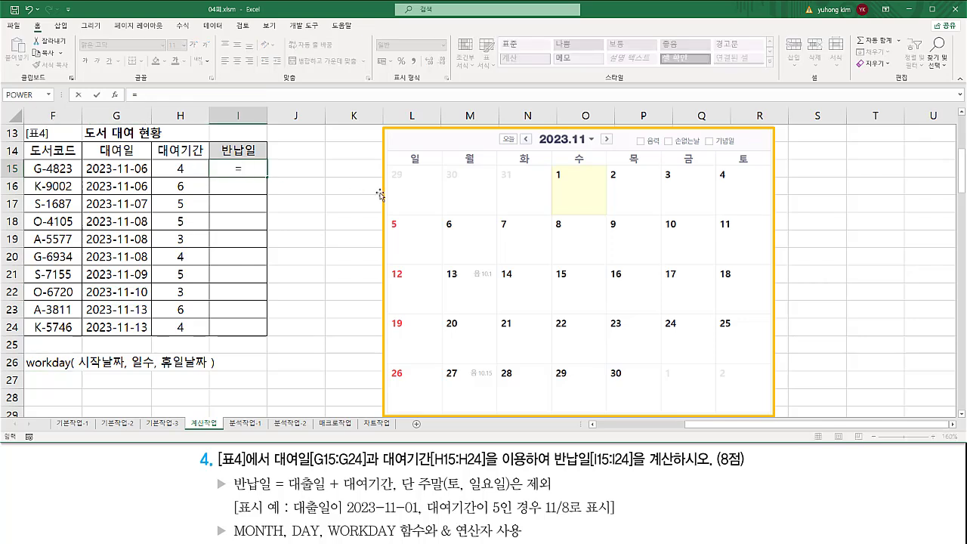
pyautogui.write('wor')
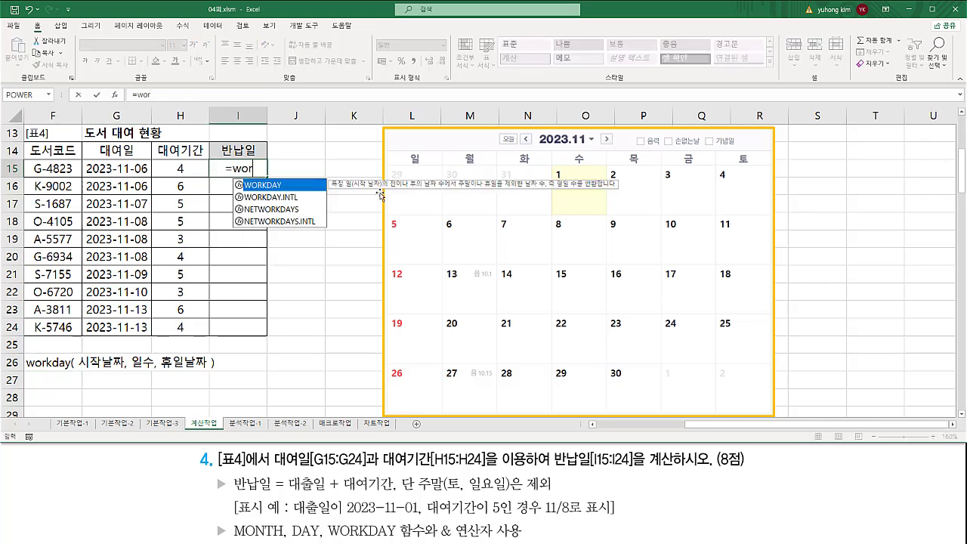
pyautogui.press('Tab')
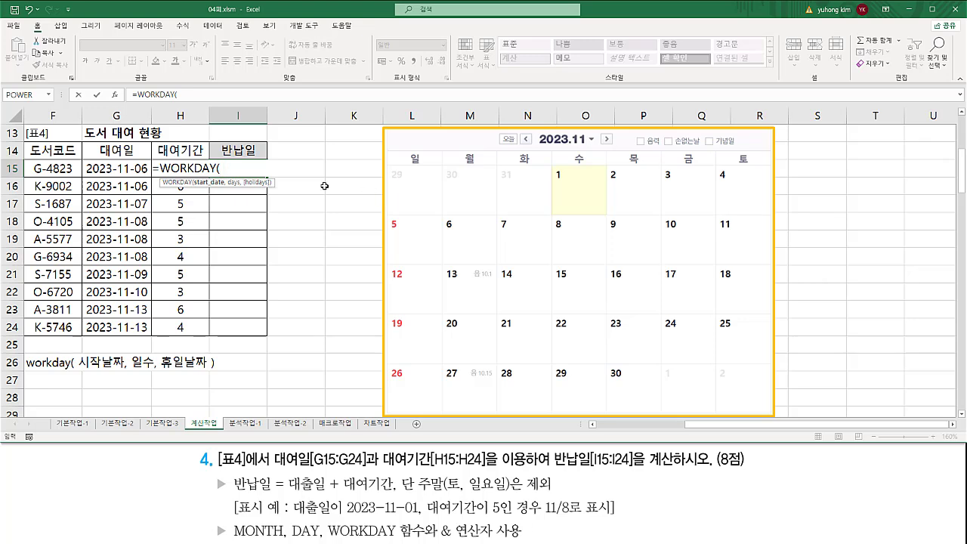
pyautogui.press('Left')
pyautogui.press('Left')
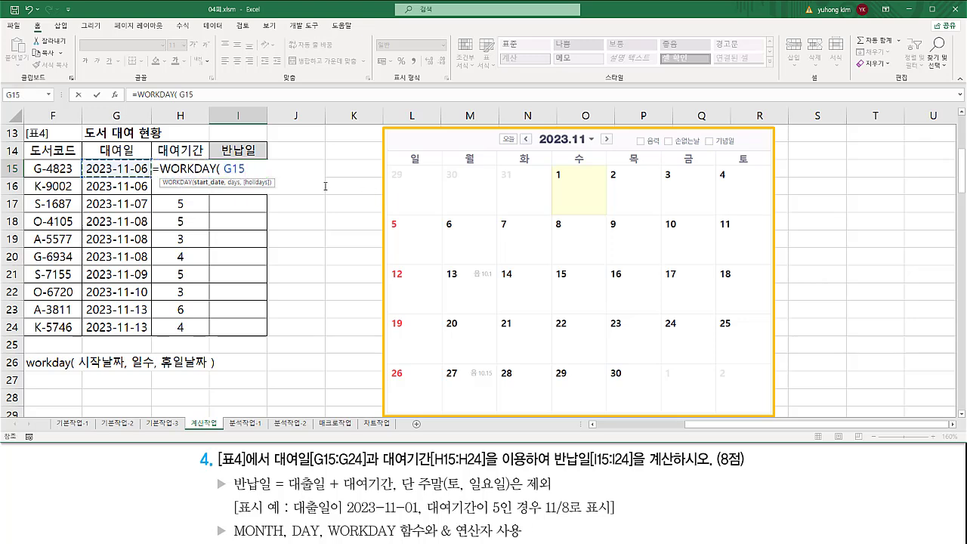
pyautogui.write(',')
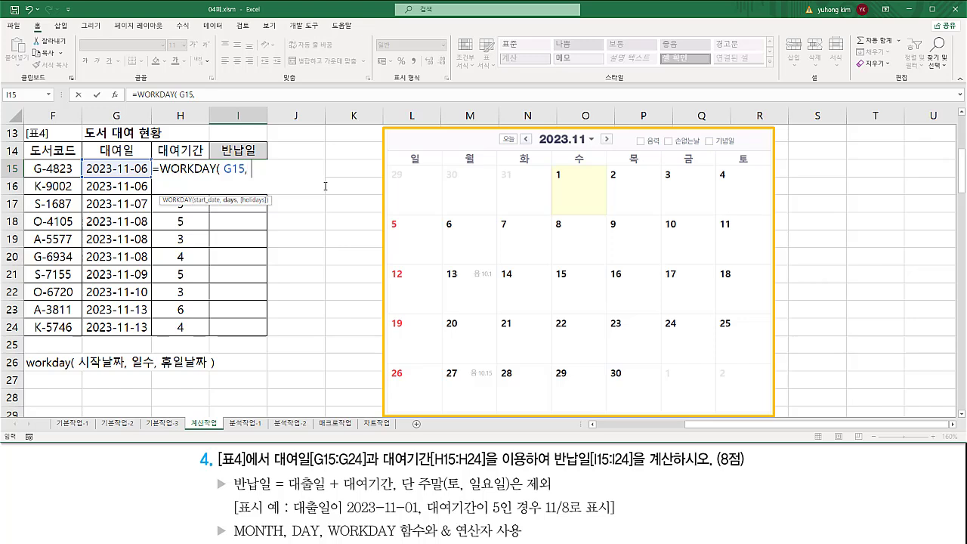
pyautogui.press('Left')
pyautogui.write(')')
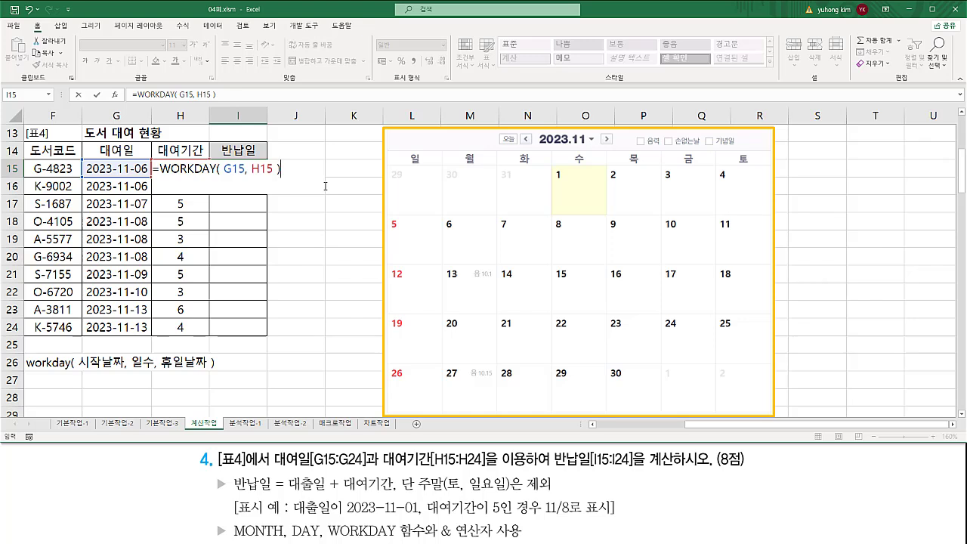
pyautogui.press('Return')
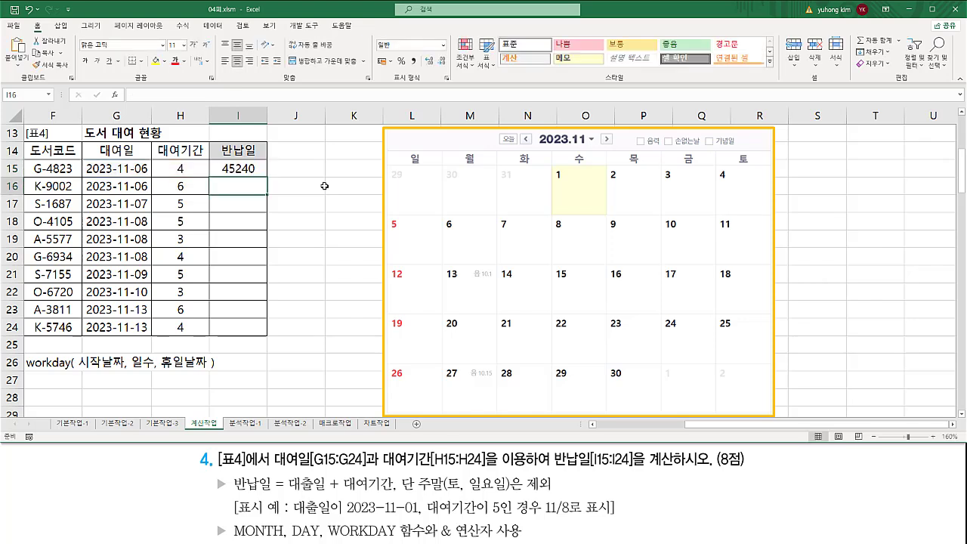
# Copy the I15 formula down to I24 and apply the 간단한 날짜 number format to I15:I24.
pyautogui.click(249, 169)
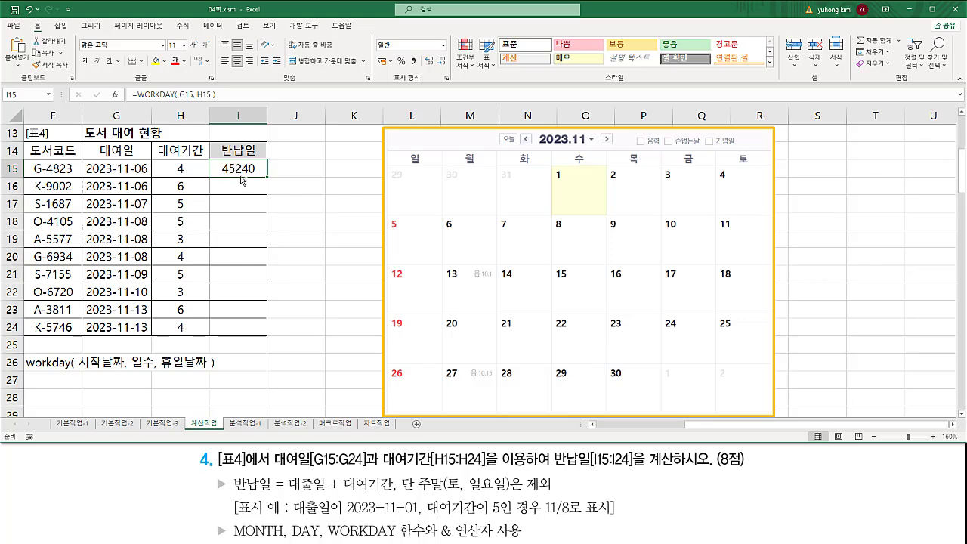
pyautogui.moveTo(218, 175)
pyautogui.mouseDown()
pyautogui.moveTo(258, 175)
pyautogui.moveTo(268, 338)
pyautogui.mouseUp()
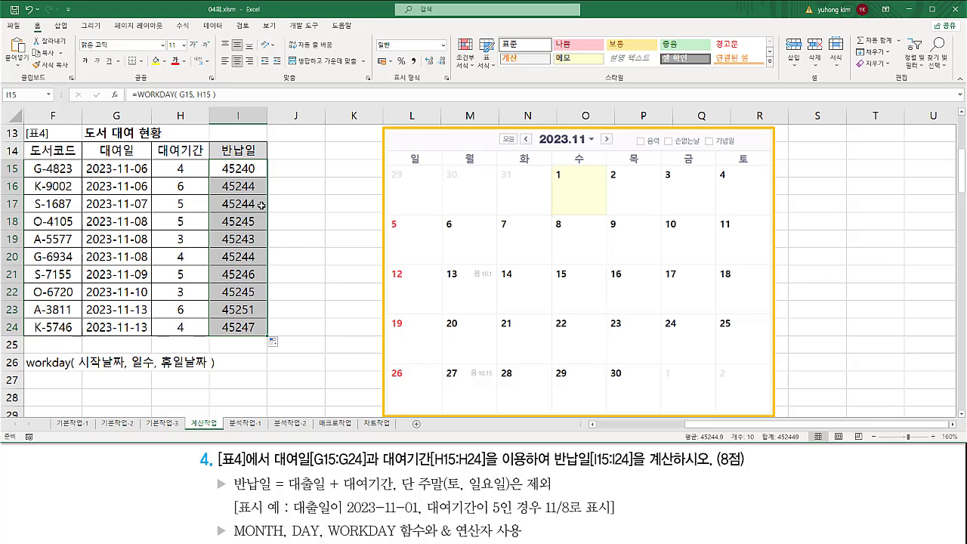
pyautogui.moveTo(384, 84); pyautogui.dragTo(439, 83)
pyautogui.moveTo(374, 37)
pyautogui.mouseDown()
pyautogui.moveTo(374, 53)
pyautogui.moveTo(452, 55)
pyautogui.mouseUp()
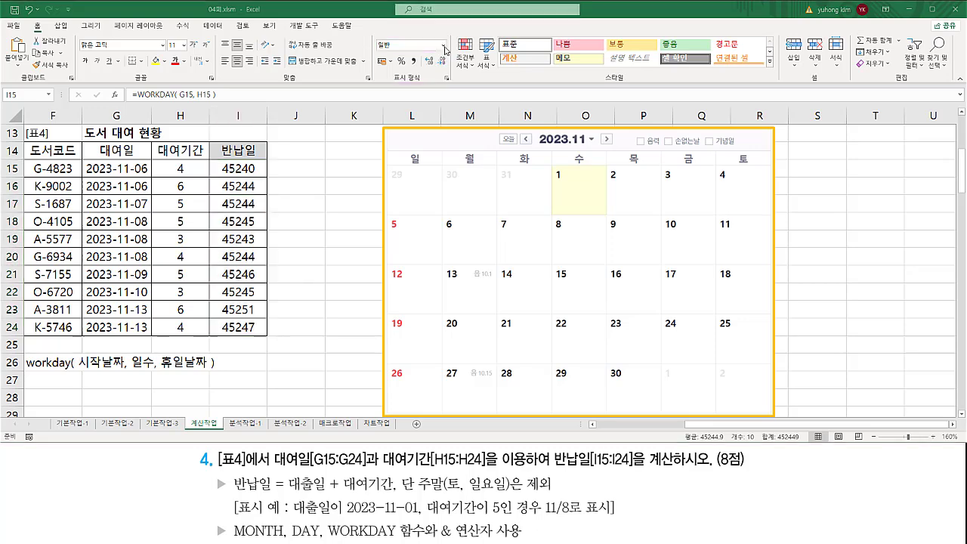
pyautogui.click(444, 47)
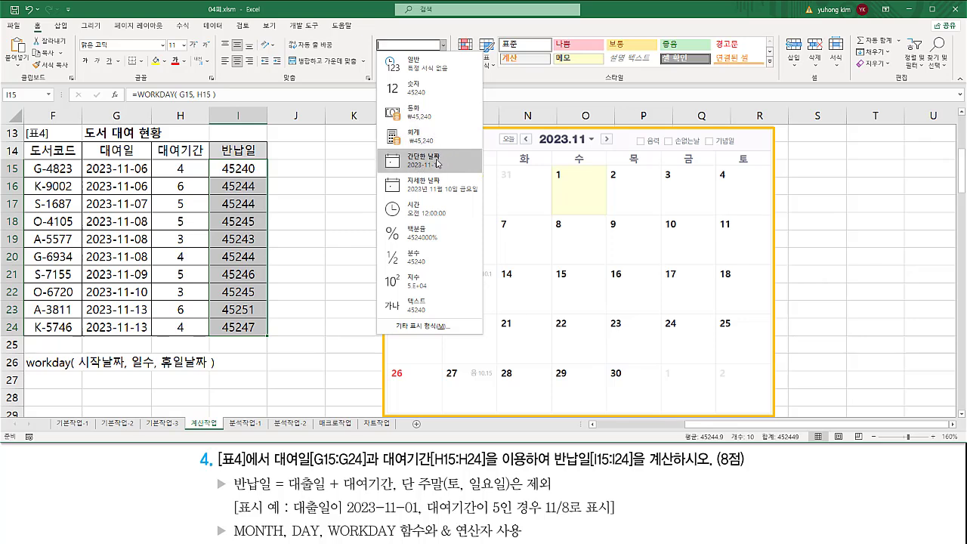
pyautogui.click(437, 164)
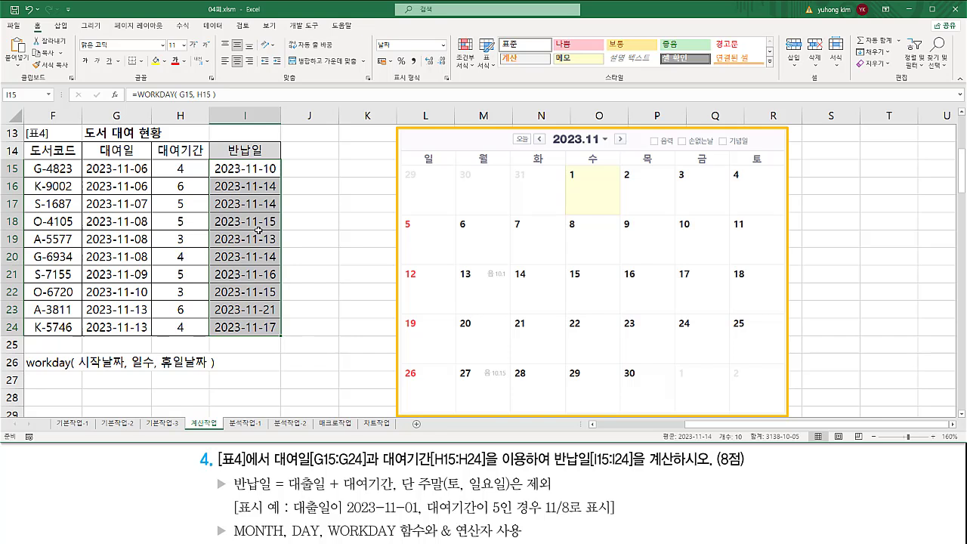
# Check row 15's return date by marking its 대여일 and 대여기간 and numbering four working days on the calendar from November 6.
pyautogui.hotkey('ctrl', '2')
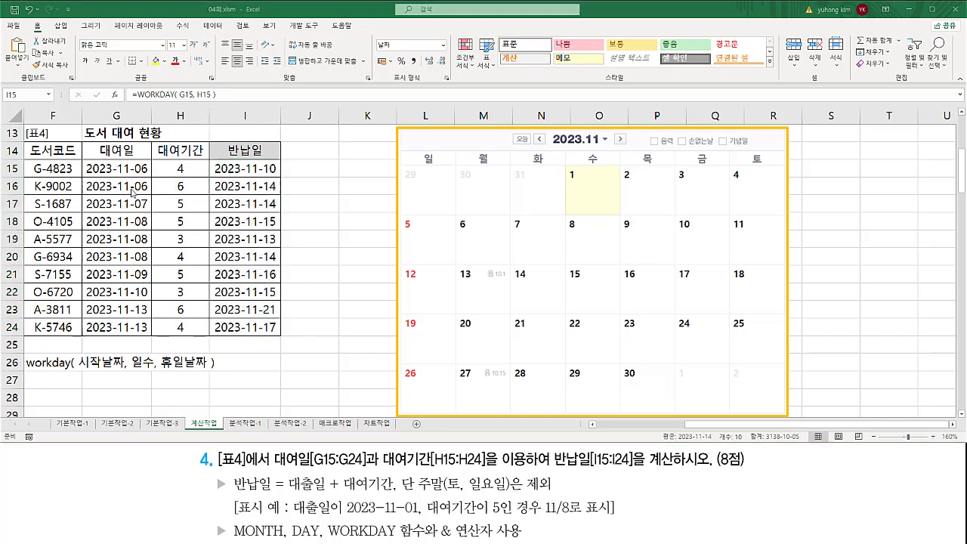
pyautogui.moveTo(83, 175); pyautogui.dragTo(152, 175)
pyautogui.moveTo(459, 219); pyautogui.dragTo(469, 230)
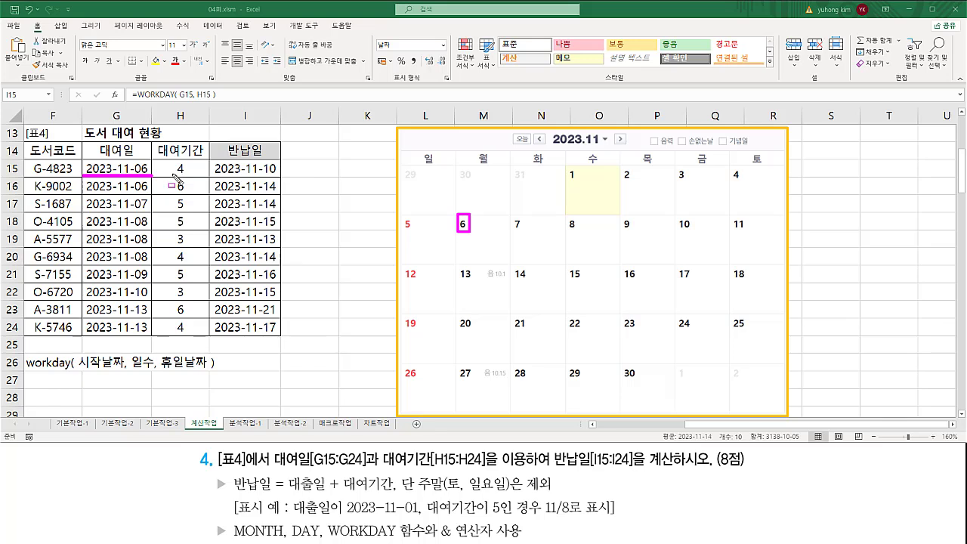
pyautogui.moveTo(172, 174); pyautogui.dragTo(189, 175)
pyautogui.moveTo(486, 220)
pyautogui.mouseDown()
pyautogui.moveTo(477, 246)
pyautogui.moveTo(593, 235)
pyautogui.moveTo(588, 257)
pyautogui.mouseUp()
pyautogui.moveTo(647, 236)
pyautogui.mouseDown()
pyautogui.moveTo(664, 240)
pyautogui.moveTo(649, 243)
pyautogui.mouseUp()
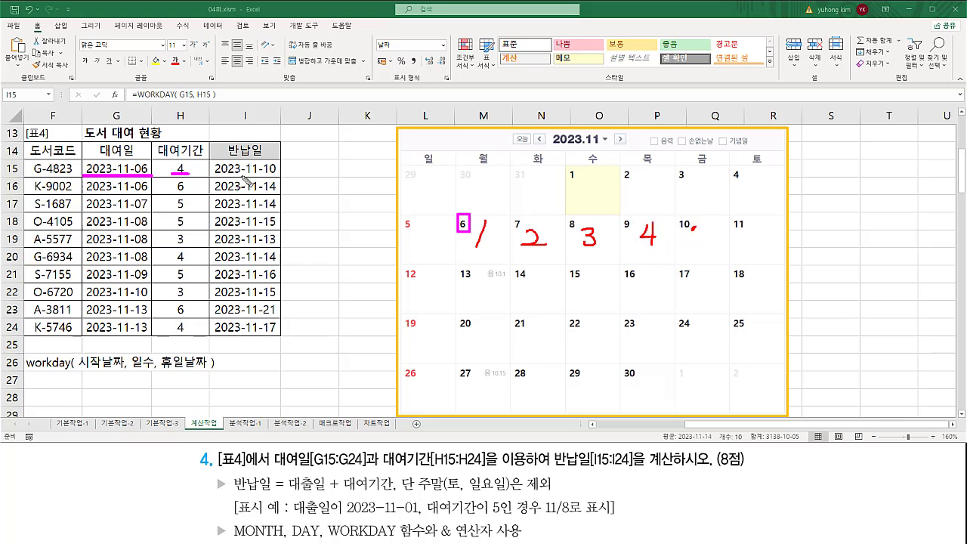
# Check row 16's return date by marking its 대여일 and 대여기간 and numbering six working days on the calendar, crossing out November 11 and 12.
pyautogui.moveTo(213, 174); pyautogui.dragTo(288, 176)
pyautogui.moveTo(85, 193); pyautogui.dragTo(189, 193)
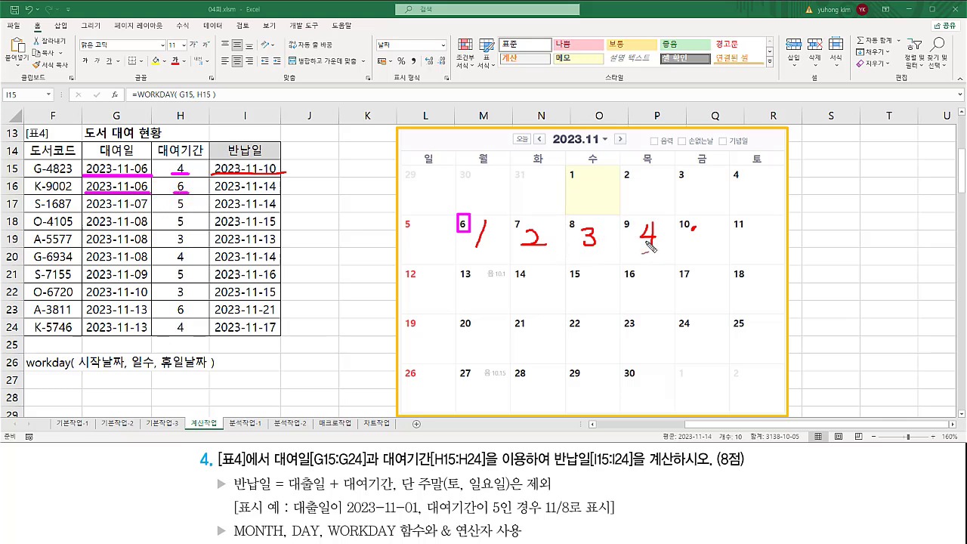
pyautogui.moveTo(702, 244)
pyautogui.mouseDown()
pyautogui.moveTo(697, 229)
pyautogui.moveTo(706, 253)
pyautogui.moveTo(702, 233)
pyautogui.moveTo(714, 229)
pyautogui.moveTo(778, 253)
pyautogui.mouseUp()
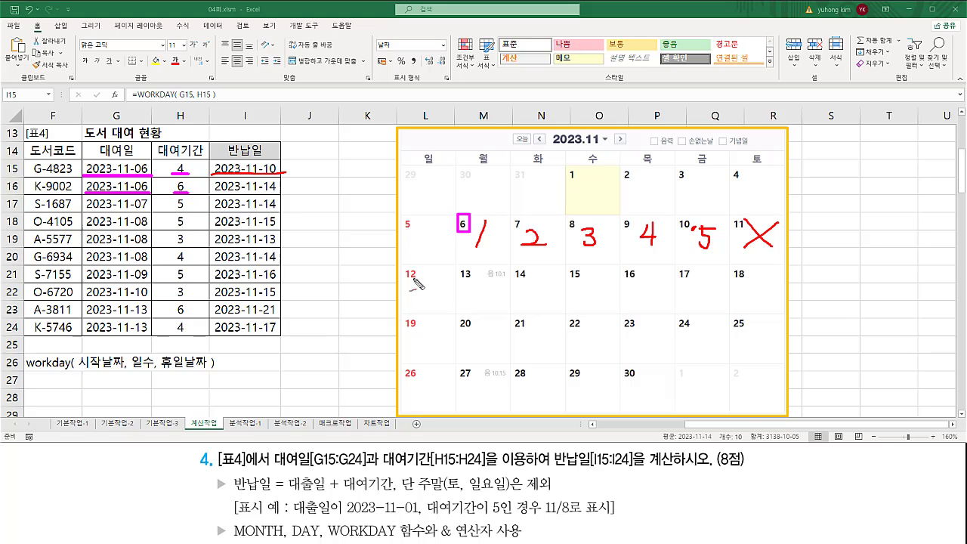
pyautogui.moveTo(434, 274)
pyautogui.mouseDown()
pyautogui.moveTo(410, 301)
pyautogui.moveTo(484, 306)
pyautogui.moveTo(479, 290)
pyautogui.moveTo(533, 283)
pyautogui.mouseUp()
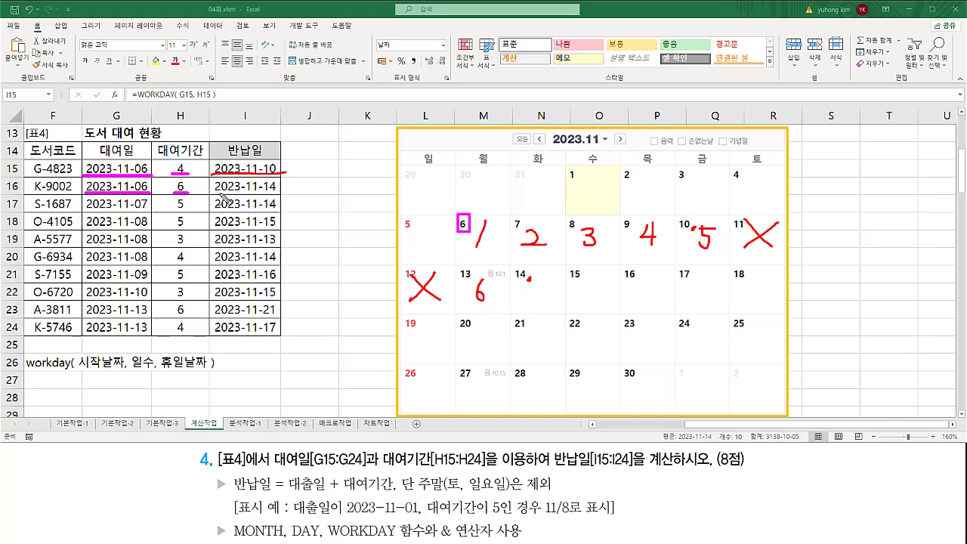
pyautogui.moveTo(213, 194); pyautogui.dragTo(282, 192)
pyautogui.press('Escape')
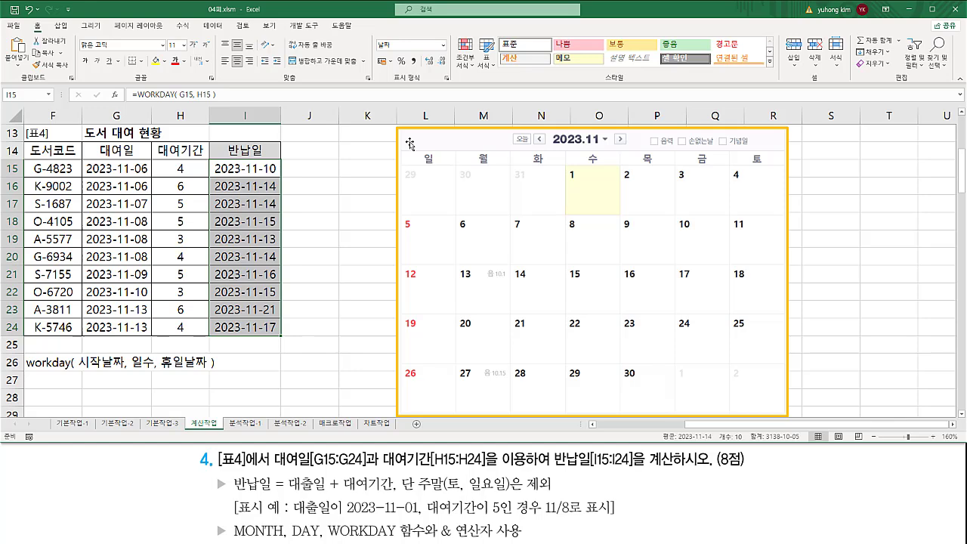
# Delete the calendar picture and mark I15:I24, the 11/8 display example, MONTH, DAY and the & operator in task 4's text.
pyautogui.click(410, 144)
pyautogui.press('Delete')
pyautogui.moveTo(210, 160); pyautogui.dragTo(281, 338)
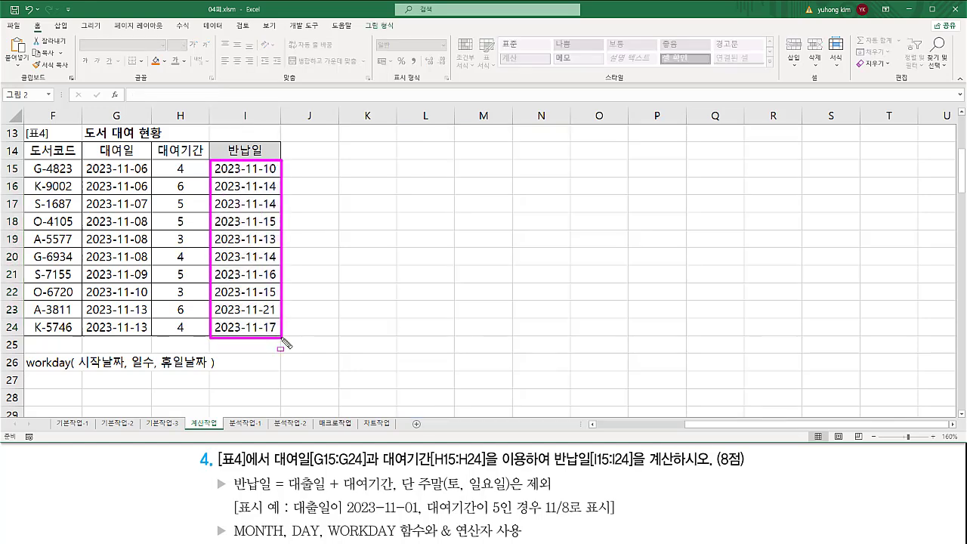
pyautogui.moveTo(233, 518); pyautogui.dragTo(279, 517)
pyautogui.moveTo(543, 496)
pyautogui.mouseDown()
pyautogui.moveTo(552, 514)
pyautogui.moveTo(571, 519)
pyautogui.mouseUp()
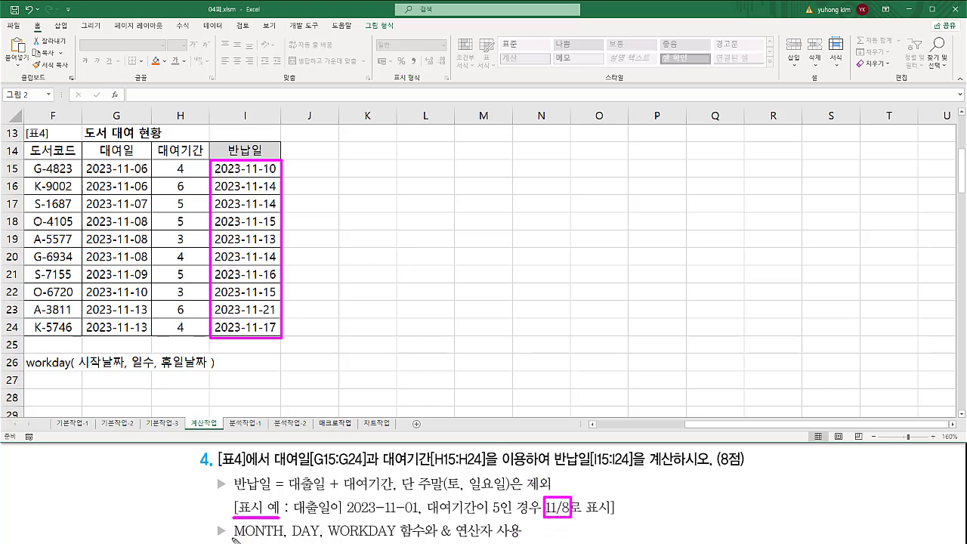
pyautogui.moveTo(235, 539); pyautogui.dragTo(285, 538)
pyautogui.moveTo(437, 520); pyautogui.dragTo(495, 541)
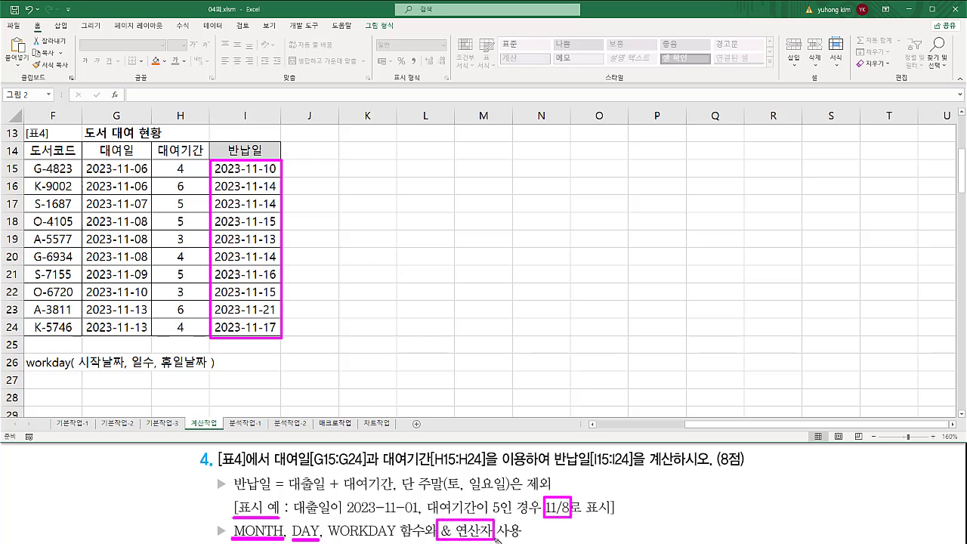
pyautogui.moveTo(538, 519); pyautogui.dragTo(572, 519)
pyautogui.press('Escape')
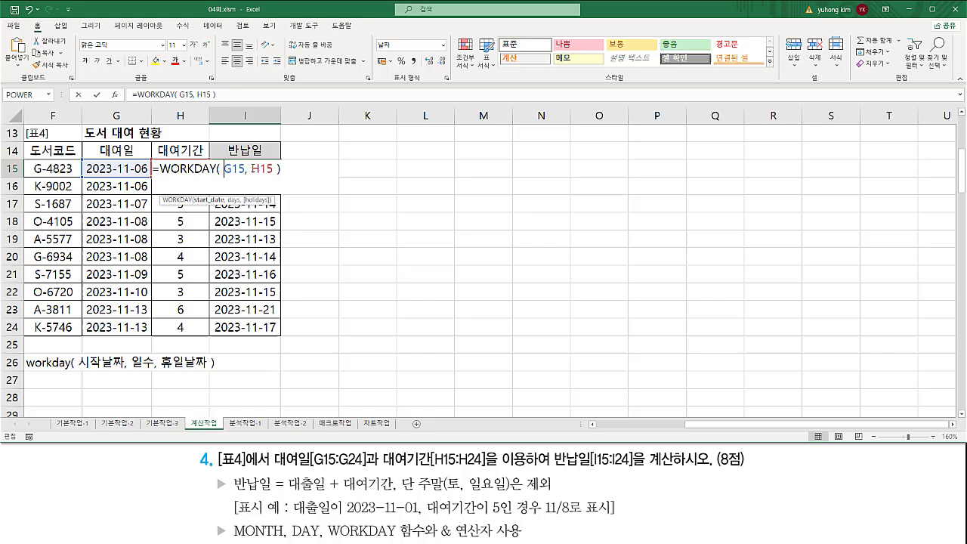
# Wrap the WORKDAY function in cell I15 in MONTH, giving =MONTH( WORKDAY( G15, H15 ) ).
pyautogui.moveTo(159, 168); pyautogui.dragTo(420, 168)
pyautogui.hotkey('ctrl', 'c')
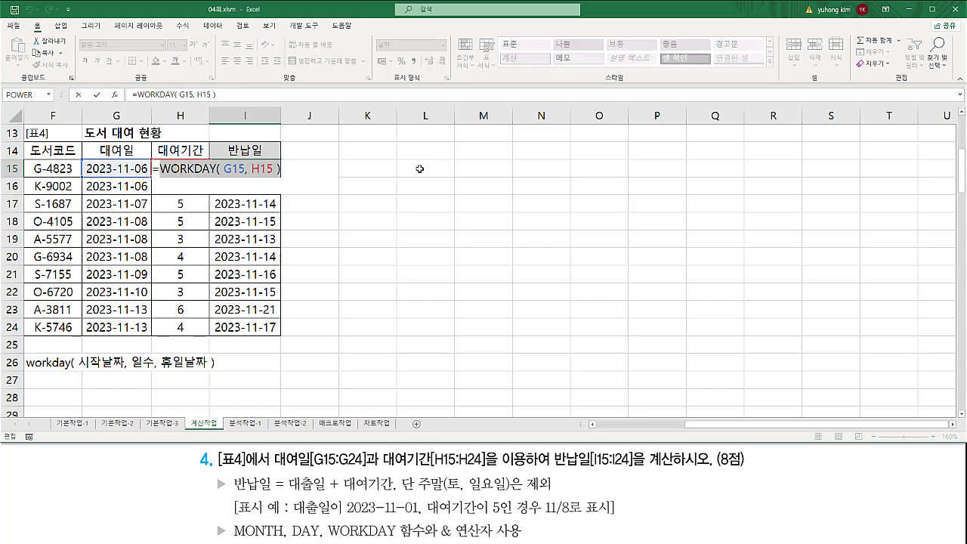
pyautogui.press('BackSpace')
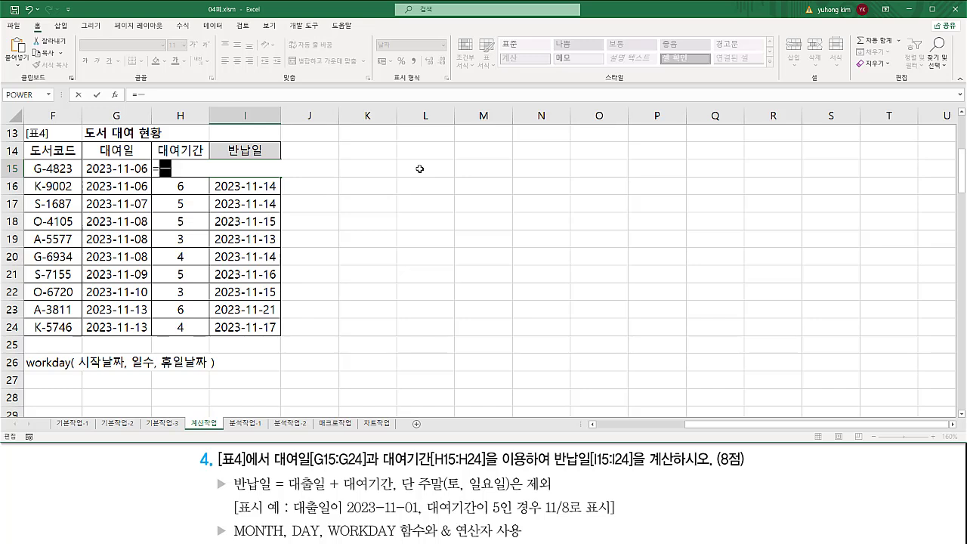
pyautogui.write('mon')
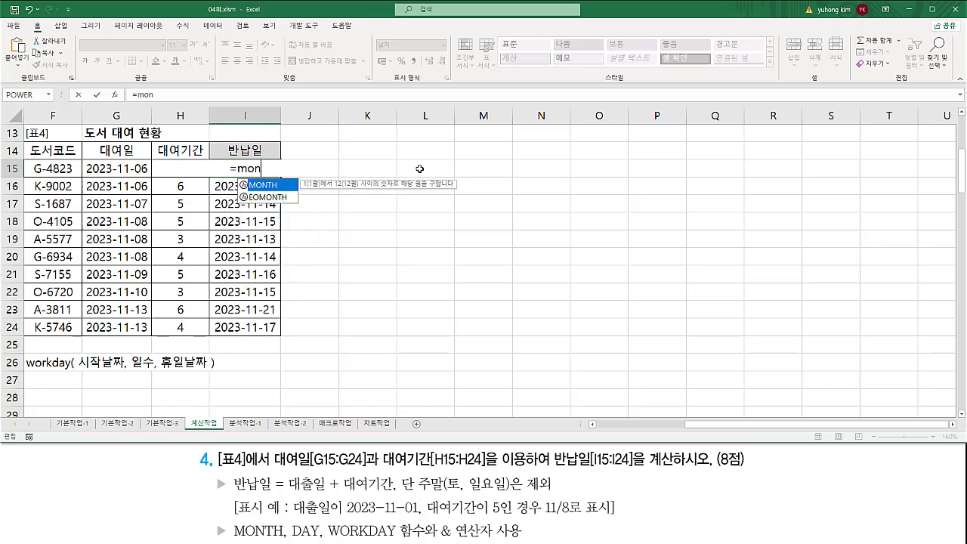
pyautogui.press('Tab')
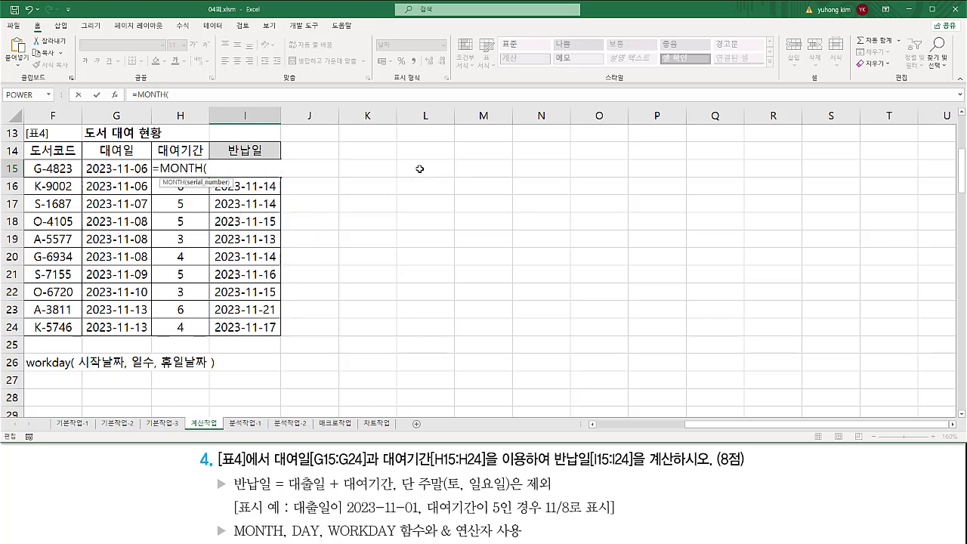
pyautogui.hotkey('ctrl', 'v')
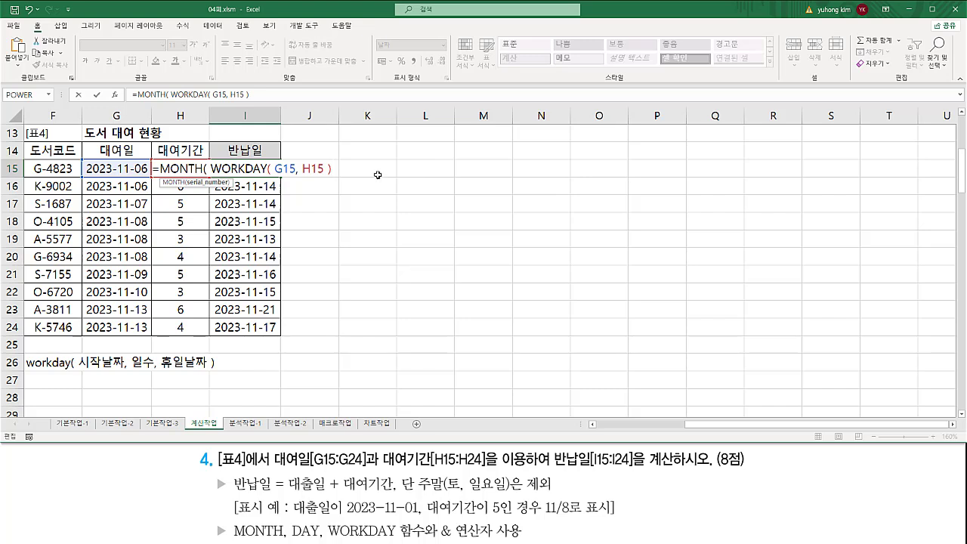
pyautogui.moveTo(212, 176); pyautogui.dragTo(336, 175)
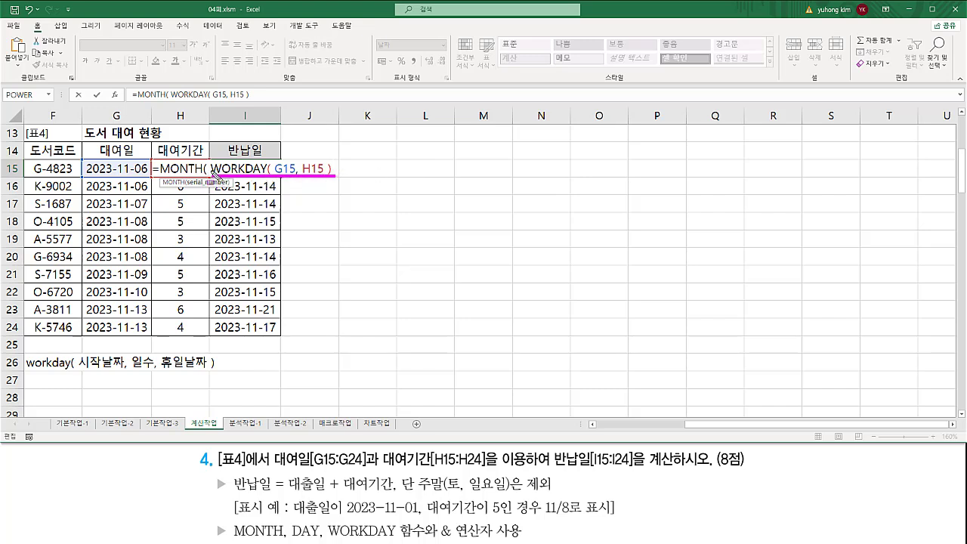
pyautogui.moveTo(156, 161); pyautogui.dragTo(205, 180)
pyautogui.press('Escape')
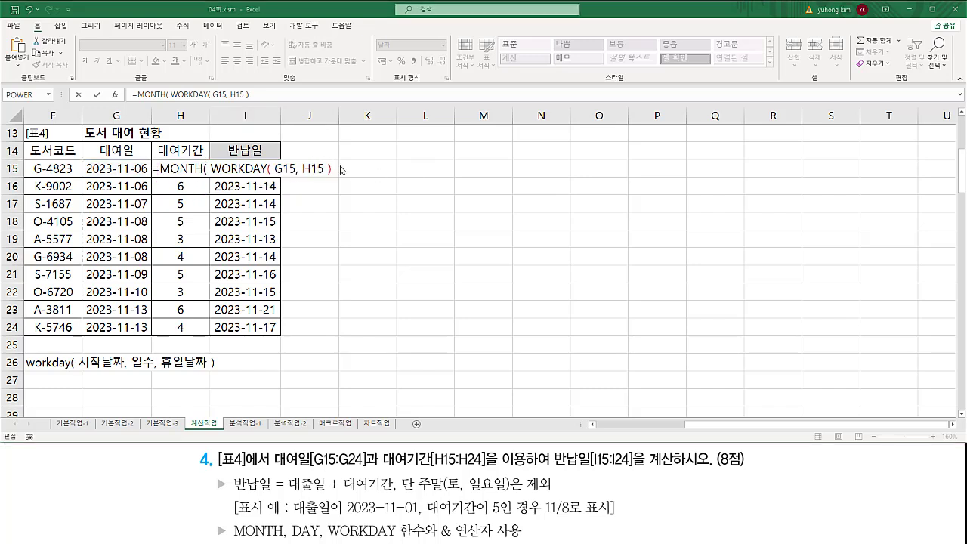
pyautogui.click(340, 170)
pyautogui.write(')')
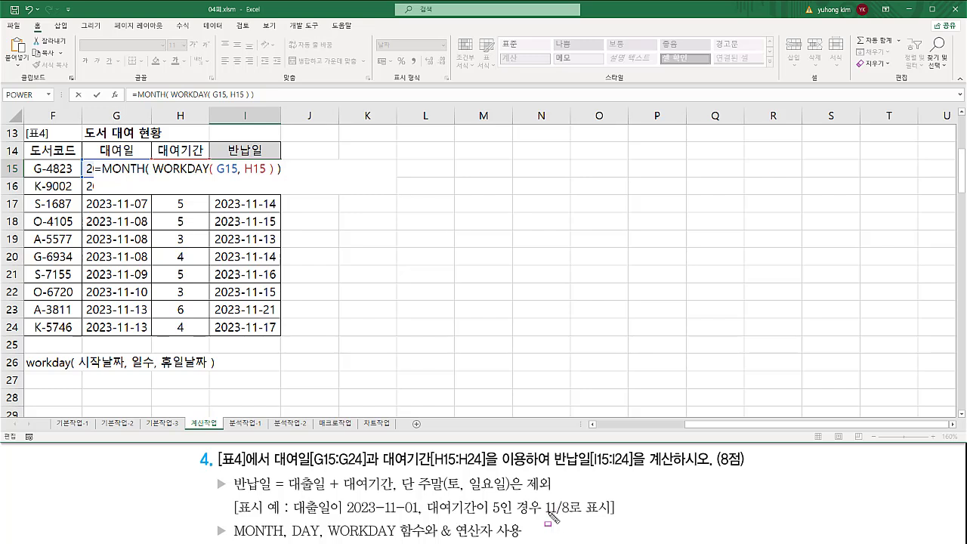
# Mark the slash in the 11/8 display example and append & "/" & to the I15 formula.
pyautogui.moveTo(555, 497); pyautogui.dragTo(565, 523)
pyautogui.press('Escape')
pyautogui.click(291, 169)
pyautogui.write('&')
pyautogui.write(' "/" &')
# Complete the I15 formula with DAY( WORKDAY( G15, H15 ) ) and copy it down to I24.
pyautogui.write('day')
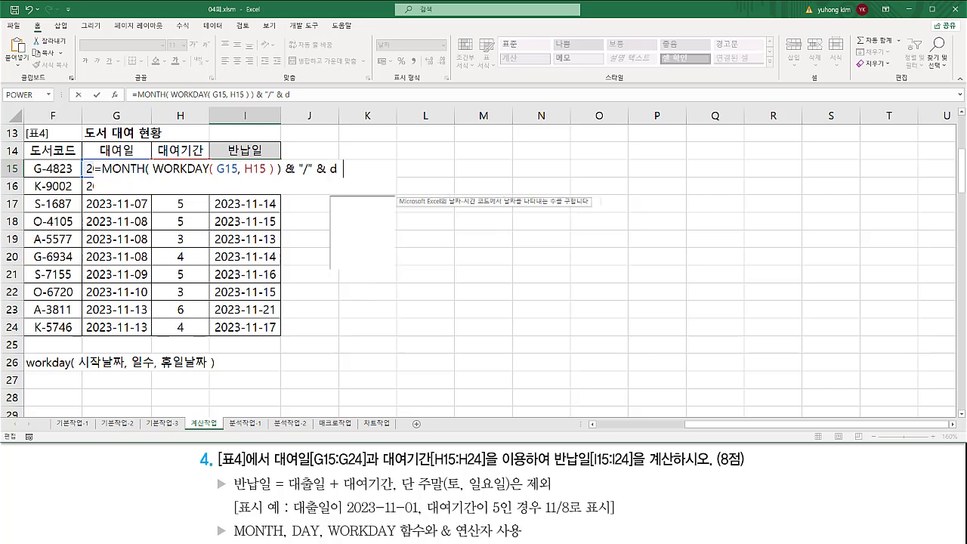
pyautogui.press('Tab')
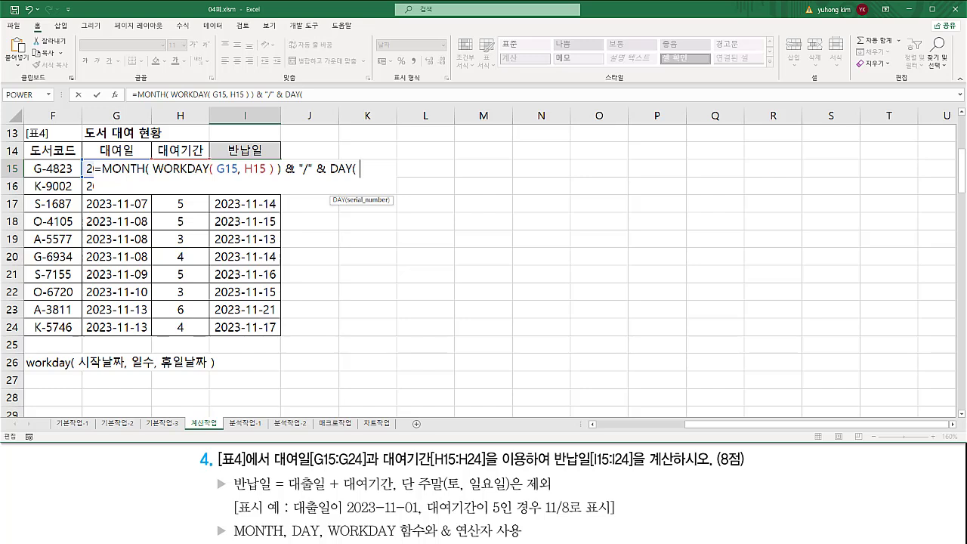
pyautogui.hotkey('ctrl', 'v')
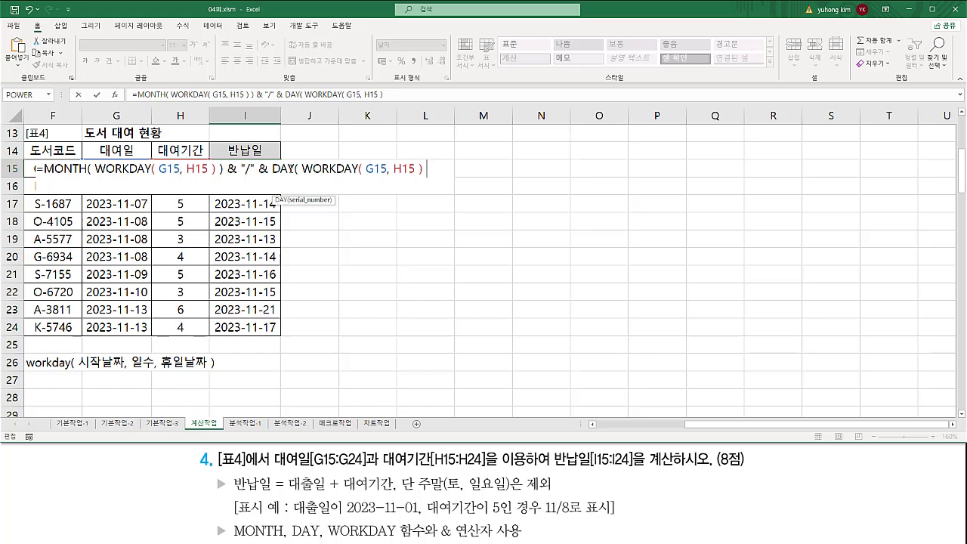
pyautogui.write(')')
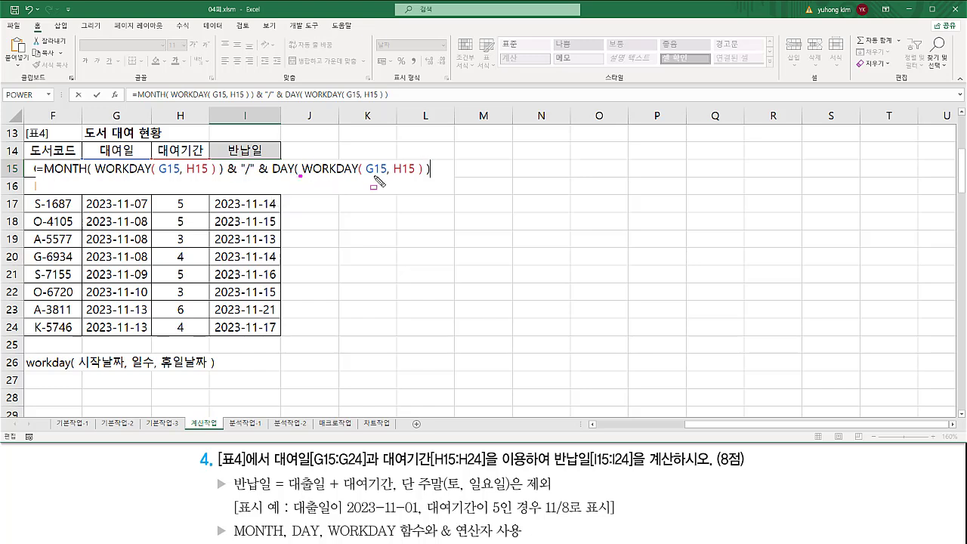
pyautogui.moveTo(301, 175); pyautogui.dragTo(424, 175)
pyautogui.moveTo(268, 154)
pyautogui.mouseDown()
pyautogui.moveTo(443, 184)
pyautogui.moveTo(431, 184)
pyautogui.mouseUp()
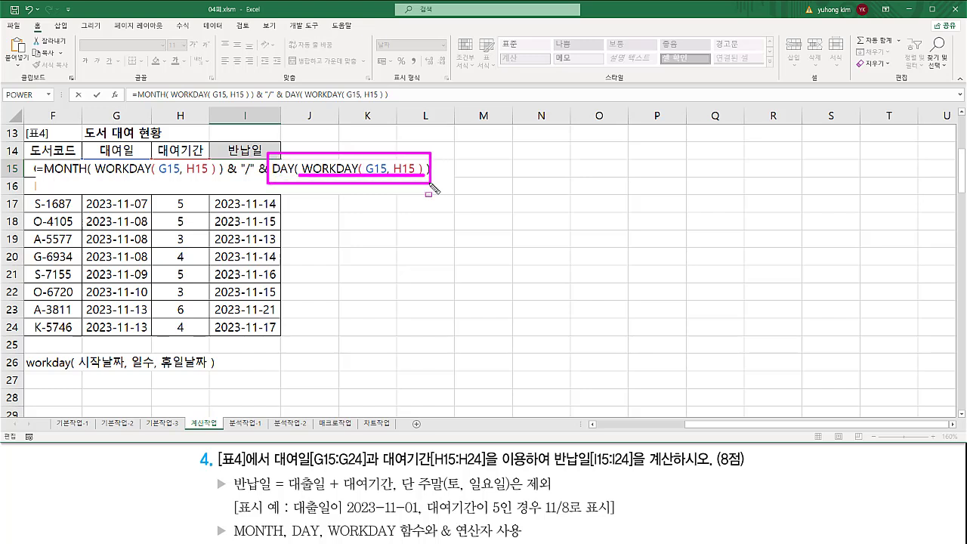
pyautogui.press('Escape')
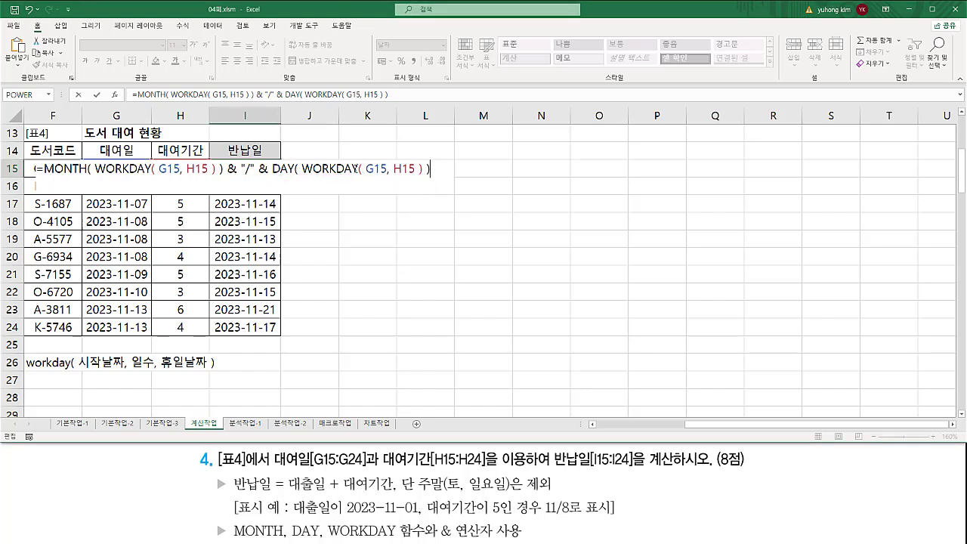
pyautogui.press('Return')
pyautogui.click(259, 170)
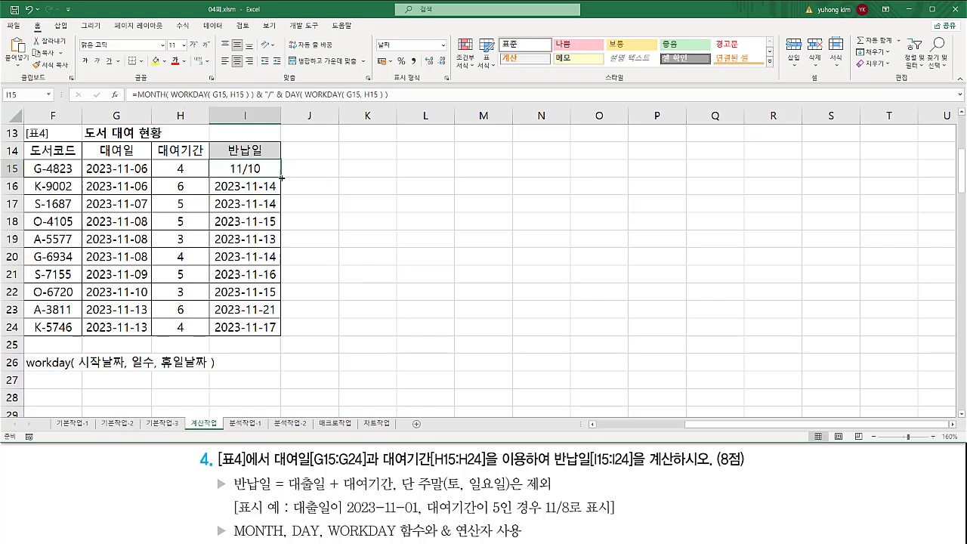
pyautogui.moveTo(281, 178); pyautogui.dragTo(280, 336)
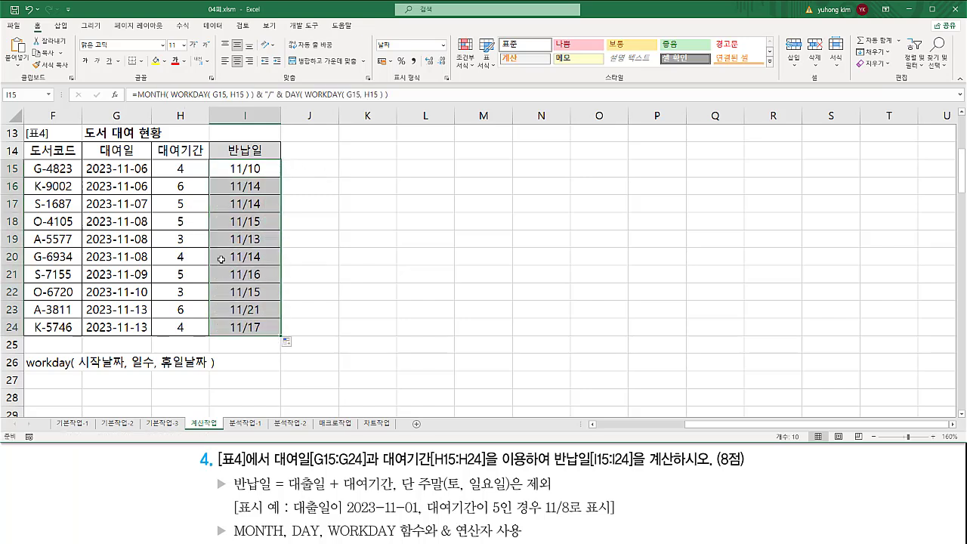
# Enter =MONTH( WORKDAY( G15, H15 ) ) & "/" & DAY( WORKDAY( G15, H15 ) ) as text in J26 and color it red.
pyautogui.click(318, 361)
pyautogui.write('=')
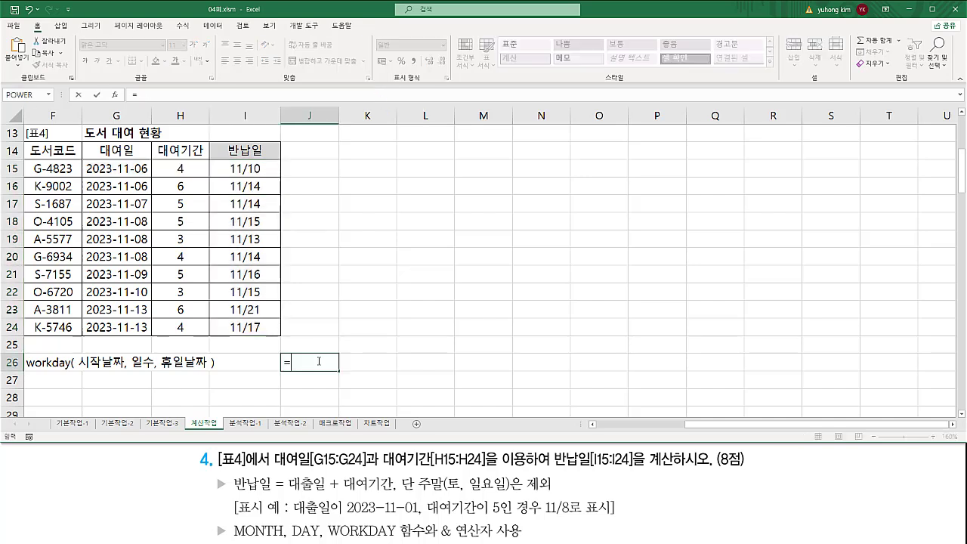
pyautogui.press('BackSpace')
pyautogui.write("'")
pyautogui.write('=MONTH( WORKDAY( G15, H15 ) ) & "/" & DAY( WORKDAY( G15, H15 ) )')
pyautogui.press('Return')
pyautogui.click(318, 362)
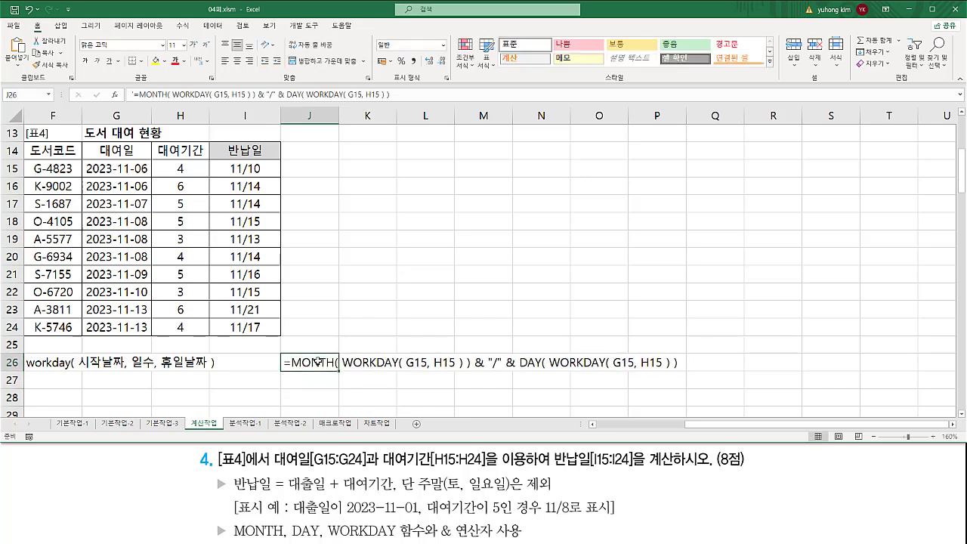
pyautogui.click(175, 61)
pyautogui.click(531, 219)
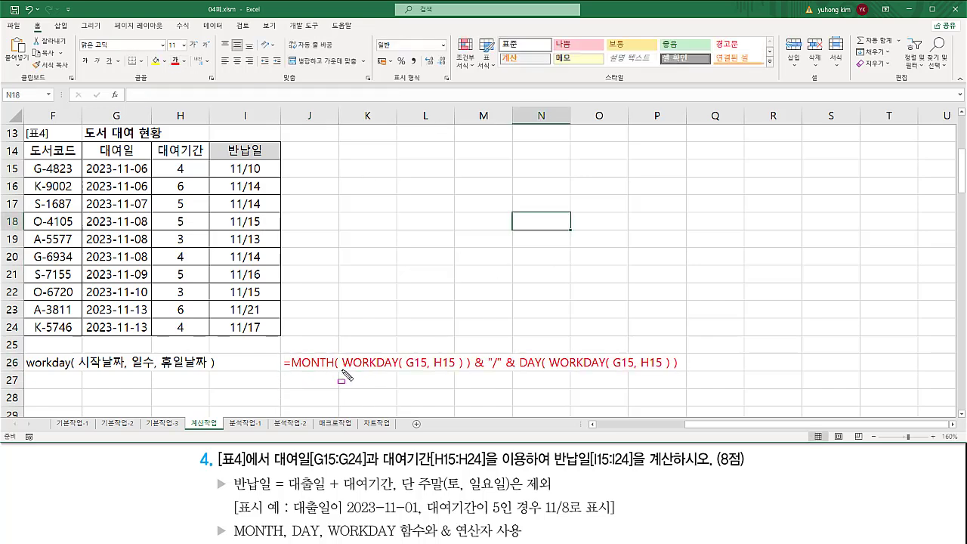
# Review the J26 formula by marking both WORKDAY parts, the MONTH and DAY functions, the & operators and the slash against the 11/8 example.
pyautogui.moveTo(342, 370); pyautogui.dragTo(462, 369)
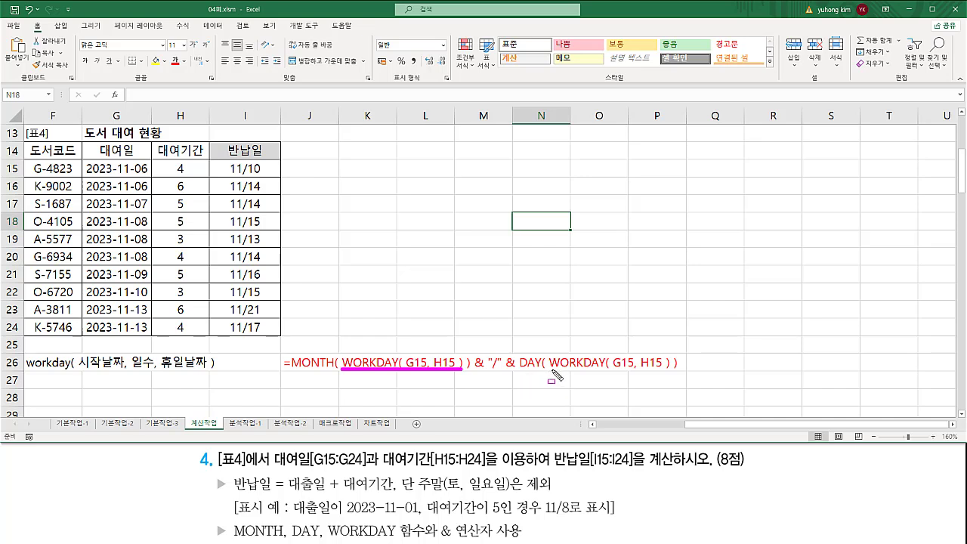
pyautogui.moveTo(550, 370); pyautogui.dragTo(669, 369)
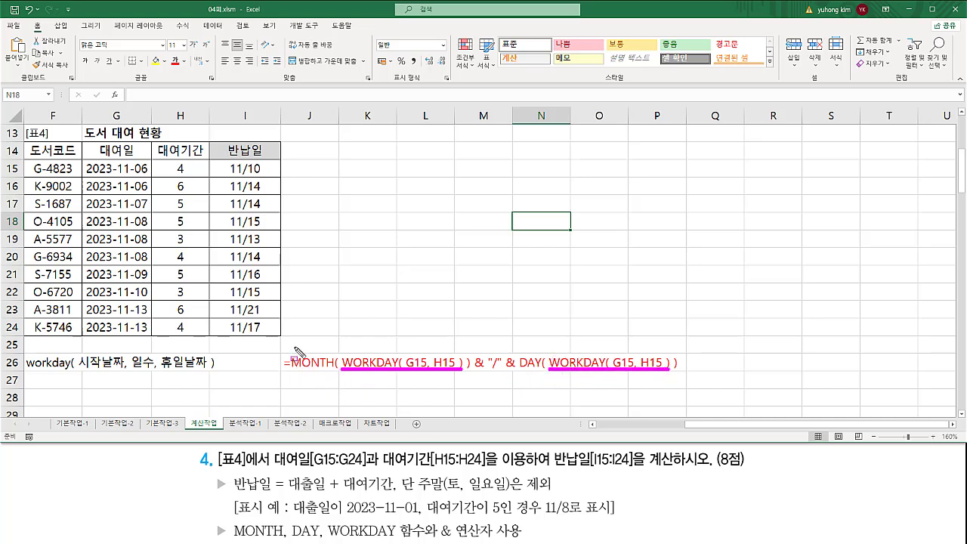
pyautogui.moveTo(290, 344); pyautogui.dragTo(471, 384)
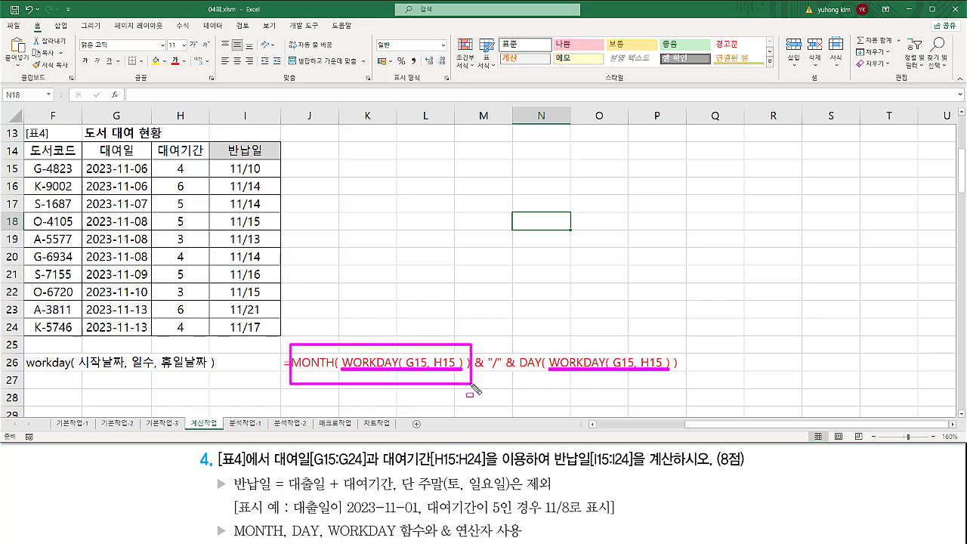
pyautogui.moveTo(516, 346); pyautogui.dragTo(682, 380)
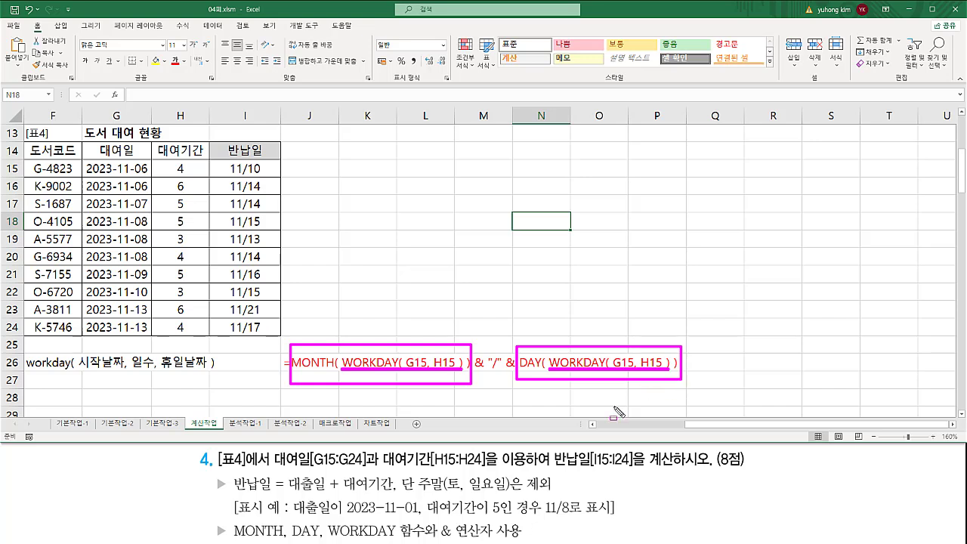
pyautogui.moveTo(543, 517); pyautogui.dragTo(573, 517)
pyautogui.moveTo(363, 331)
pyautogui.mouseDown()
pyautogui.moveTo(371, 344)
pyautogui.moveTo(408, 293)
pyautogui.mouseUp()
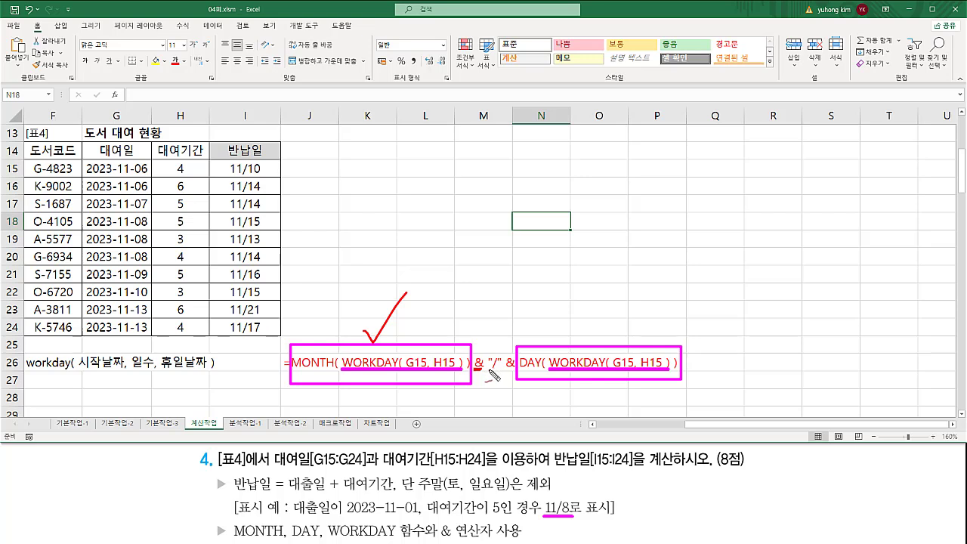
pyautogui.moveTo(489, 369); pyautogui.dragTo(499, 370)
pyautogui.moveTo(503, 370); pyautogui.dragTo(514, 369)
pyautogui.moveTo(564, 330)
pyautogui.mouseDown()
pyautogui.moveTo(576, 348)
pyautogui.moveTo(599, 291)
pyautogui.mouseUp()
pyautogui.press('Escape')
pyautogui.click(365, 261)
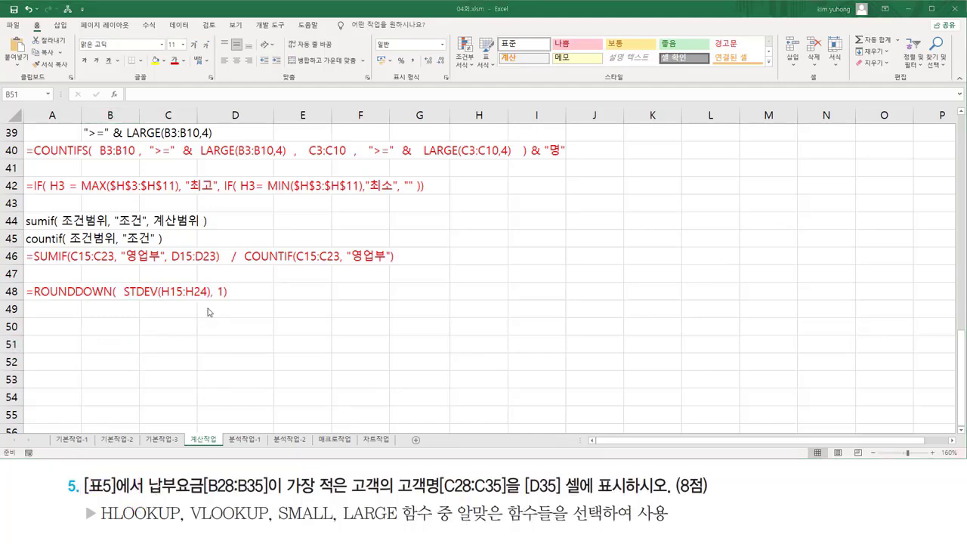
# Mark table 5, its payment amounts B28:B35, the task's lowest-paying customer and customer-name wording, and the answer cell D35.
pyautogui.scroll(5, 184, 314)
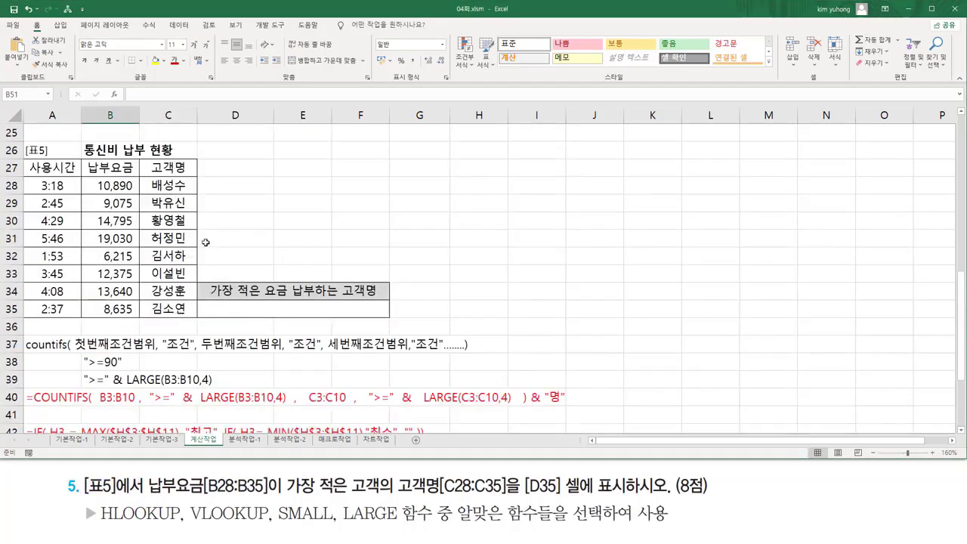
pyautogui.scroll(2, 205, 241)
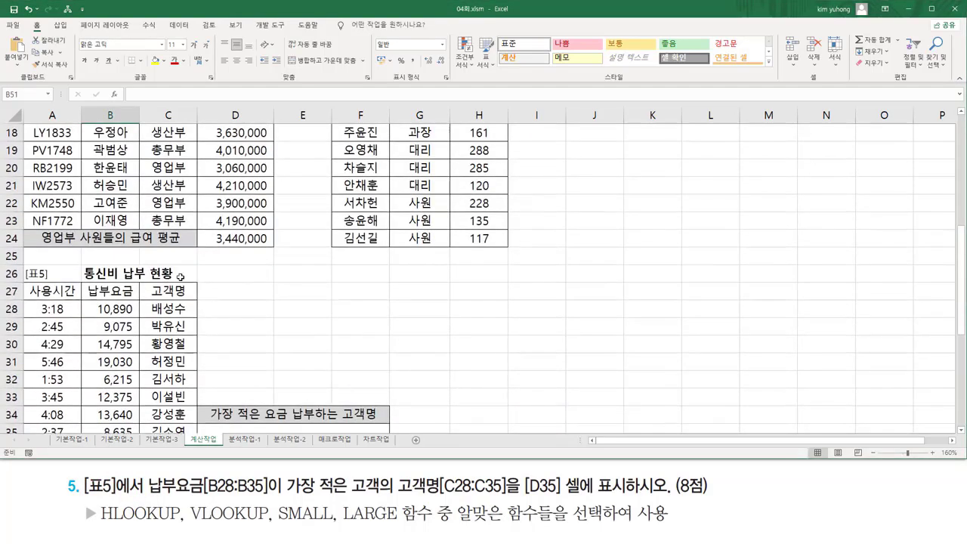
pyautogui.click(962, 432)
pyautogui.click(962, 432)
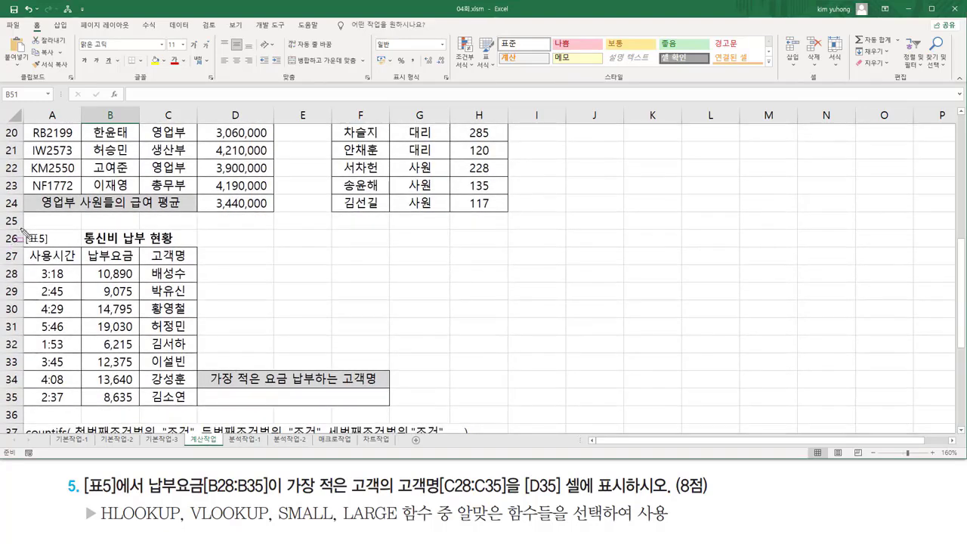
pyautogui.moveTo(21, 229)
pyautogui.mouseDown()
pyautogui.moveTo(217, 318)
pyautogui.moveTo(215, 398)
pyautogui.moveTo(409, 413)
pyautogui.mouseUp()
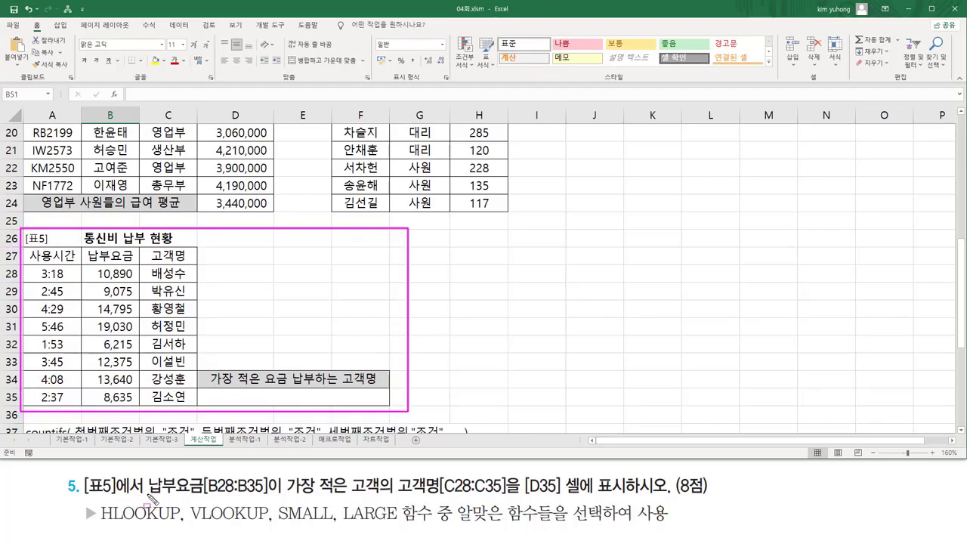
pyautogui.moveTo(151, 496); pyautogui.dragTo(272, 496)
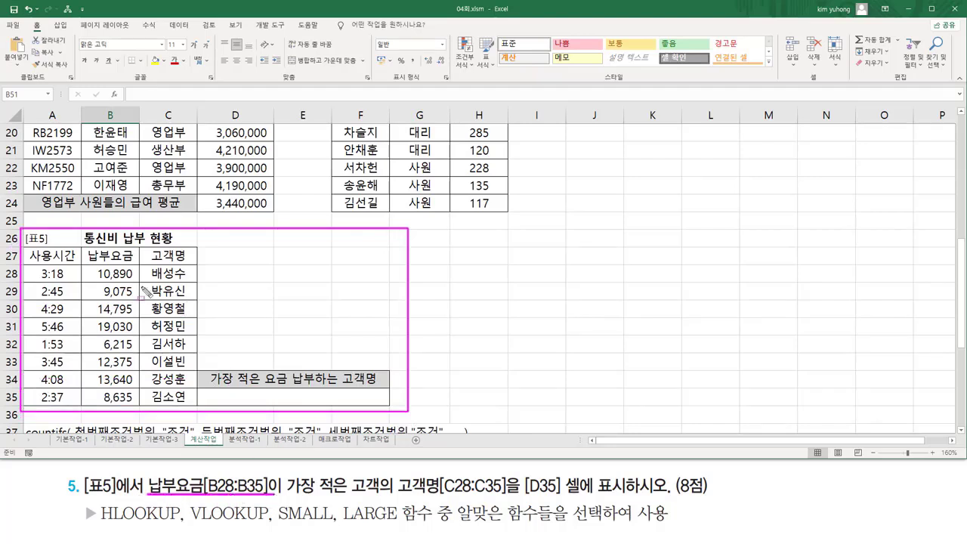
pyautogui.moveTo(90, 265)
pyautogui.mouseDown()
pyautogui.moveTo(121, 317)
pyautogui.moveTo(140, 410)
pyautogui.mouseUp()
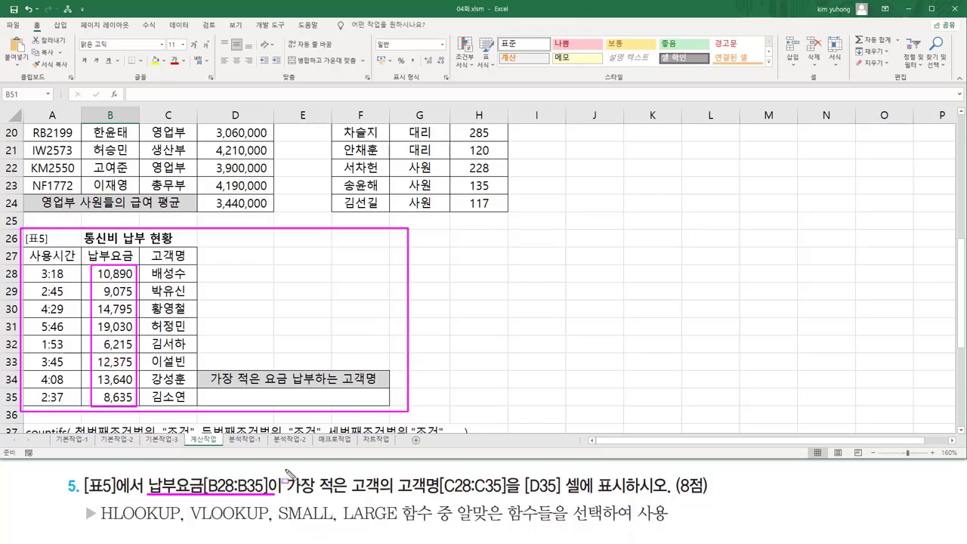
pyautogui.moveTo(286, 468)
pyautogui.mouseDown()
pyautogui.moveTo(352, 511)
pyautogui.moveTo(376, 500)
pyautogui.moveTo(545, 492)
pyautogui.moveTo(574, 511)
pyautogui.moveTo(564, 499)
pyautogui.mouseUp()
pyautogui.moveTo(236, 392); pyautogui.dragTo(368, 403)
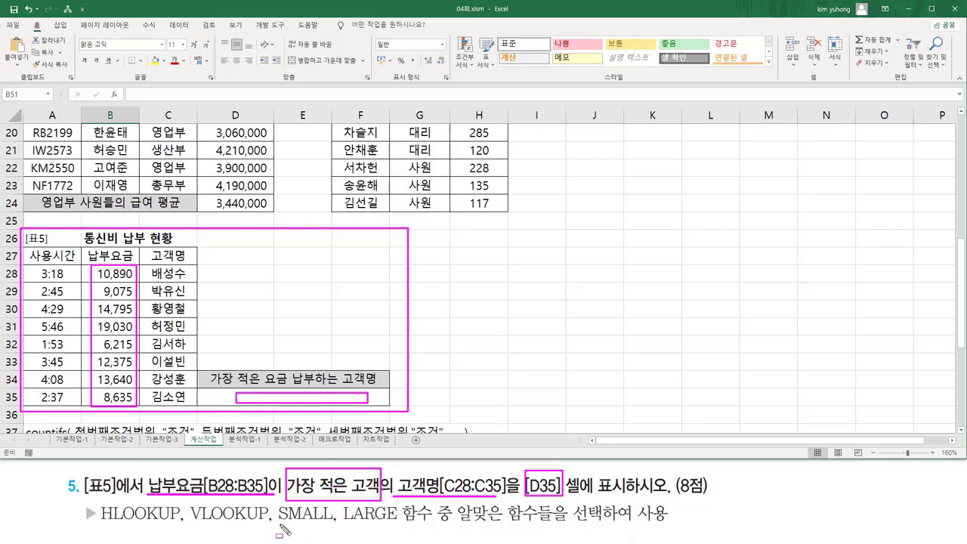
# Mark SMALL and VLOOKUP as the functions to use, strike out LARGE and HLOOKUP, and outline table 5's vertical customer-name column.
pyautogui.moveTo(275, 525); pyautogui.dragTo(404, 520)
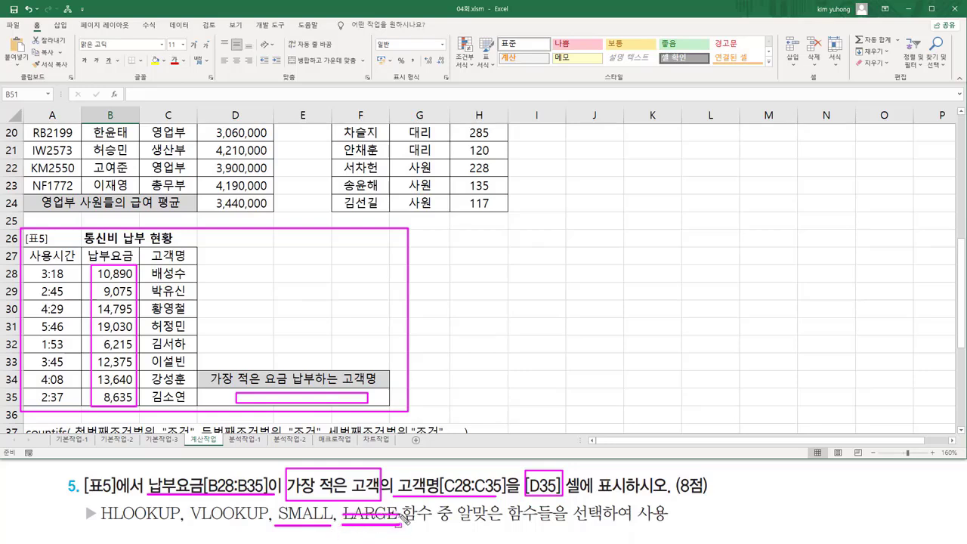
pyautogui.moveTo(278, 506)
pyautogui.mouseDown()
pyautogui.moveTo(302, 534)
pyautogui.moveTo(334, 514)
pyautogui.moveTo(329, 500)
pyautogui.mouseUp()
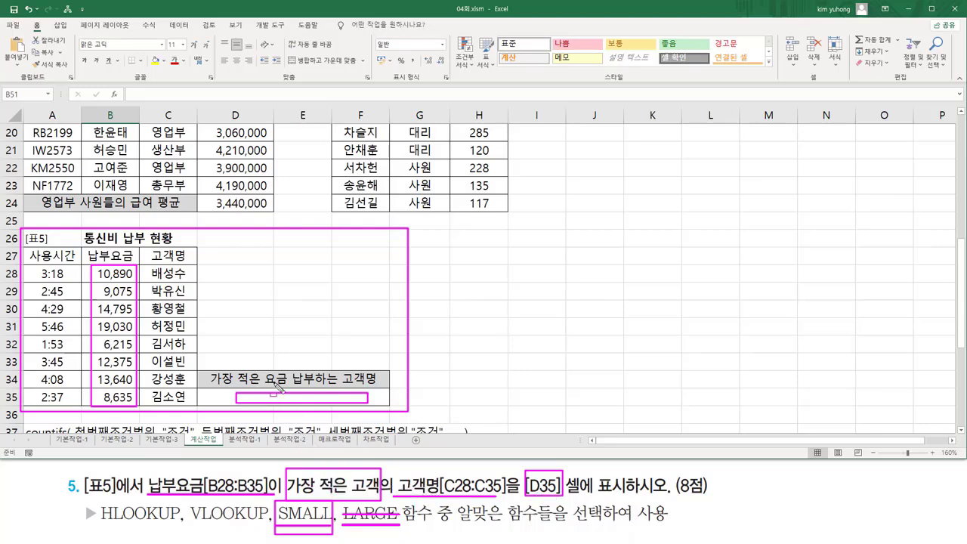
pyautogui.moveTo(102, 525); pyautogui.dragTo(263, 529)
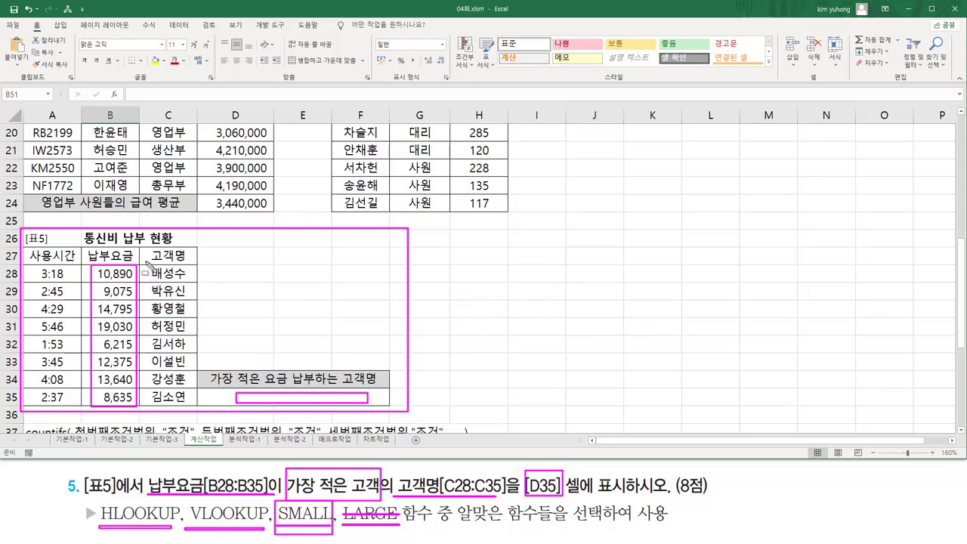
pyautogui.moveTo(143, 265)
pyautogui.mouseDown()
pyautogui.moveTo(201, 391)
pyautogui.moveTo(198, 415)
pyautogui.moveTo(192, 404)
pyautogui.mouseUp()
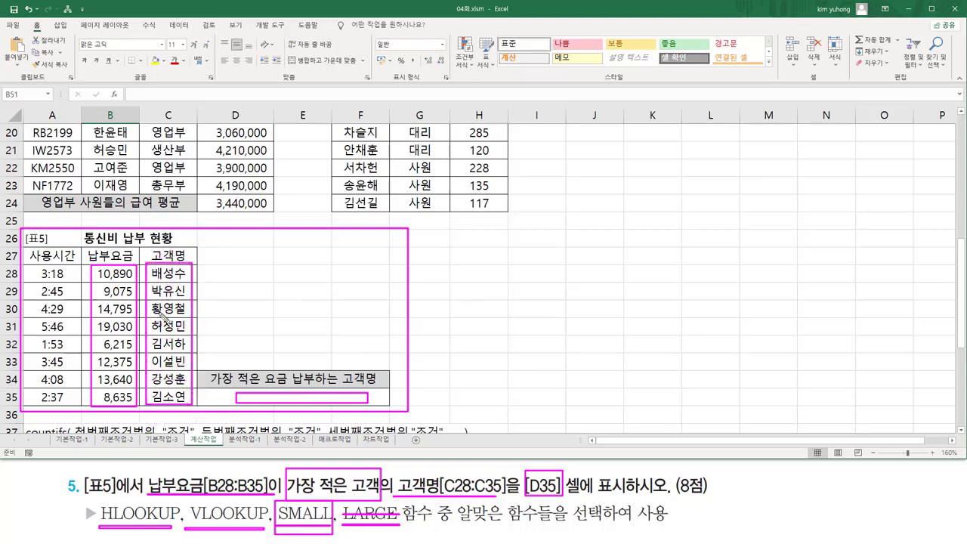
pyautogui.moveTo(173, 240); pyautogui.dragTo(176, 407)
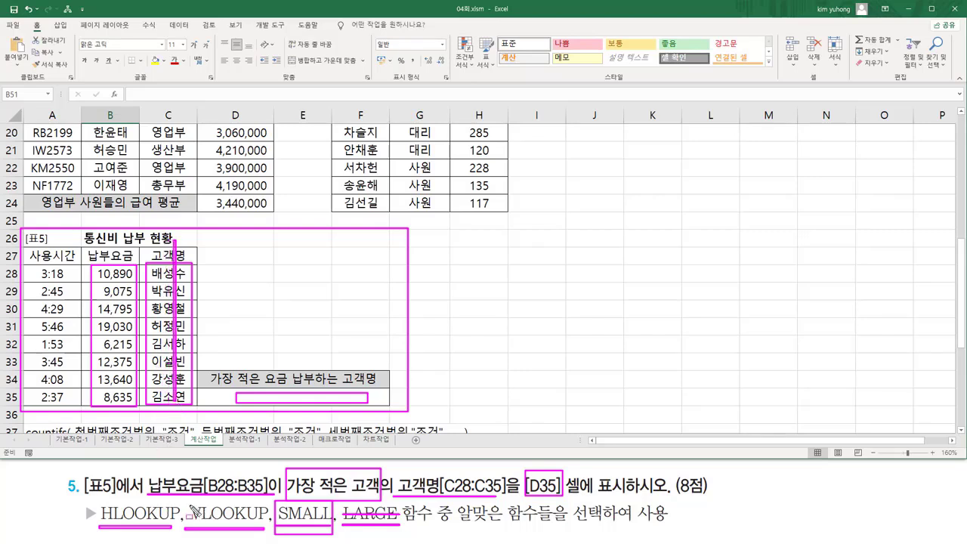
pyautogui.moveTo(189, 502)
pyautogui.mouseDown()
pyautogui.moveTo(186, 529)
pyautogui.moveTo(266, 500)
pyautogui.moveTo(269, 540)
pyautogui.mouseUp()
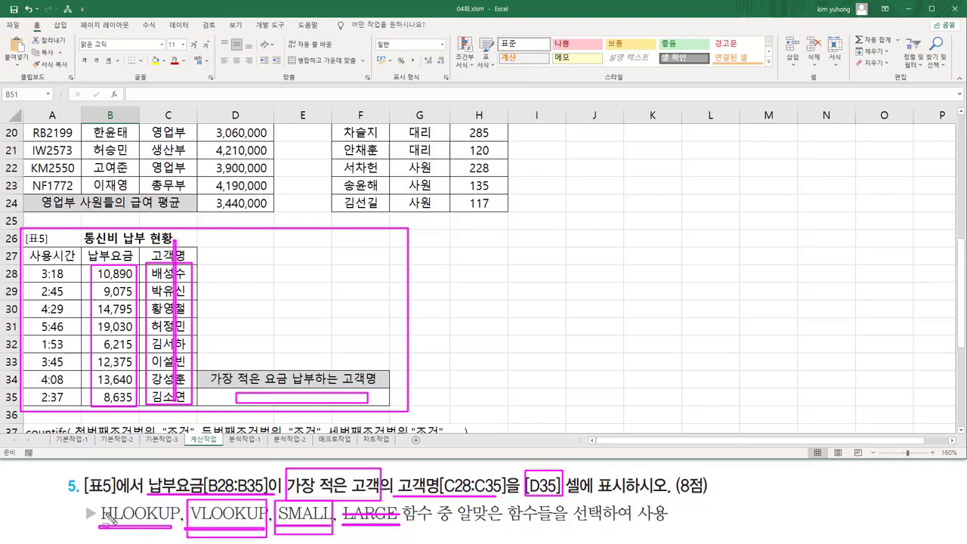
pyautogui.moveTo(104, 514); pyautogui.dragTo(178, 515)
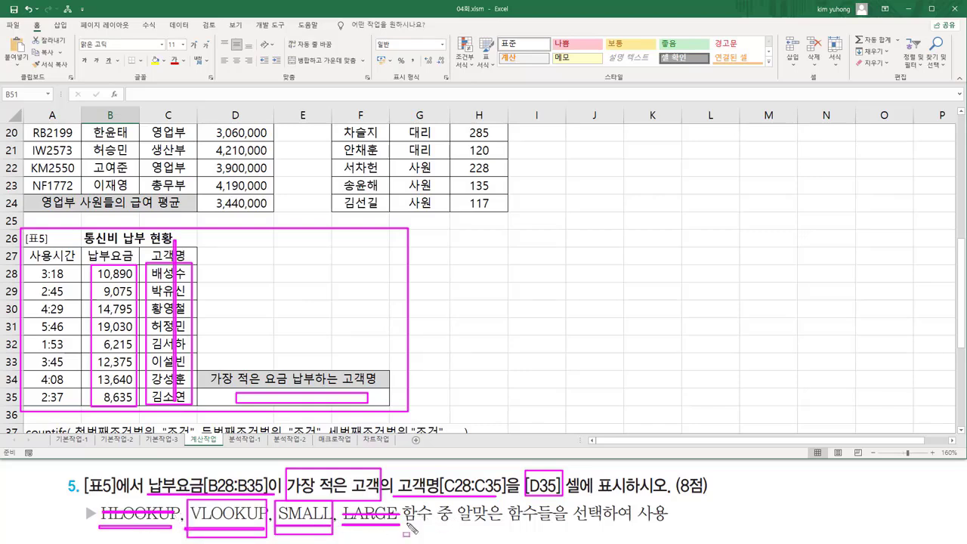
pyautogui.moveTo(457, 529)
pyautogui.mouseDown()
pyautogui.moveTo(574, 529)
pyautogui.moveTo(575, 499)
pyautogui.moveTo(605, 528)
pyautogui.moveTo(679, 527)
pyautogui.mouseUp()
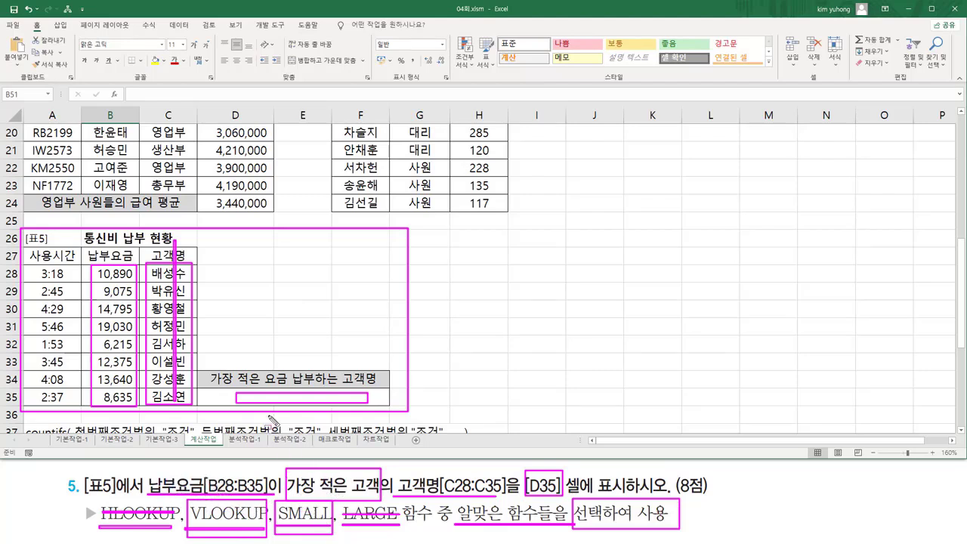
pyautogui.press('Escape')
# Enter =SMALL(B28:B35,1) in D35 to find the lowest payment amount, marking the matching wording in the task.
pyautogui.click(291, 396)
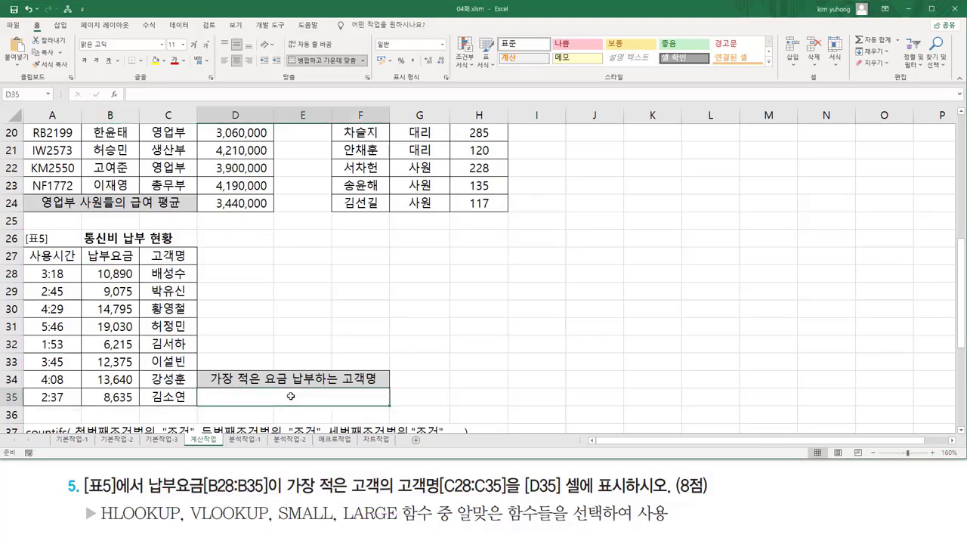
pyautogui.write('=smal')
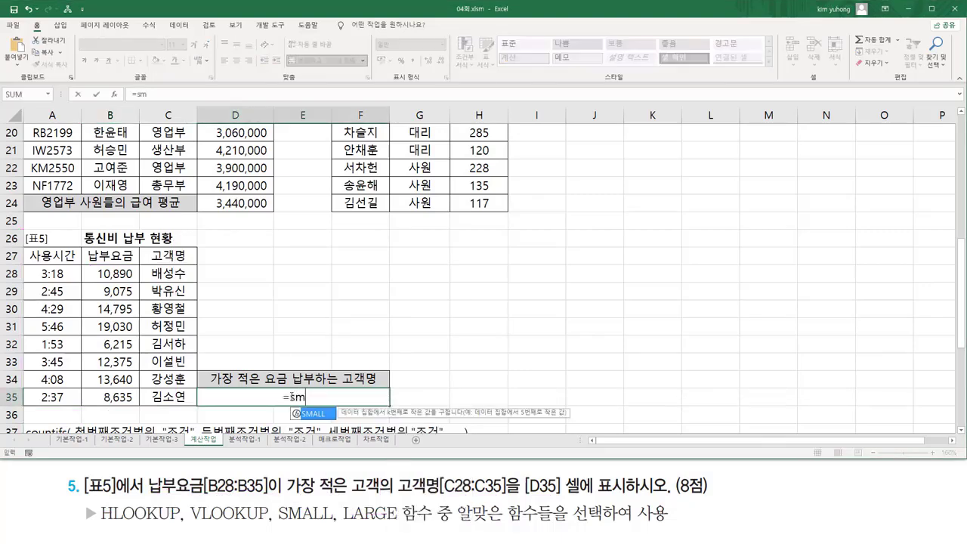
pyautogui.press('Tab')
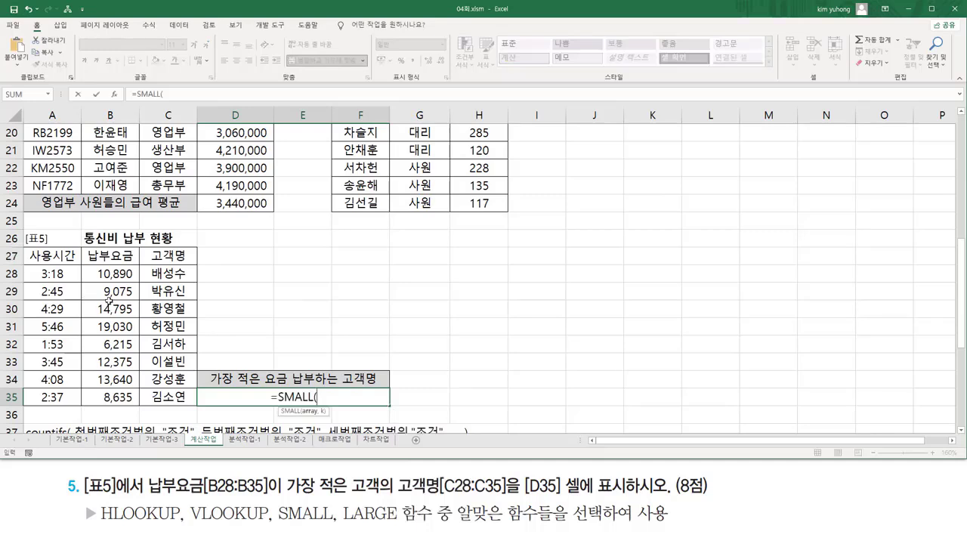
pyautogui.moveTo(110, 273); pyautogui.dragTo(112, 395)
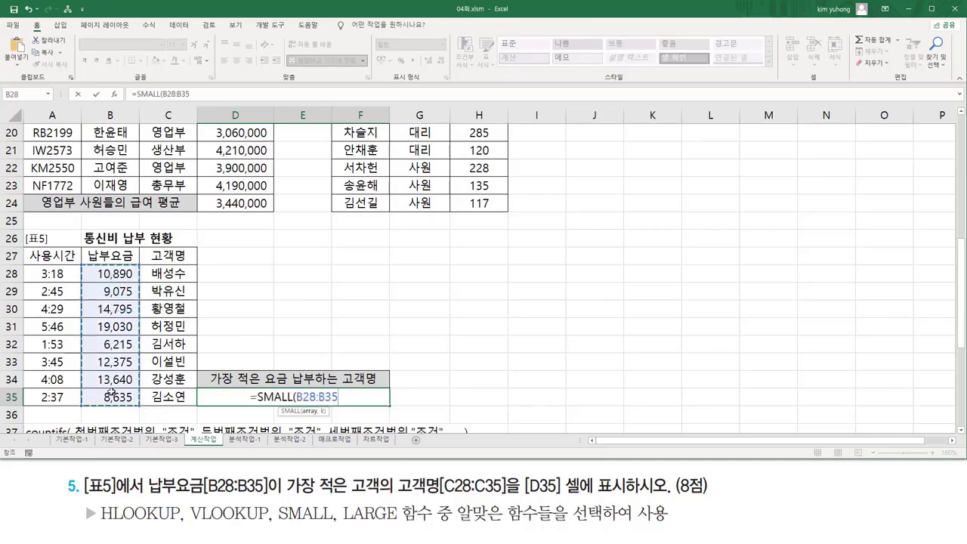
pyautogui.write(',')
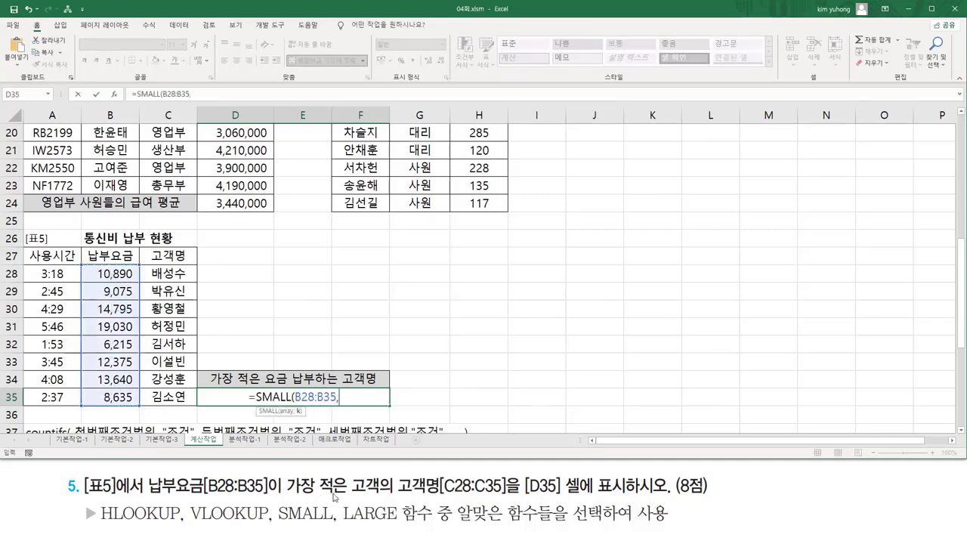
pyautogui.write('1')
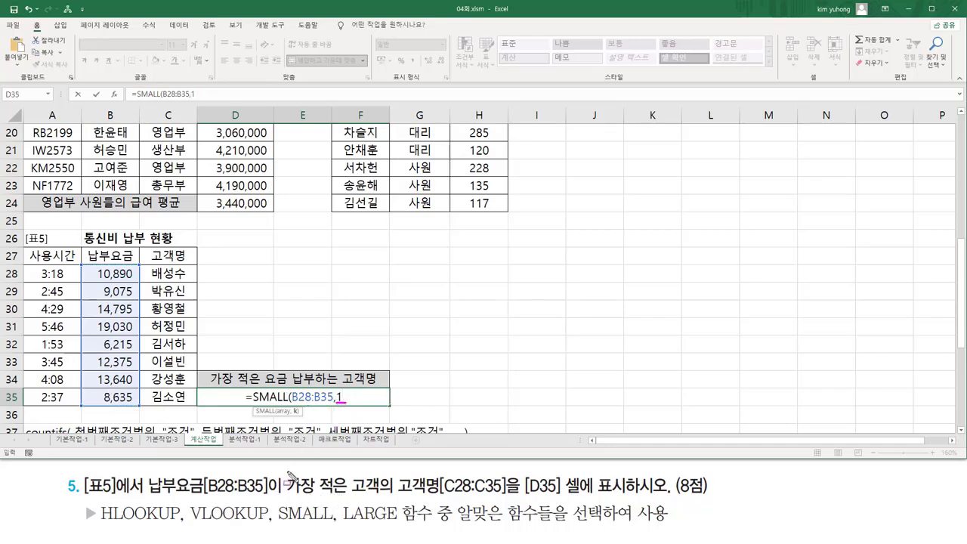
pyautogui.moveTo(287, 473); pyautogui.dragTo(349, 497)
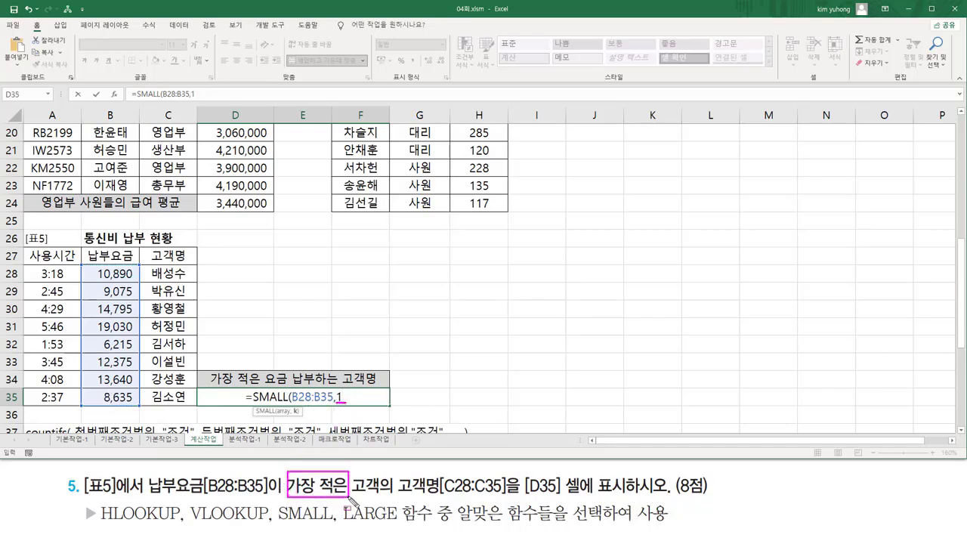
pyautogui.press('Escape')
pyautogui.click(358, 399)
pyautogui.write(')')
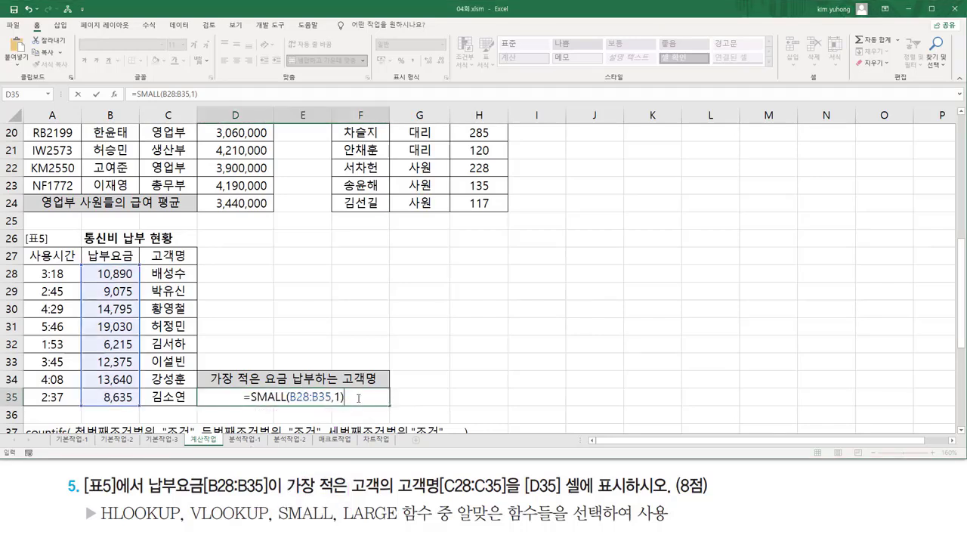
pyautogui.press('Return')
pyautogui.click(346, 401)
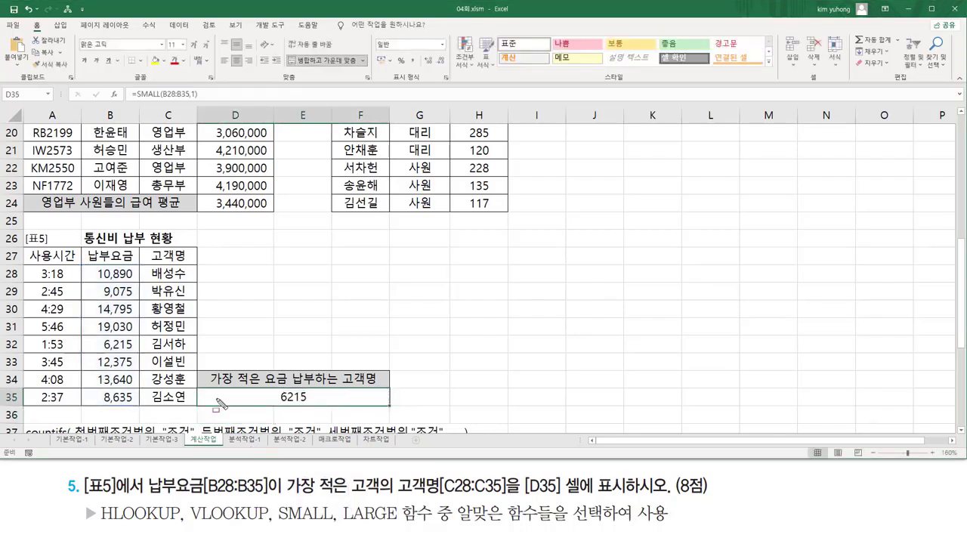
# Mark the lowest payment and its customer's name, the D35 result, the lookup range B28:C35 and VLOOKUP in the task.
pyautogui.moveTo(99, 336); pyautogui.dragTo(138, 353)
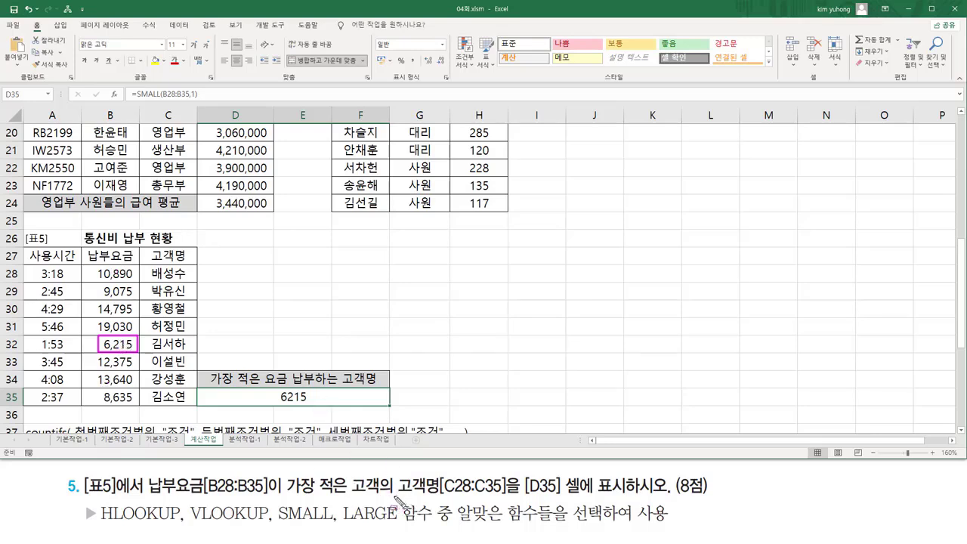
pyautogui.moveTo(393, 497); pyautogui.dragTo(448, 496)
pyautogui.moveTo(151, 349); pyautogui.dragTo(190, 349)
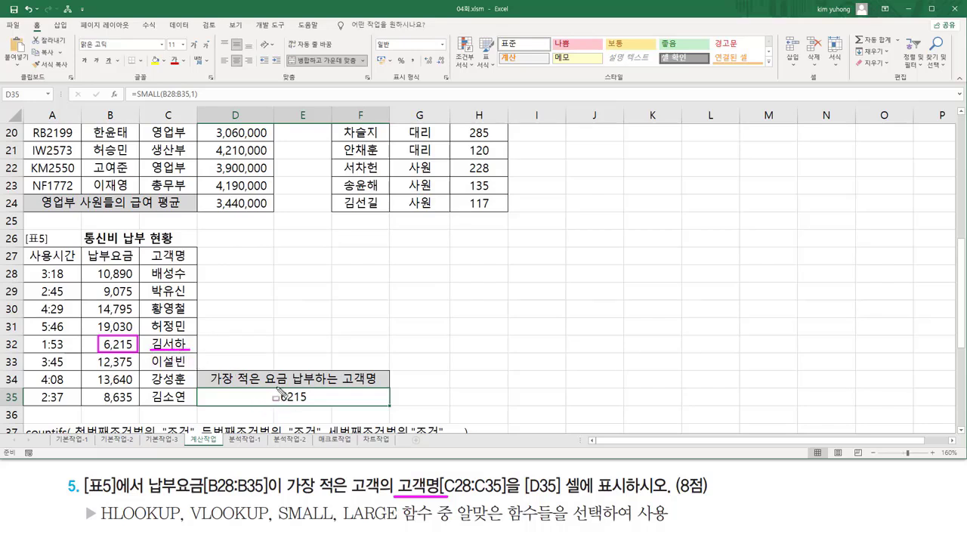
pyautogui.moveTo(274, 387)
pyautogui.mouseDown()
pyautogui.moveTo(276, 401)
pyautogui.moveTo(310, 409)
pyautogui.mouseUp()
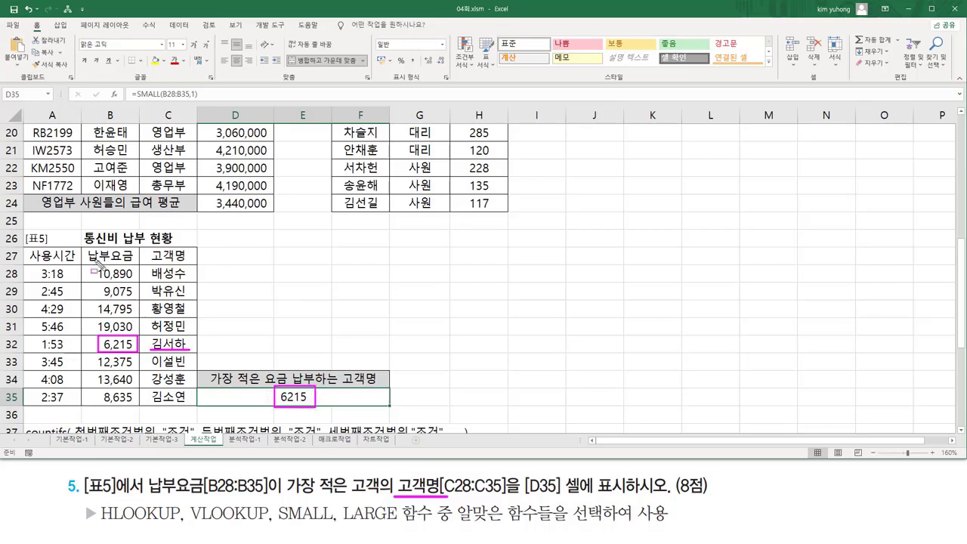
pyautogui.moveTo(82, 263); pyautogui.dragTo(200, 409)
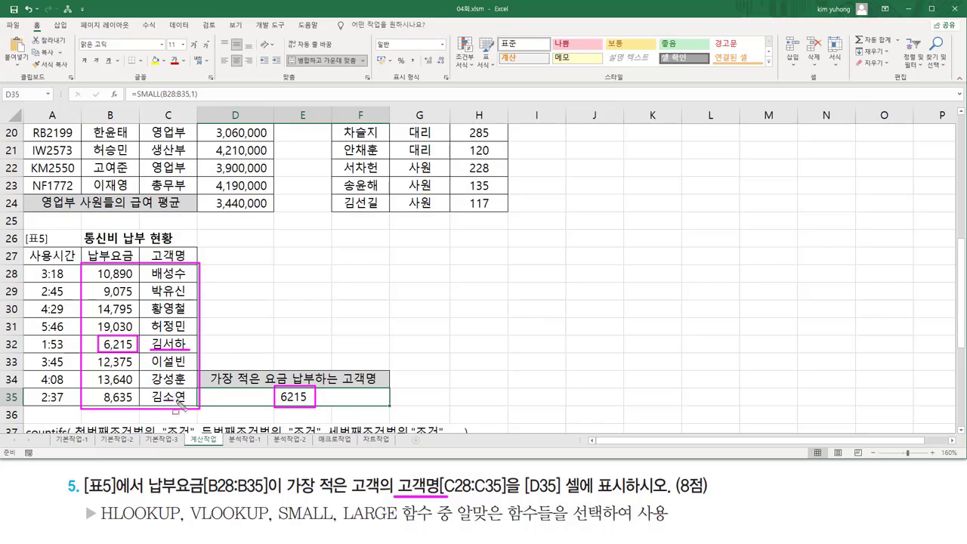
pyautogui.moveTo(190, 522); pyautogui.dragTo(269, 522)
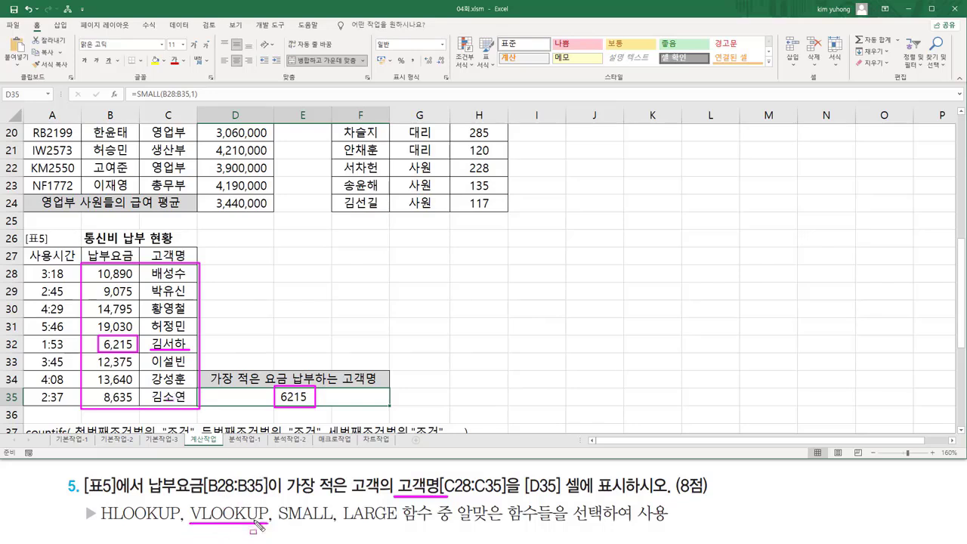
pyautogui.press('Escape')
# Write the syntax note vlookup( 찾을값, 참조범위 $, 열번호 , 옵션) as text in E27.
pyautogui.click(303, 256)
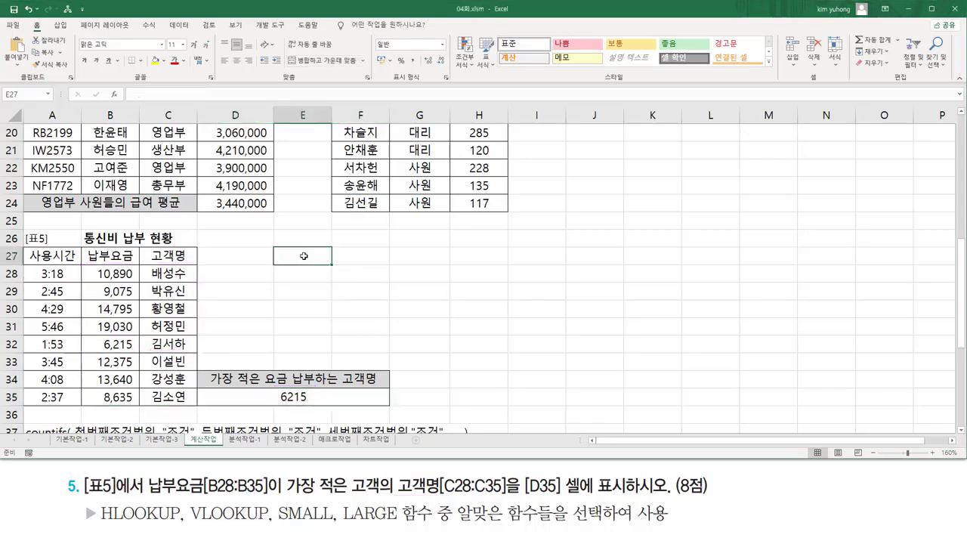
pyautogui.write('h')
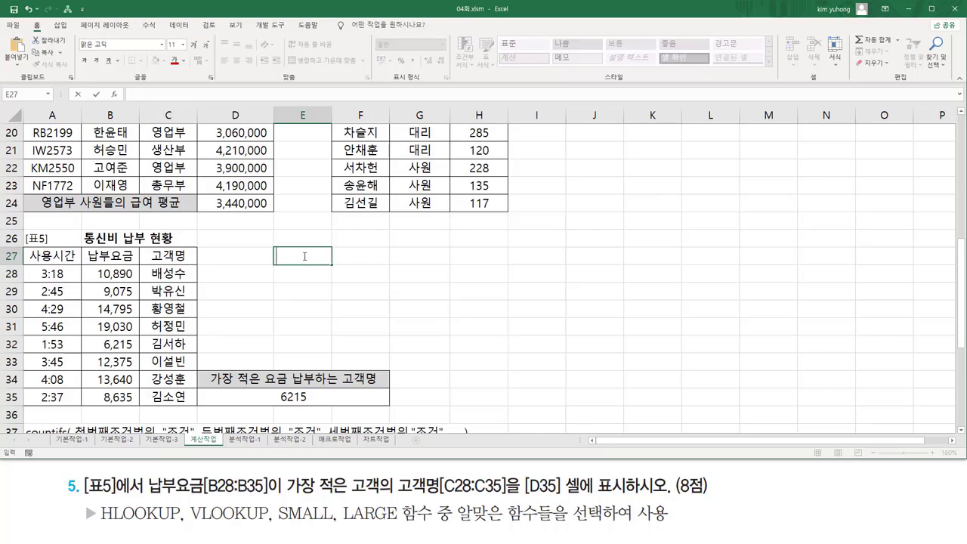
pyautogui.write('vlookup(')
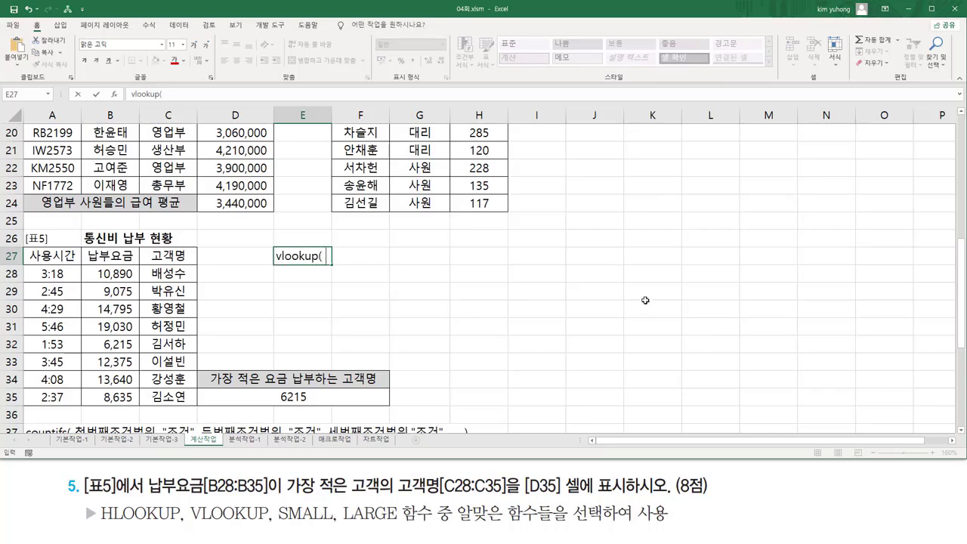
pyautogui.write('찾으')
pyautogui.write('을값, ')
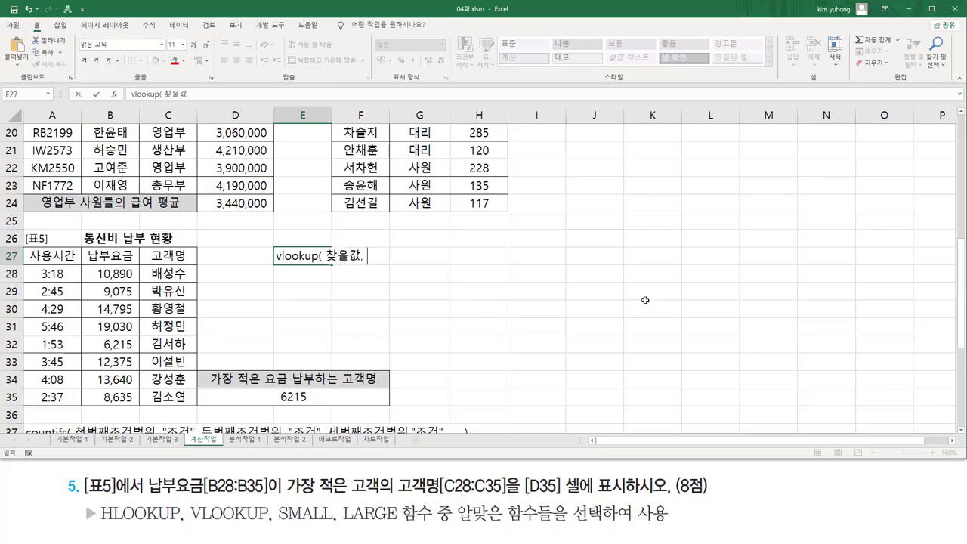
pyautogui.write('참조범위,')
pyautogui.press('BackSpace')
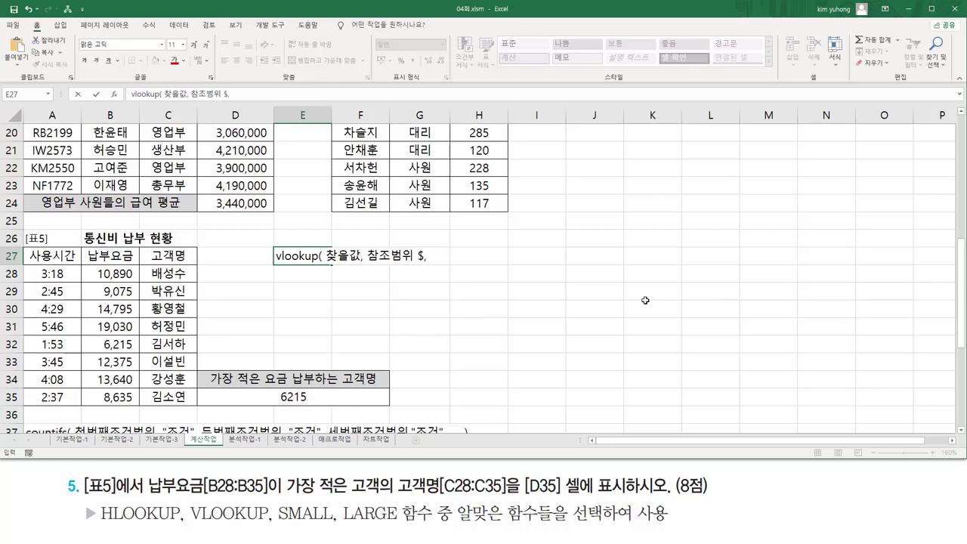
pyautogui.write('여')
pyautogui.write('번호')
pyautogui.write(' , 옵션)')
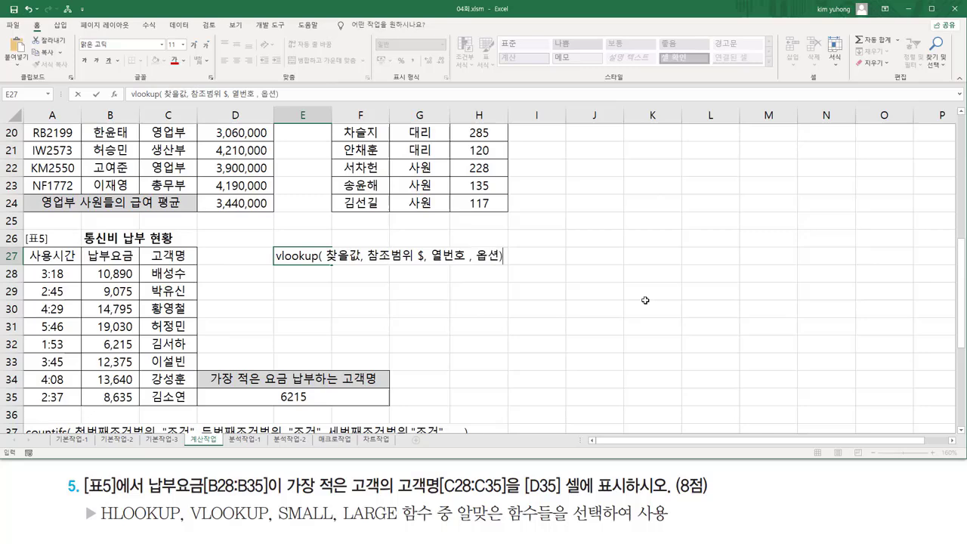
# Confirm the VLOOKUP syntax note in E27 and turn off its centred alignment.
pyautogui.press('Return')
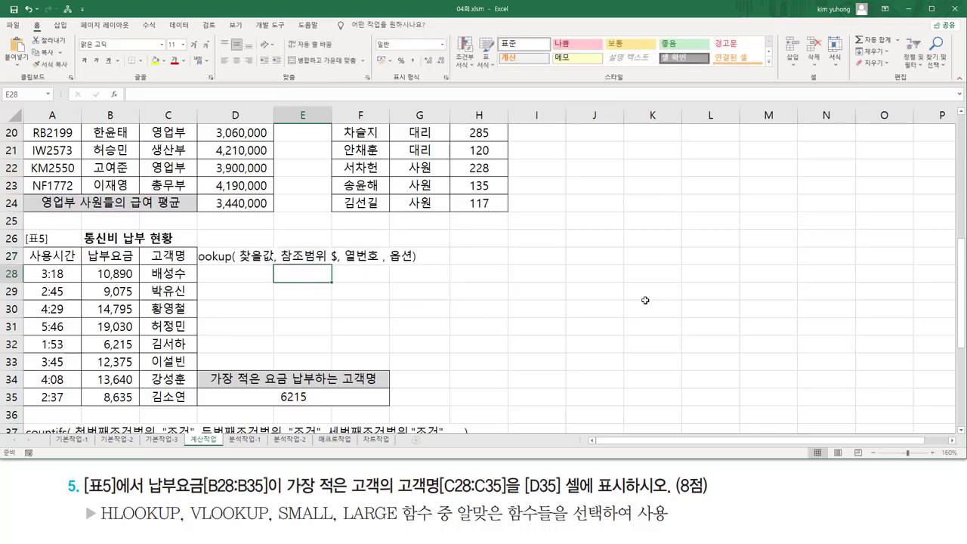
pyautogui.click(313, 257)
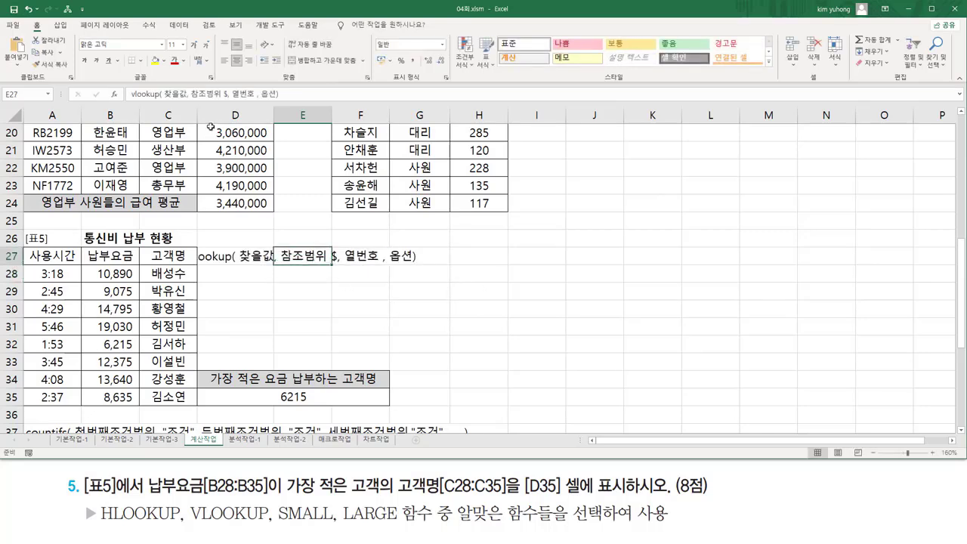
pyautogui.click(237, 62)
# Box the v and 열번호 in the VLOOKUP syntax note and underline its 찾을값, 참조범위 and 옵션 arguments.
pyautogui.moveTo(360, 326); pyautogui.dragTo(361, 308)
pyautogui.moveTo(431, 246); pyautogui.dragTo(464, 270)
pyautogui.moveTo(275, 248); pyautogui.dragTo(282, 268)
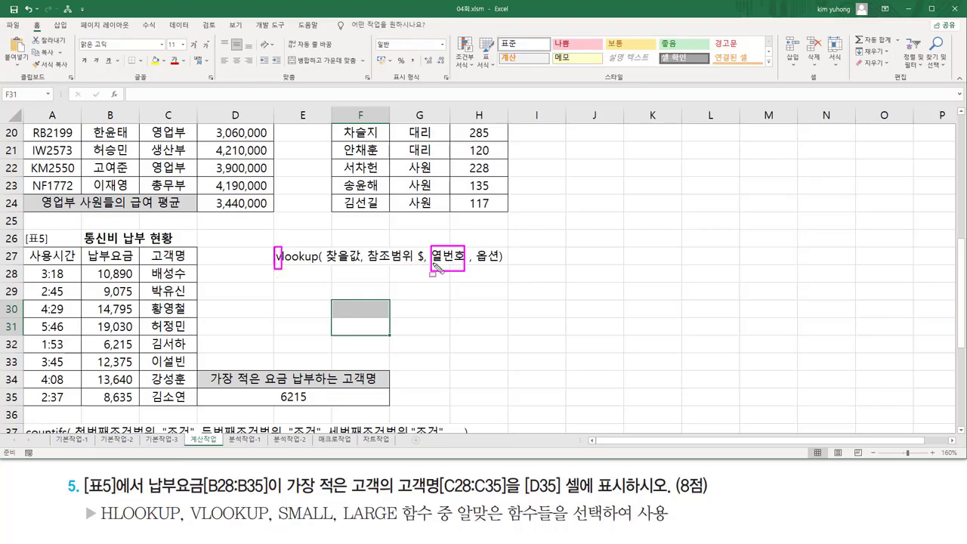
pyautogui.moveTo(434, 265); pyautogui.dragTo(463, 265)
pyautogui.moveTo(325, 265); pyautogui.dragTo(424, 265)
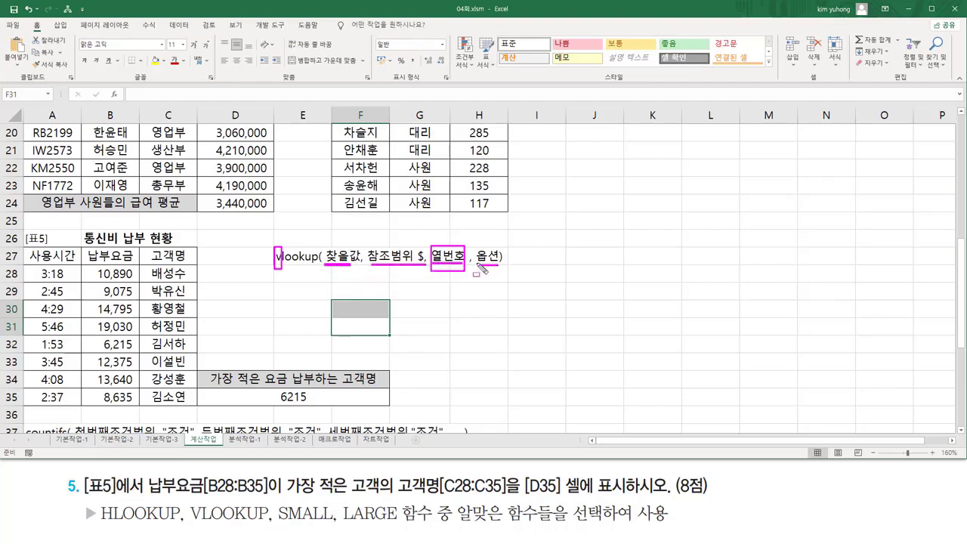
pyautogui.press('Escape')
# Write the option notes true(생략) in F28 and false in F29 below the VLOOKUP syntax.
pyautogui.click(371, 273)
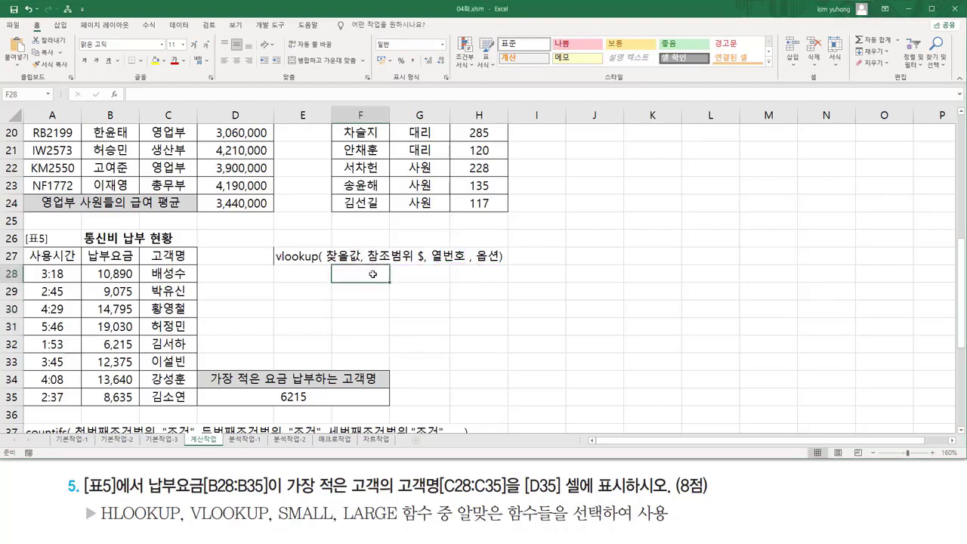
pyautogui.doubleClick(373, 274)
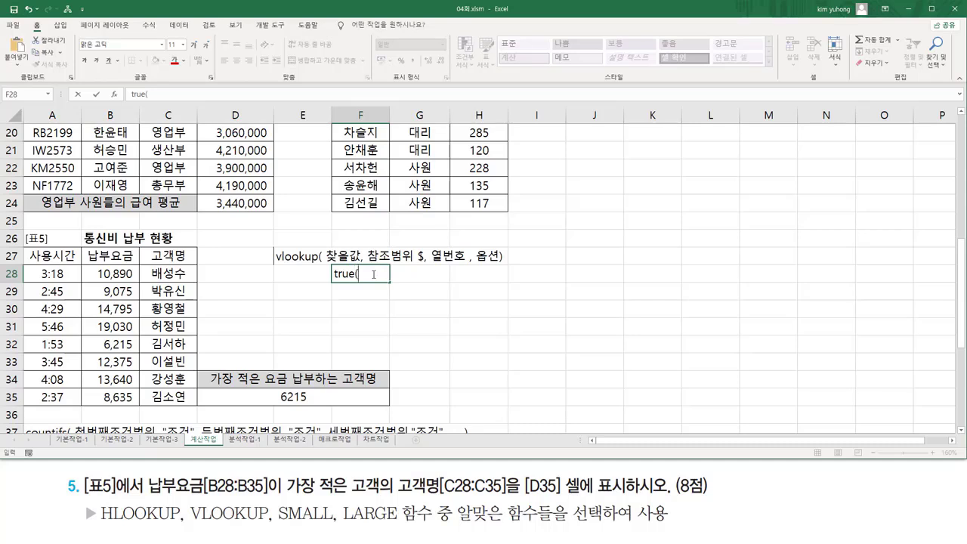
pyautogui.write('true(생략)')
pyautogui.press('Return')
pyautogui.write('false')
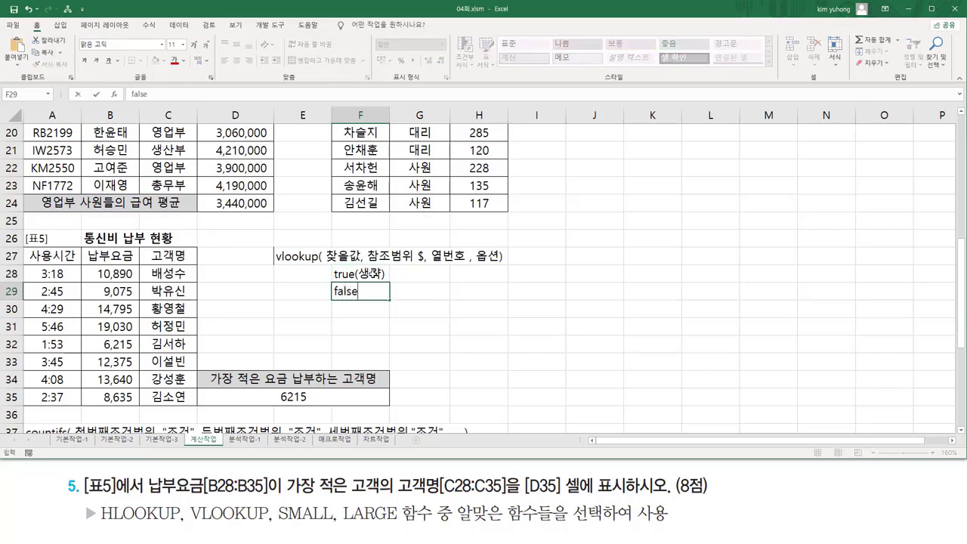
pyautogui.press('Return')
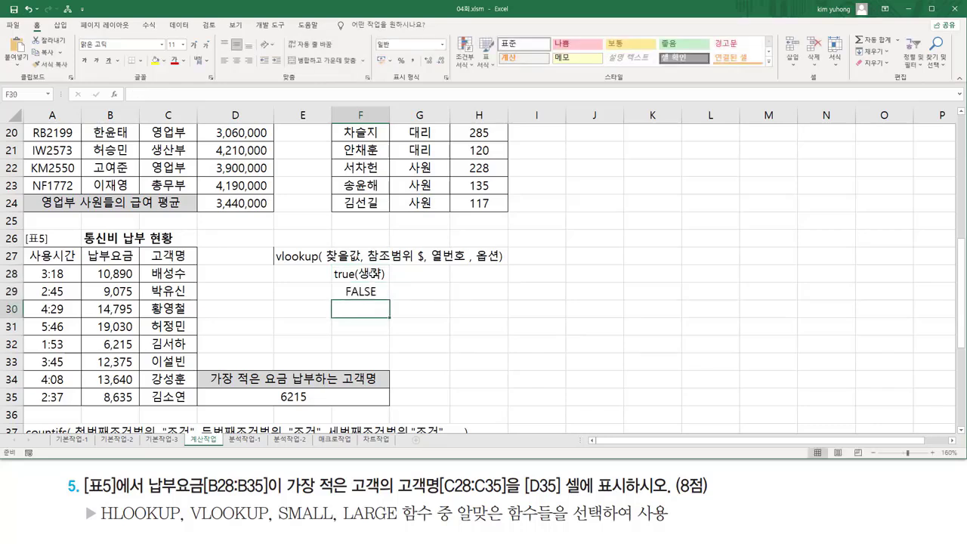
# Describe the two options by writing 근사값 in G28 and 일치하는값 in G29.
pyautogui.press('Up')
pyautogui.press('Up')
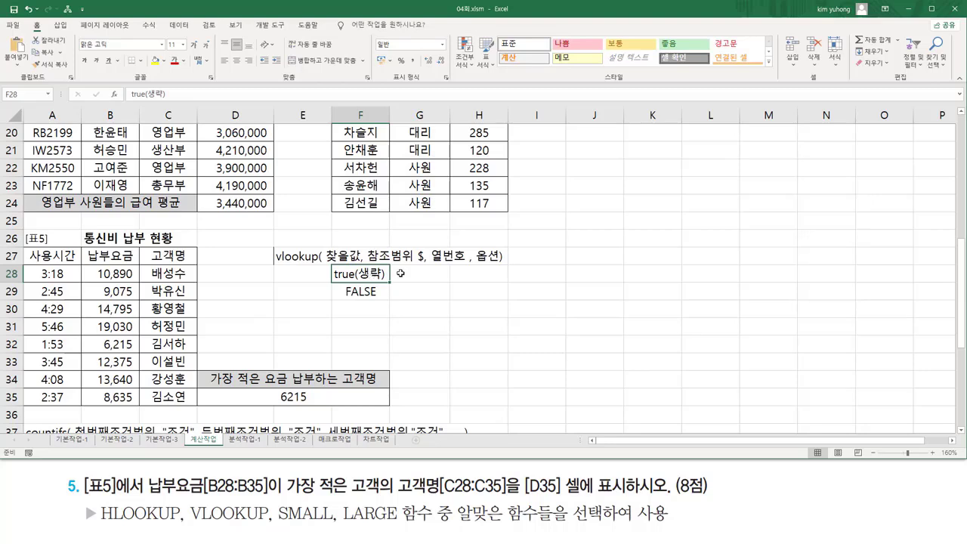
pyautogui.click(400, 273)
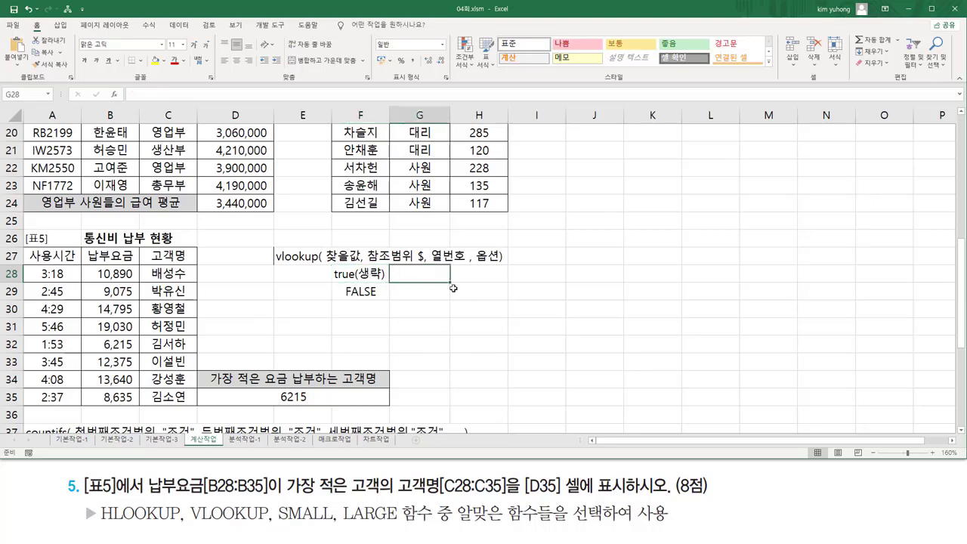
pyautogui.write('rm근사')
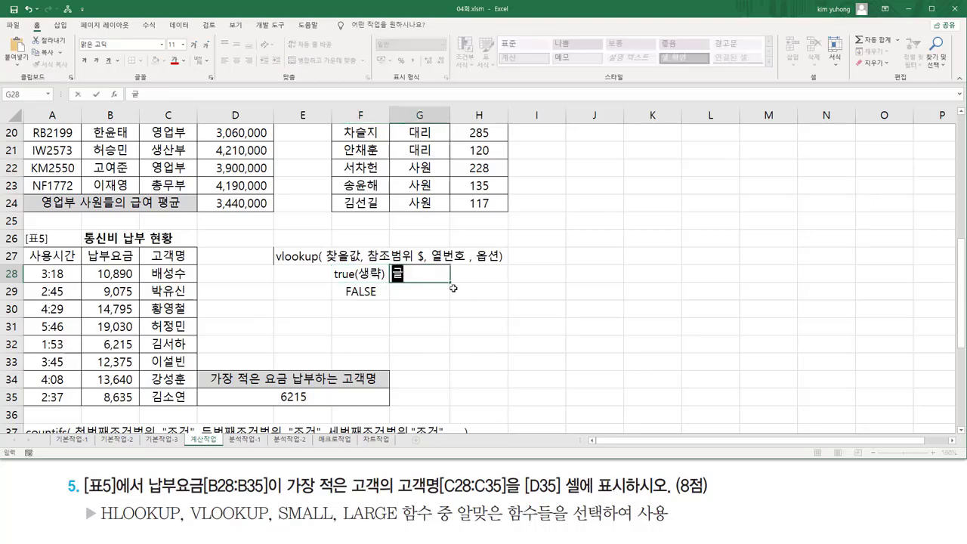
pyautogui.write('값')
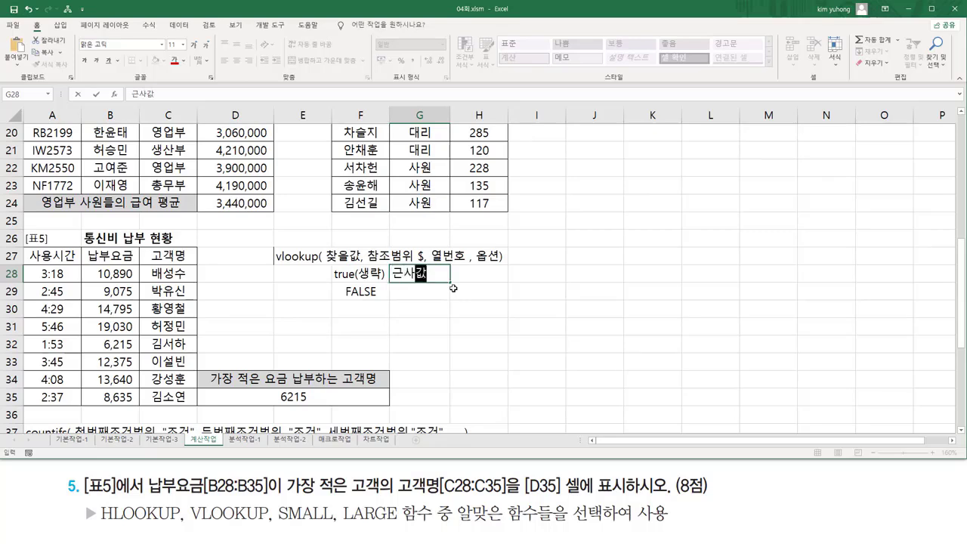
pyautogui.press('Return')
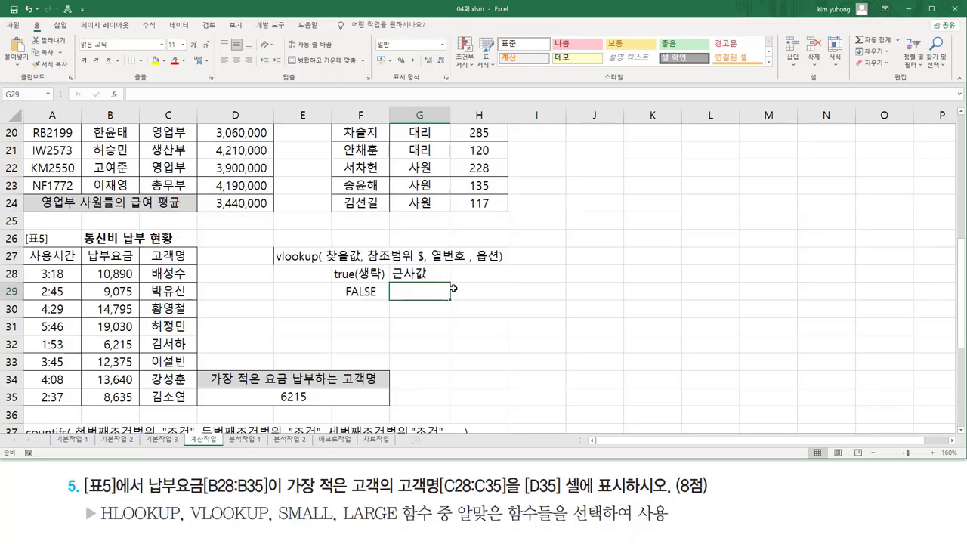
pyautogui.write('일ㅊ')
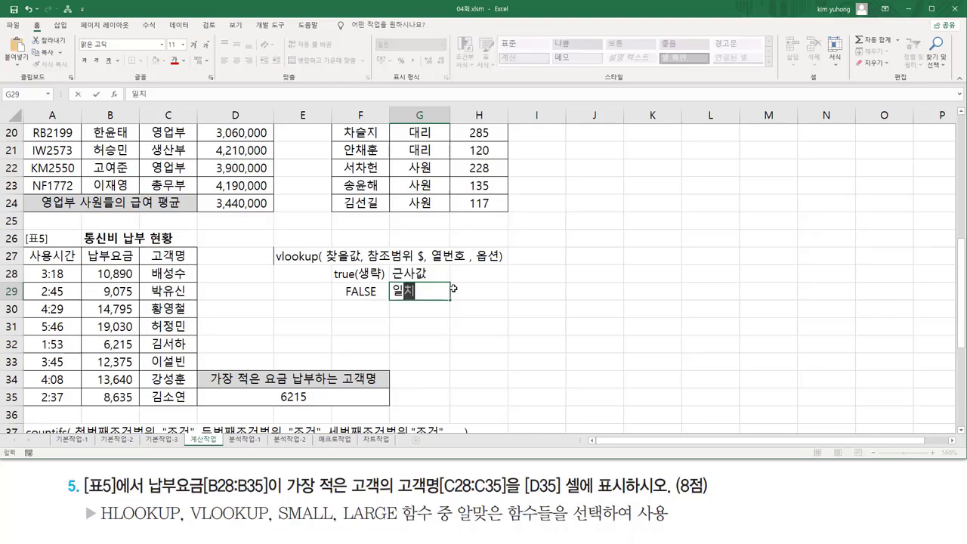
pyautogui.write('하는ㄱ')
pyautogui.press('Return')
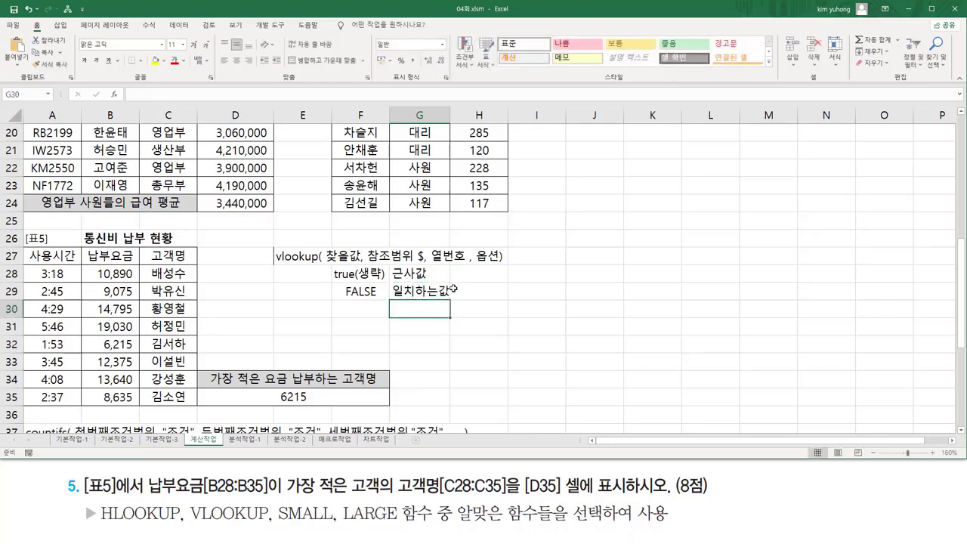
pyautogui.click(236, 396)
pyautogui.doubleClick(236, 397)
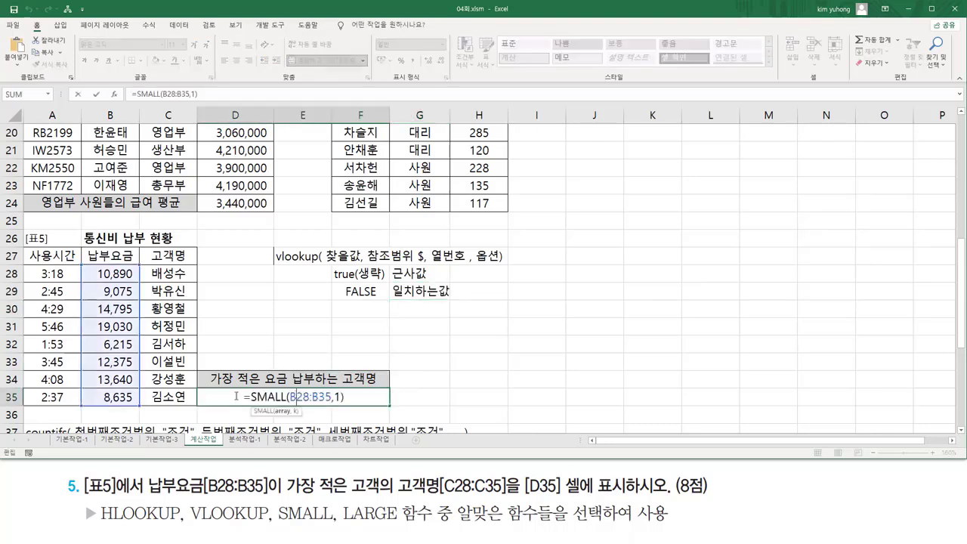
pyautogui.press('Escape')
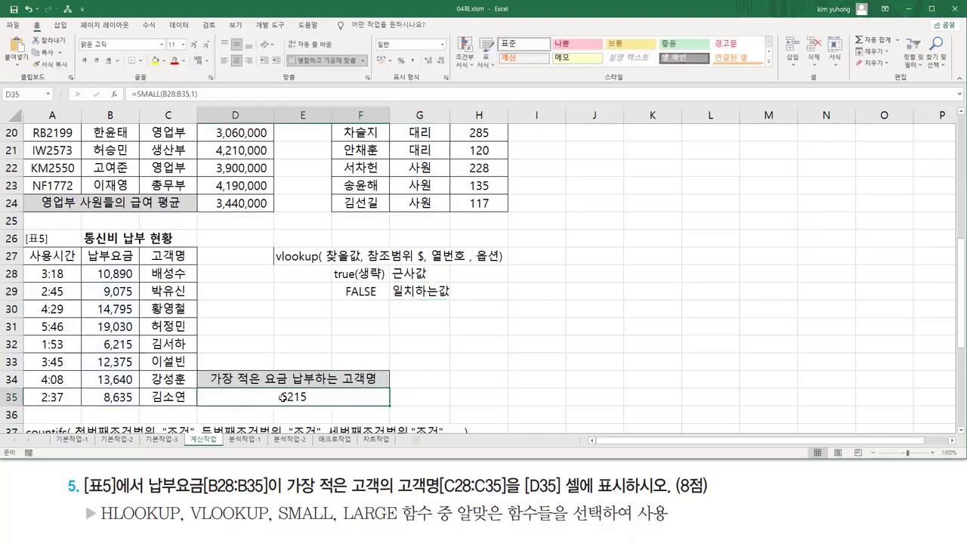
# Underline the D35 result, outline the range B28:C35, and box the lowest payment with its customer's name.
pyautogui.moveTo(279, 404); pyautogui.dragTo(306, 405)
pyautogui.moveTo(80, 263)
pyautogui.mouseDown()
pyautogui.moveTo(80, 303)
pyautogui.moveTo(139, 407)
pyautogui.moveTo(197, 409)
pyautogui.mouseUp()
pyautogui.moveTo(105, 337)
pyautogui.mouseDown()
pyautogui.moveTo(181, 352)
pyautogui.moveTo(192, 337)
pyautogui.mouseUp()
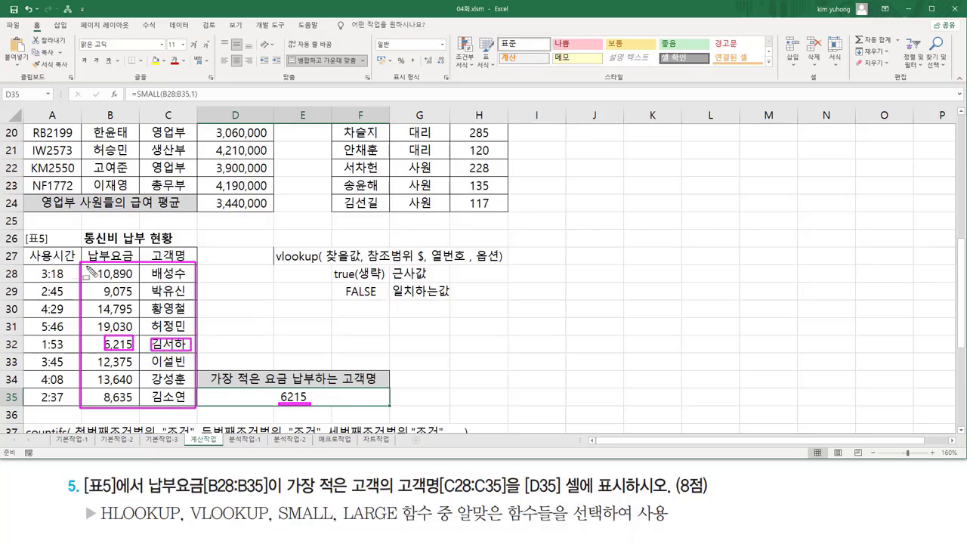
pyautogui.moveTo(88, 266); pyautogui.dragTo(91, 268)
pyautogui.moveTo(95, 323); pyautogui.dragTo(190, 409)
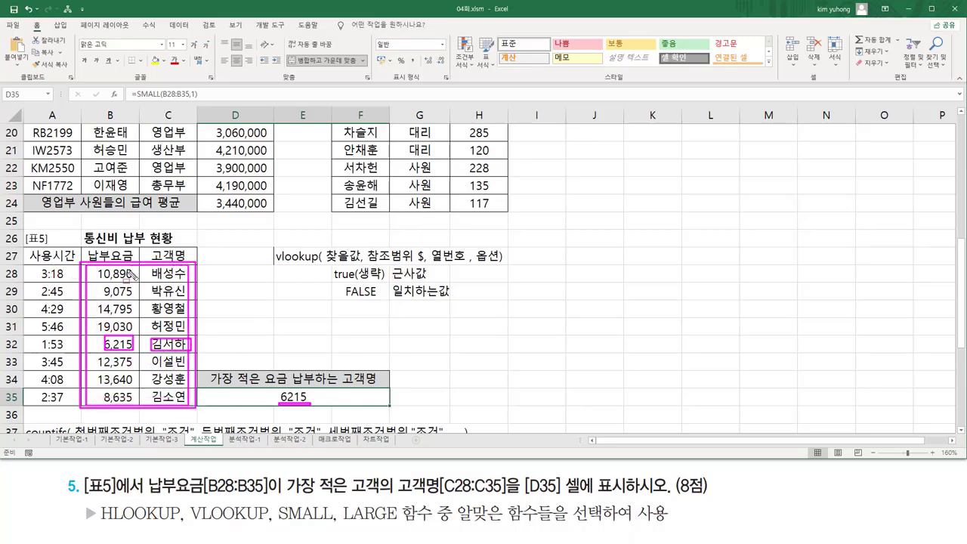
pyautogui.press('Escape')
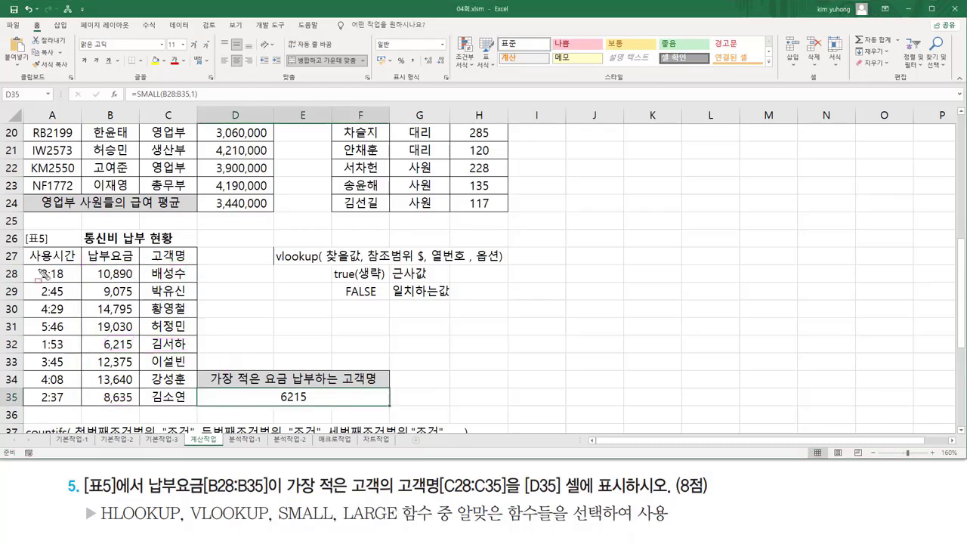
# Compare A28:C35 and B28:C35 as lookup ranges by outlining them, marking 찾을값, the D35 result and the payment column.
pyautogui.moveTo(29, 263)
pyautogui.mouseDown()
pyautogui.moveTo(109, 355)
pyautogui.moveTo(192, 412)
pyautogui.mouseUp()
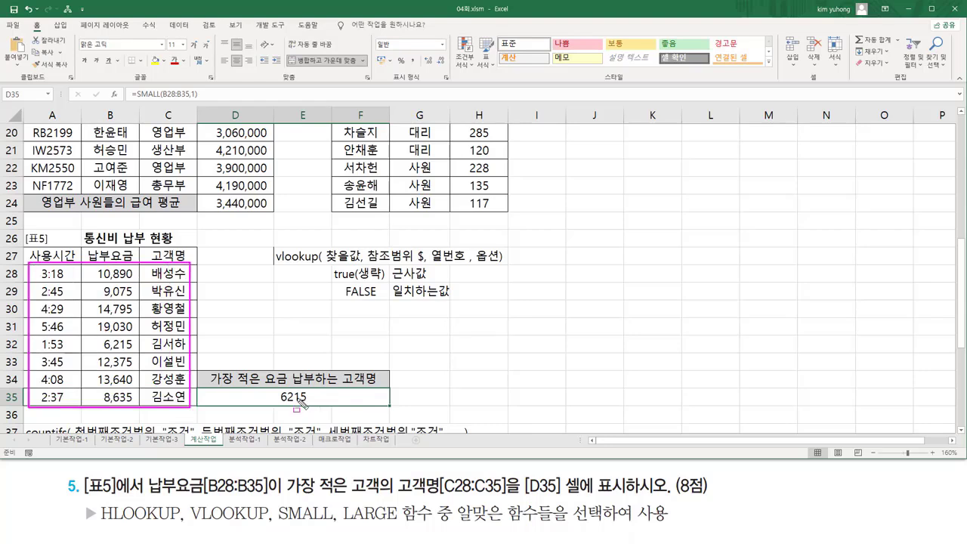
pyautogui.press('Escape')
pyautogui.moveTo(88, 266)
pyautogui.mouseDown()
pyautogui.moveTo(154, 389)
pyautogui.moveTo(194, 416)
pyautogui.moveTo(190, 407)
pyautogui.mouseUp()
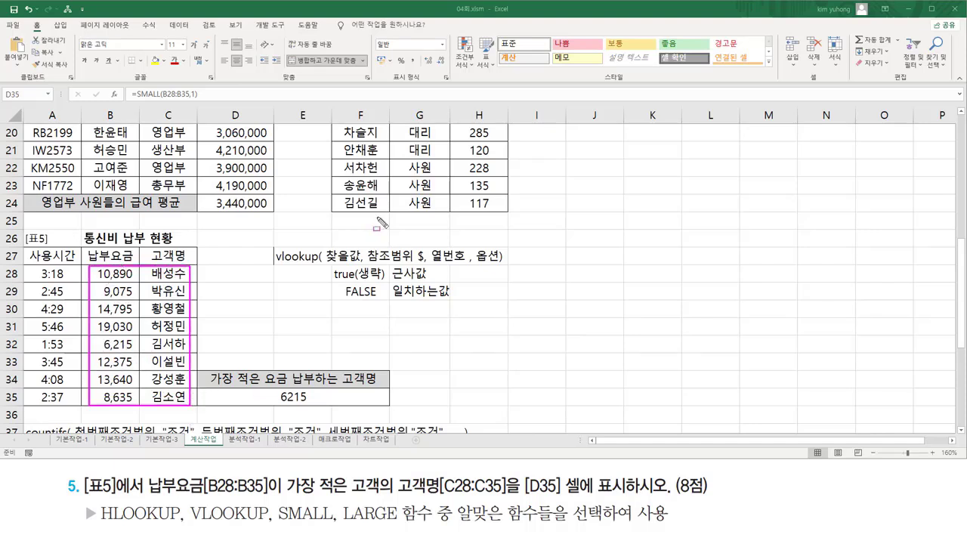
pyautogui.moveTo(325, 264); pyautogui.dragTo(363, 264)
pyautogui.moveTo(277, 403)
pyautogui.mouseDown()
pyautogui.moveTo(310, 404)
pyautogui.moveTo(312, 393)
pyautogui.mouseUp()
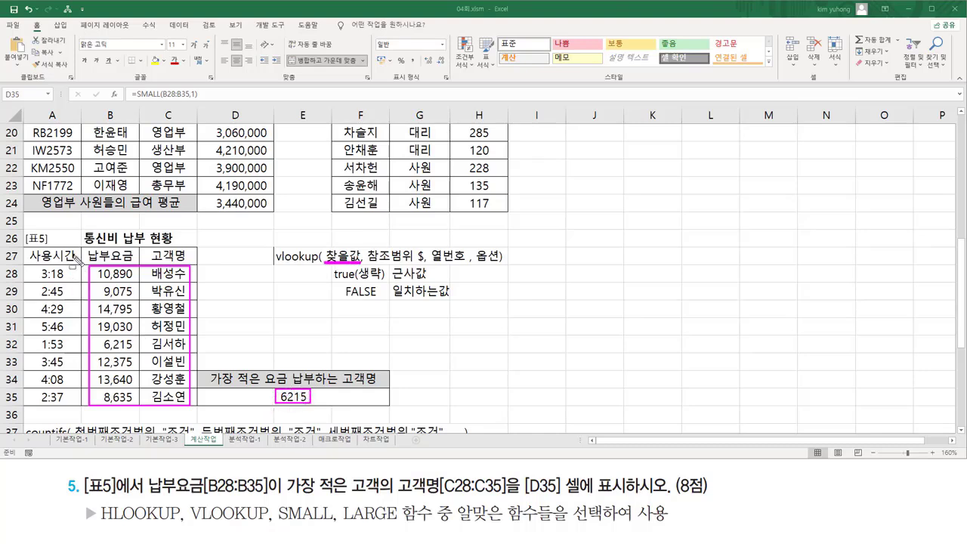
pyautogui.moveTo(114, 267); pyautogui.dragTo(113, 395)
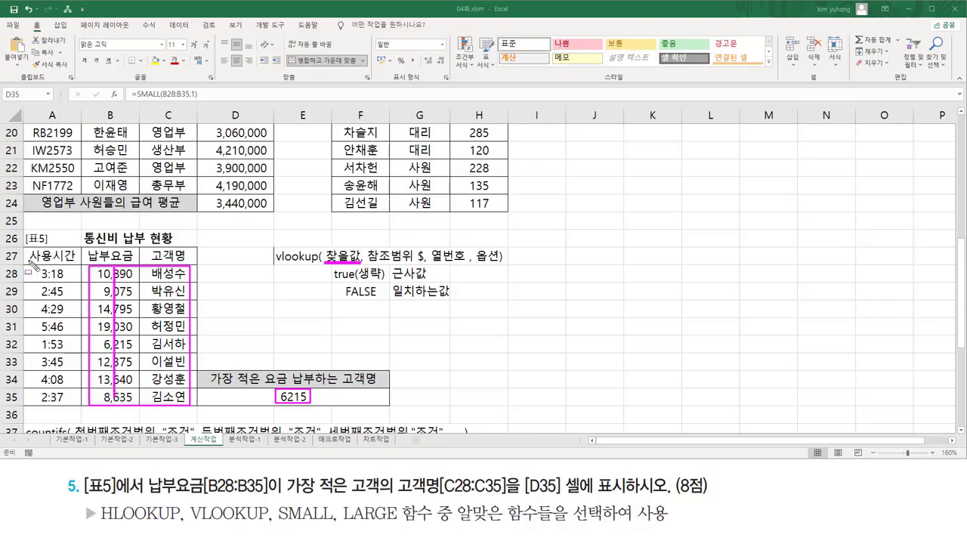
pyautogui.moveTo(27, 262)
pyautogui.mouseDown()
pyautogui.moveTo(27, 312)
pyautogui.moveTo(201, 418)
pyautogui.mouseUp()
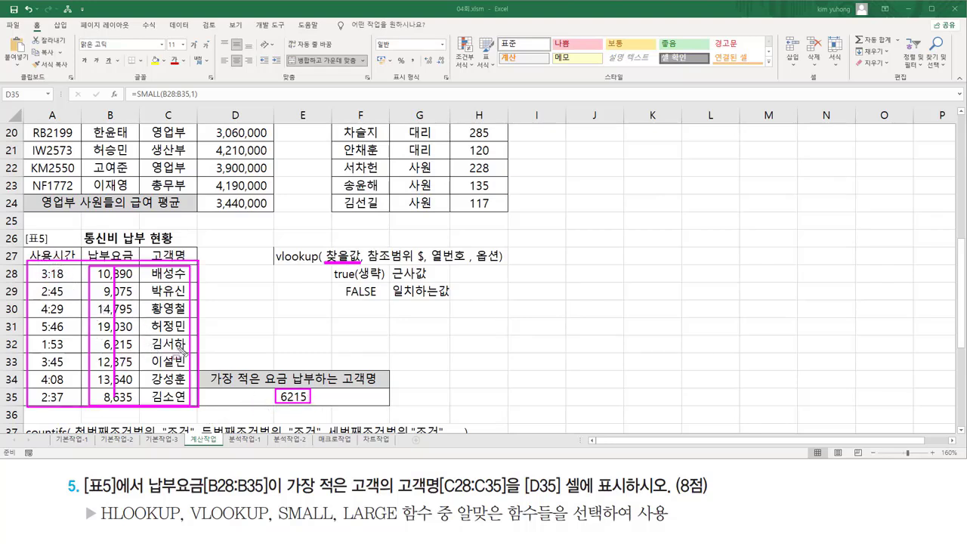
pyautogui.press('Escape')
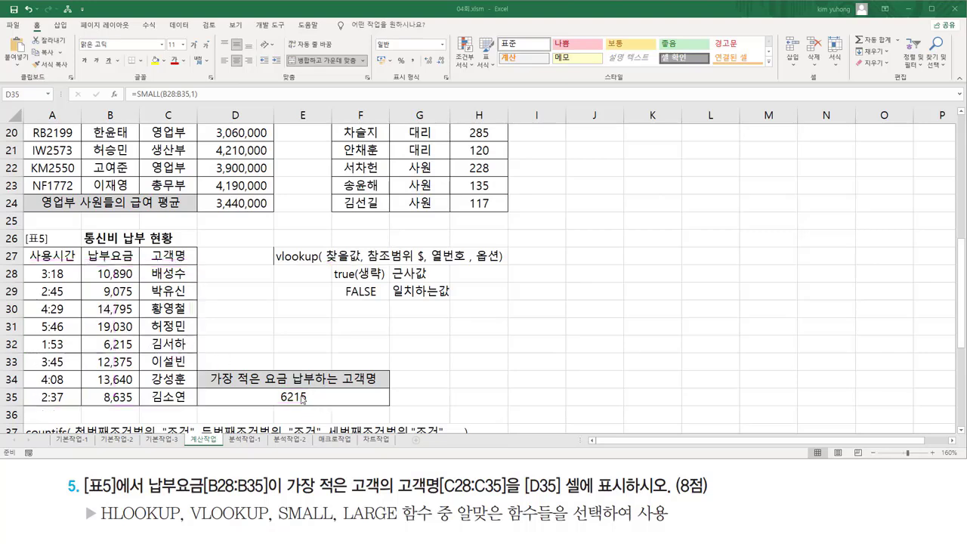
# Outline the D35 result and the lookup range B28:C35, underlining 참조범위 and 열번호 in the syntax note.
pyautogui.click(290, 399)
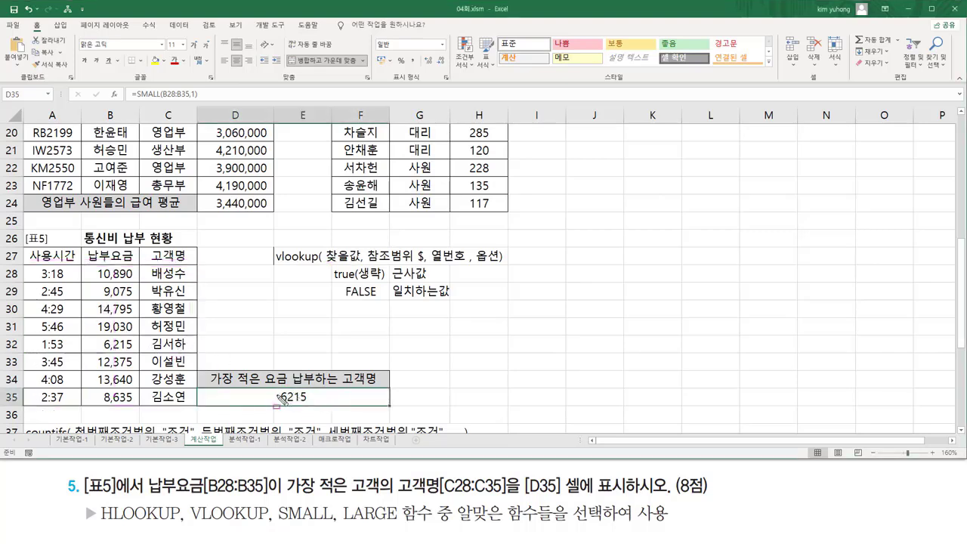
pyautogui.moveTo(274, 389); pyautogui.dragTo(314, 405)
pyautogui.moveTo(83, 264)
pyautogui.mouseDown()
pyautogui.moveTo(141, 278)
pyautogui.moveTo(136, 406)
pyautogui.moveTo(195, 408)
pyautogui.mouseUp()
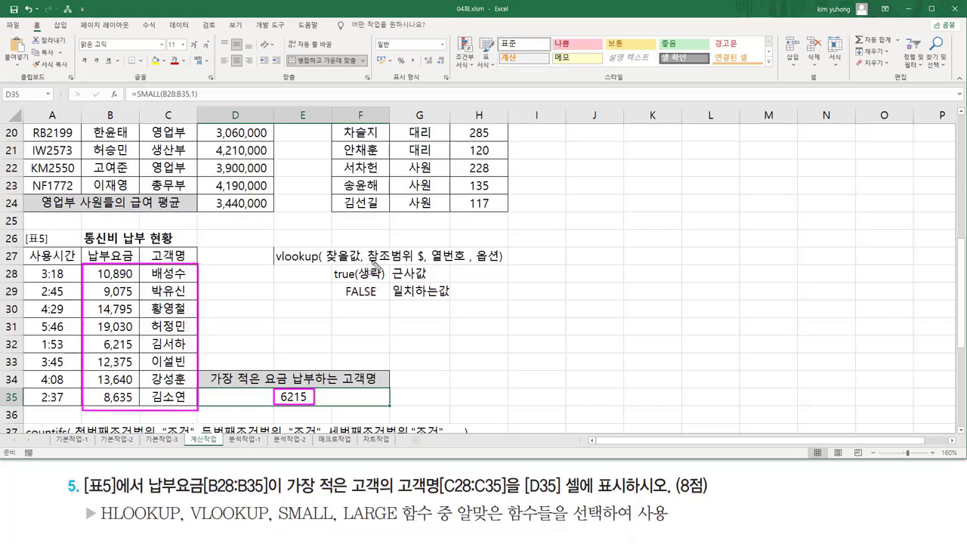
pyautogui.moveTo(368, 263); pyautogui.dragTo(416, 263)
pyautogui.moveTo(432, 263); pyautogui.dragTo(466, 263)
pyautogui.moveTo(91, 269)
pyautogui.mouseDown()
pyautogui.moveTo(90, 284)
pyautogui.moveTo(188, 403)
pyautogui.mouseUp()
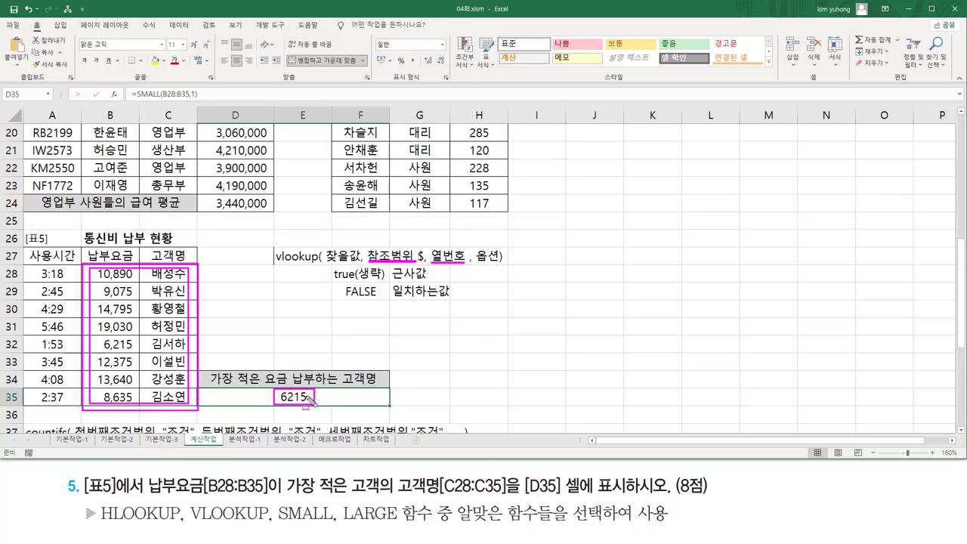
# Outline the payment amounts in B28:B35 and underline 일치하는값 and 옵션 in the VLOOKUP notes.
pyautogui.moveTo(93, 267); pyautogui.dragTo(136, 408)
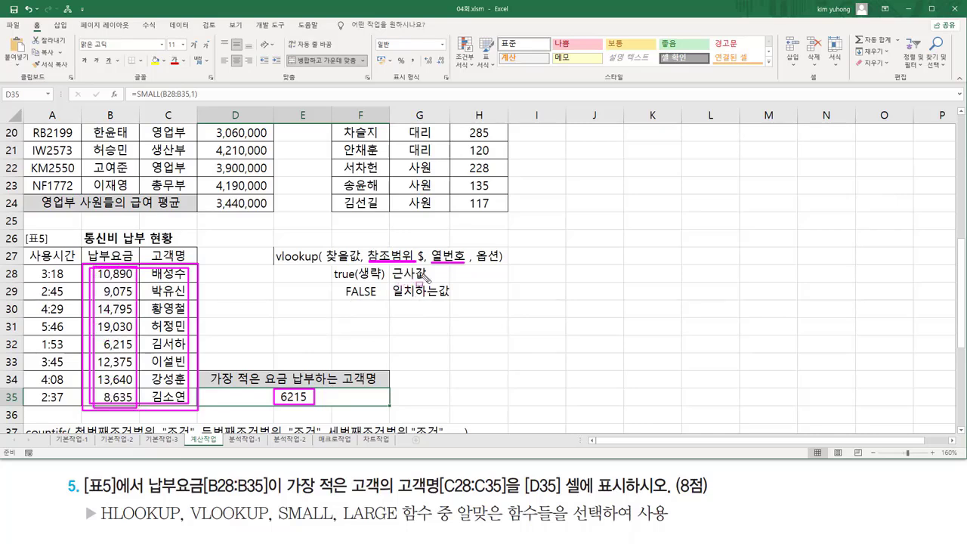
pyautogui.moveTo(394, 296); pyautogui.dragTo(452, 299)
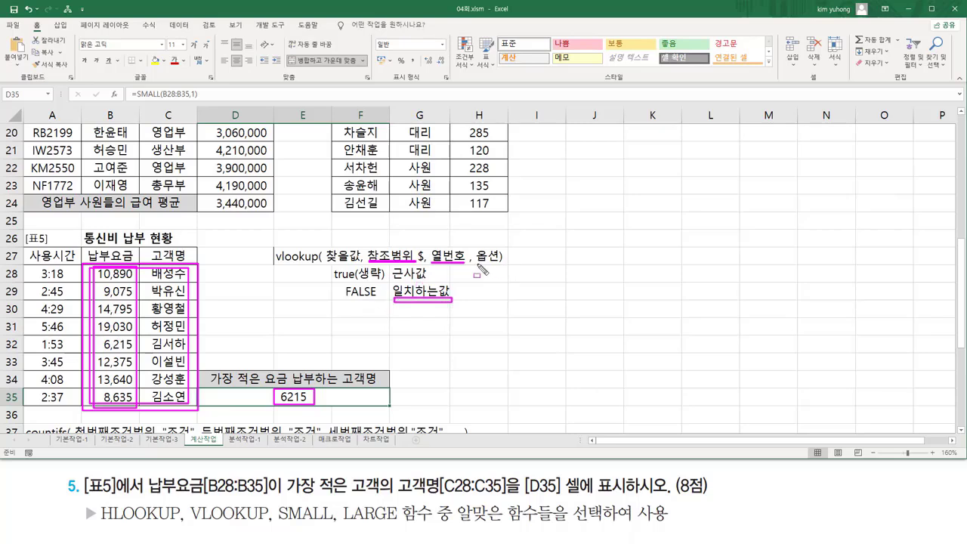
pyautogui.moveTo(478, 263); pyautogui.dragTo(499, 263)
pyautogui.press('Escape')
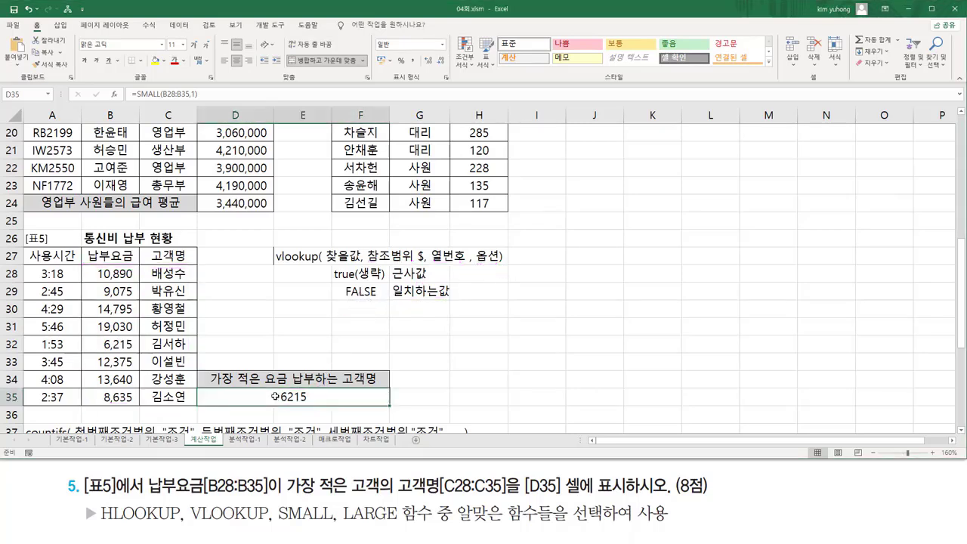
# Rebuild the D35 formula as a VLOOKUP that takes the existing SMALL(B28:B35,1) expression as its lookup value.
pyautogui.doubleClick(279, 397)
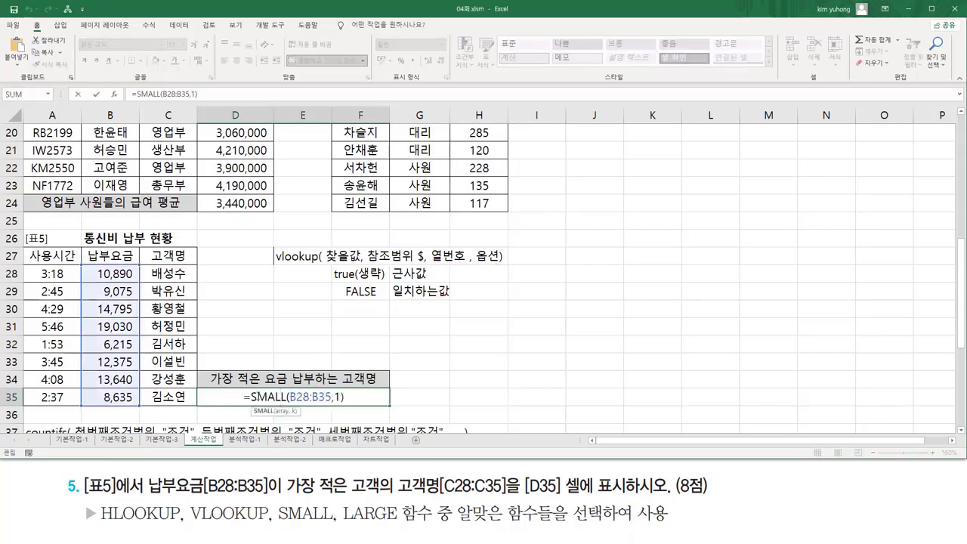
pyautogui.moveTo(249, 397); pyautogui.dragTo(406, 398)
pyautogui.hotkey('ctrl', 'c')
pyautogui.press('BackSpace')
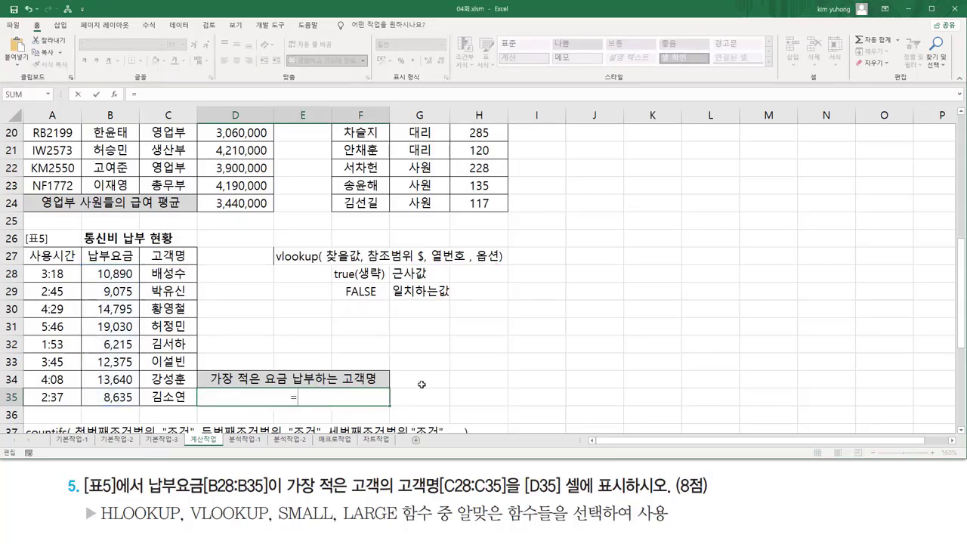
pyautogui.write('ㅍ')
pyautogui.press('BackSpace')
pyautogui.press('Hangul')
pyautogui.write('vlo')
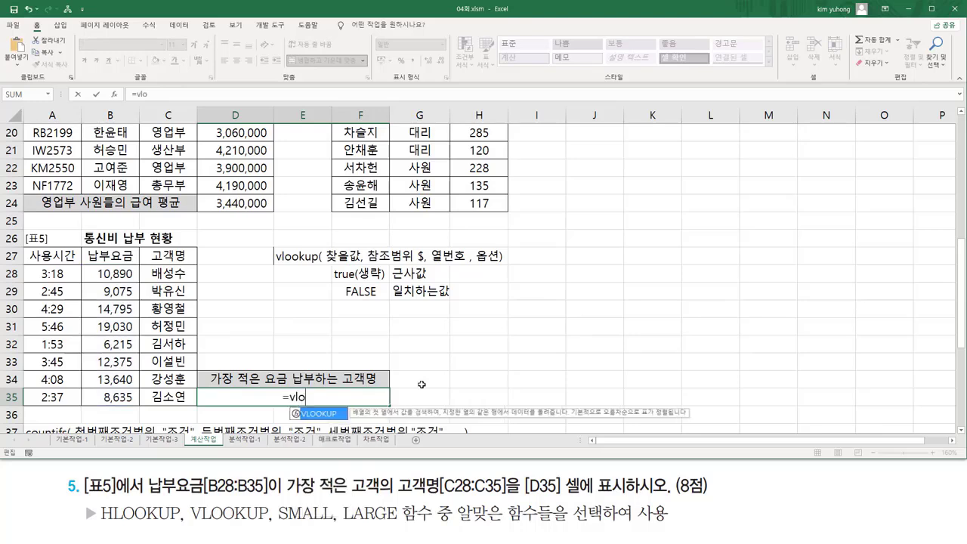
pyautogui.press('Tab')
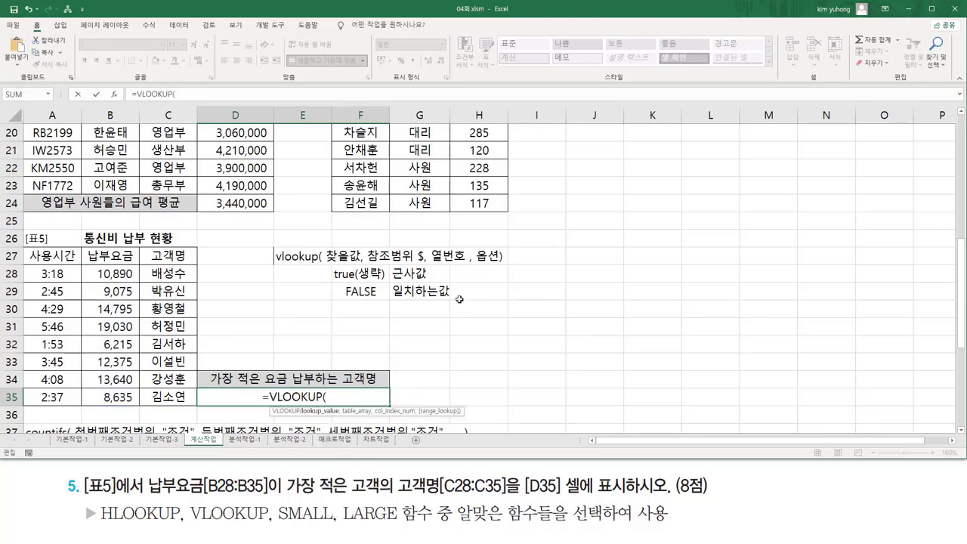
pyautogui.hotkey('ctrl', 'v')
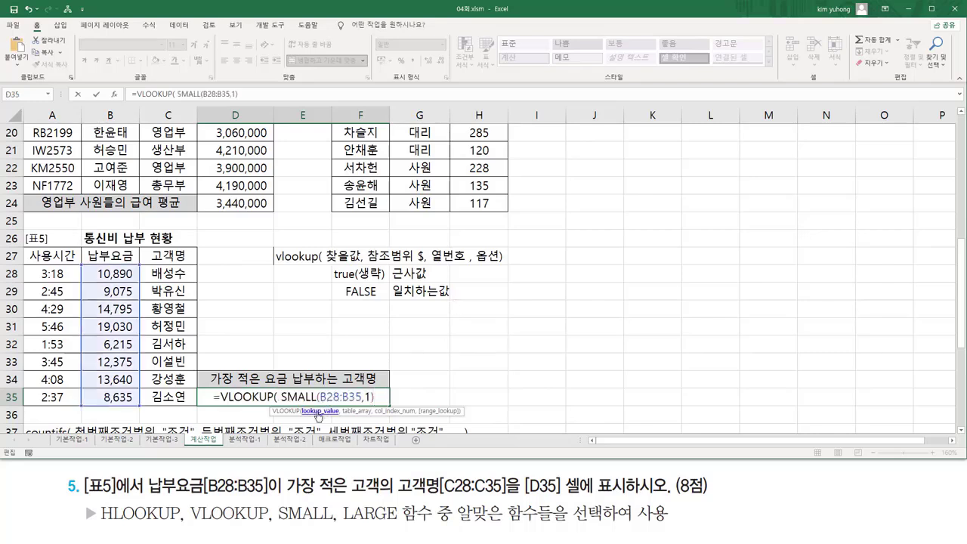
pyautogui.moveTo(282, 397); pyautogui.dragTo(380, 396)
pyautogui.click(380, 397)
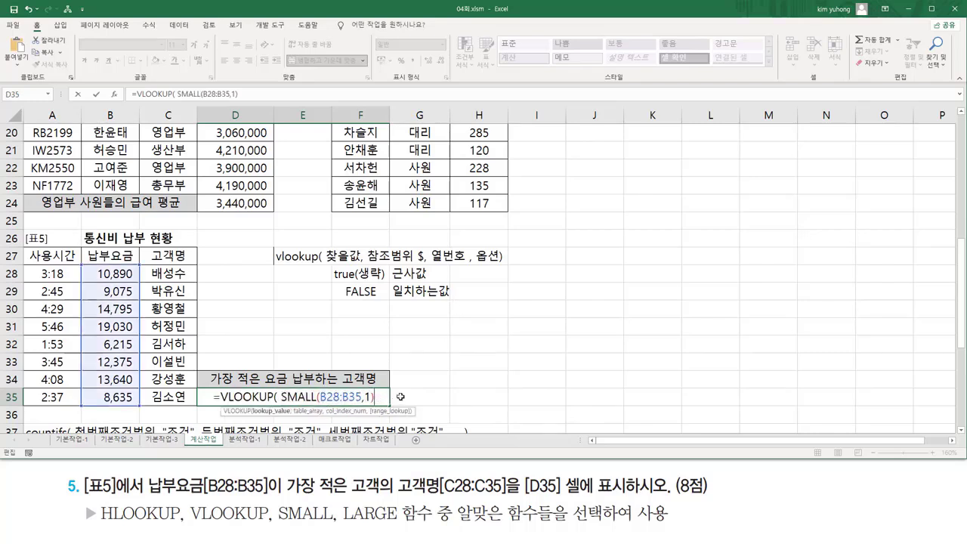
# Complete the VLOOKUP in D35 with lookup range B28:C35, column number 2 and the option false.
pyautogui.write(',')
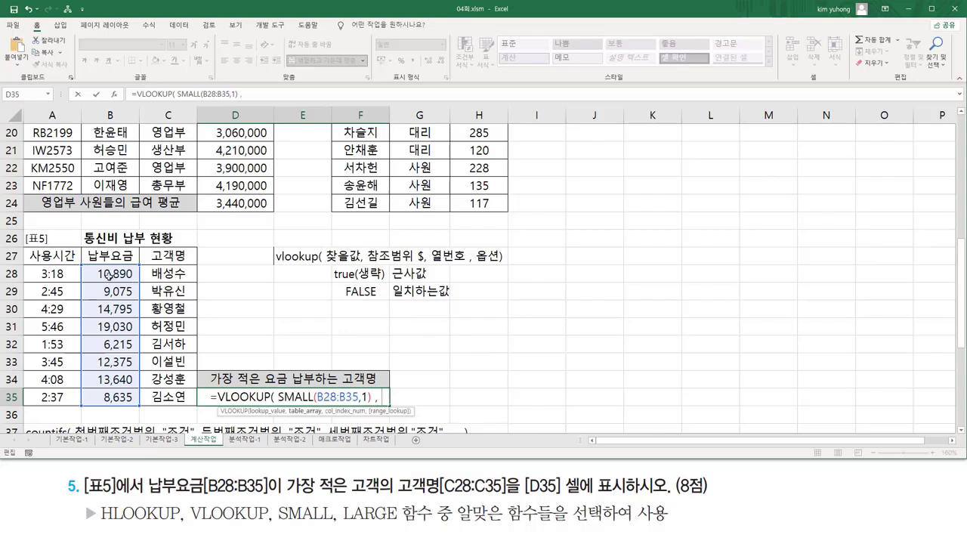
pyautogui.moveTo(109, 276); pyautogui.dragTo(168, 396)
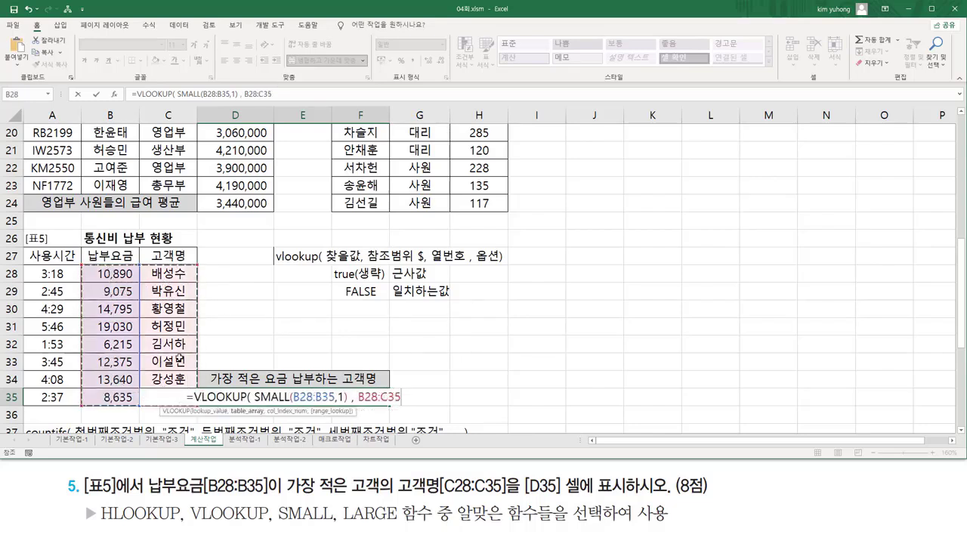
pyautogui.write(',')
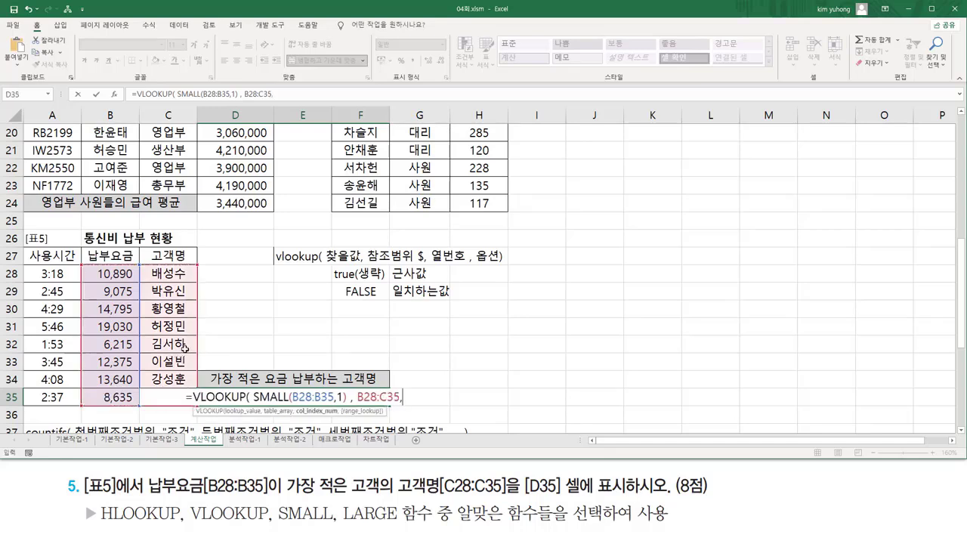
pyautogui.write('2')
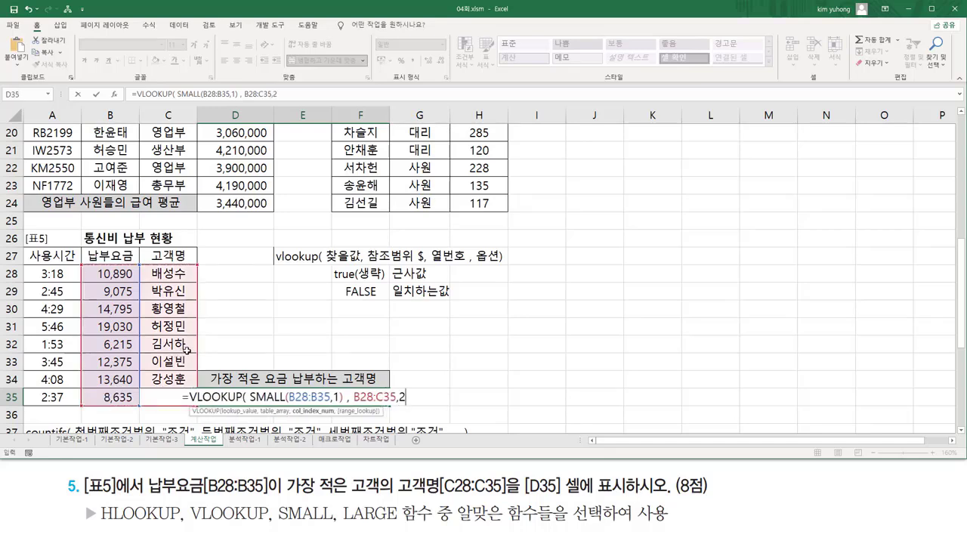
pyautogui.write(', f')
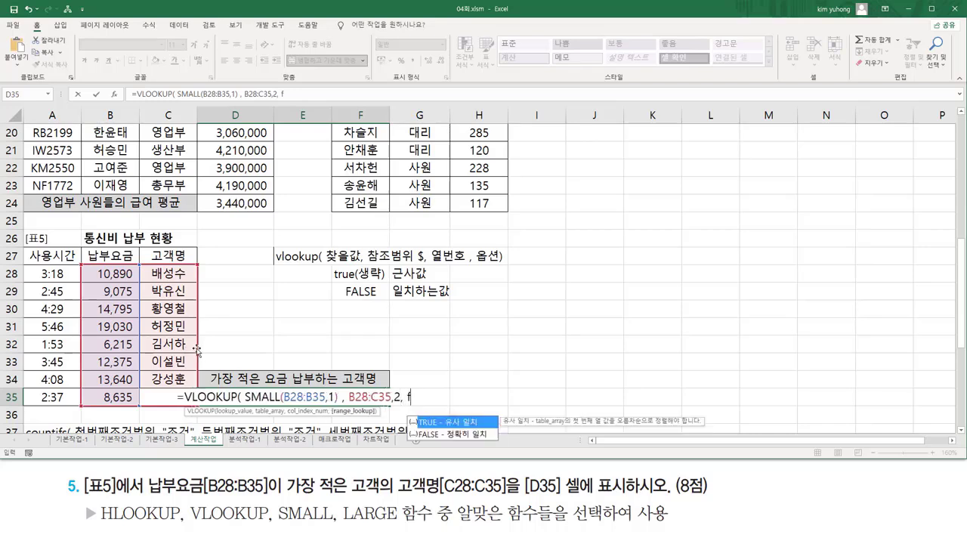
pyautogui.write('alse )')
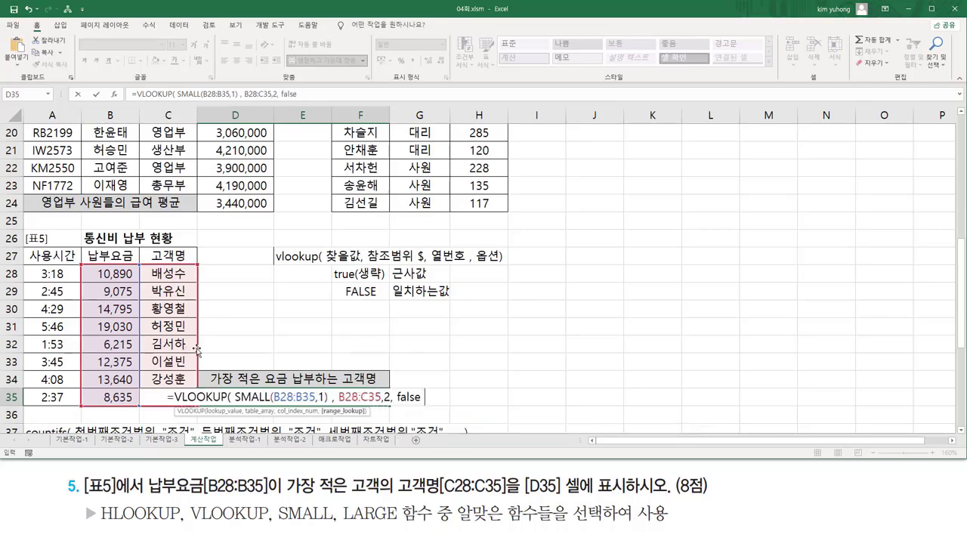
# Space out the arguments of the VLOOKUP formula in D35 and enter it.
pyautogui.click(381, 397)
pyautogui.click(389, 399)
pyautogui.click(394, 399)
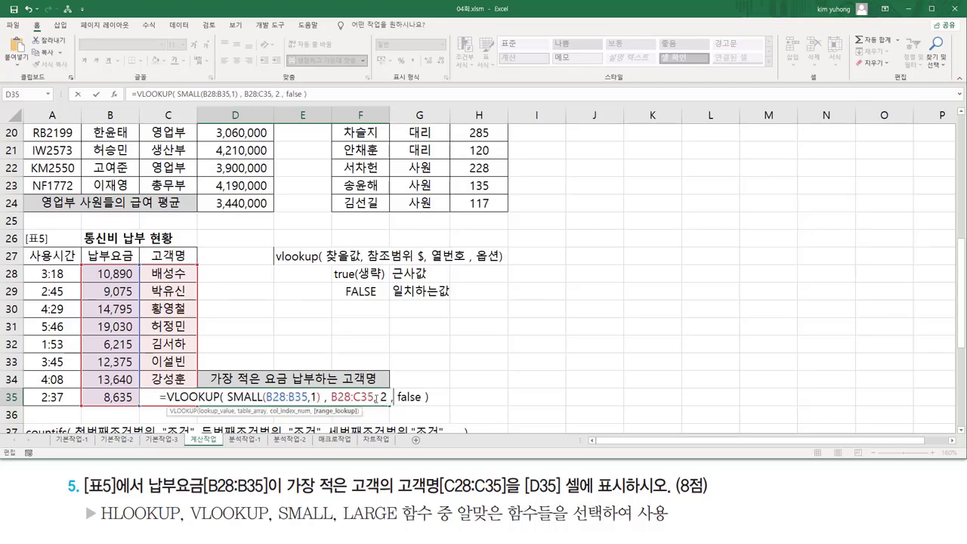
pyautogui.click(372, 399)
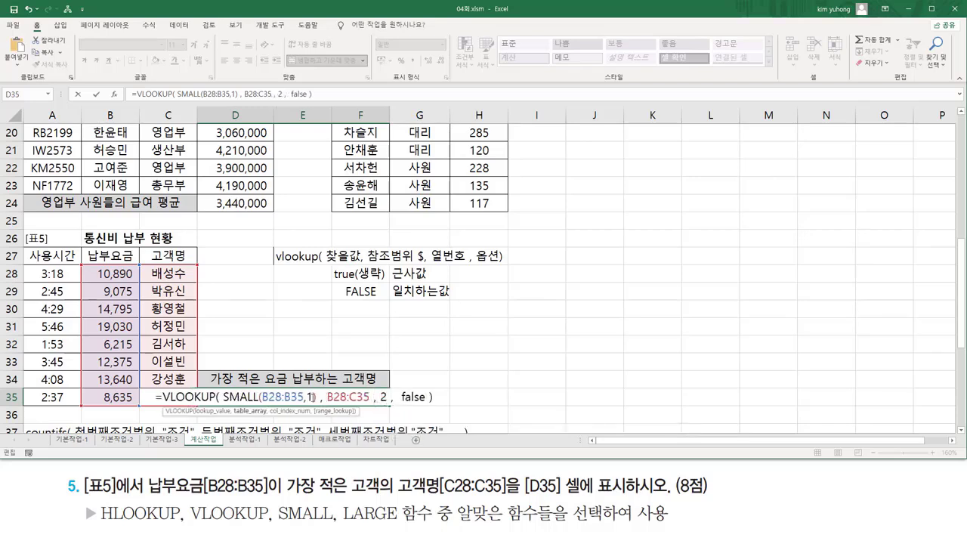
pyautogui.click(222, 397)
pyautogui.tripleClick(209, 393)
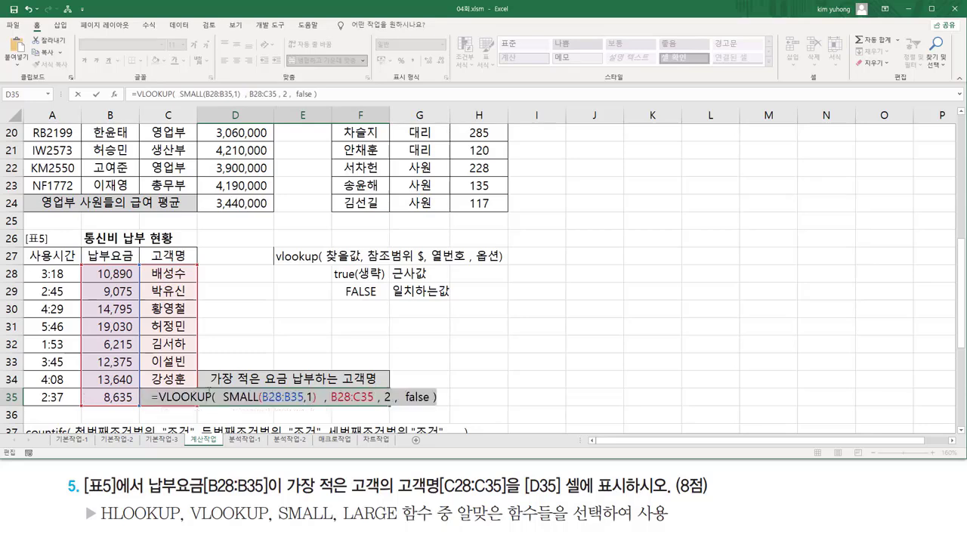
pyautogui.press('Return')
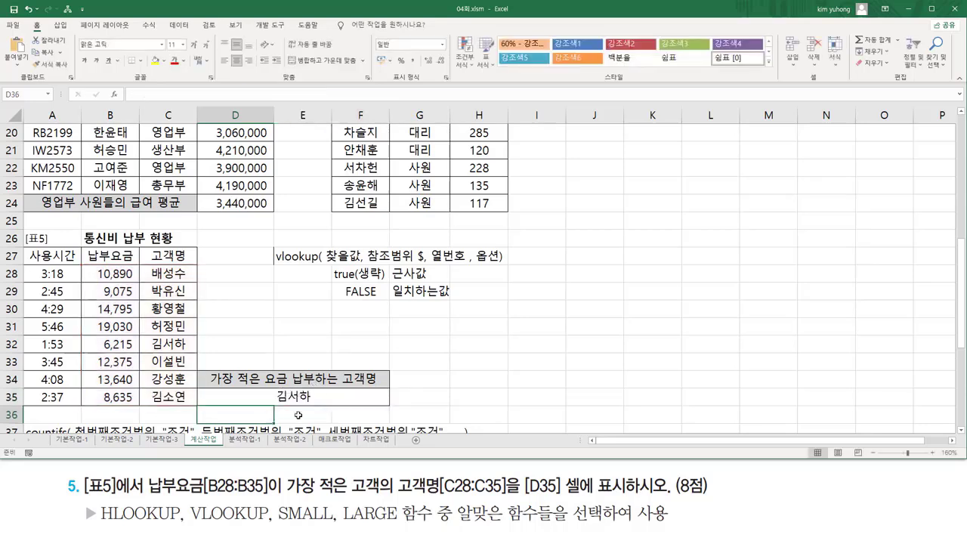
# Open the D35 formula and box its B28:C35 range and the matching 참조범위 $ in the syntax note.
pyautogui.click(308, 401)
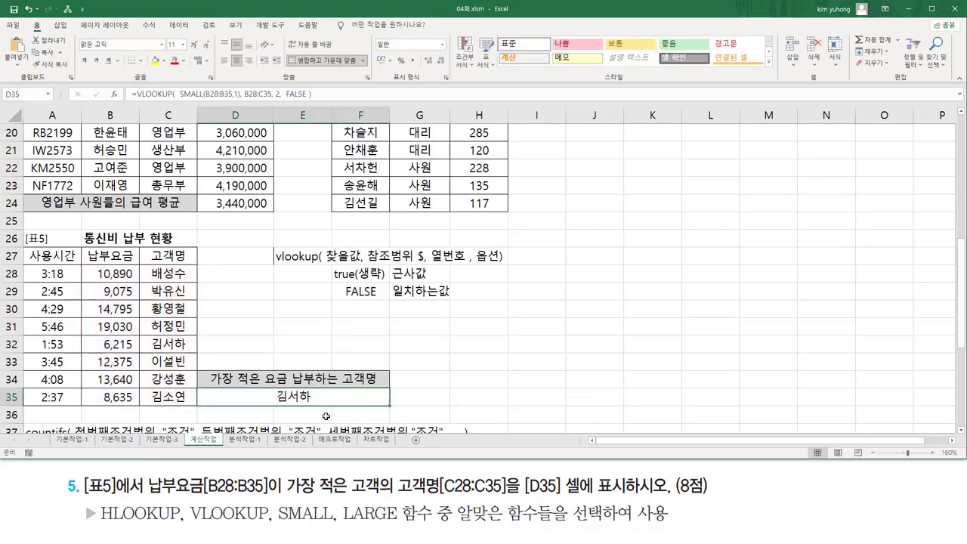
pyautogui.doubleClick(333, 395)
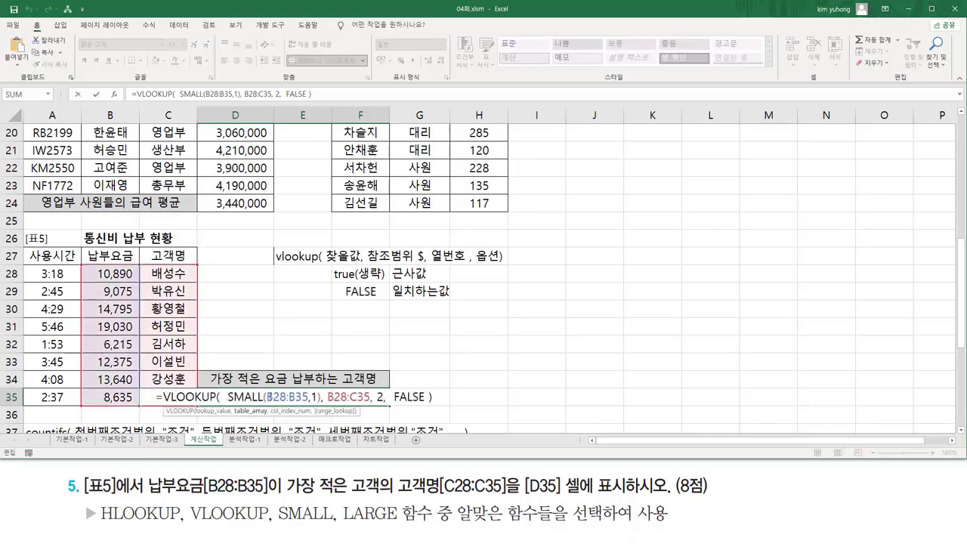
pyautogui.moveTo(328, 397); pyautogui.dragTo(373, 415)
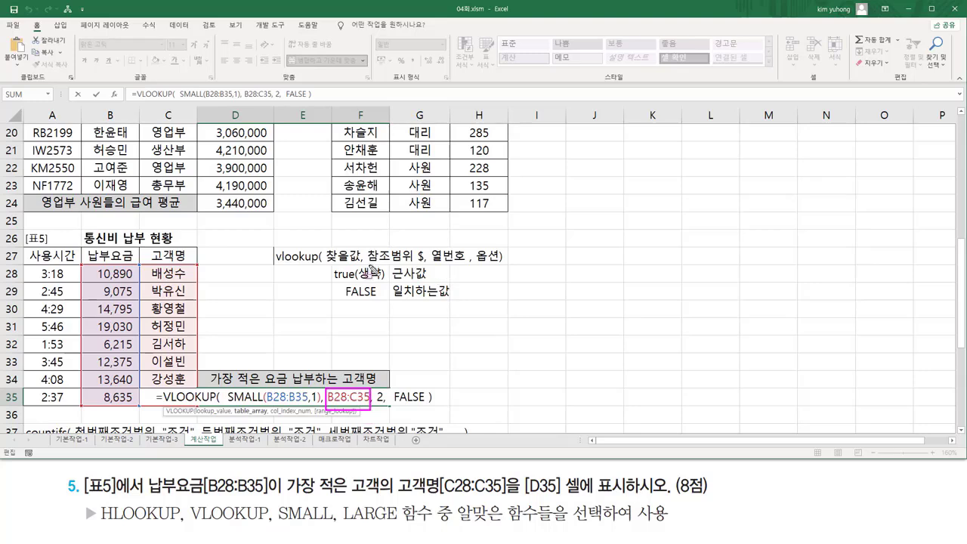
pyautogui.moveTo(366, 265)
pyautogui.mouseDown()
pyautogui.moveTo(434, 274)
pyautogui.moveTo(426, 249)
pyautogui.mouseUp()
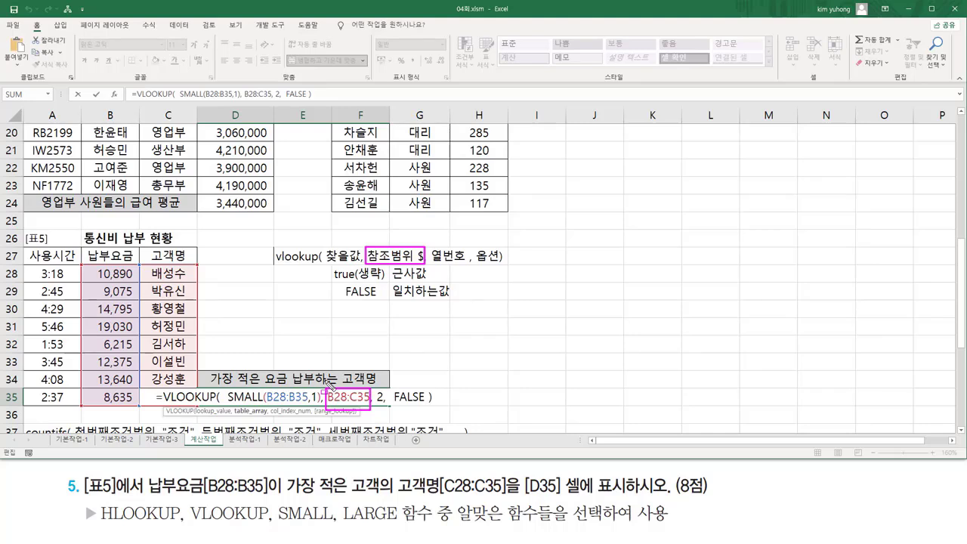
pyautogui.press('Escape')
# Make the VLOOKUP's lookup range in D35 absolute as $B$28:$C$35.
pyautogui.click(356, 397)
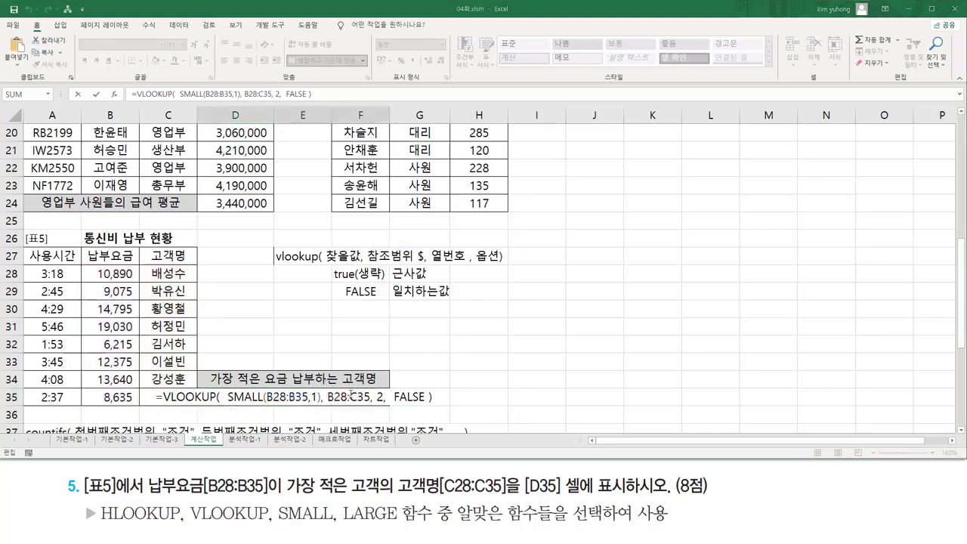
pyautogui.moveTo(340, 397); pyautogui.dragTo(363, 397)
pyautogui.press('F4')
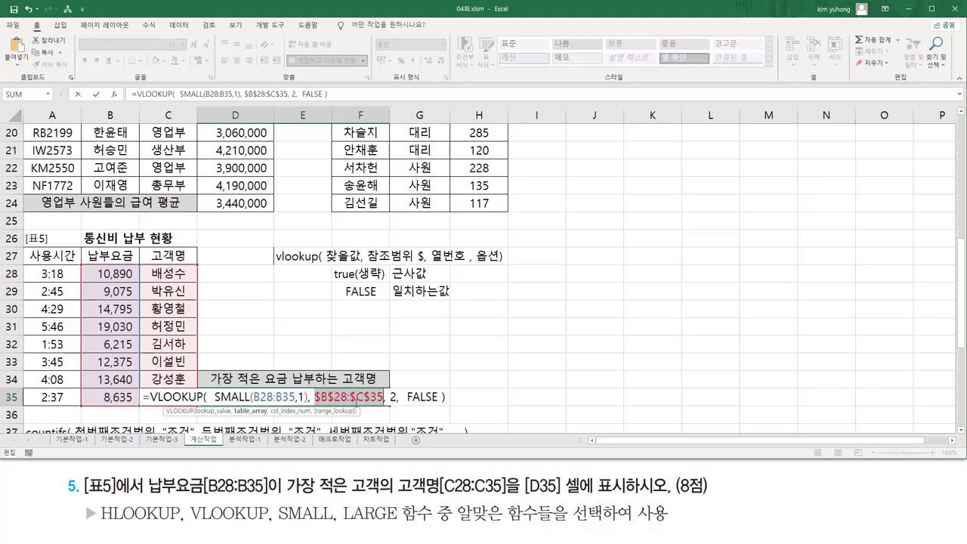
pyautogui.press('Return')
pyautogui.click(356, 399)
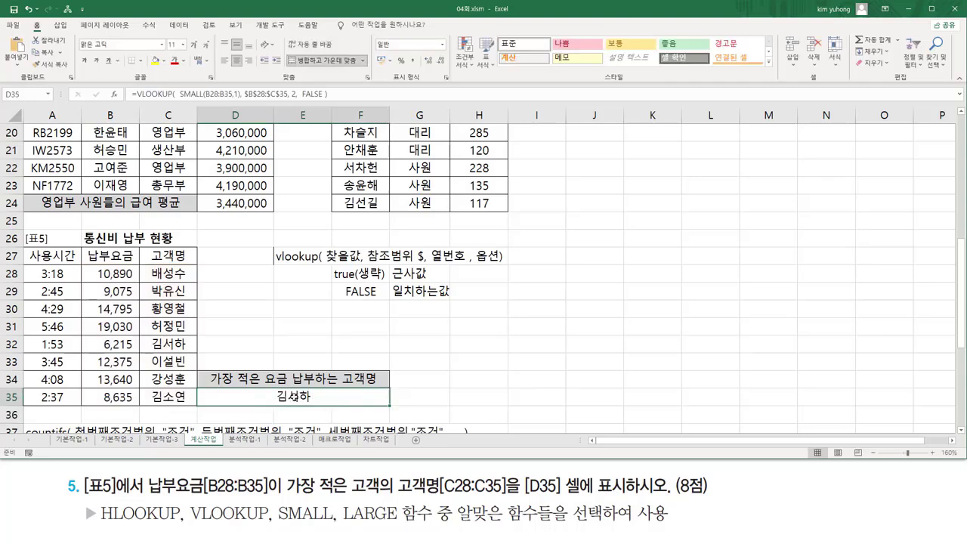
# Review the D35 formula by boxing its SMALL expression and cells B28:C35, and underlining $B$28:$C$35.
pyautogui.doubleClick(301, 394)
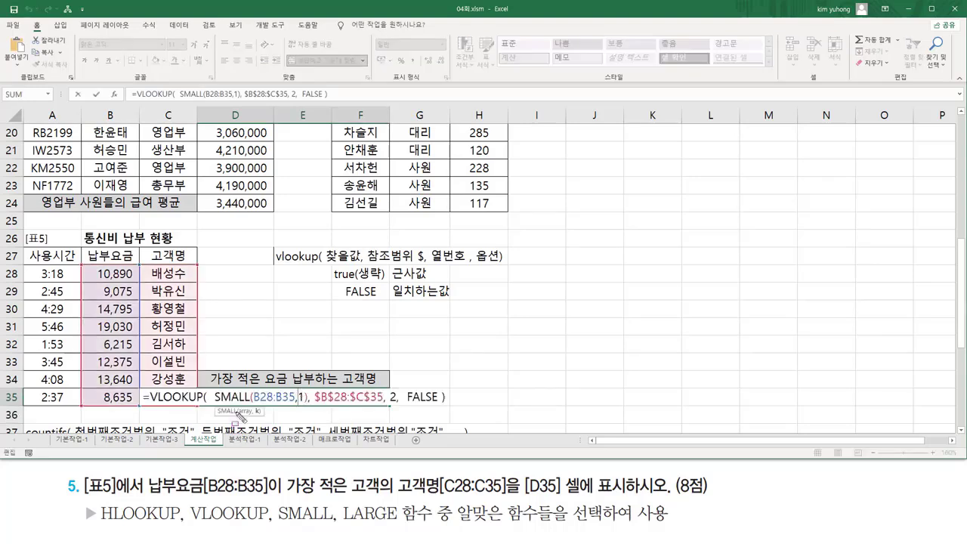
pyautogui.moveTo(217, 395); pyautogui.dragTo(307, 411)
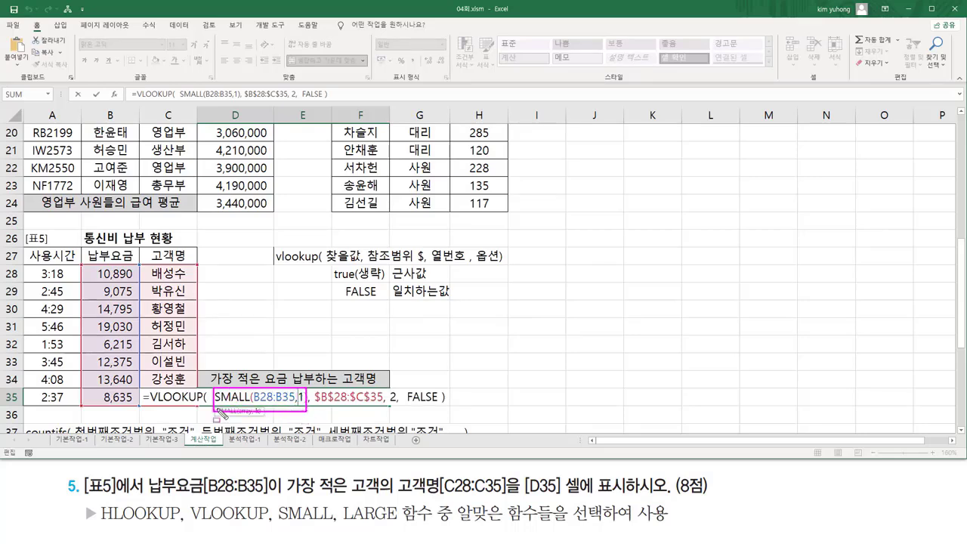
pyautogui.moveTo(83, 262)
pyautogui.mouseDown()
pyautogui.moveTo(91, 302)
pyautogui.moveTo(198, 408)
pyautogui.mouseUp()
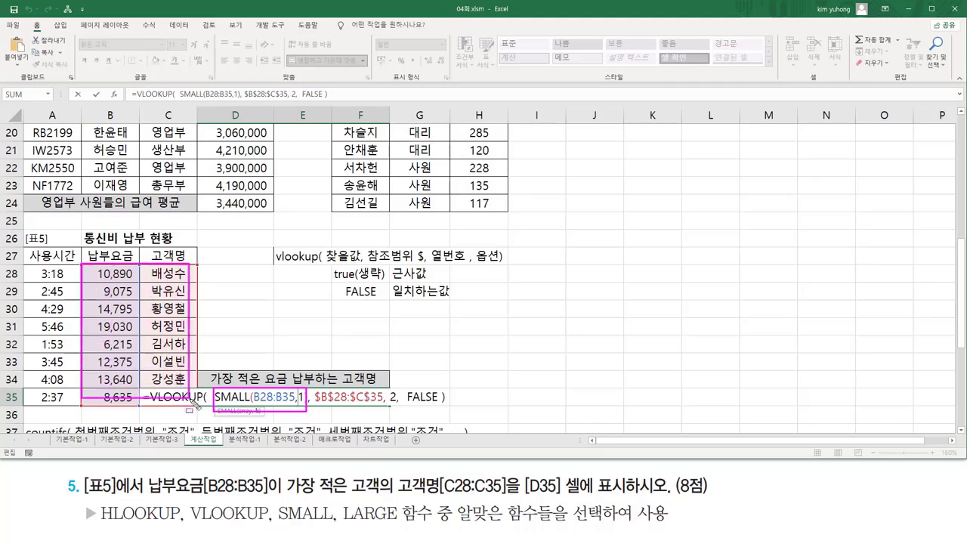
pyautogui.moveTo(316, 404); pyautogui.dragTo(381, 404)
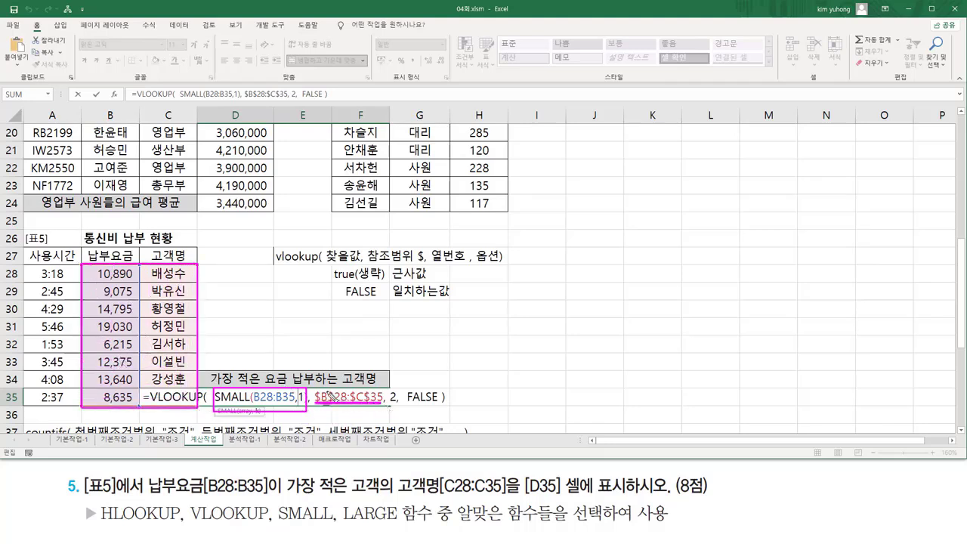
# Mark column number 2 and FALSE in the D35 formula, outlining the customer-name column and the lookup range.
pyautogui.moveTo(390, 386); pyautogui.dragTo(396, 421)
pyautogui.moveTo(152, 266)
pyautogui.mouseDown()
pyautogui.moveTo(174, 385)
pyautogui.moveTo(192, 407)
pyautogui.mouseUp()
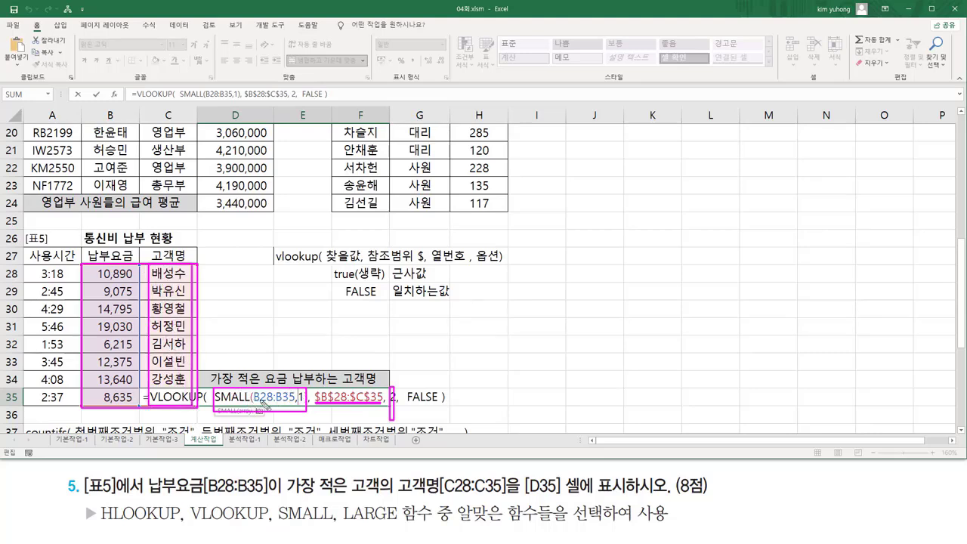
pyautogui.moveTo(82, 265); pyautogui.dragTo(194, 408)
pyautogui.moveTo(404, 403); pyautogui.dragTo(437, 404)
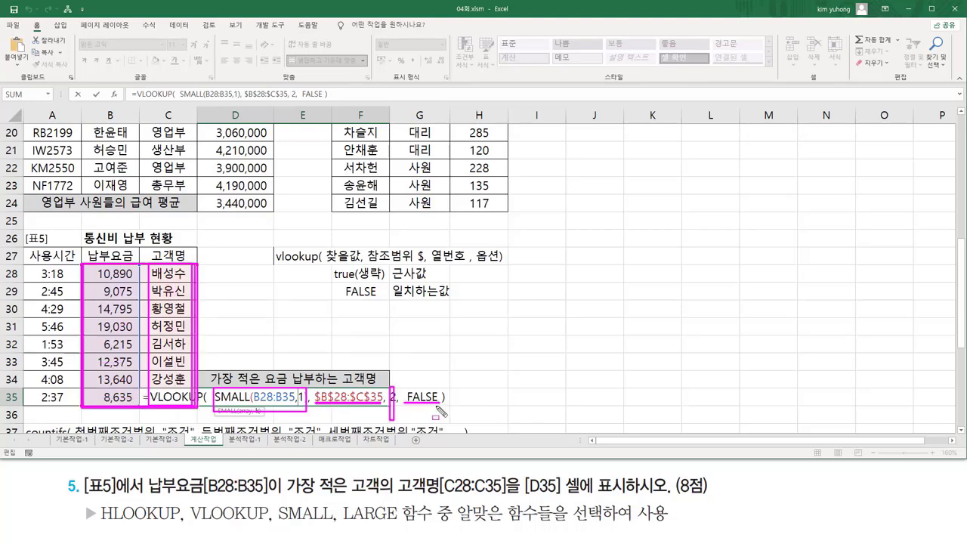
pyautogui.press('Escape')
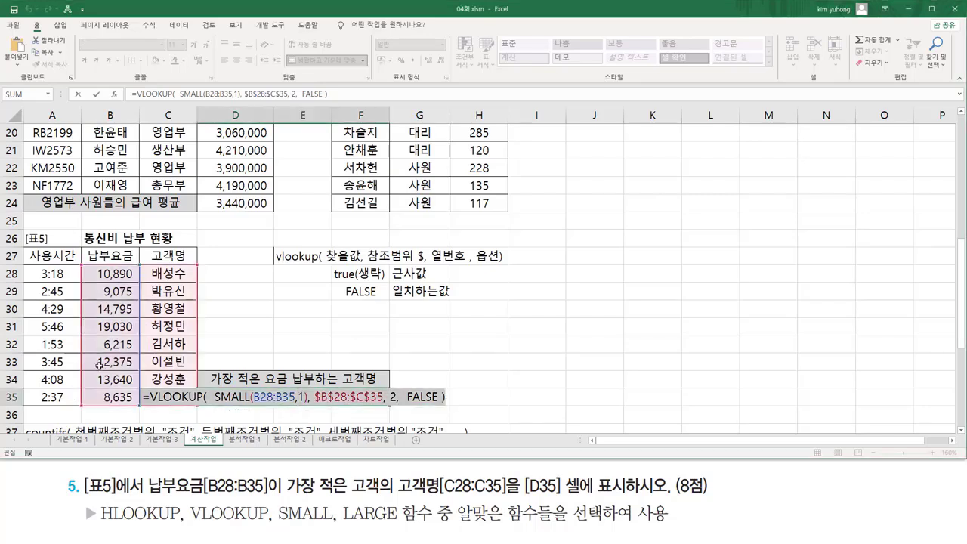
pyautogui.press('Return')
# Box the VLOOKUP answer in row 53, its argument list in row 50 and the option notes in rows 51–52.
pyautogui.scroll(-7, 310, 331)
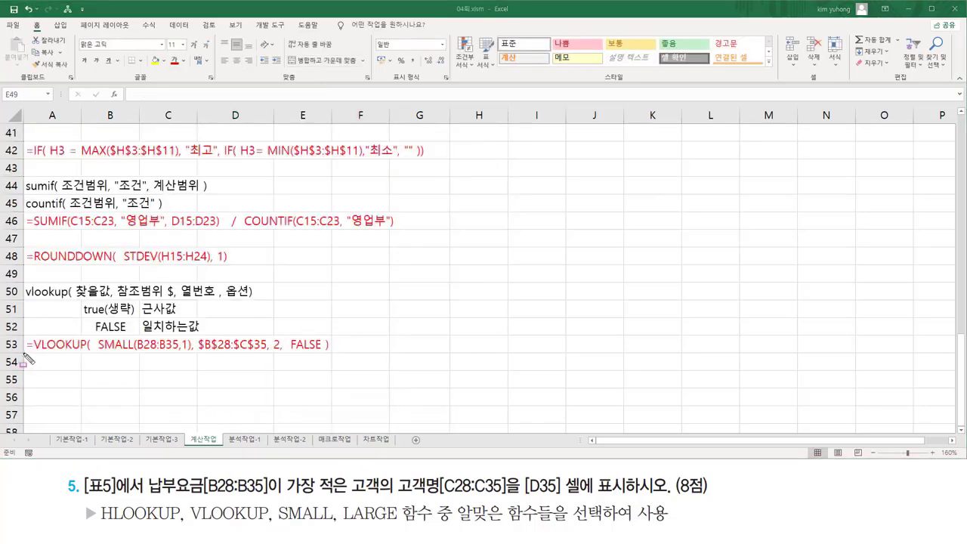
pyautogui.moveTo(25, 353)
pyautogui.mouseDown()
pyautogui.moveTo(333, 353)
pyautogui.moveTo(334, 336)
pyautogui.mouseUp()
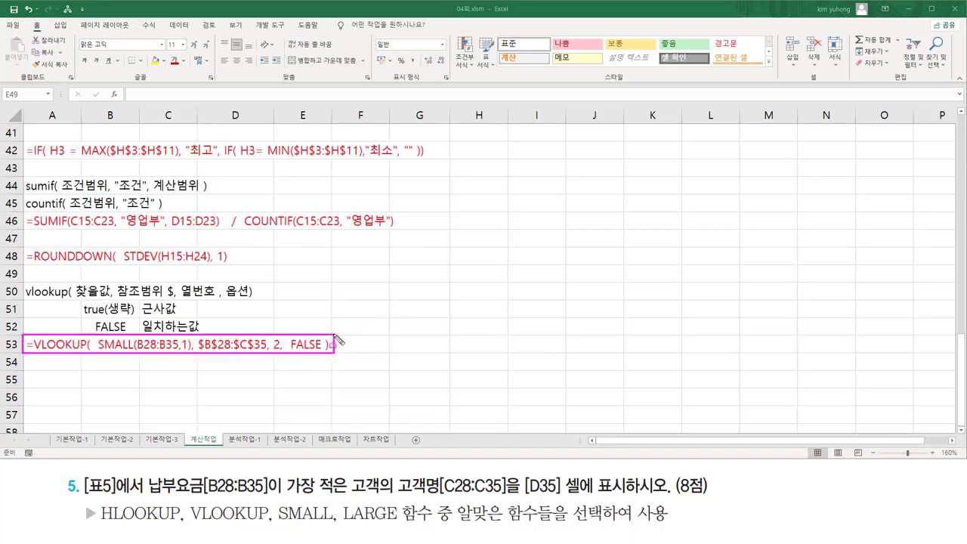
pyautogui.press('Escape')
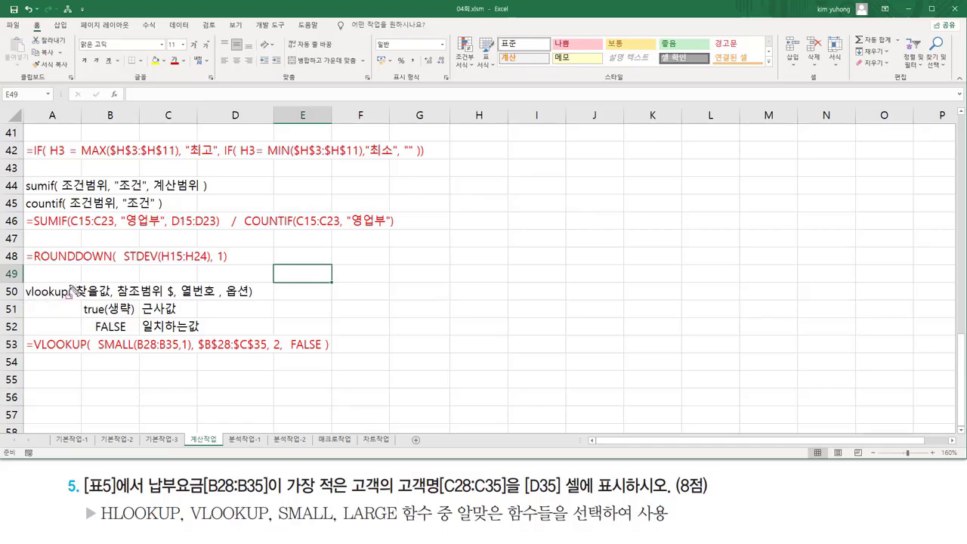
pyautogui.moveTo(72, 279); pyautogui.dragTo(256, 301)
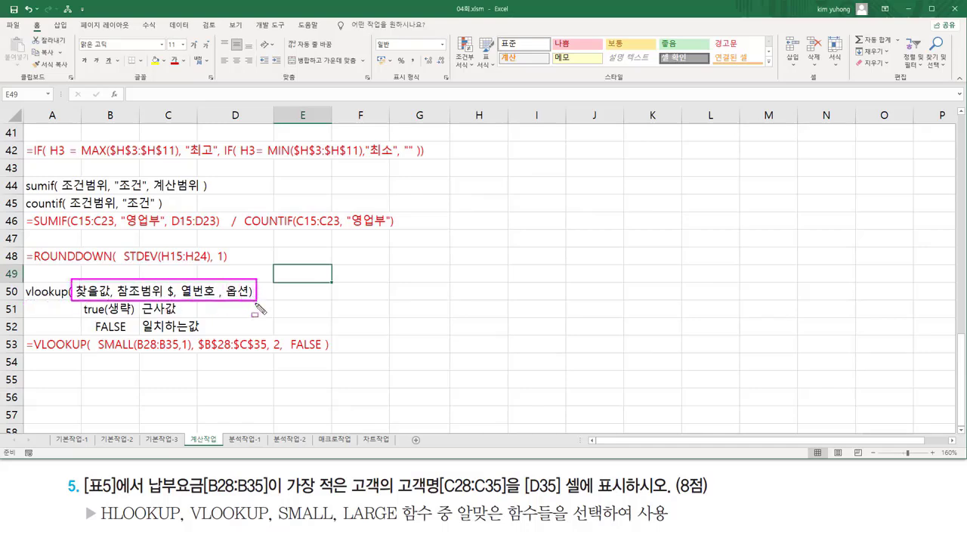
pyautogui.moveTo(81, 300)
pyautogui.mouseDown()
pyautogui.moveTo(140, 333)
pyautogui.moveTo(198, 332)
pyautogui.mouseUp()
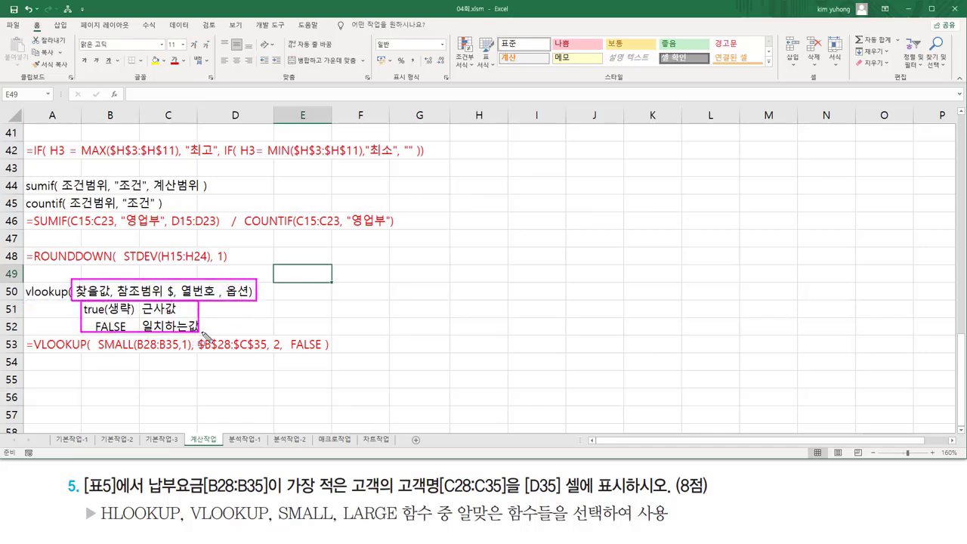
# Mark the reference-range argument in row 50 and $B$28:$C$35 in row 53's VLOOKUP formula, and clear the annotations.
pyautogui.moveTo(118, 299); pyautogui.dragTo(163, 299)
pyautogui.moveTo(199, 353)
pyautogui.mouseDown()
pyautogui.moveTo(268, 353)
pyautogui.moveTo(266, 335)
pyautogui.mouseUp()
pyautogui.press('Escape')
# Outline the payment and customer-name data B28:C35 in table 5 as the lookup range, and clear the outline.
pyautogui.scroll(9, 280, 313)
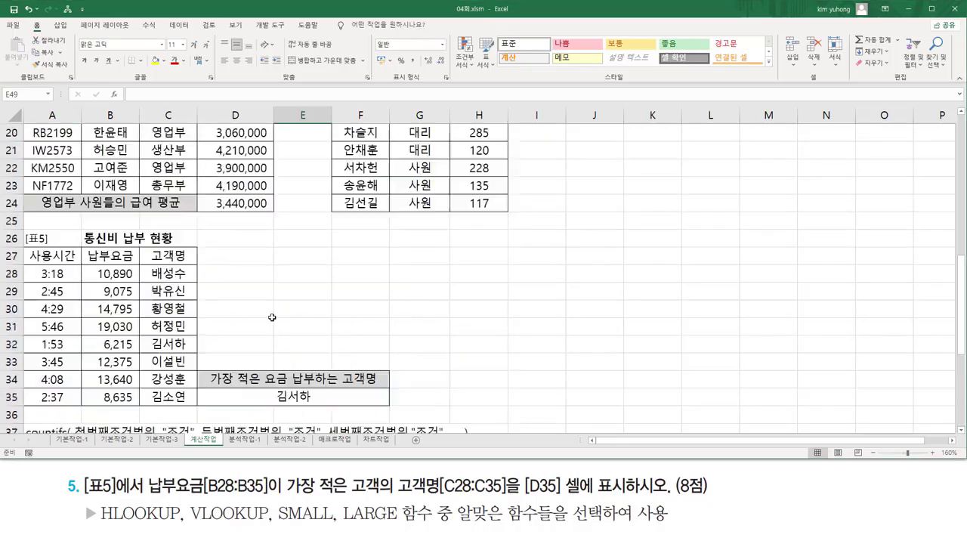
pyautogui.scroll(-2, 257, 325)
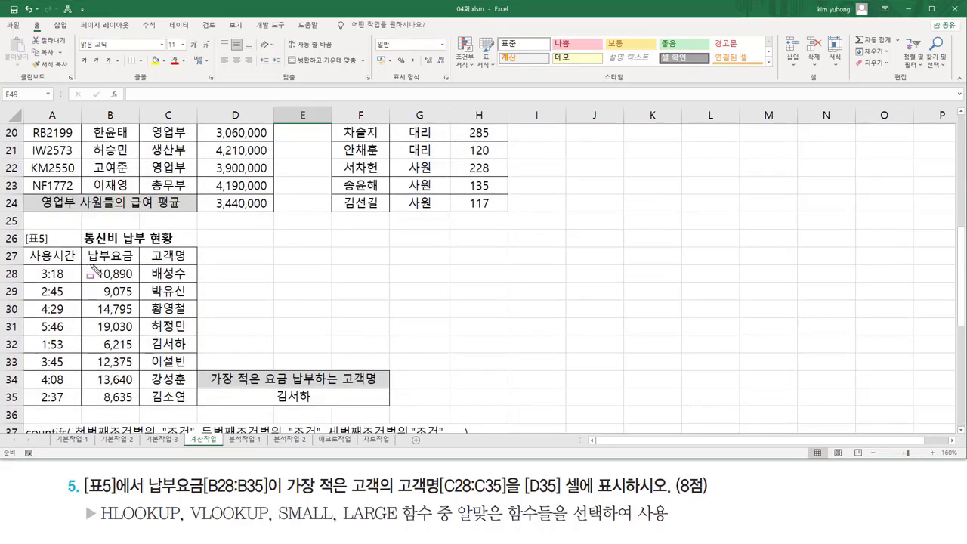
pyautogui.scroll(-2, 144, 327)
pyautogui.scroll(2, 139, 298)
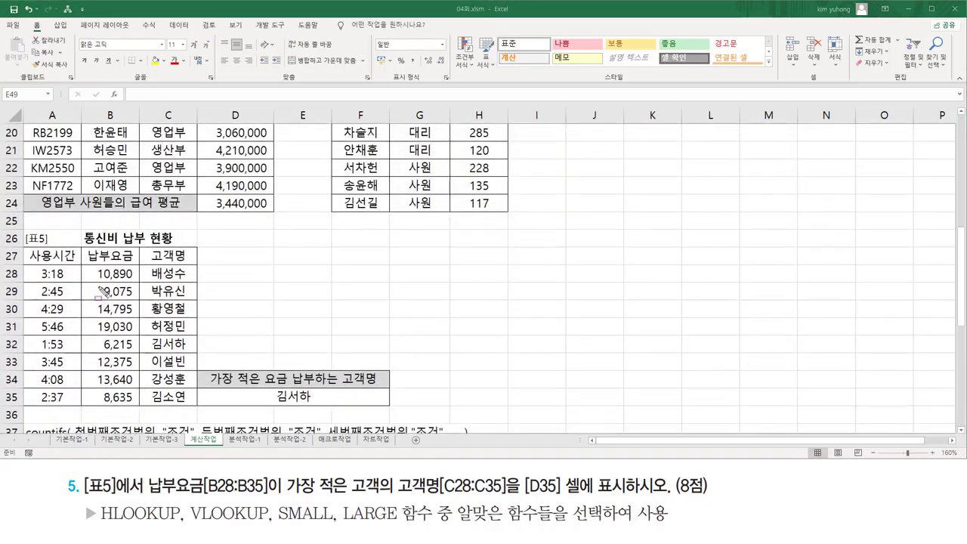
pyautogui.moveTo(85, 262); pyautogui.dragTo(196, 410)
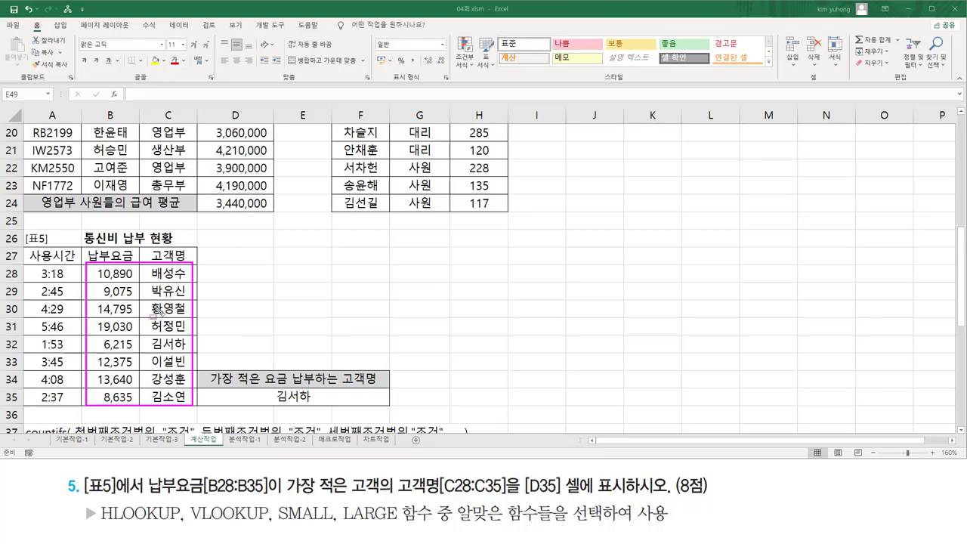
pyautogui.press('Escape')
pyautogui.hotkey('ctrl', 'shift', 'd')
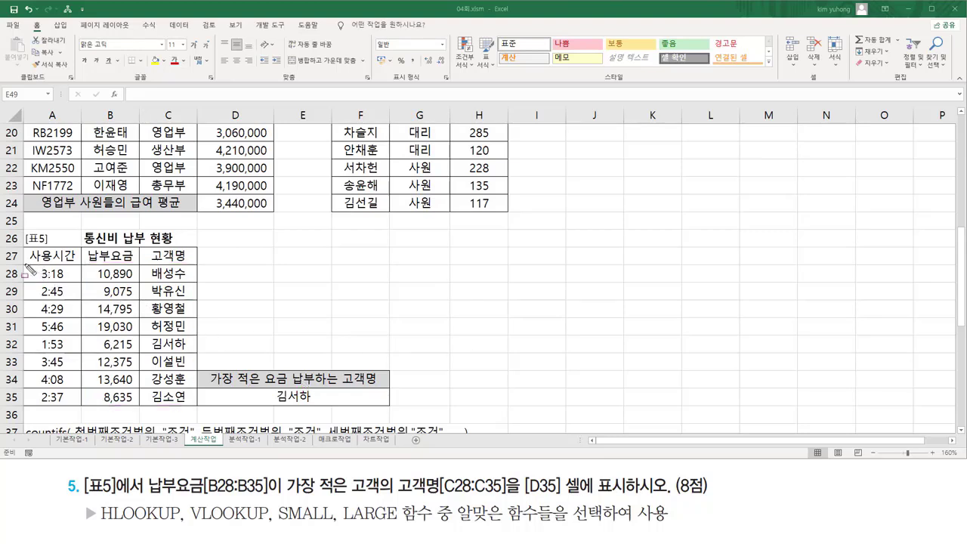
# Compare the full table range A28:C35 with the lookup range B28:C35 by outlining each alternately, clearing the outlines.
pyautogui.moveTo(25, 265)
pyautogui.mouseDown()
pyautogui.moveTo(41, 287)
pyautogui.moveTo(130, 296)
pyautogui.moveTo(186, 367)
pyautogui.moveTo(194, 407)
pyautogui.mouseUp()
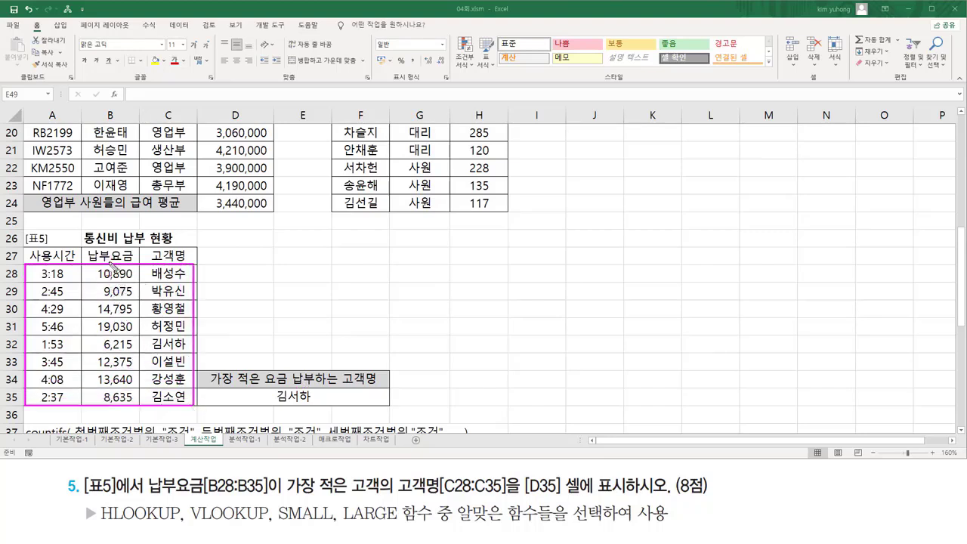
pyautogui.press('Escape')
pyautogui.moveTo(90, 264)
pyautogui.mouseDown()
pyautogui.moveTo(94, 393)
pyautogui.moveTo(198, 410)
pyautogui.mouseUp()
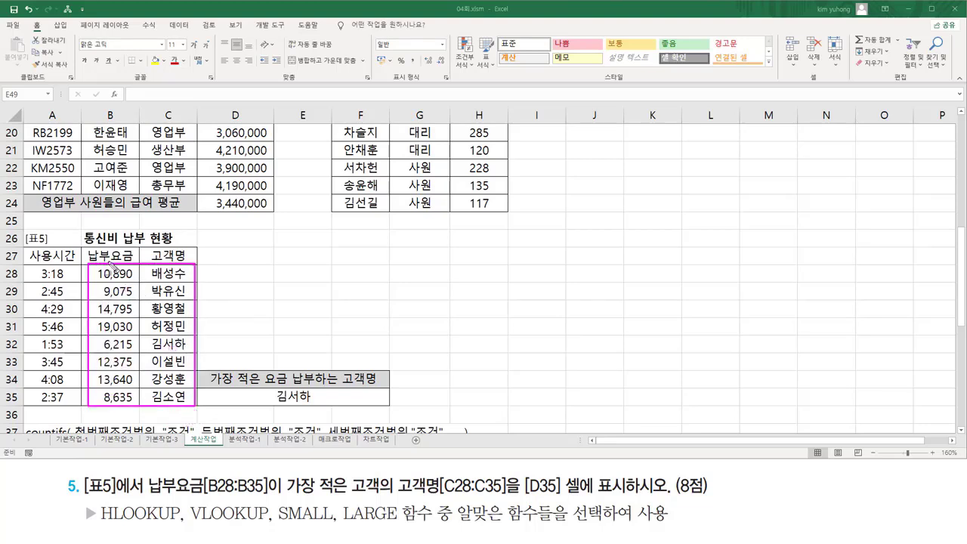
pyautogui.press('e')
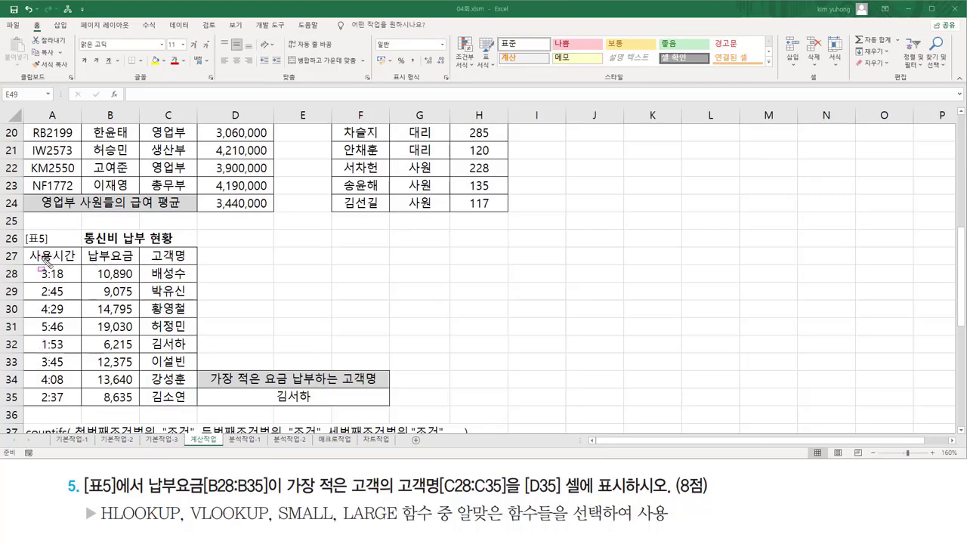
pyautogui.moveTo(25, 266)
pyautogui.mouseDown()
pyautogui.moveTo(132, 325)
pyautogui.moveTo(197, 411)
pyautogui.mouseUp()
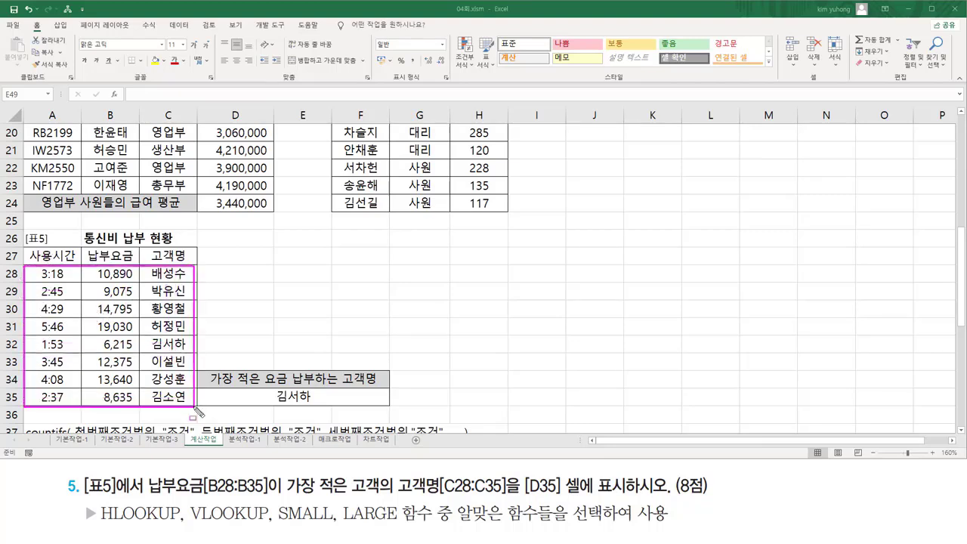
pyautogui.press('e')
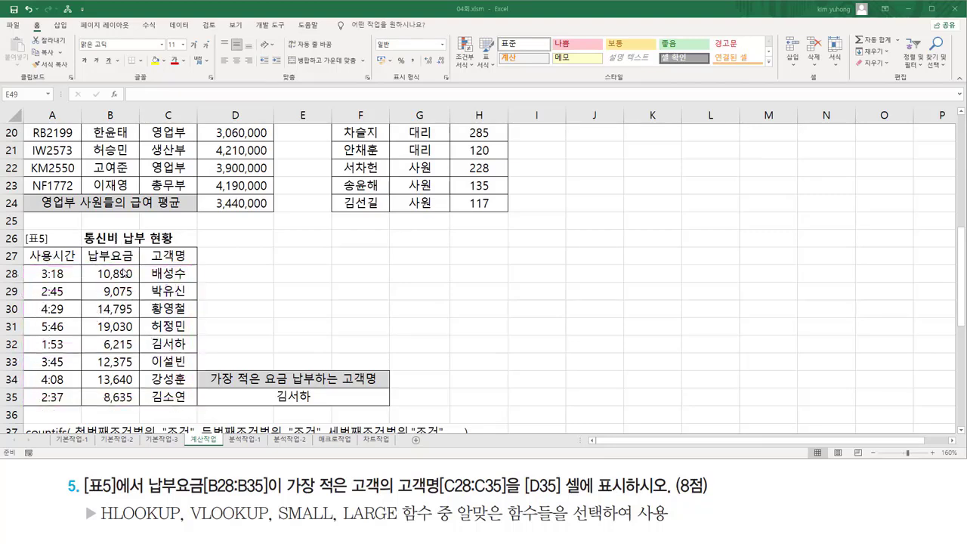
pyautogui.moveTo(93, 261)
pyautogui.mouseDown()
pyautogui.moveTo(106, 337)
pyautogui.moveTo(205, 414)
pyautogui.mouseUp()
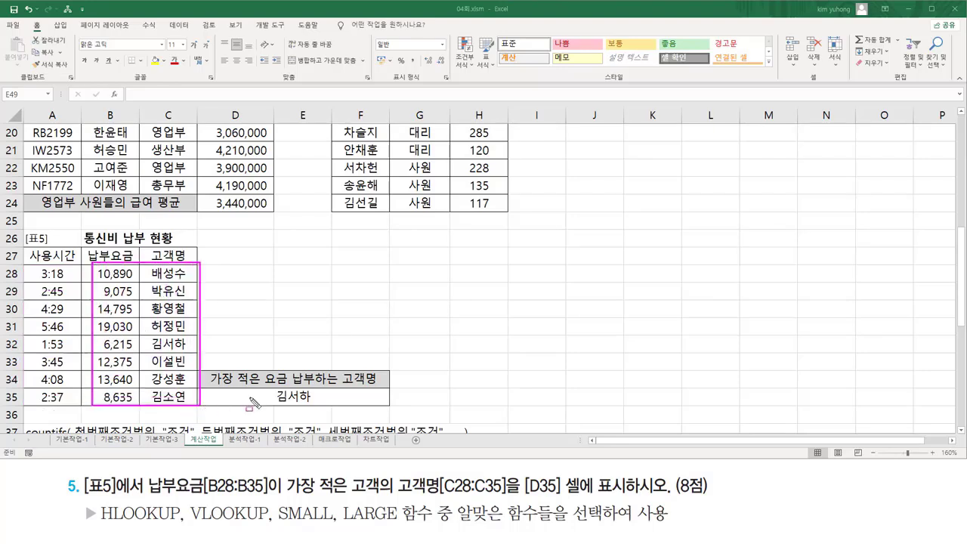
pyautogui.press('Escape')
# Return to the reference formulas and syntax notes in rows 37–53 for review.
pyautogui.scroll(-5, 337, 335)
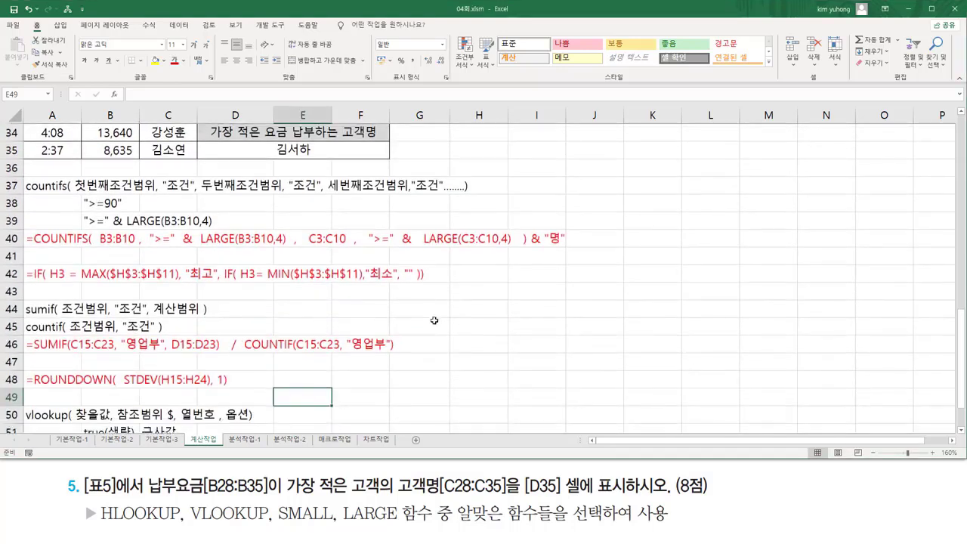
pyautogui.click(961, 430)
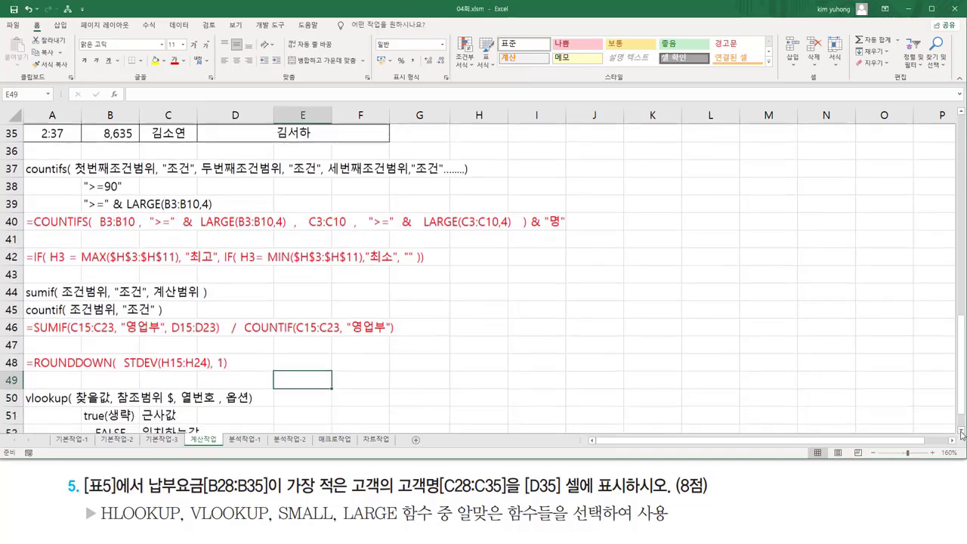
pyautogui.click(961, 430)
pyautogui.click(961, 431)
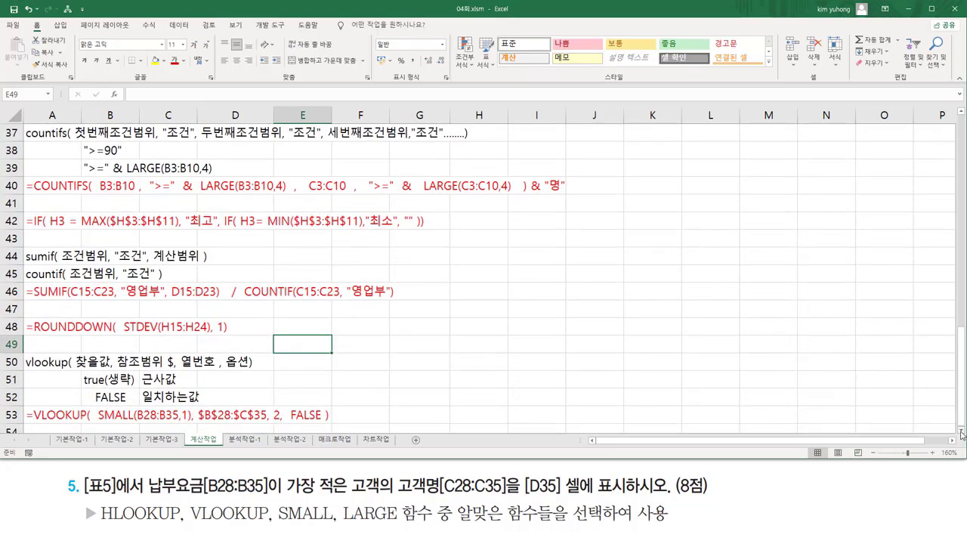